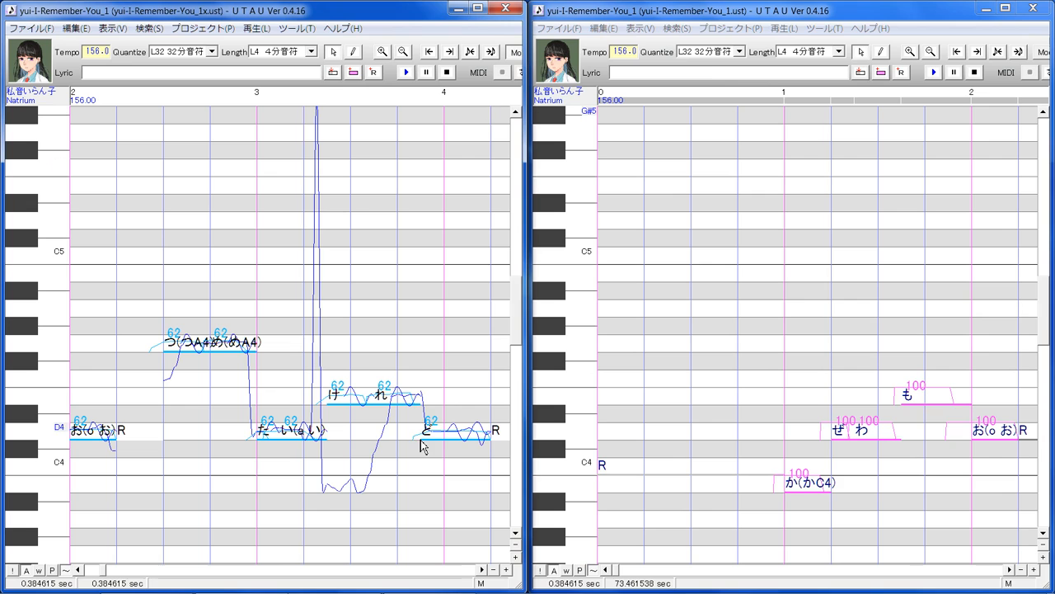
Return yui-I-Remember-You_1x.ust to the start of the song and hide its pitch curves.
{"action": "left_click_drag", "start_coordinate": [112, 569], "coordinate": [104, 570]}
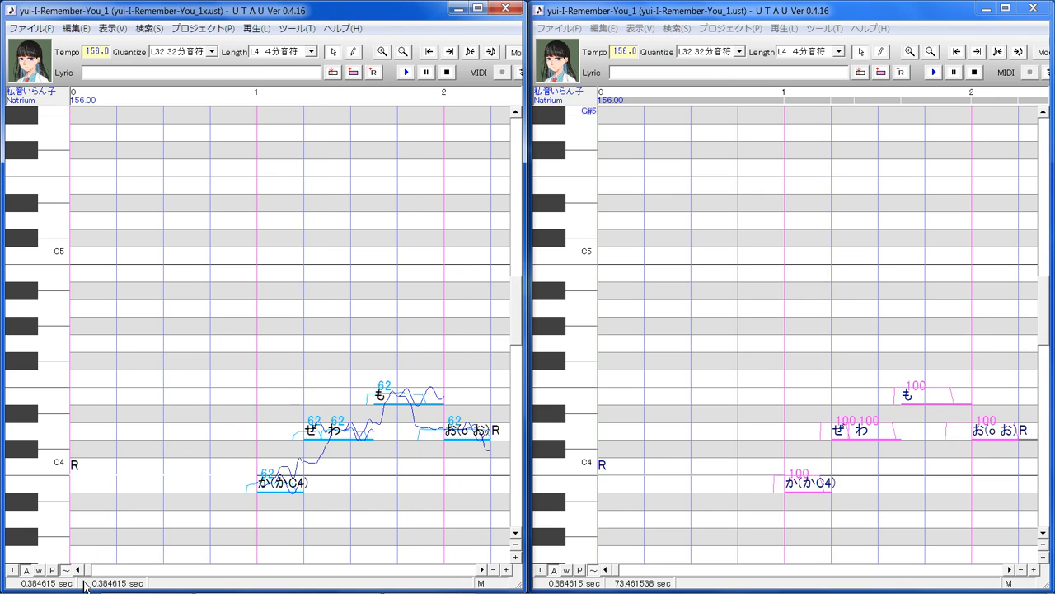
{"action": "left_click", "coordinate": [516, 54]}
{"action": "left_click", "coordinate": [516, 53]}
{"action": "left_click", "coordinate": [516, 54]}
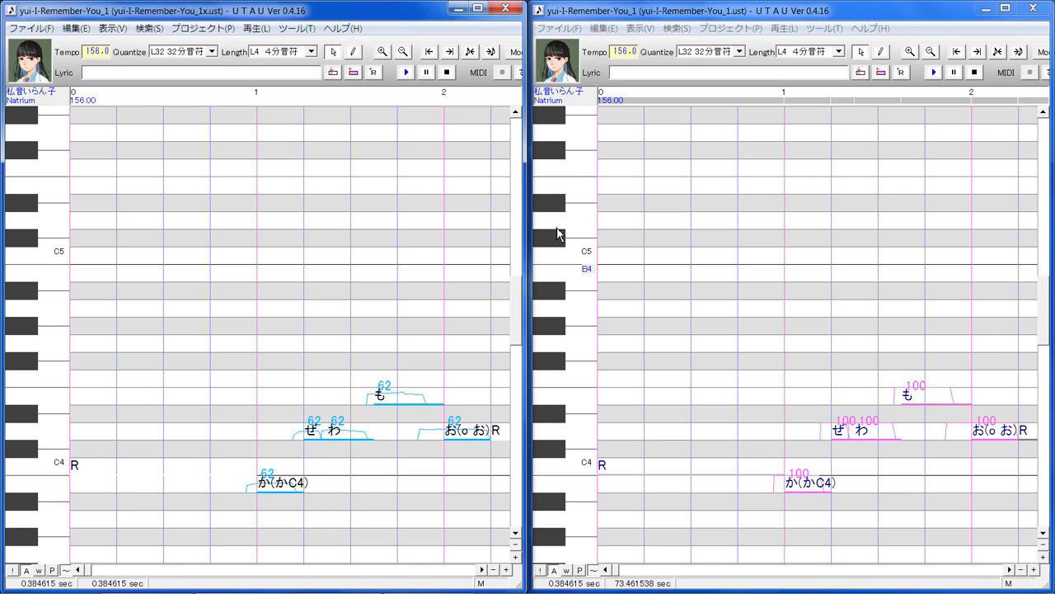
Set the intensity of the か(かC4) note at measure 1 in yui-I-Remember-You_1.ust to 50, with both scores aligned.
{"action": "scroll", "coordinate": [486, 329], "scroll_direction": "down", "scroll_amount": 3}
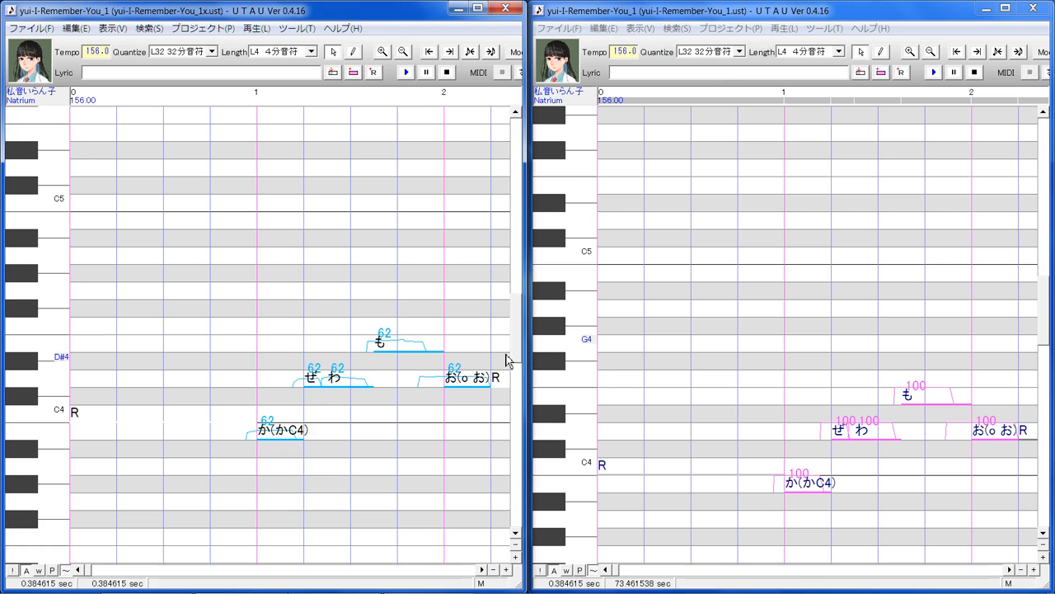
{"action": "left_click", "coordinate": [760, 407]}
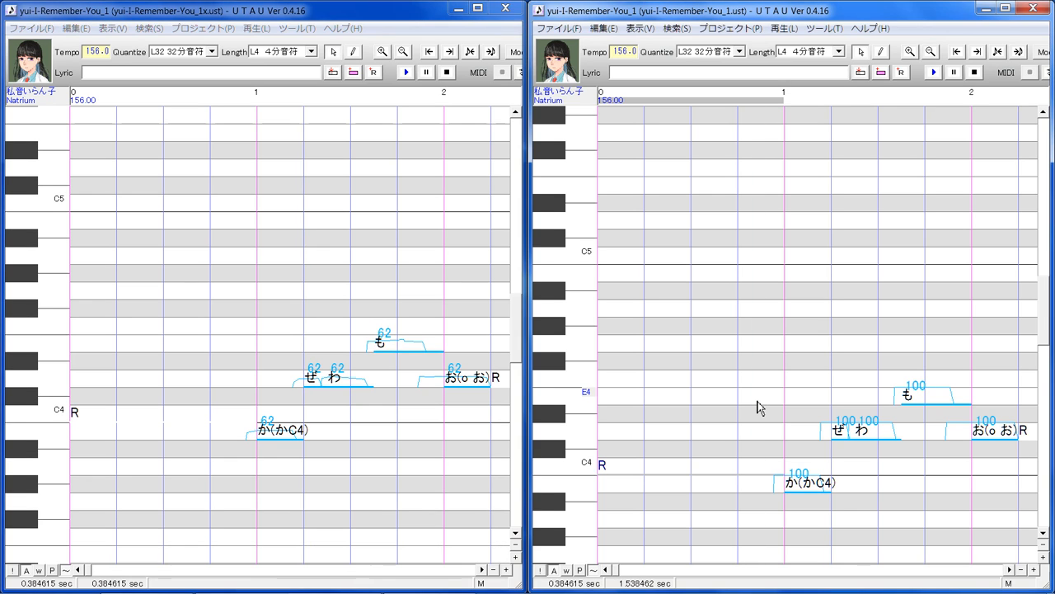
{"action": "scroll", "coordinate": [759, 407], "scroll_direction": "up", "scroll_amount": 1}
{"action": "scroll", "coordinate": [760, 407], "scroll_direction": "down", "scroll_amount": 2}
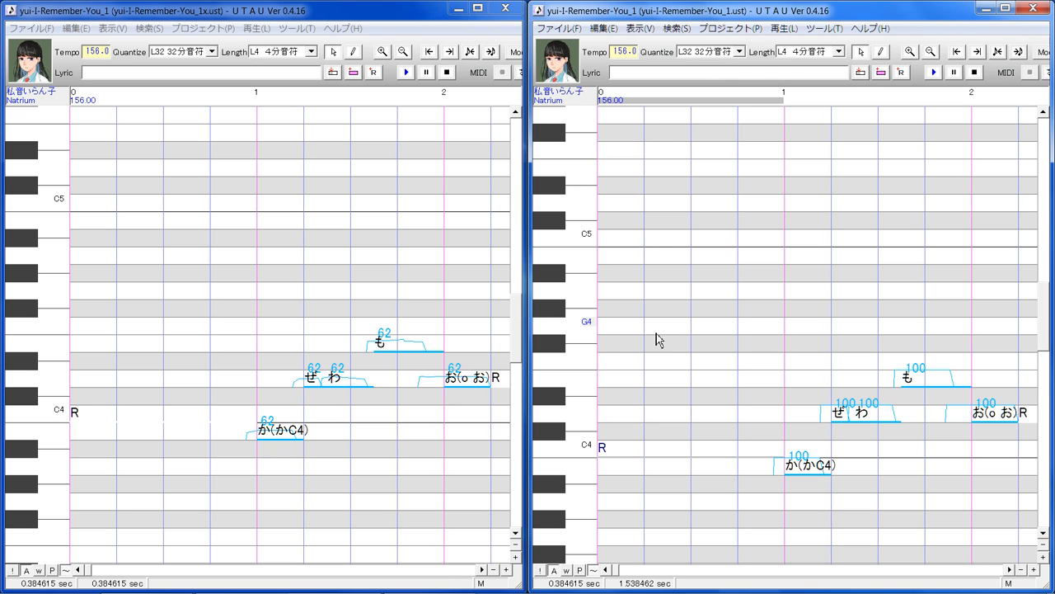
{"action": "left_click", "coordinate": [822, 464]}
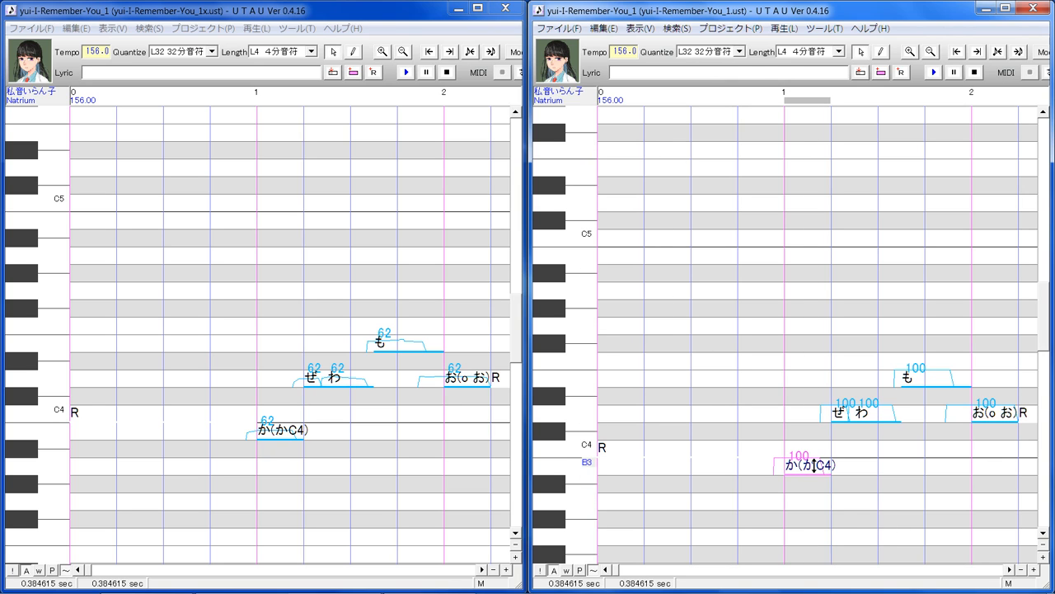
{"action": "left_click_drag", "start_coordinate": [814, 464], "coordinate": [810, 477]}
{"action": "left_click_drag", "start_coordinate": [1045, 315], "coordinate": [1046, 344]}
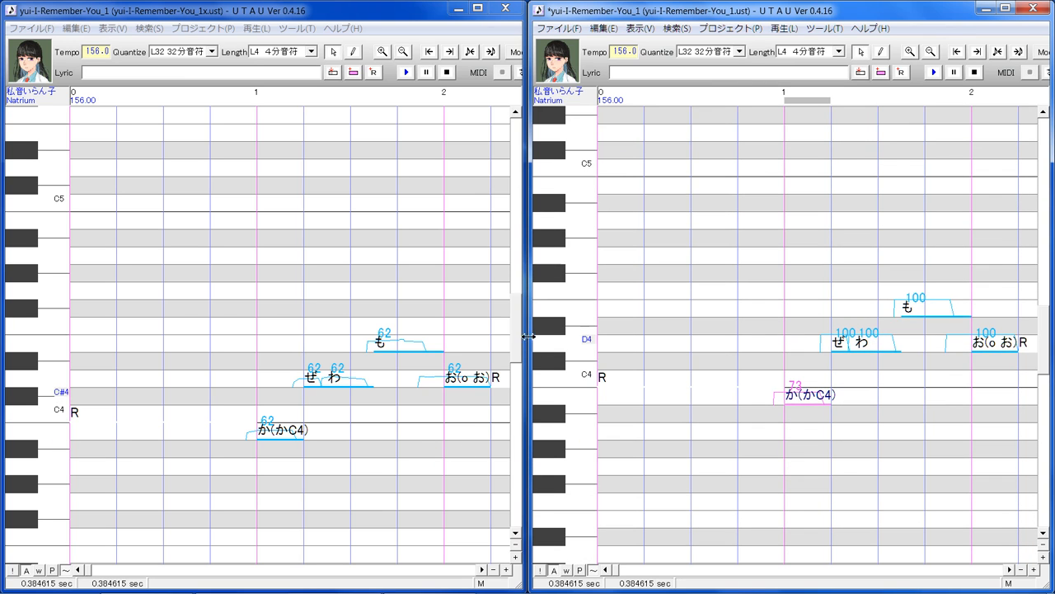
{"action": "left_click_drag", "start_coordinate": [513, 343], "coordinate": [513, 356]}
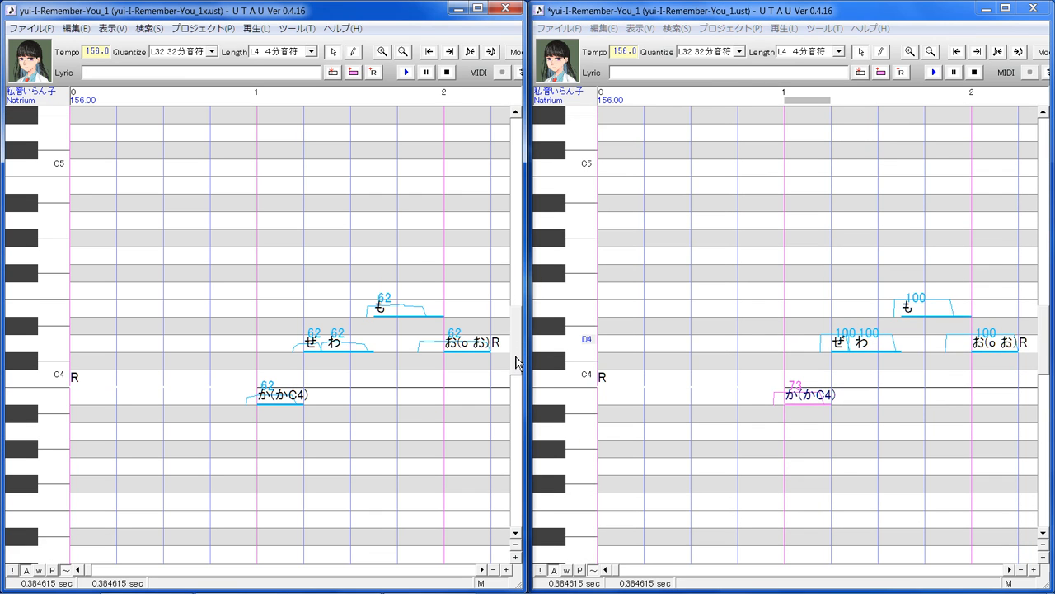
{"action": "left_click", "coordinate": [792, 391]}
{"action": "mouse_move", "coordinate": [808, 394]}
{"action": "left_mouse_down"}
{"action": "mouse_move", "coordinate": [818, 410]}
{"action": "mouse_move", "coordinate": [816, 401]}
{"action": "left_mouse_up"}
{"action": "left_click_drag", "start_coordinate": [818, 394], "coordinate": [818, 397]}
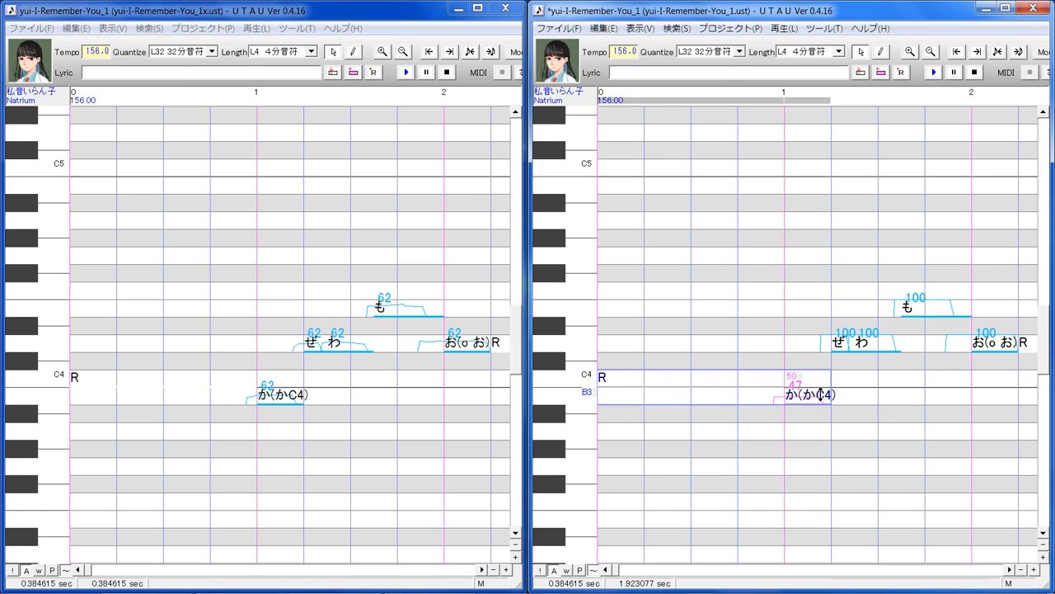
Lower the intensities of the ぜ, わ and も notes in measure 1 to 50, 71 and 66.
{"action": "left_click", "coordinate": [840, 345]}
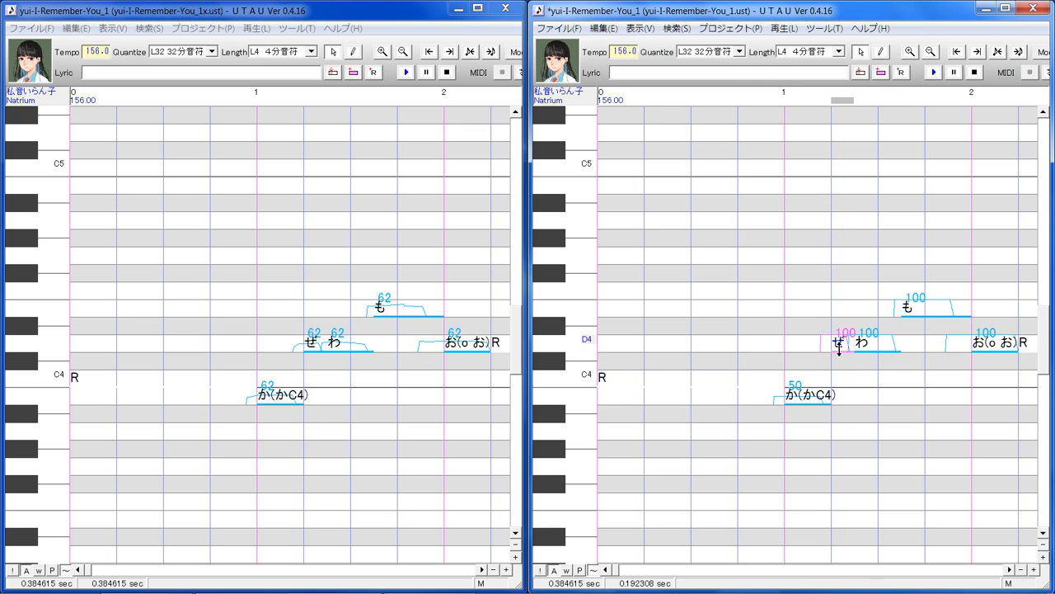
{"action": "mouse_move", "coordinate": [842, 345]}
{"action": "left_mouse_down"}
{"action": "mouse_move", "coordinate": [851, 372]}
{"action": "mouse_move", "coordinate": [843, 353]}
{"action": "mouse_move", "coordinate": [863, 365]}
{"action": "mouse_move", "coordinate": [847, 347]}
{"action": "left_mouse_up"}
{"action": "left_click", "coordinate": [882, 368]}
{"action": "mouse_move", "coordinate": [878, 341]}
{"action": "left_mouse_down"}
{"action": "mouse_move", "coordinate": [875, 358]}
{"action": "mouse_move", "coordinate": [879, 347]}
{"action": "left_mouse_up"}
{"action": "left_click", "coordinate": [924, 308]}
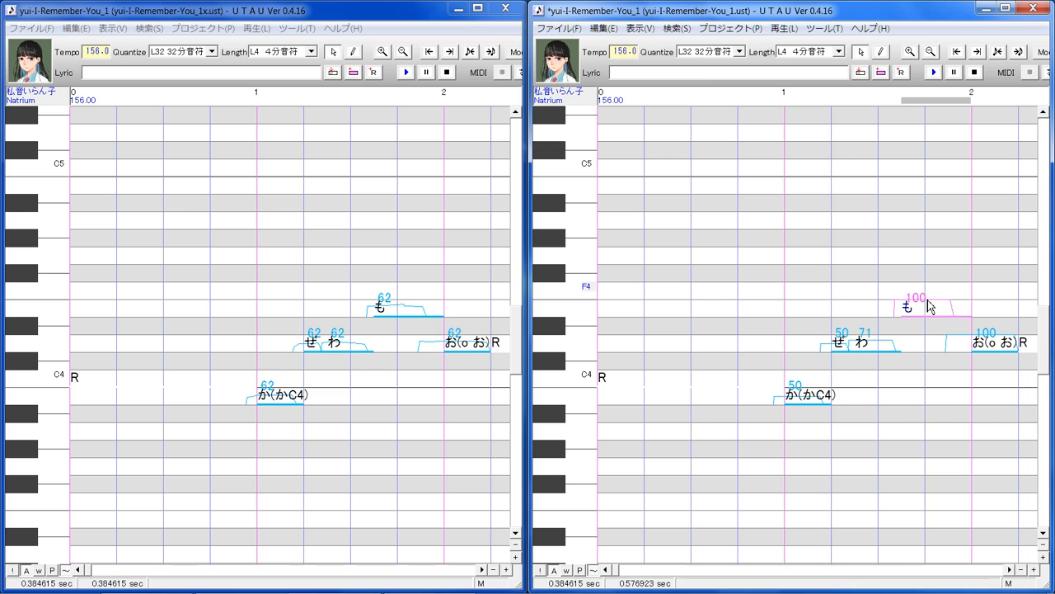
{"action": "mouse_move", "coordinate": [920, 307]}
{"action": "left_mouse_down"}
{"action": "mouse_move", "coordinate": [921, 317]}
{"action": "mouse_move", "coordinate": [922, 307]}
{"action": "left_mouse_up"}
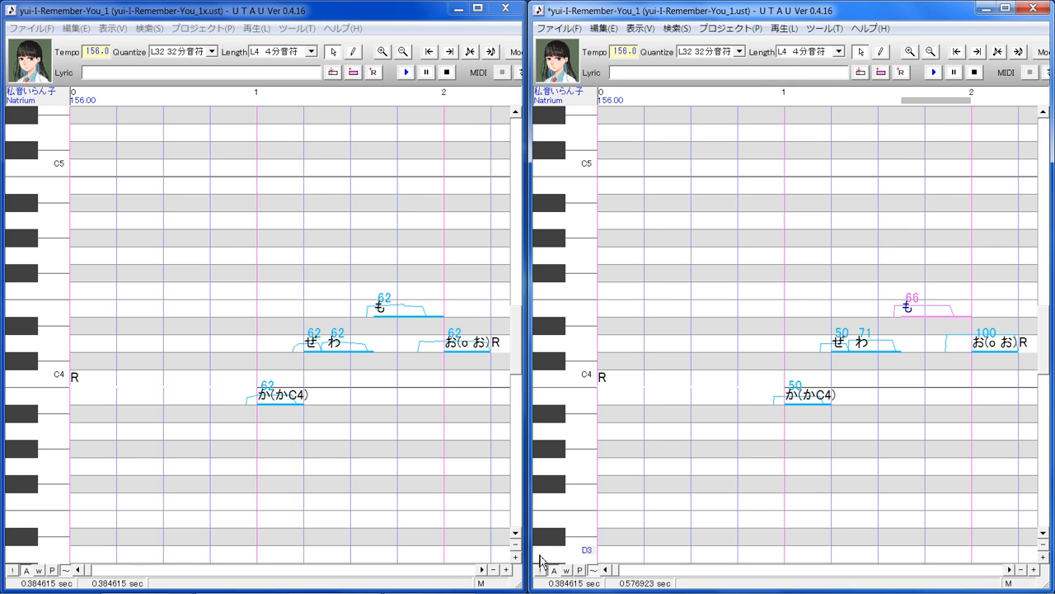
Apply クロスフェード用Env(p2p3) to the お(o お) note at measure 2 and set its intensity to 65.
{"action": "left_click", "coordinate": [484, 569]}
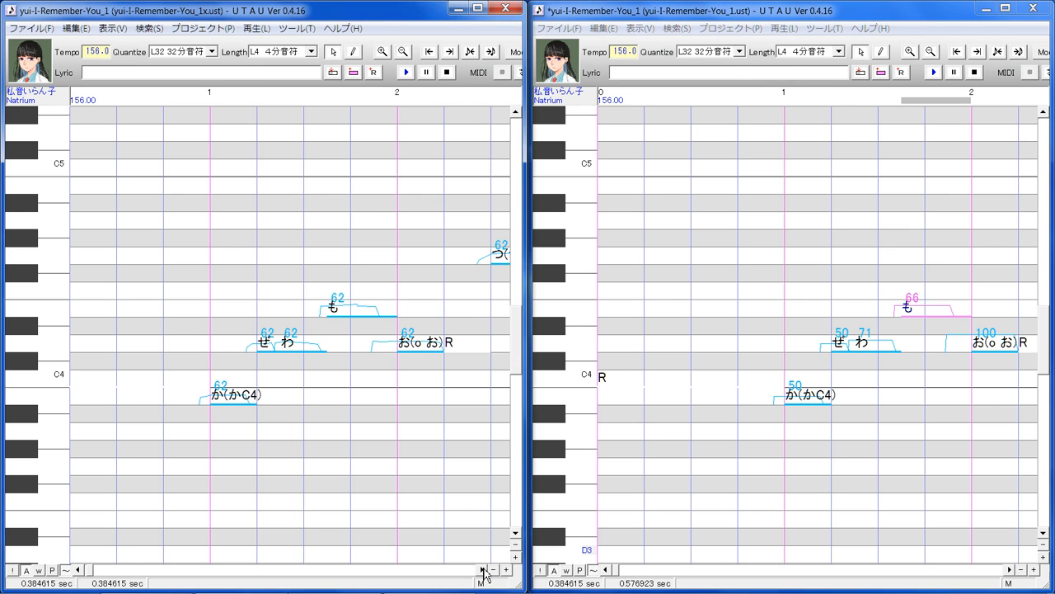
{"action": "left_click", "coordinate": [999, 387]}
{"action": "left_click", "coordinate": [598, 28]}
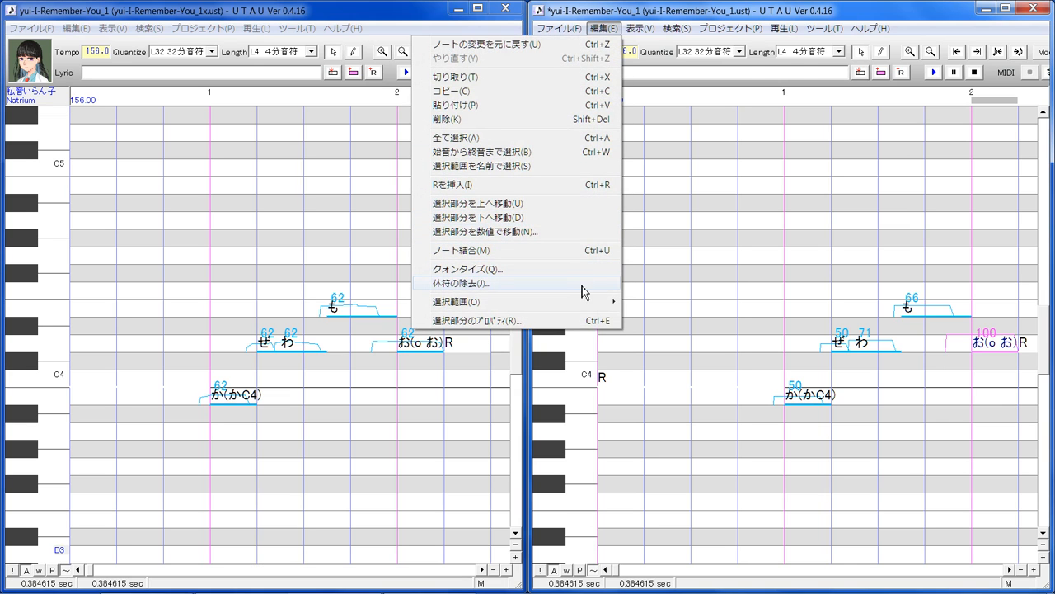
{"action": "mouse_move", "coordinate": [540, 305]}
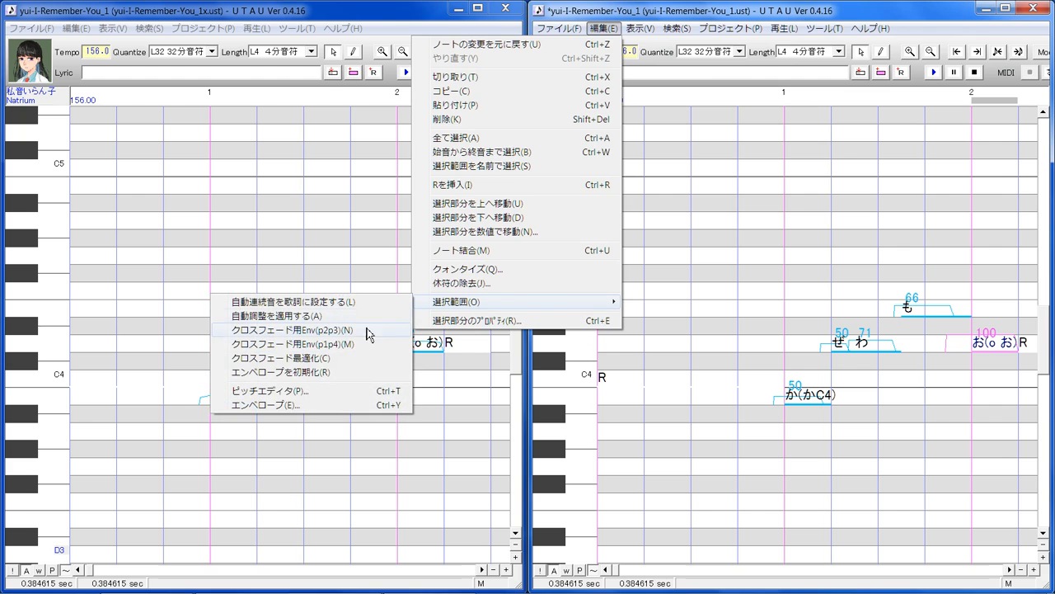
{"action": "left_click", "coordinate": [375, 330]}
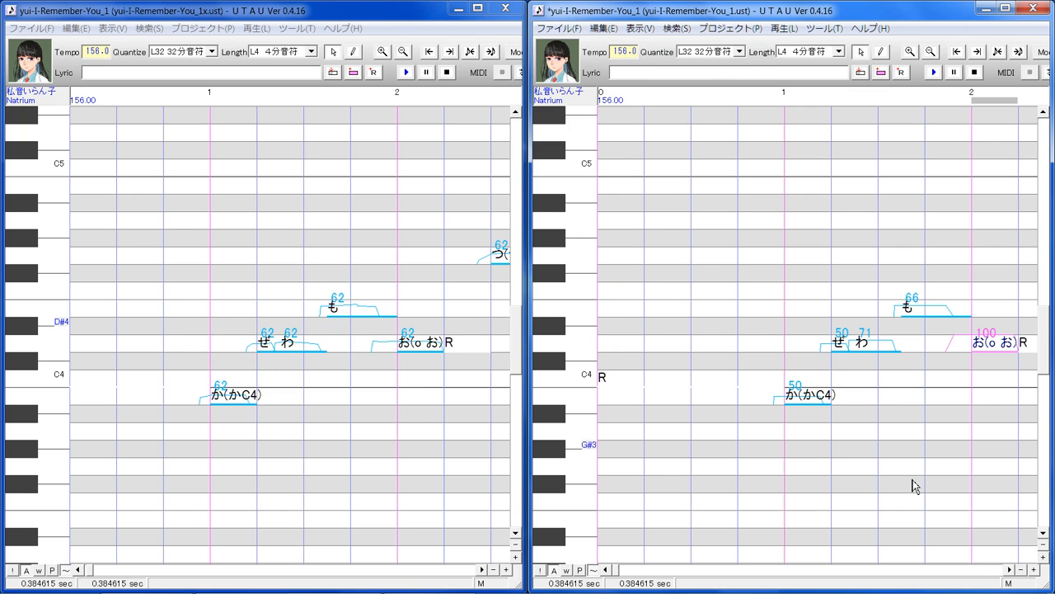
{"action": "left_click", "coordinate": [1009, 570]}
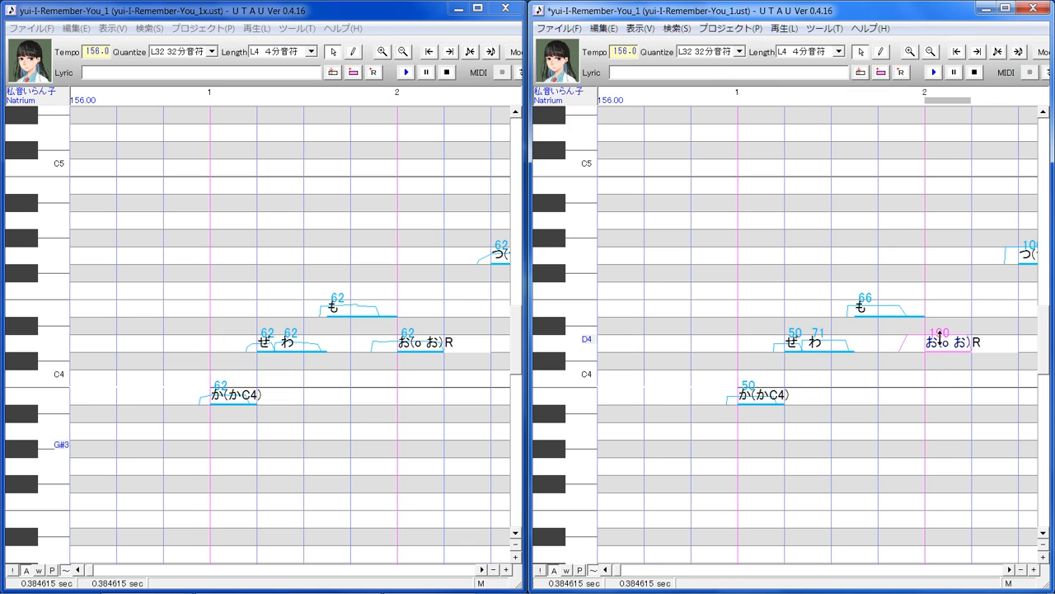
{"action": "left_click_drag", "start_coordinate": [940, 337], "coordinate": [943, 351]}
{"action": "left_click", "coordinate": [943, 351]}
Set the intensity of the つ(つA4) note to 65 and of the め(めA4) note to 68.
{"action": "left_click", "coordinate": [1010, 569]}
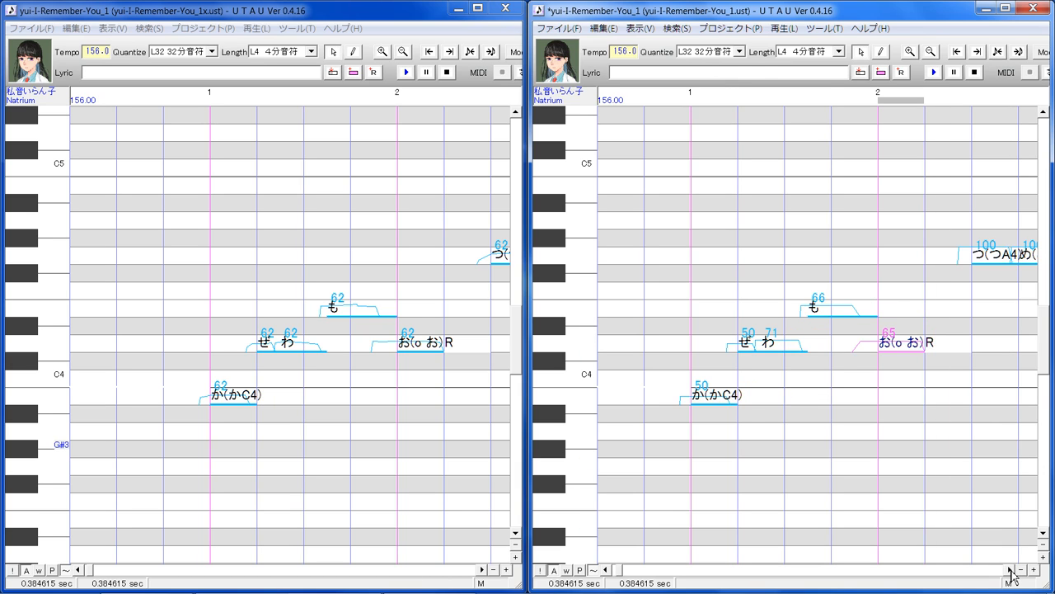
{"action": "left_click", "coordinate": [483, 570]}
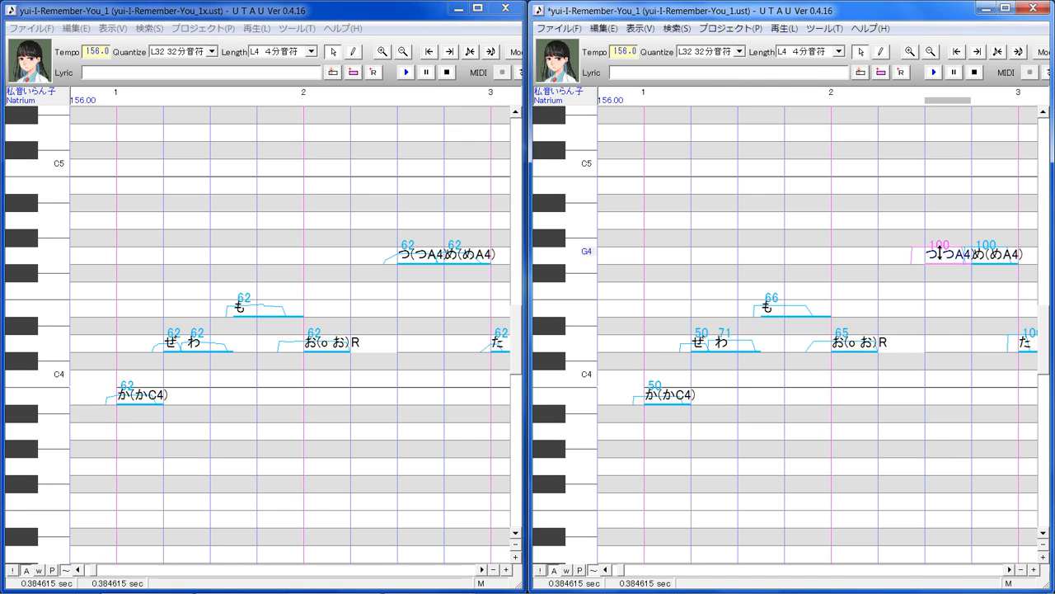
{"action": "left_click_drag", "start_coordinate": [940, 253], "coordinate": [954, 264]}
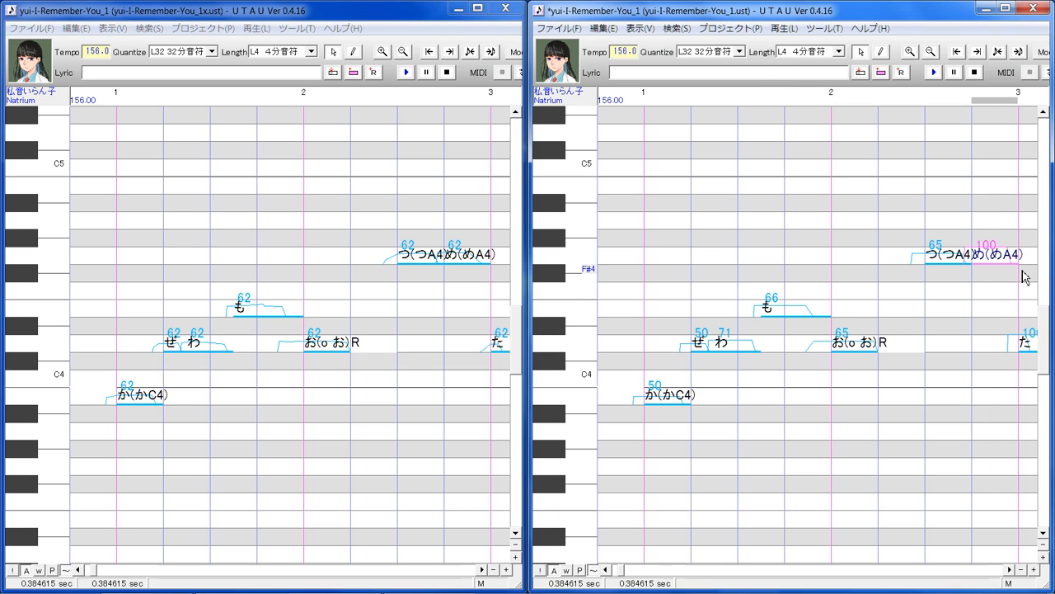
{"action": "left_click_drag", "start_coordinate": [1005, 256], "coordinate": [1001, 260]}
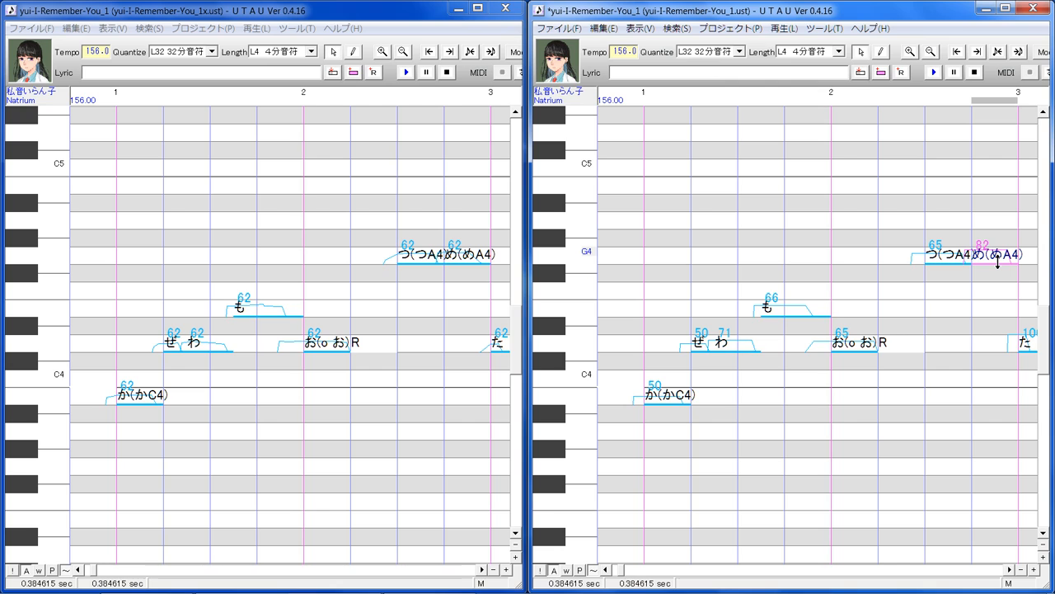
{"action": "left_click_drag", "start_coordinate": [998, 262], "coordinate": [999, 259]}
{"action": "left_click_drag", "start_coordinate": [1004, 260], "coordinate": [1004, 261]}
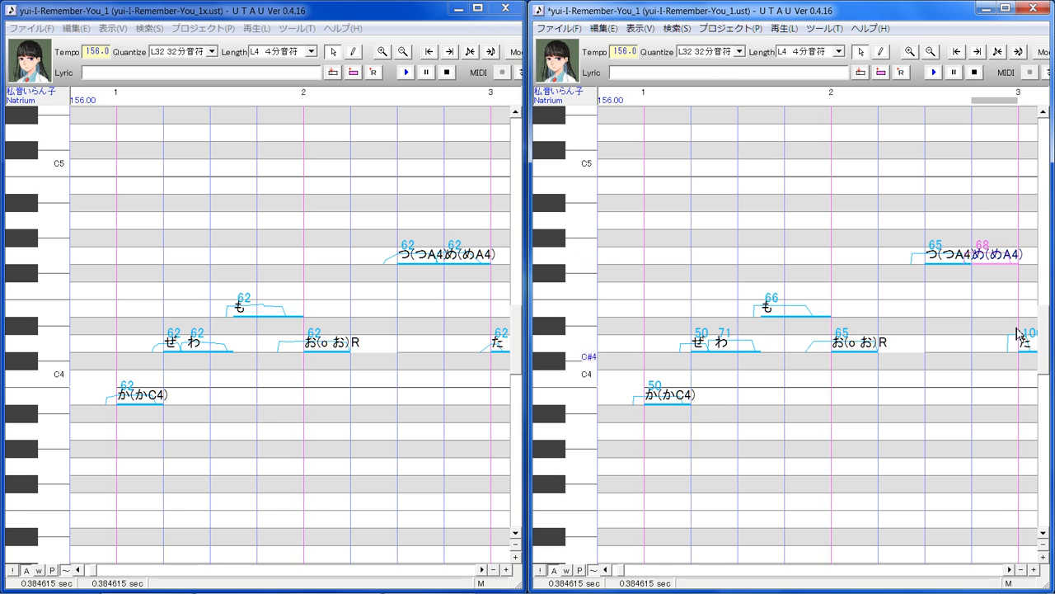
Set the intensity of the た note at measure 3 to 51 and of the following い(a い) note to 56.
{"action": "left_click", "coordinate": [1009, 570]}
{"action": "left_click", "coordinate": [1009, 570]}
{"action": "left_click", "coordinate": [1009, 570]}
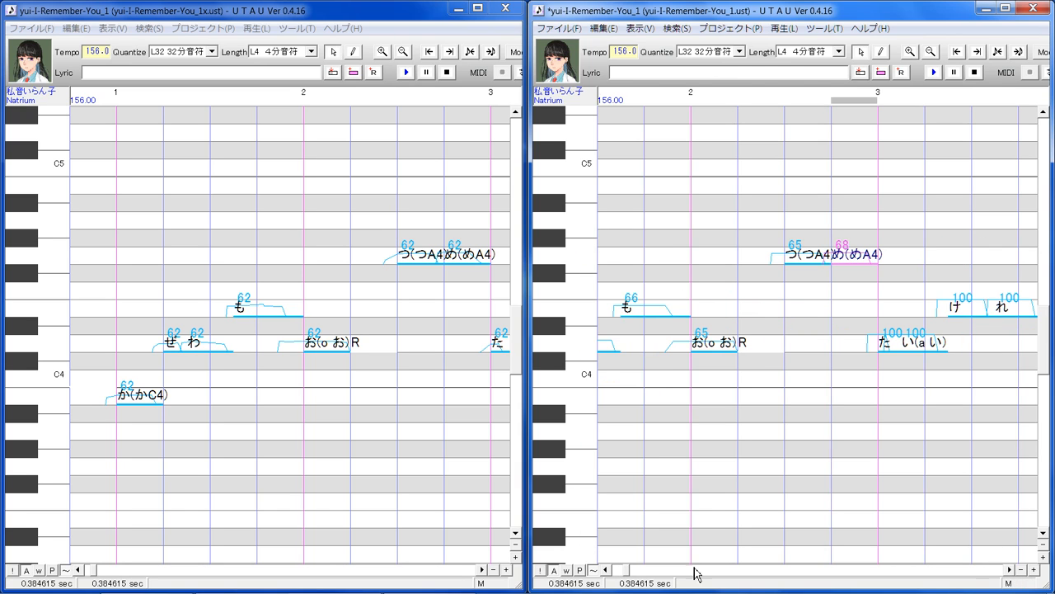
{"action": "left_click", "coordinate": [484, 571]}
{"action": "left_click", "coordinate": [484, 571]}
{"action": "left_click", "coordinate": [484, 571]}
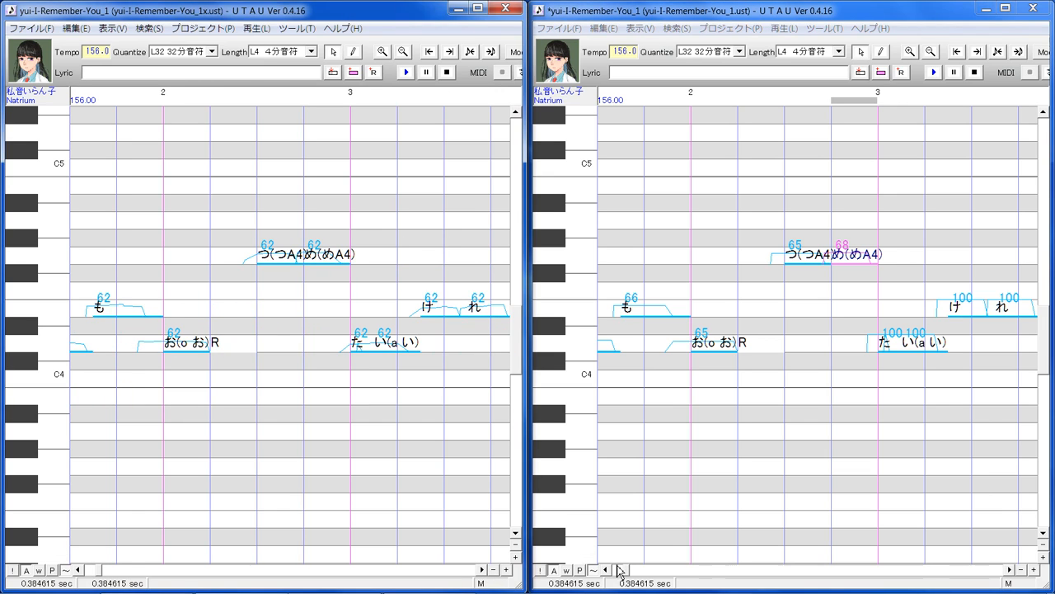
{"action": "left_click", "coordinate": [886, 402]}
{"action": "left_click", "coordinate": [886, 344]}
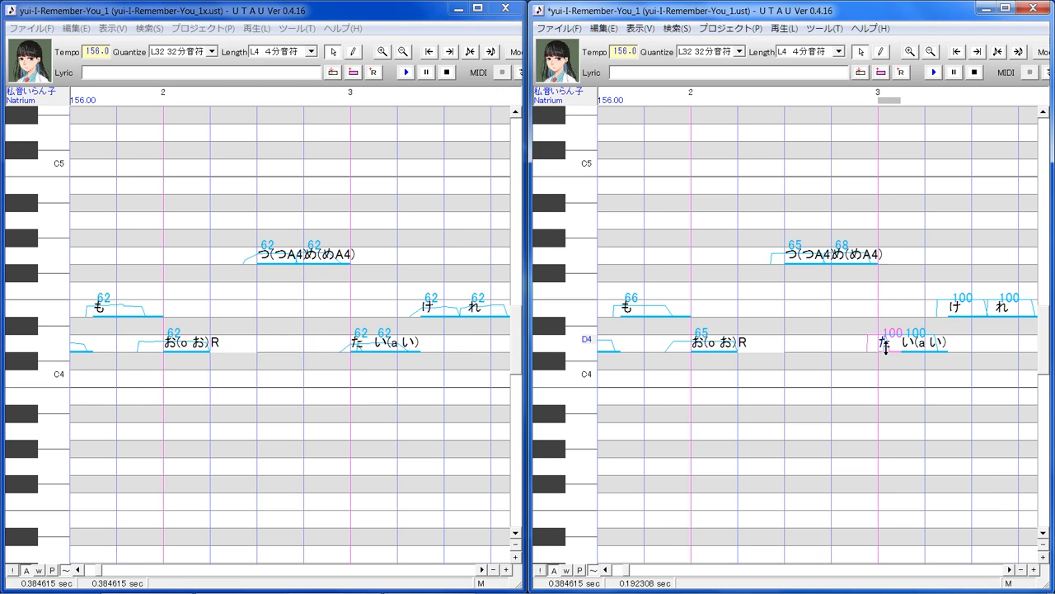
{"action": "mouse_move", "coordinate": [886, 346]}
{"action": "left_mouse_down"}
{"action": "mouse_move", "coordinate": [888, 358]}
{"action": "mouse_move", "coordinate": [892, 341]}
{"action": "left_mouse_up"}
{"action": "left_click", "coordinate": [925, 365]}
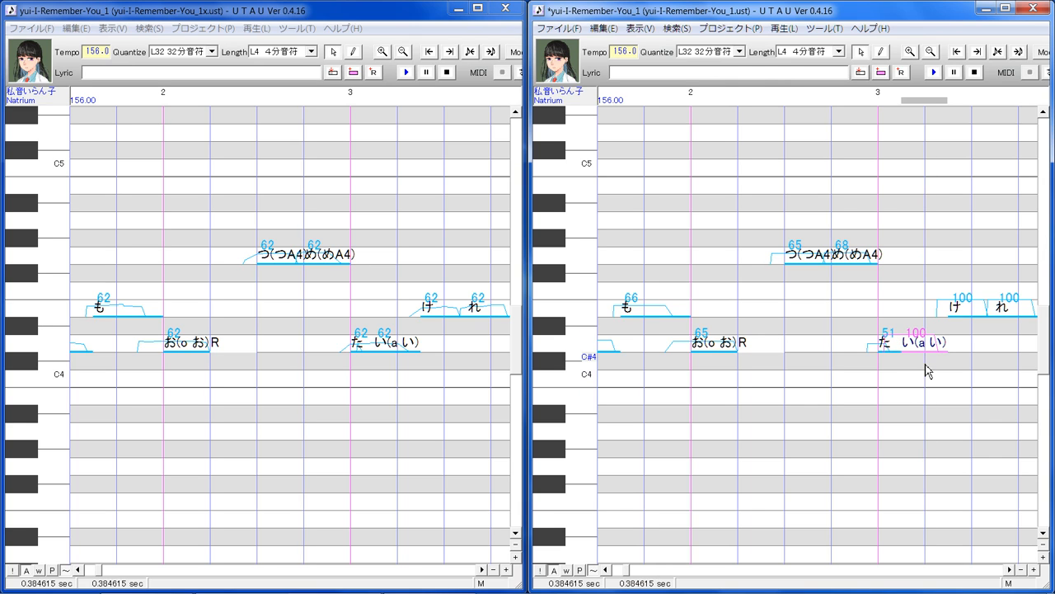
{"action": "mouse_move", "coordinate": [930, 344]}
{"action": "left_mouse_down"}
{"action": "mouse_move", "coordinate": [932, 373]}
{"action": "mouse_move", "coordinate": [933, 347]}
{"action": "left_mouse_up"}
Apply a crossfade adjustment to the selected い(a い) note in measure 3.
{"action": "left_click", "coordinate": [602, 28]}
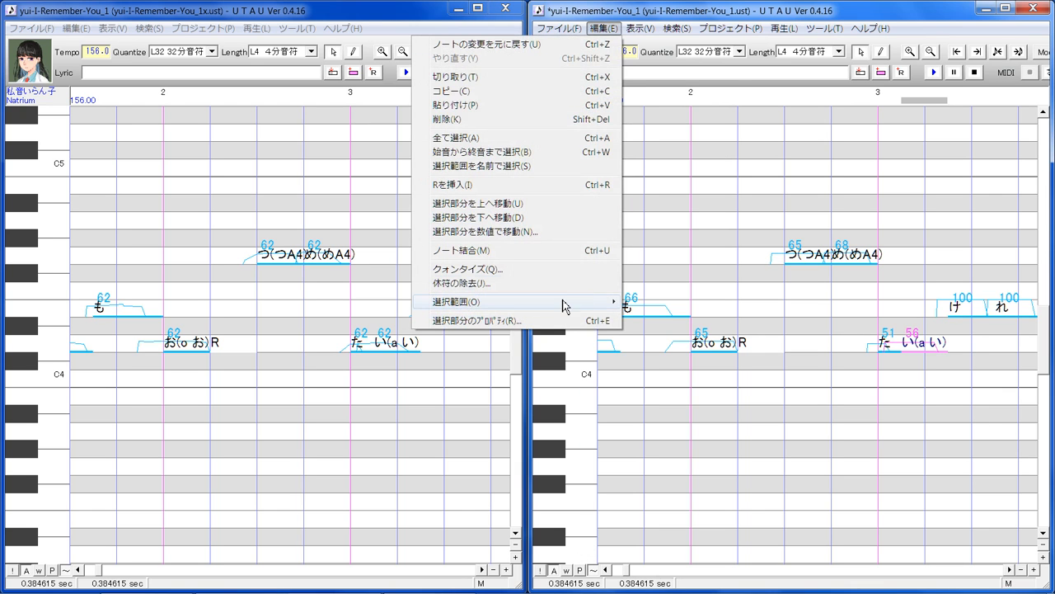
{"action": "mouse_move", "coordinate": [567, 307]}
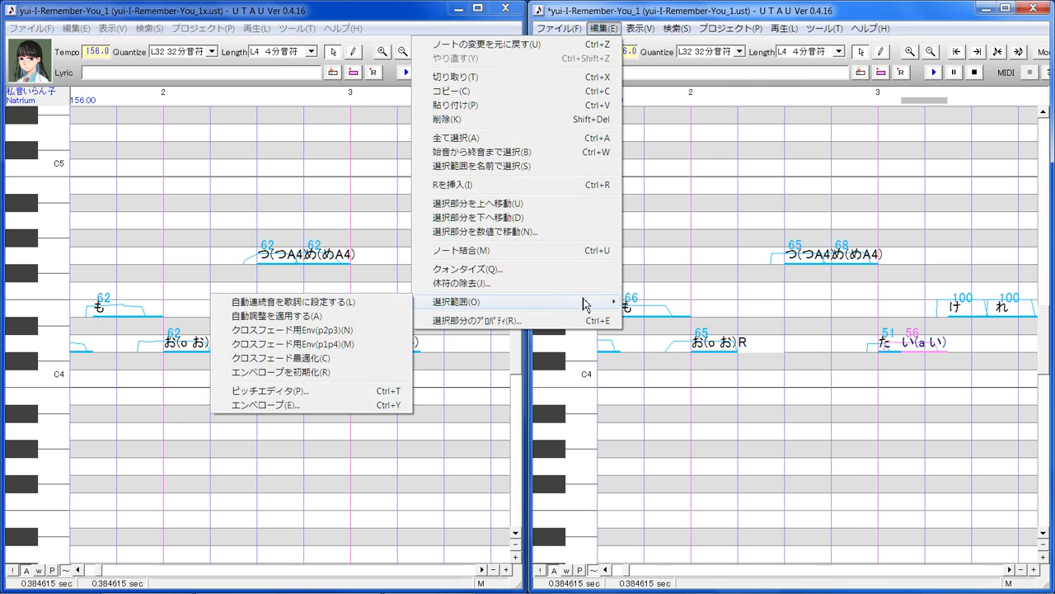
{"action": "left_click", "coordinate": [345, 351]}
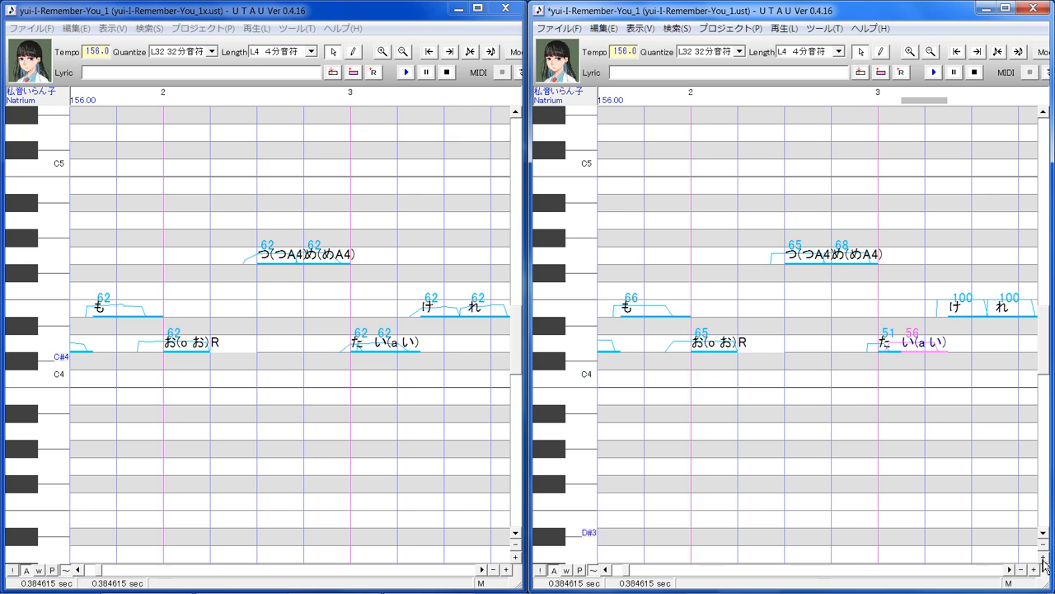
Set the intensity of the け note in measure 3 to 53 and of the れ note to 65.
{"action": "left_click", "coordinate": [1010, 568]}
{"action": "left_click", "coordinate": [1012, 570]}
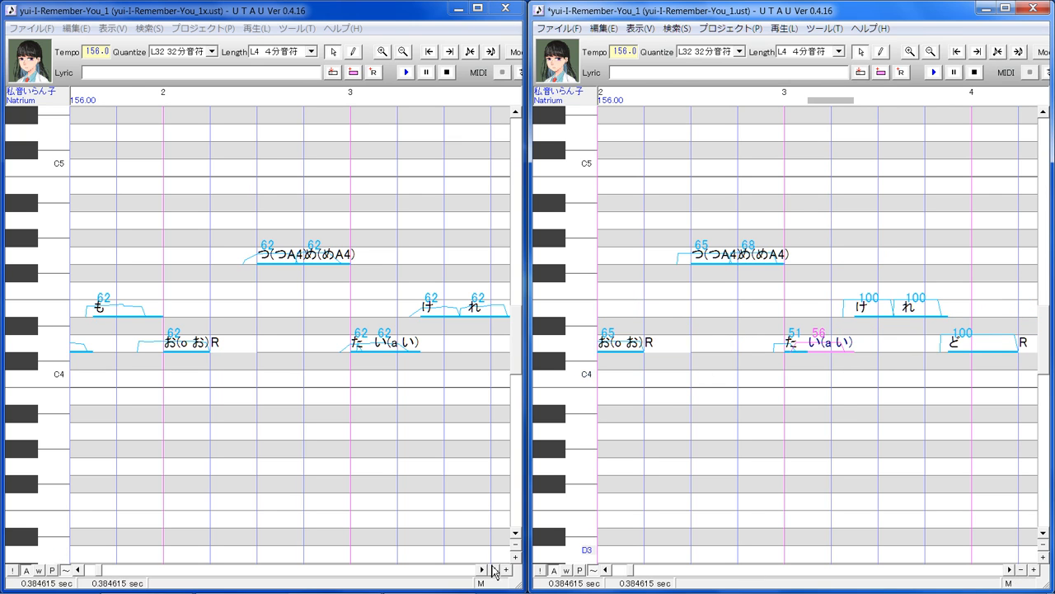
{"action": "left_click", "coordinate": [484, 569]}
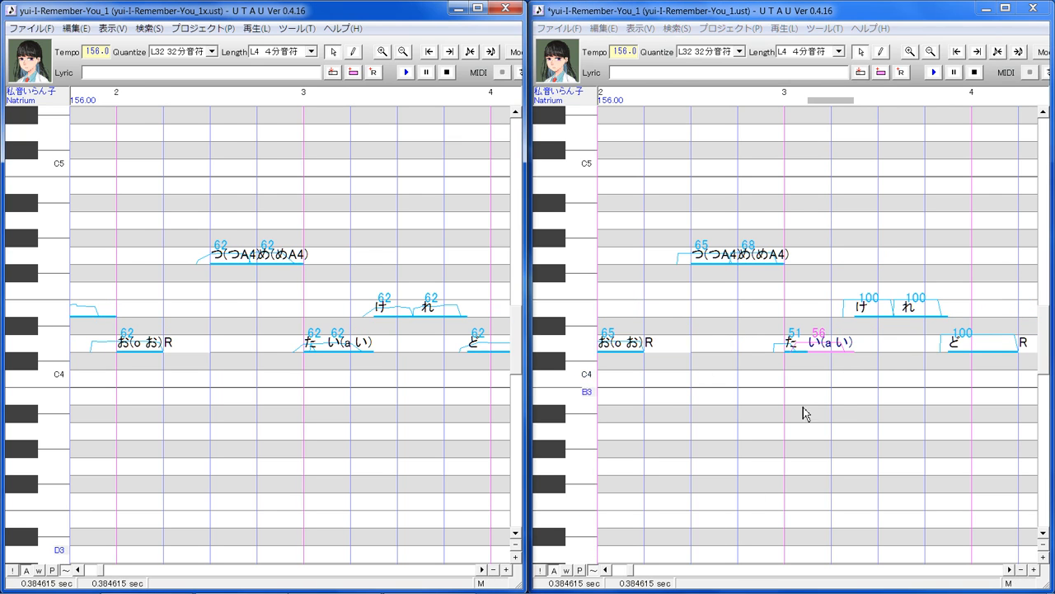
{"action": "left_click", "coordinate": [879, 309]}
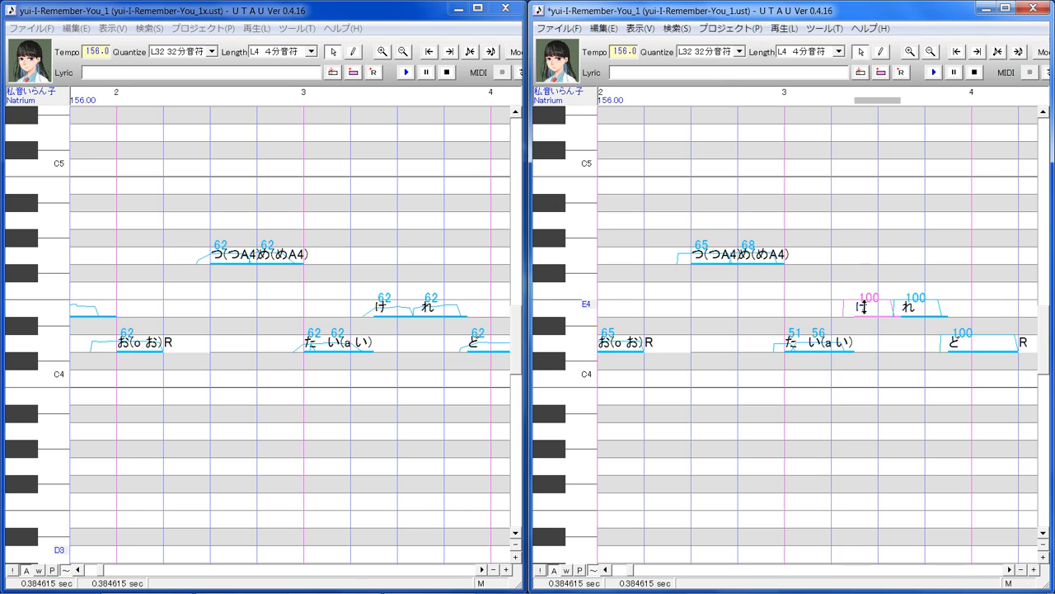
{"action": "mouse_move", "coordinate": [864, 307]}
{"action": "left_mouse_down"}
{"action": "mouse_move", "coordinate": [874, 341]}
{"action": "mouse_move", "coordinate": [880, 317]}
{"action": "left_mouse_up"}
{"action": "left_click_drag", "start_coordinate": [883, 310], "coordinate": [925, 313]}
{"action": "left_click", "coordinate": [930, 342]}
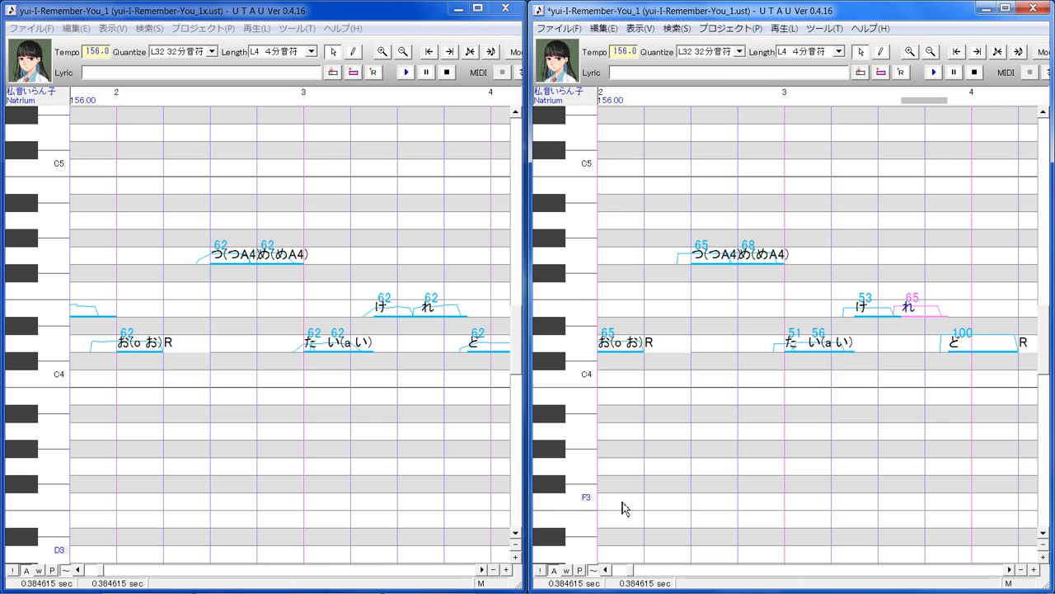
Set the intensity of the ど note around the start of measure 4 to 56.
{"action": "left_click", "coordinate": [483, 570]}
{"action": "left_click", "coordinate": [1008, 570]}
{"action": "left_click", "coordinate": [1009, 570]}
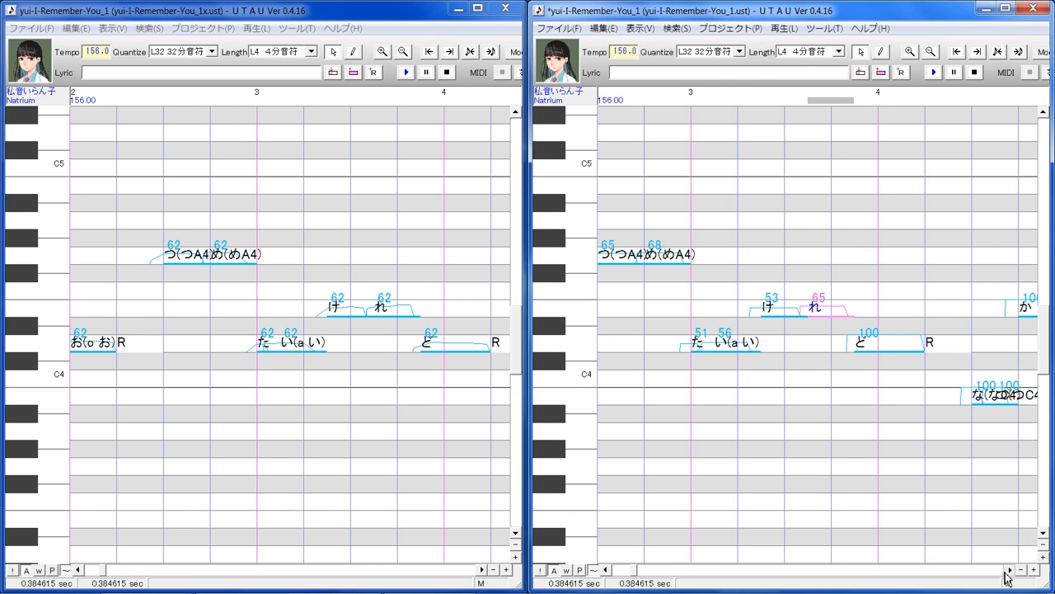
{"action": "left_click", "coordinate": [878, 347]}
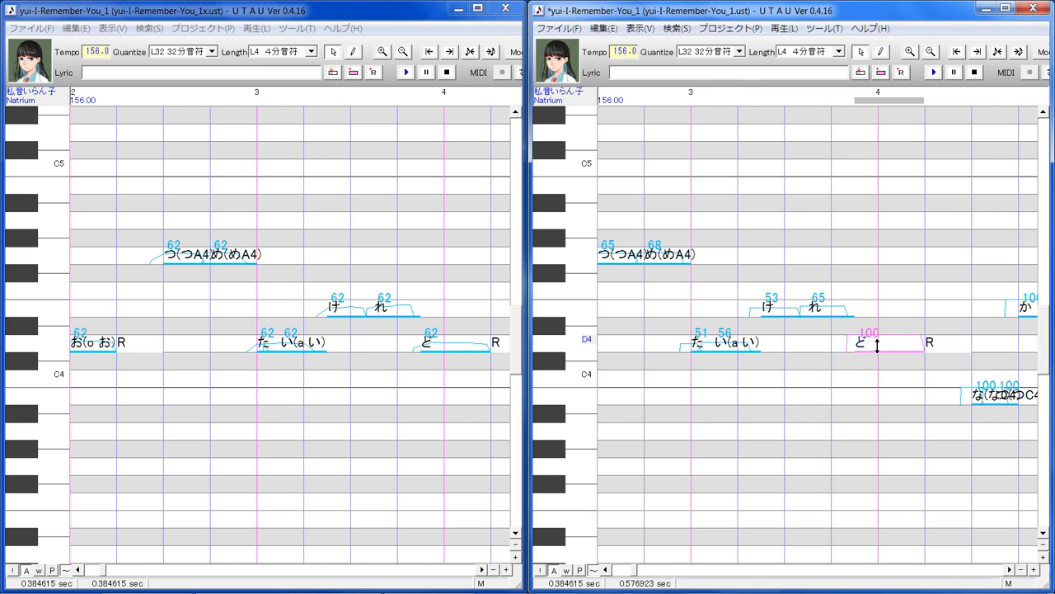
{"action": "left_click_drag", "start_coordinate": [877, 345], "coordinate": [883, 342]}
{"action": "left_click_drag", "start_coordinate": [887, 342], "coordinate": [886, 350]}
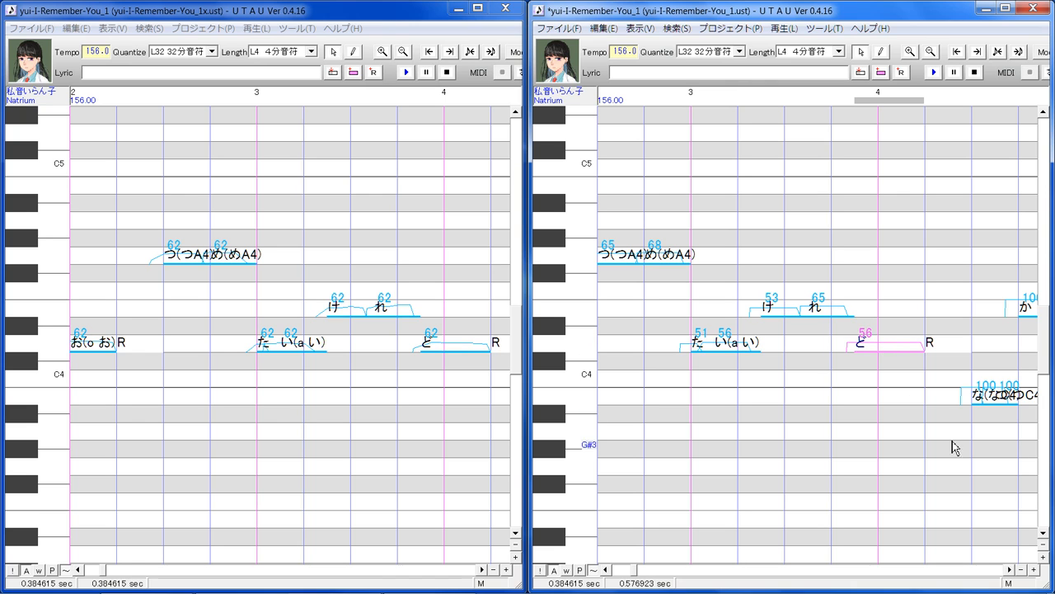
Hide the alias names shown in parentheses beside the note lyrics in both project windows.
{"action": "left_click", "coordinate": [1009, 569]}
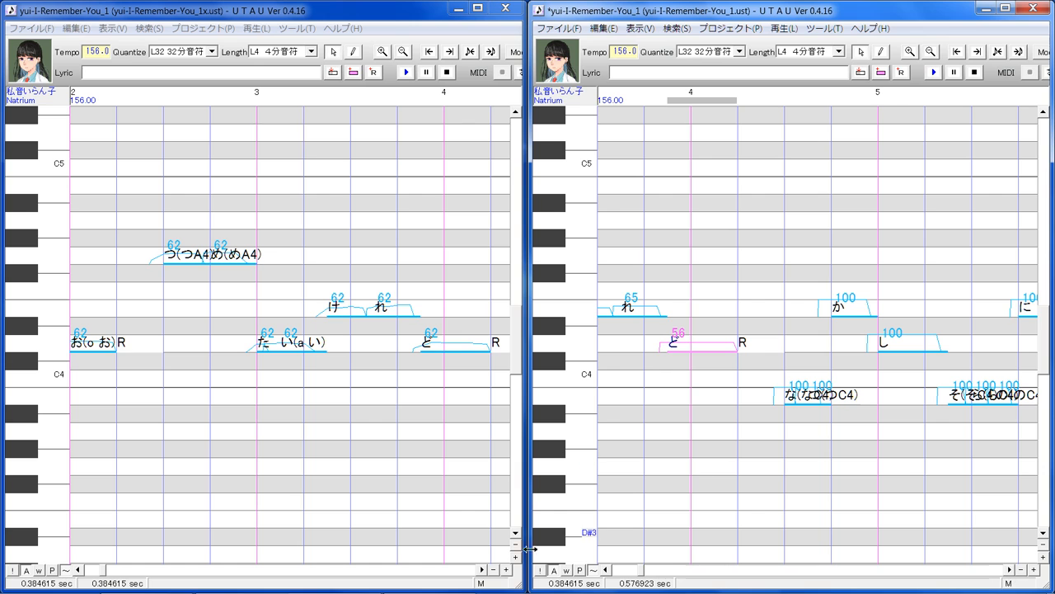
{"action": "left_click", "coordinate": [483, 570]}
{"action": "left_click", "coordinate": [483, 571]}
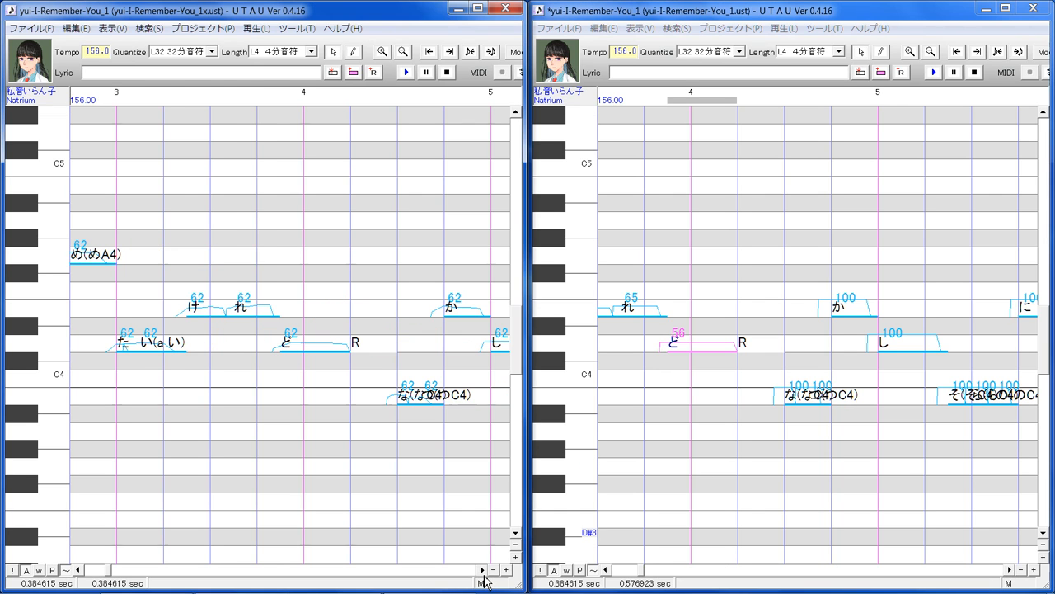
{"action": "left_click", "coordinate": [554, 572]}
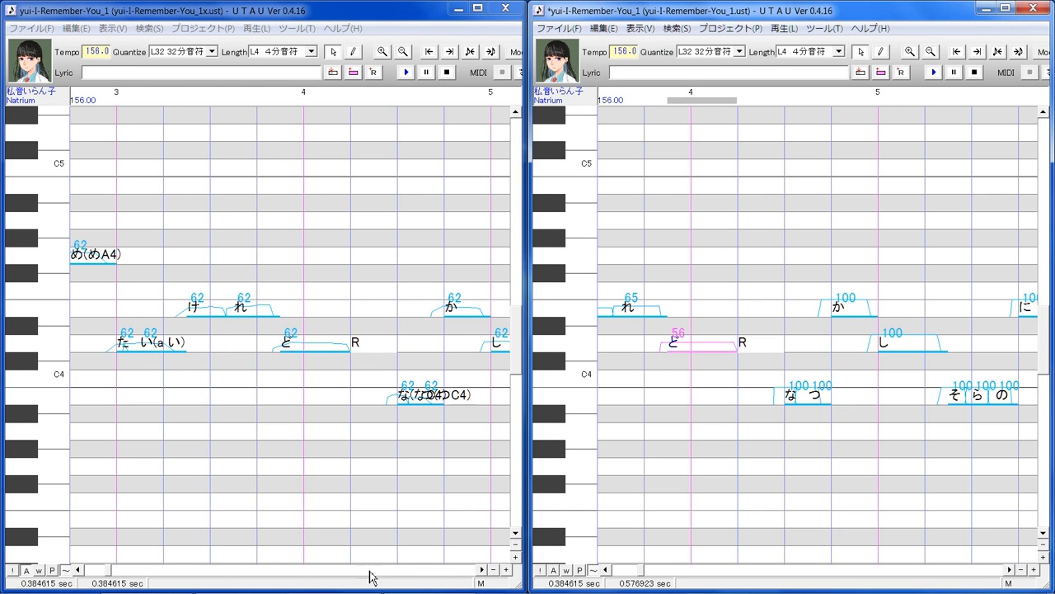
{"action": "left_click", "coordinate": [26, 571]}
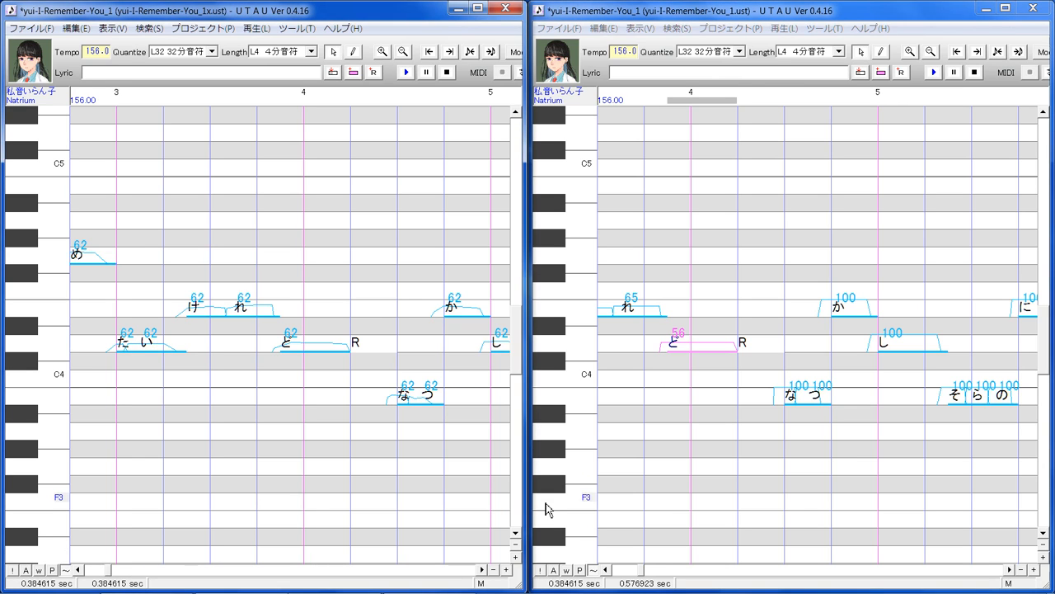
Set the intensity of the な note in measure 4 to 58 and of the つ note to 42.
{"action": "left_click", "coordinate": [792, 400]}
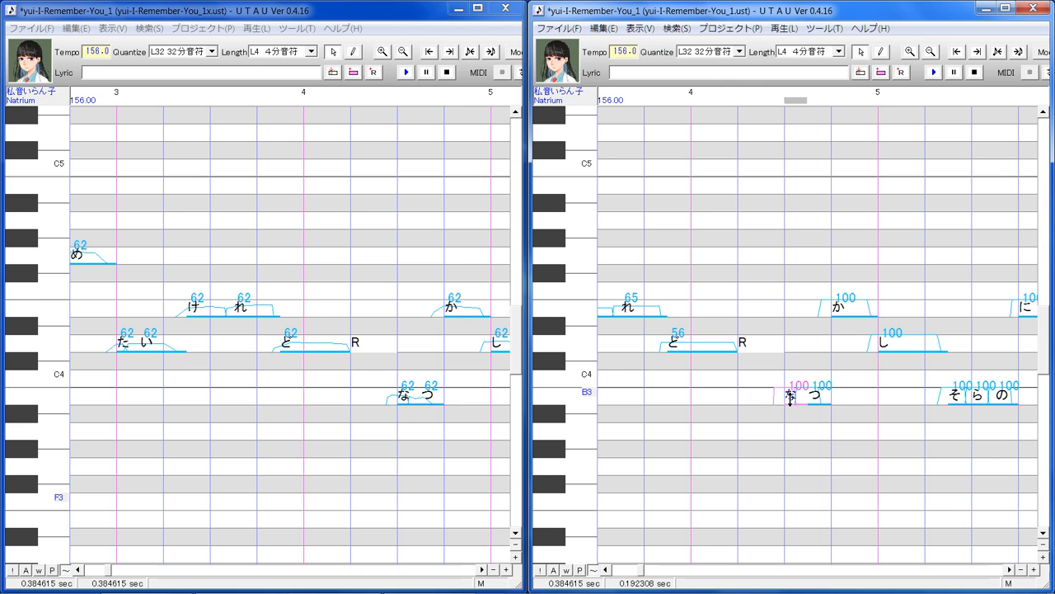
{"action": "left_click_drag", "start_coordinate": [790, 399], "coordinate": [791, 418]}
{"action": "left_click", "coordinate": [817, 427]}
{"action": "left_click_drag", "start_coordinate": [821, 399], "coordinate": [821, 400]}
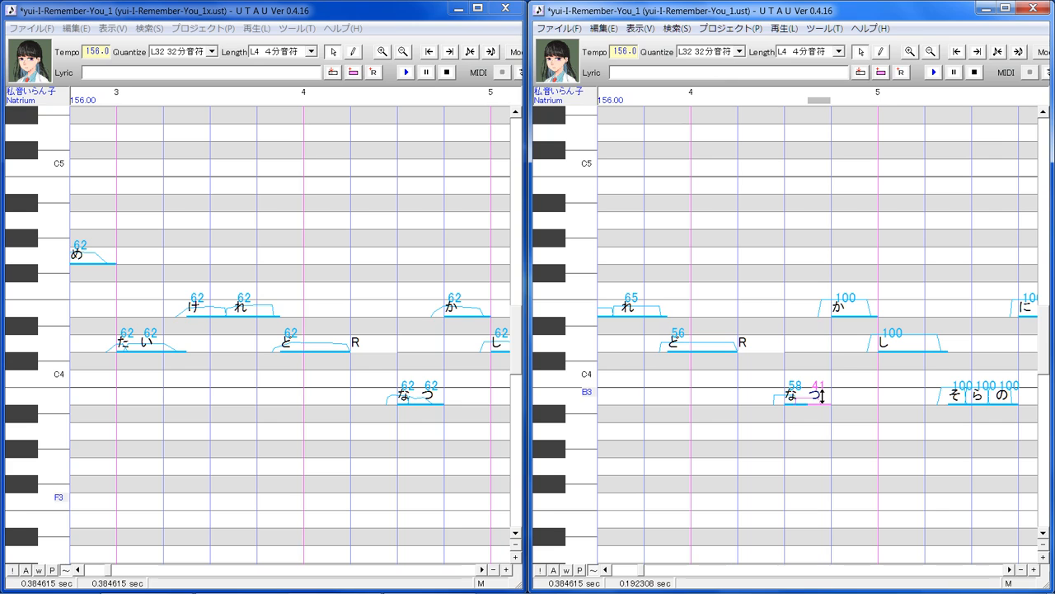
{"action": "left_click_drag", "start_coordinate": [822, 397], "coordinate": [825, 394]}
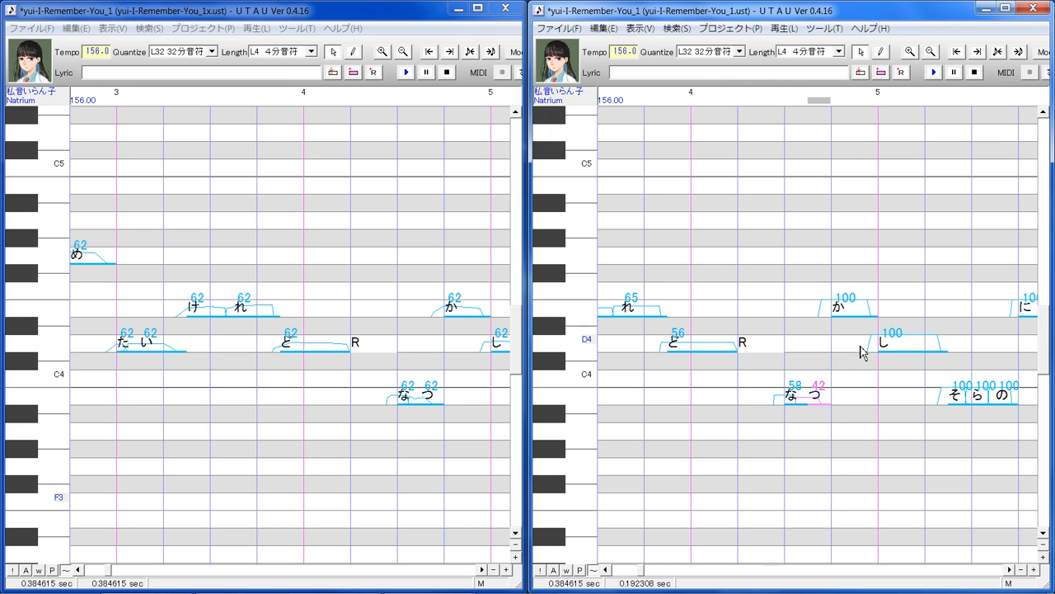
Set the intensity of the か note ending measure 4 to 60 and of the し note starting measure 5 to 66.
{"action": "left_click", "coordinate": [859, 314]}
{"action": "left_click_drag", "start_coordinate": [859, 315], "coordinate": [864, 302]}
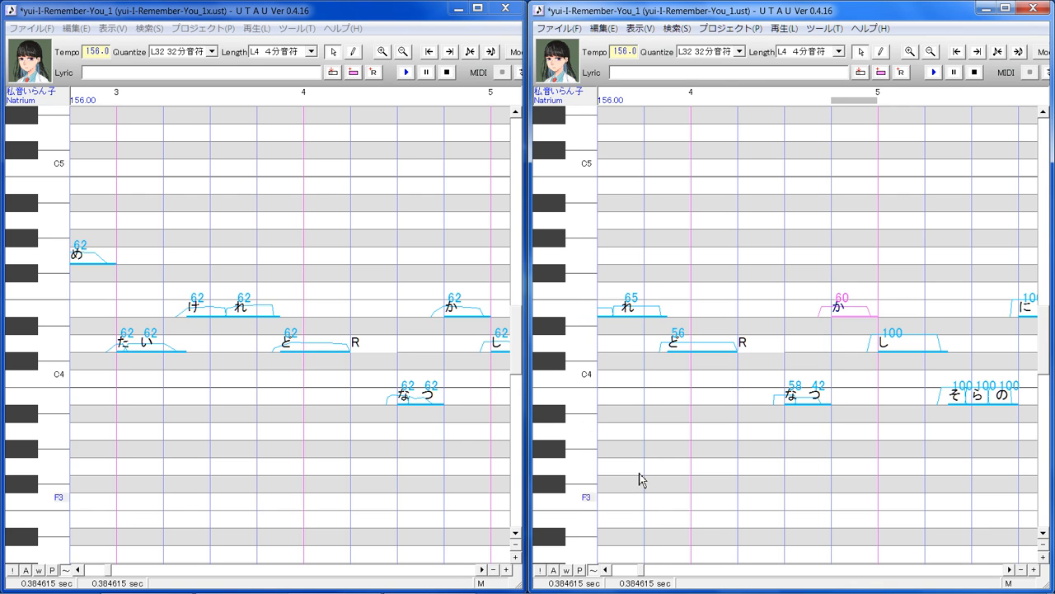
{"action": "left_click", "coordinate": [482, 570]}
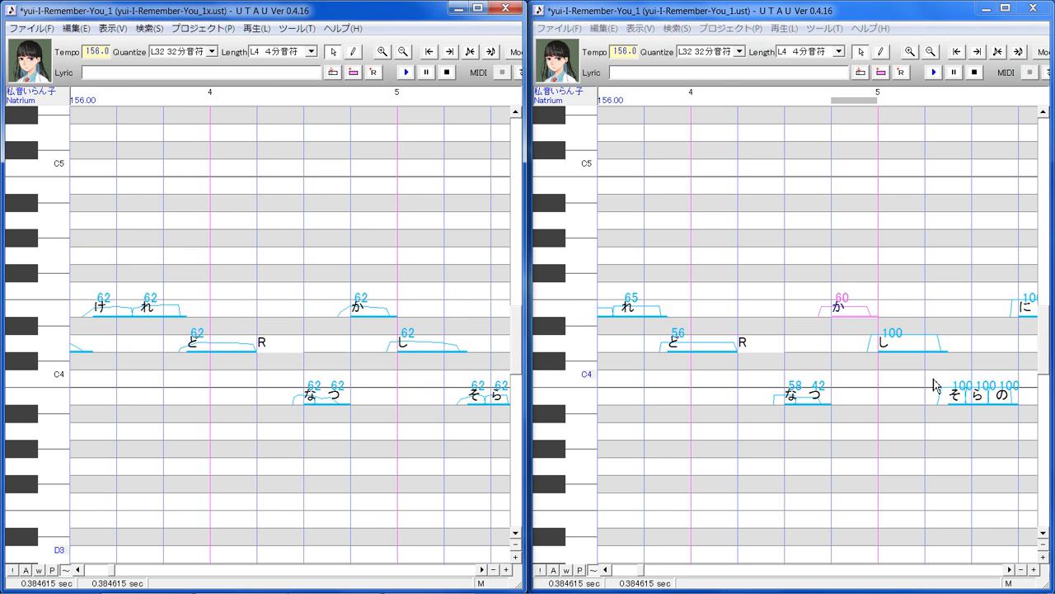
{"action": "left_click", "coordinate": [908, 388]}
{"action": "left_click_drag", "start_coordinate": [893, 340], "coordinate": [901, 346]}
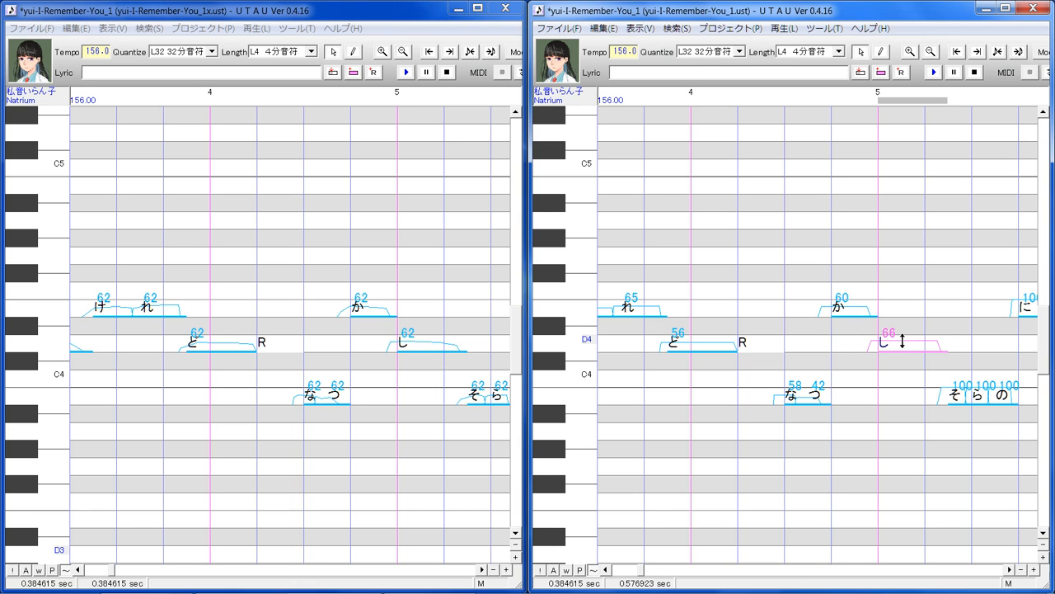
Set the intensities of the そ, ら, の and に notes in measure 5 to 58, 57, 50 and 60.
{"action": "left_click", "coordinate": [483, 569]}
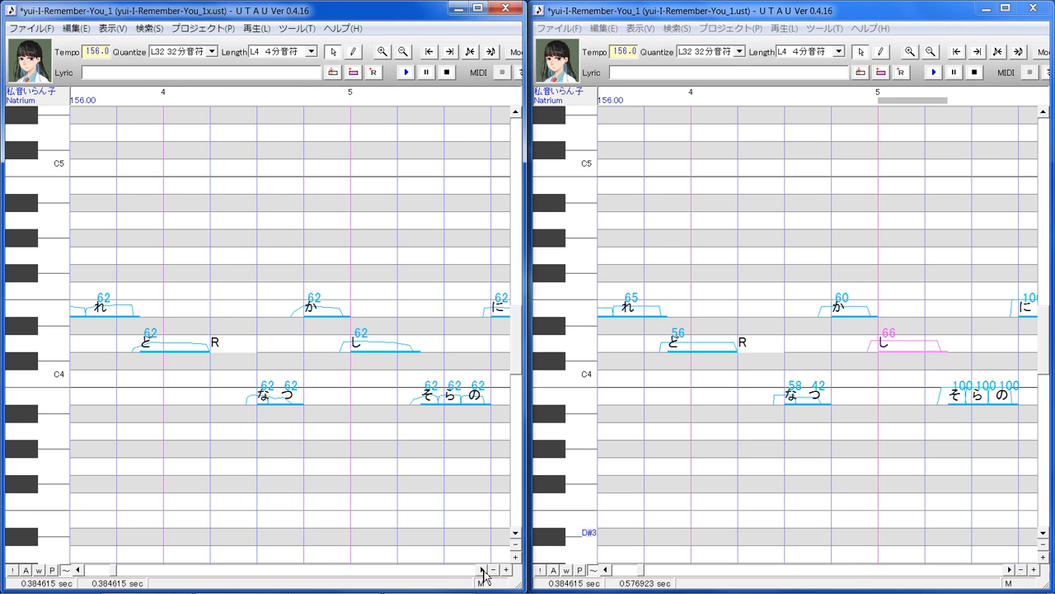
{"action": "left_click", "coordinate": [1009, 569]}
{"action": "left_click", "coordinate": [812, 427]}
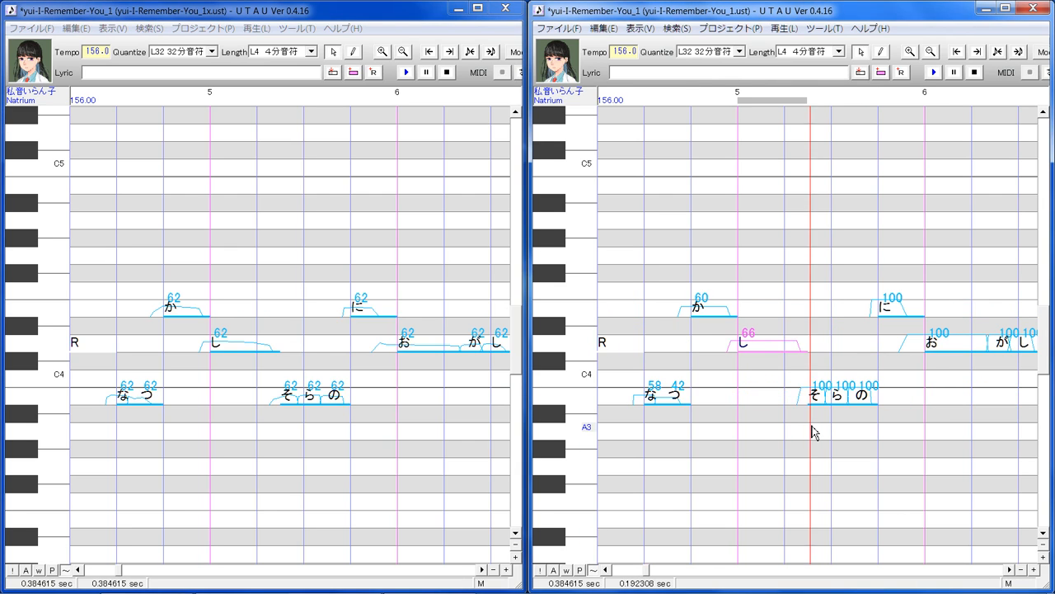
{"action": "left_click_drag", "start_coordinate": [821, 397], "coordinate": [822, 425]}
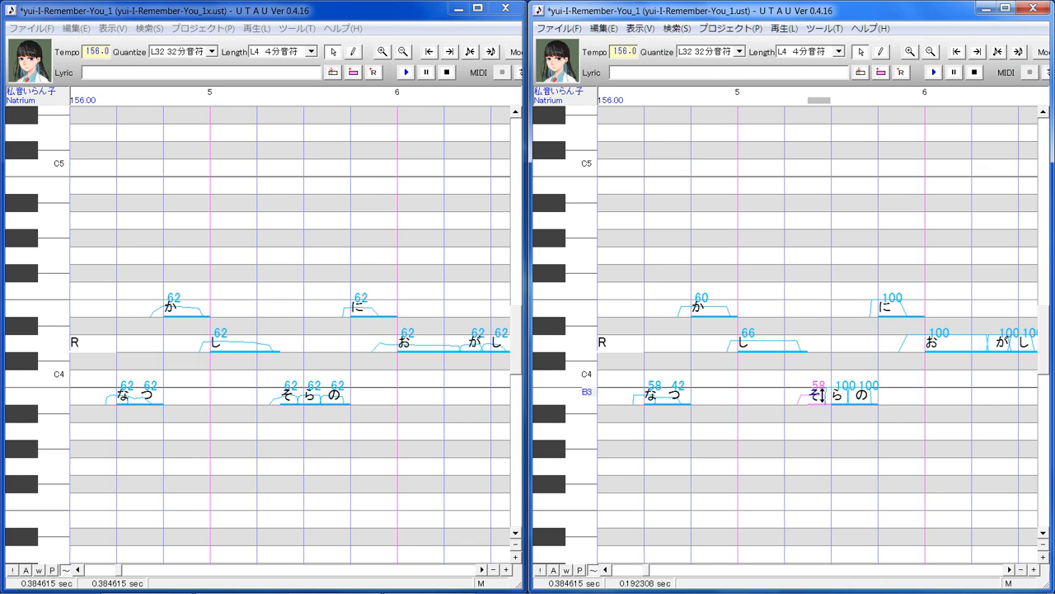
{"action": "left_click", "coordinate": [834, 426]}
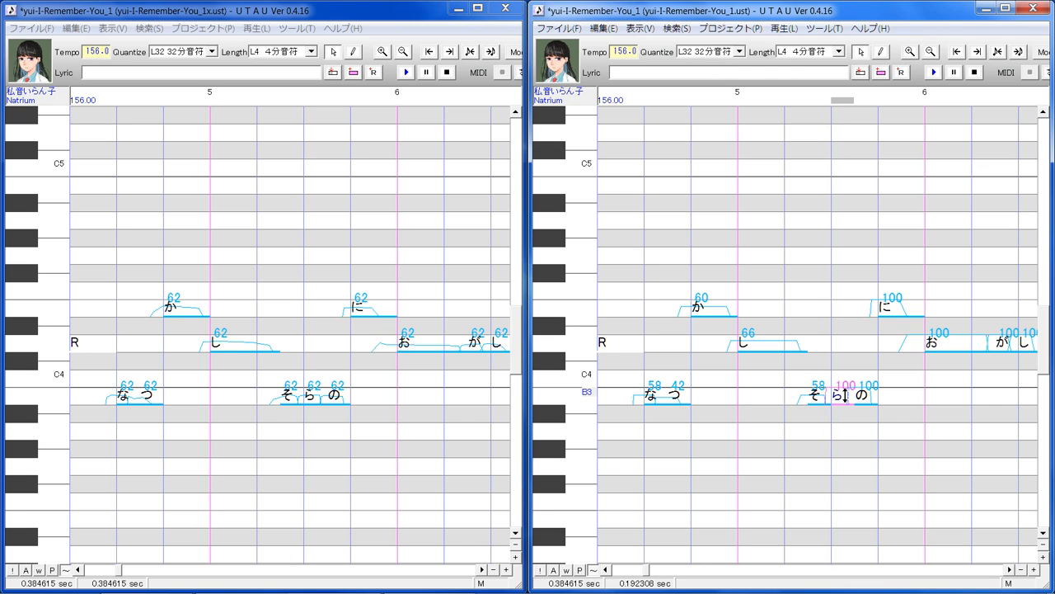
{"action": "left_click_drag", "start_coordinate": [845, 396], "coordinate": [844, 427]}
{"action": "left_click", "coordinate": [866, 421]}
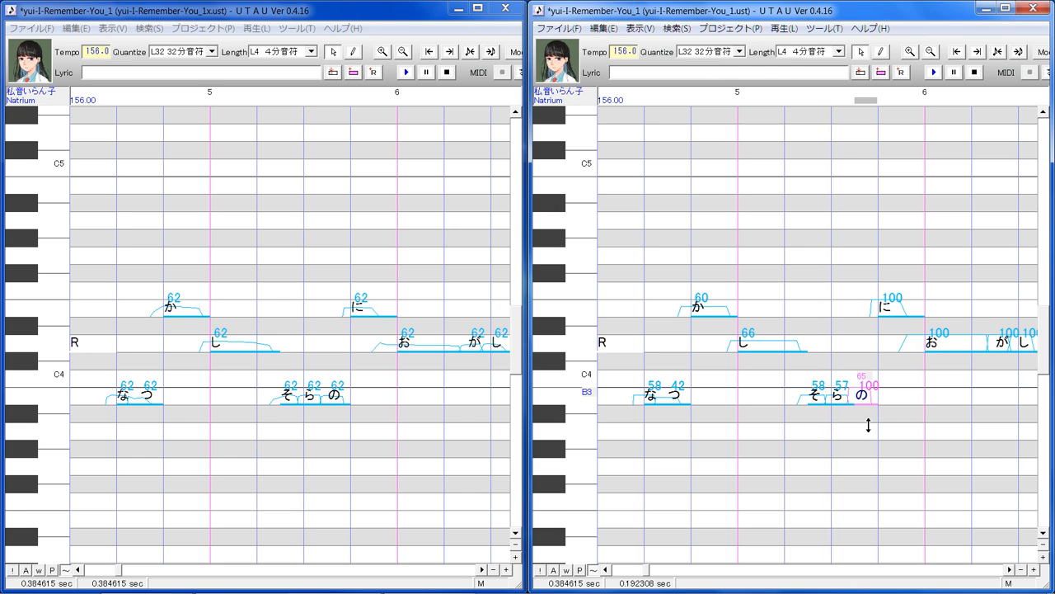
{"action": "left_click_drag", "start_coordinate": [868, 425], "coordinate": [871, 396]}
{"action": "left_click", "coordinate": [899, 312]}
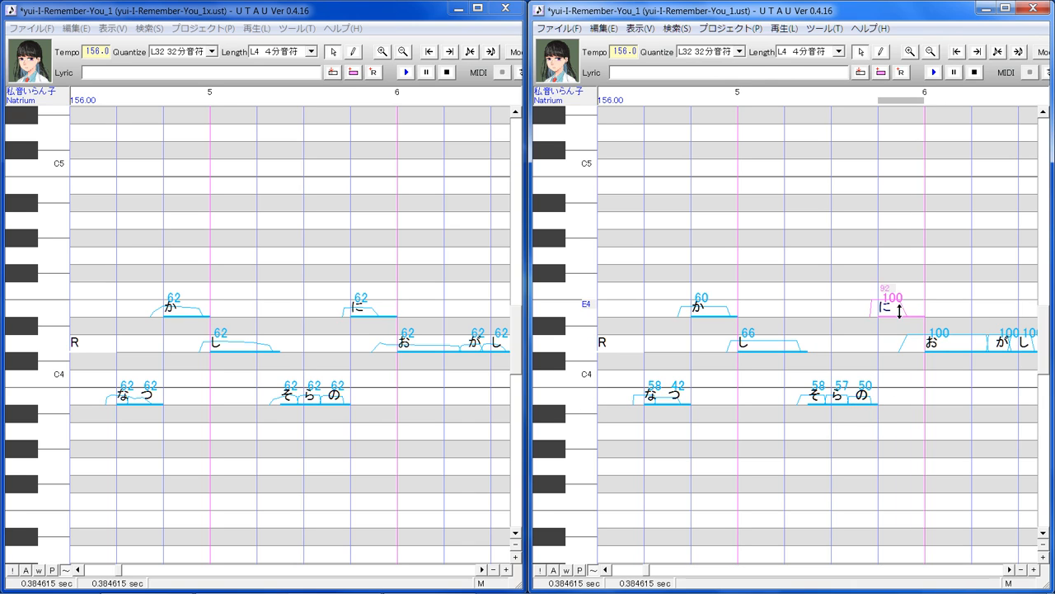
{"action": "mouse_move", "coordinate": [899, 310]}
{"action": "left_mouse_down"}
{"action": "mouse_move", "coordinate": [900, 329]}
{"action": "mouse_move", "coordinate": [899, 309]}
{"action": "left_mouse_up"}
Apply the crossfade envelope クロスフェード用Env(p1p4) to the お note at the start of measure 6.
{"action": "left_click_drag", "start_coordinate": [953, 446], "coordinate": [946, 430]}
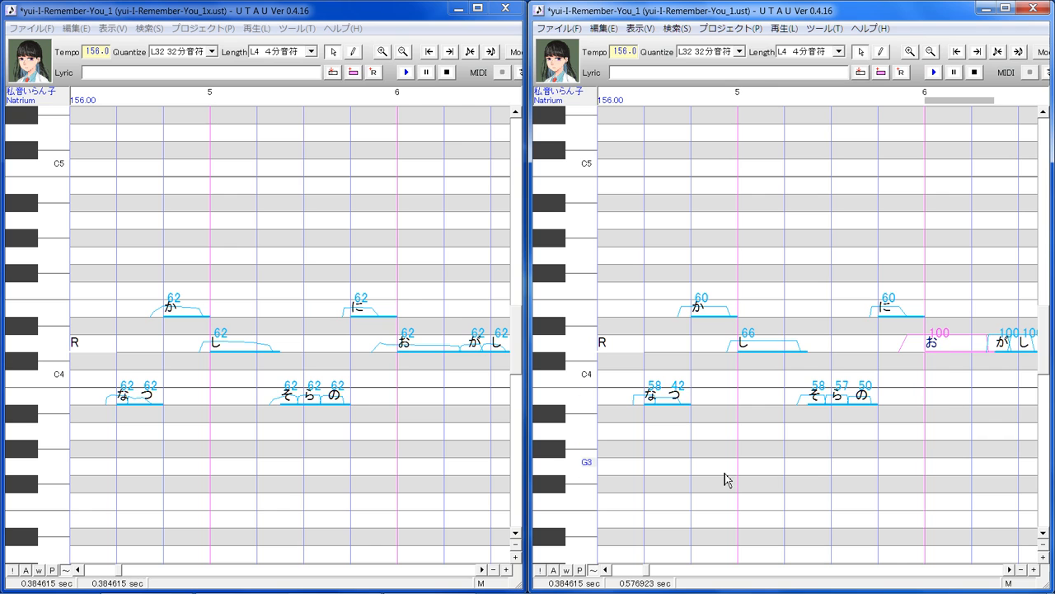
{"action": "left_click", "coordinate": [603, 28]}
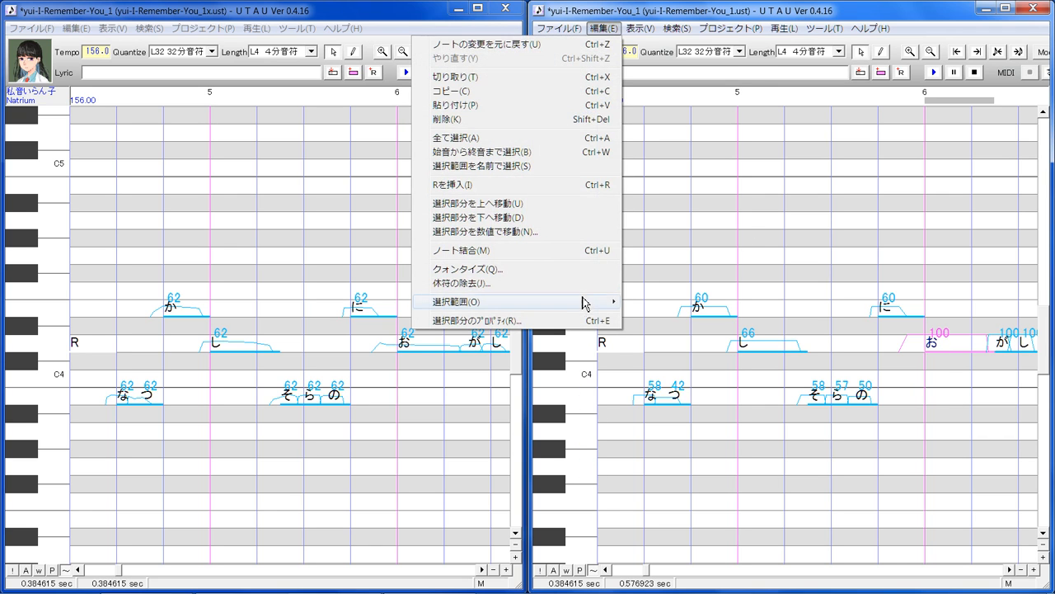
{"action": "mouse_move", "coordinate": [582, 309]}
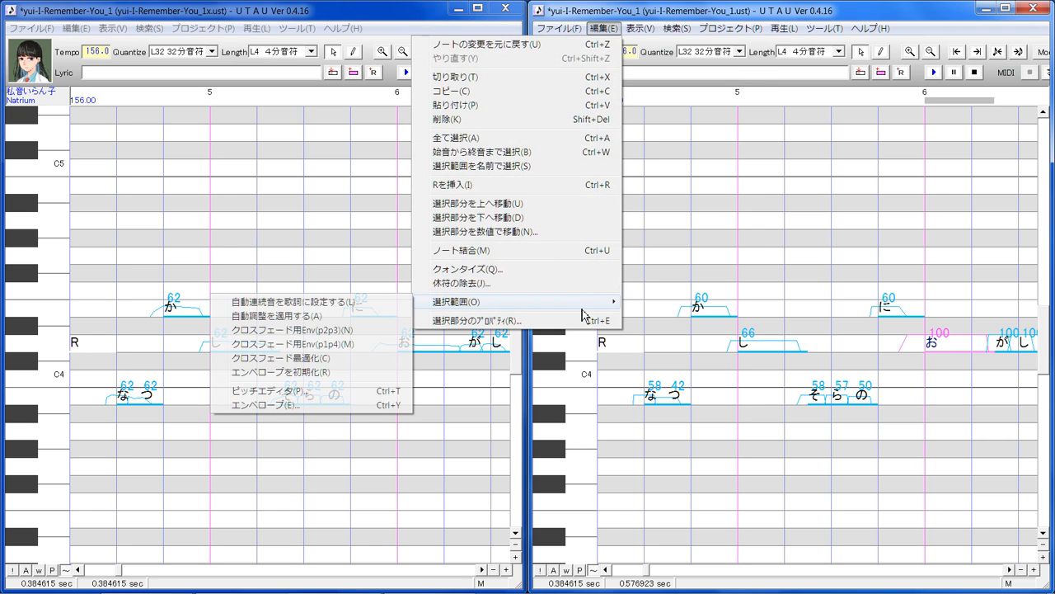
{"action": "left_click", "coordinate": [357, 346]}
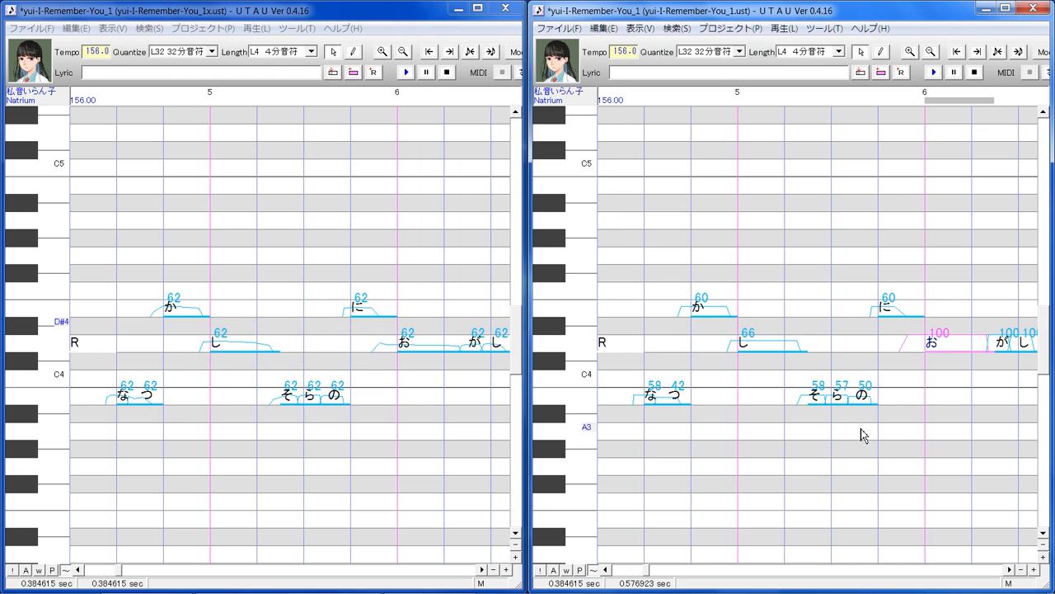
Set the intensity of the お note at the start of measure 6 to 53.
{"action": "left_click", "coordinate": [897, 415]}
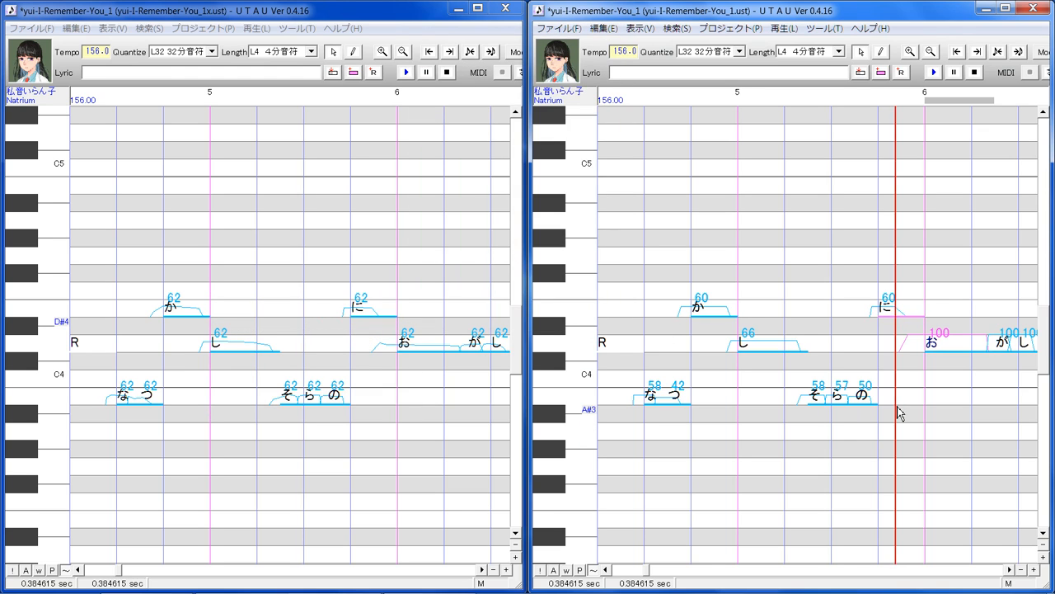
{"action": "left_click", "coordinate": [929, 344]}
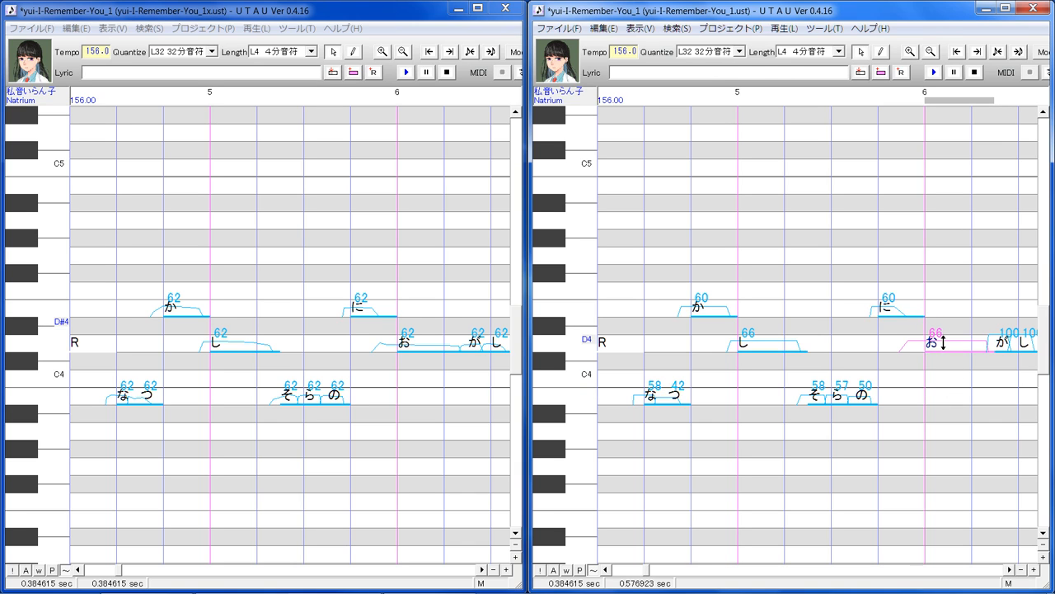
{"action": "left_click_drag", "start_coordinate": [941, 347], "coordinate": [941, 348]}
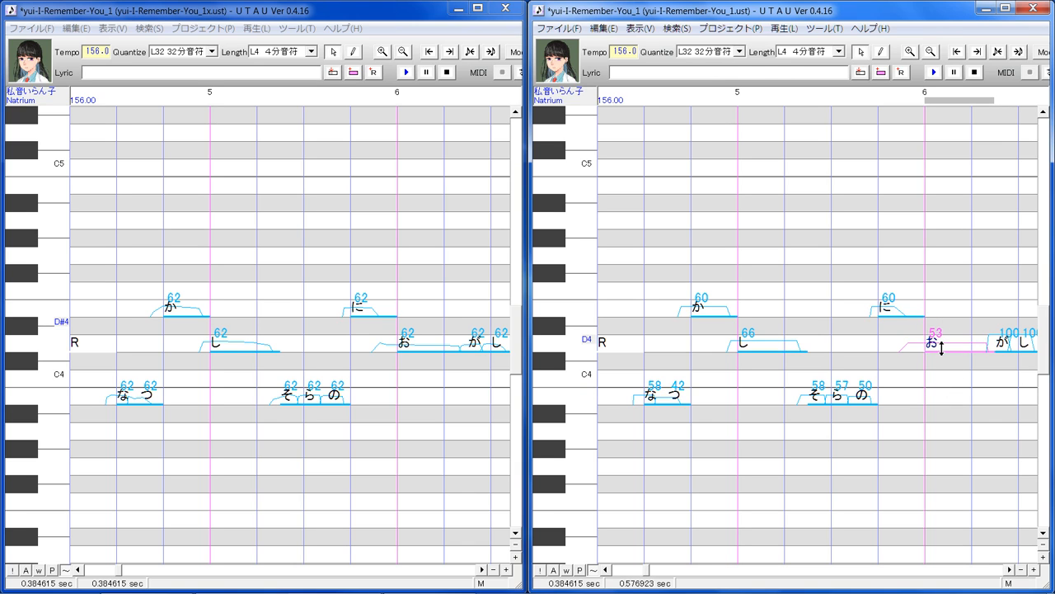
Set the intensities of both the が and し notes in measure 6 to 51.
{"action": "left_click", "coordinate": [1010, 569]}
{"action": "left_click", "coordinate": [1010, 570]}
{"action": "left_click", "coordinate": [1010, 570]}
{"action": "left_click", "coordinate": [871, 339]}
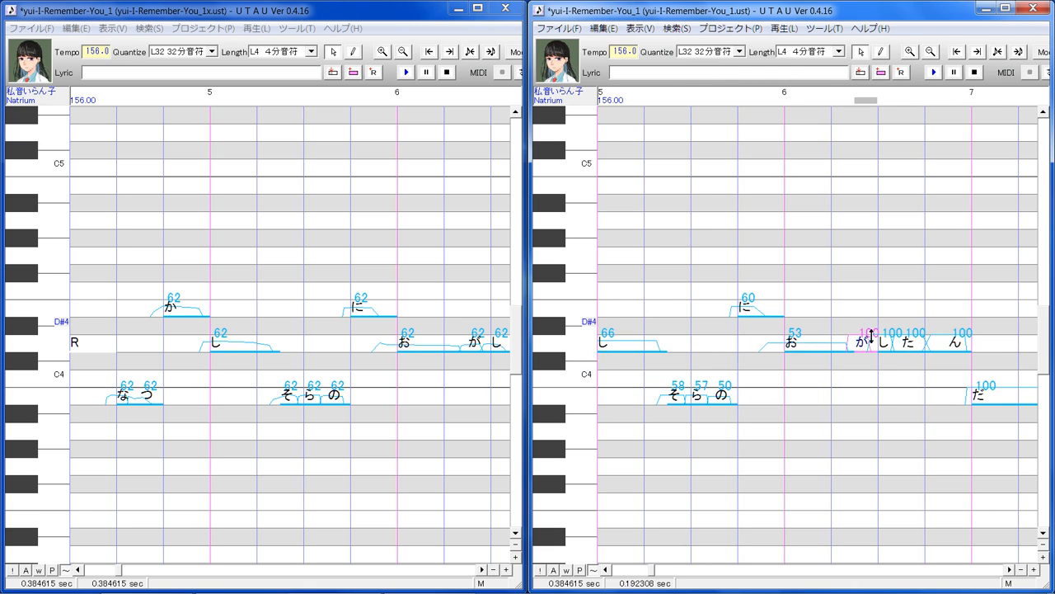
{"action": "left_click_drag", "start_coordinate": [870, 336], "coordinate": [871, 377]}
{"action": "left_click", "coordinate": [890, 414]}
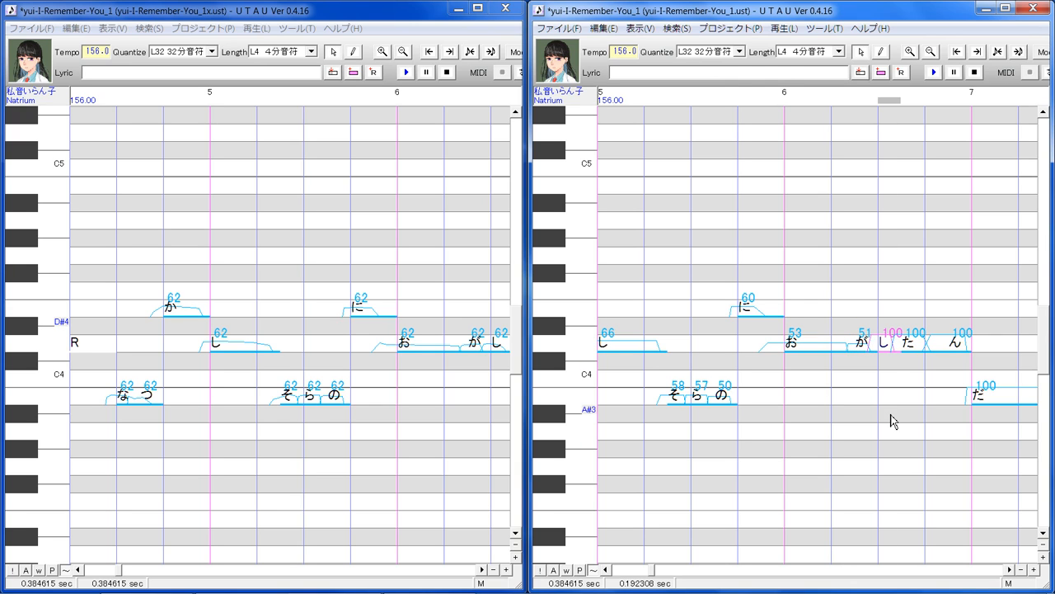
{"action": "left_click", "coordinate": [482, 570]}
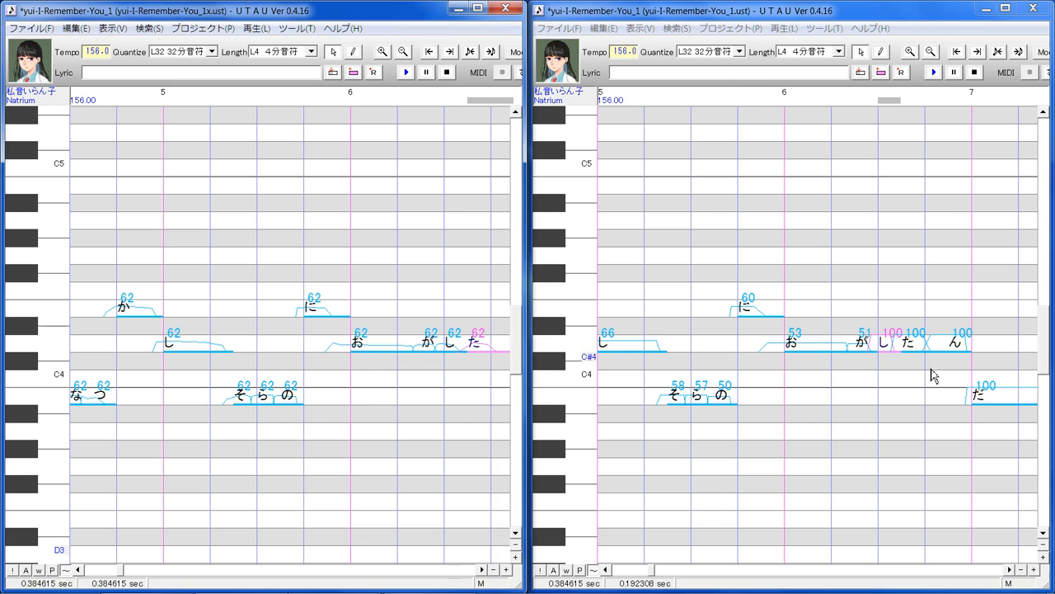
{"action": "left_click_drag", "start_coordinate": [885, 338], "coordinate": [889, 363]}
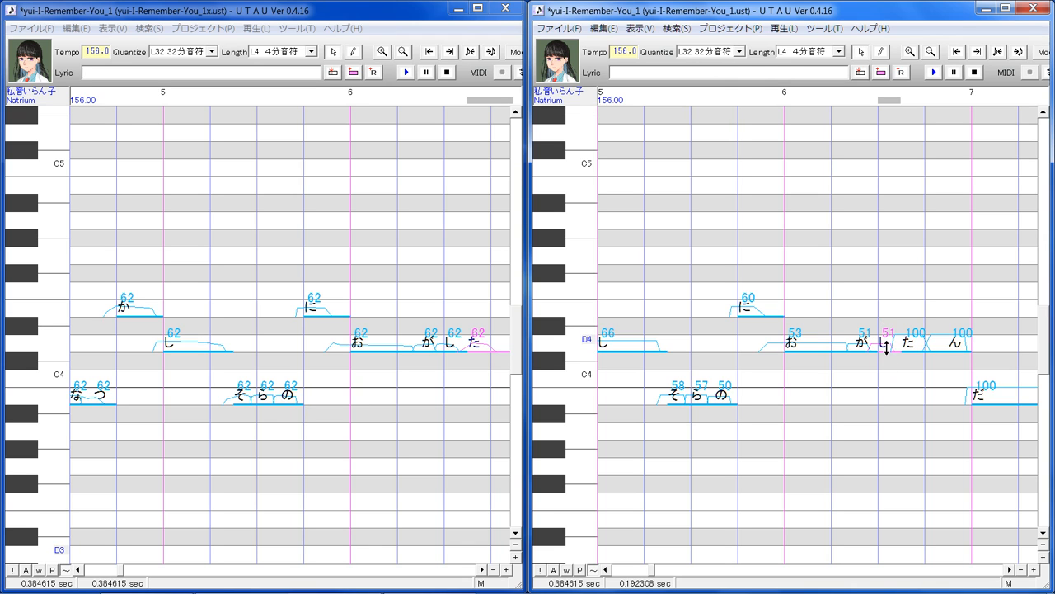
Set the intensity of the た note in measure 6 to 56 and of the following ん note to 50.
{"action": "left_click", "coordinate": [913, 353]}
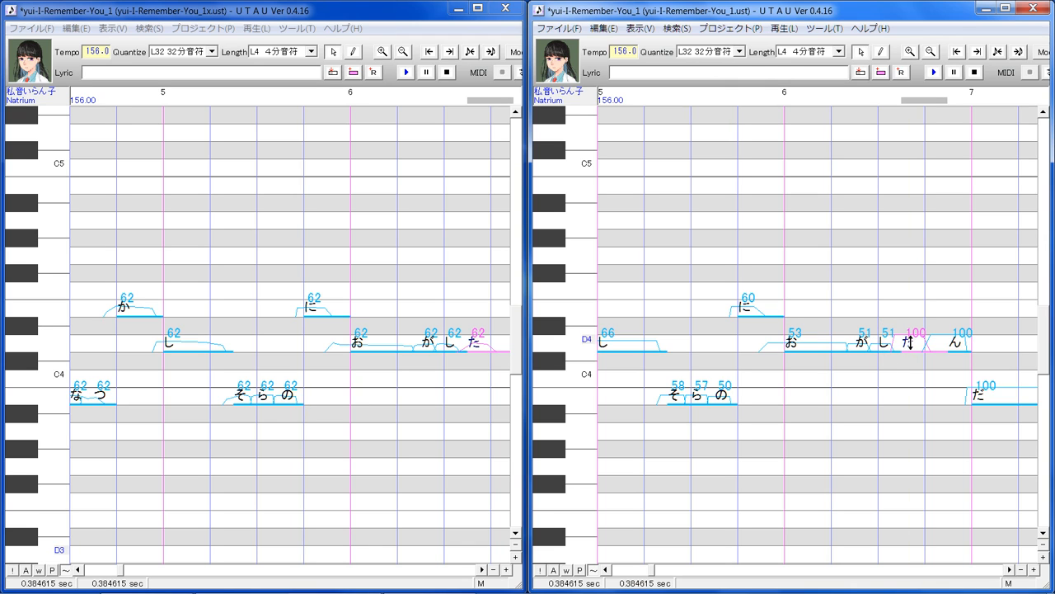
{"action": "mouse_move", "coordinate": [910, 340]}
{"action": "left_mouse_down"}
{"action": "mouse_move", "coordinate": [912, 351]}
{"action": "mouse_move", "coordinate": [921, 339]}
{"action": "left_mouse_up"}
{"action": "left_click_drag", "start_coordinate": [920, 350], "coordinate": [920, 352]}
{"action": "double_click", "coordinate": [482, 569]}
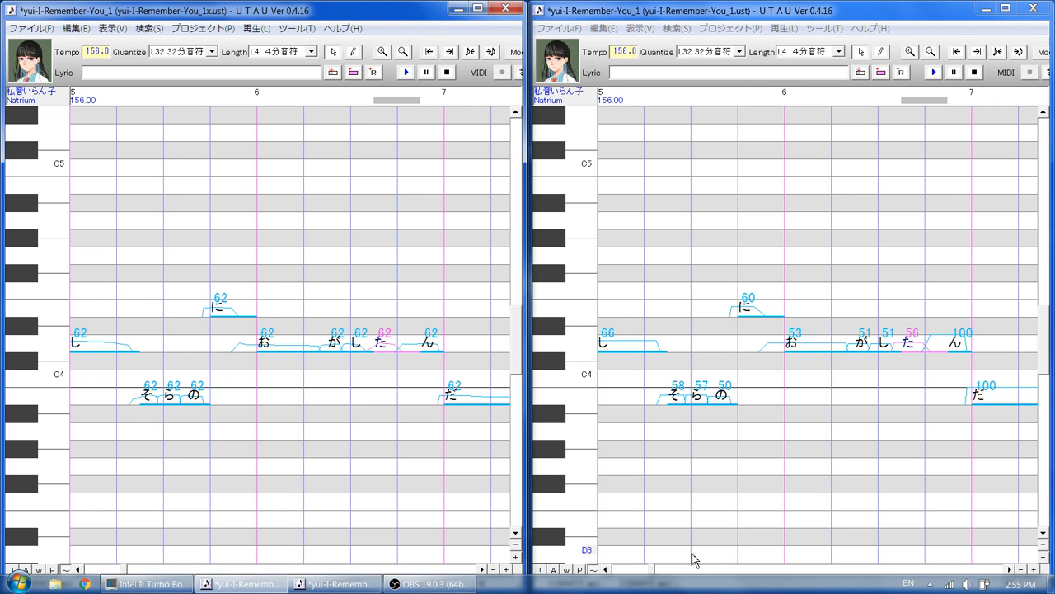
{"action": "left_click", "coordinate": [1010, 568]}
{"action": "left_click", "coordinate": [1010, 569]}
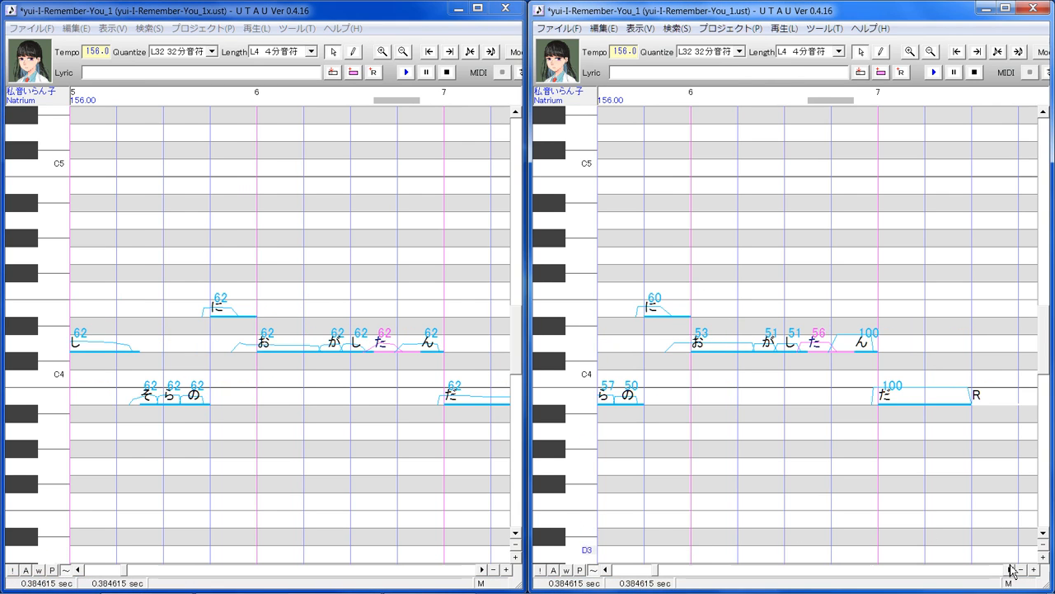
{"action": "left_click", "coordinate": [868, 342]}
{"action": "mouse_move", "coordinate": [867, 333]}
{"action": "left_mouse_down"}
{"action": "mouse_move", "coordinate": [871, 363]}
{"action": "mouse_move", "coordinate": [874, 334]}
{"action": "left_mouse_up"}
Set the intensity of the だ note at the start of measure 7 to 66.
{"action": "left_click", "coordinate": [895, 394]}
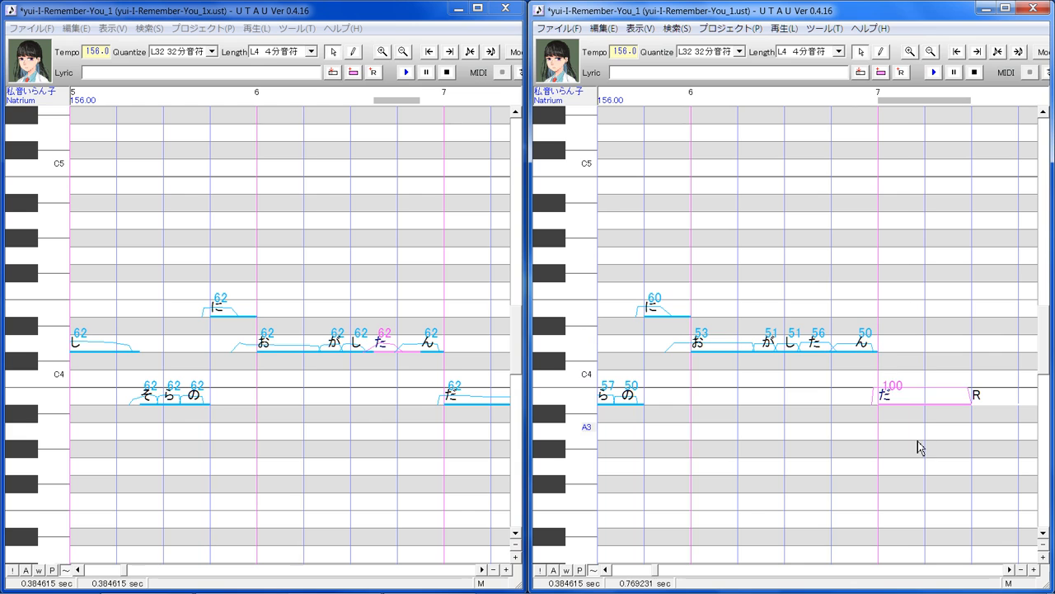
{"action": "left_click", "coordinate": [482, 569]}
{"action": "left_click", "coordinate": [482, 568]}
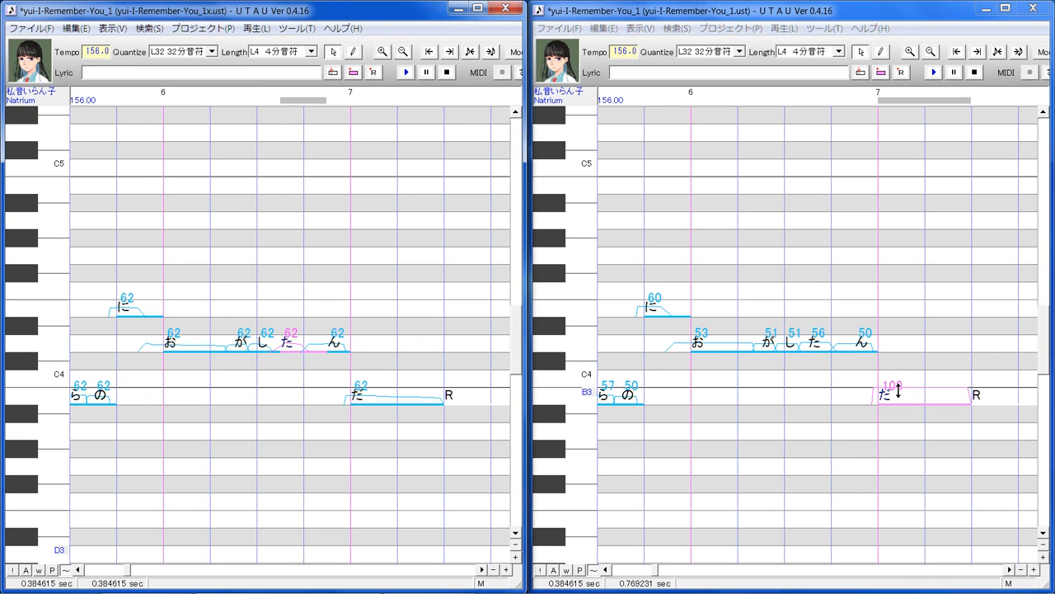
{"action": "left_click_drag", "start_coordinate": [898, 392], "coordinate": [907, 397]}
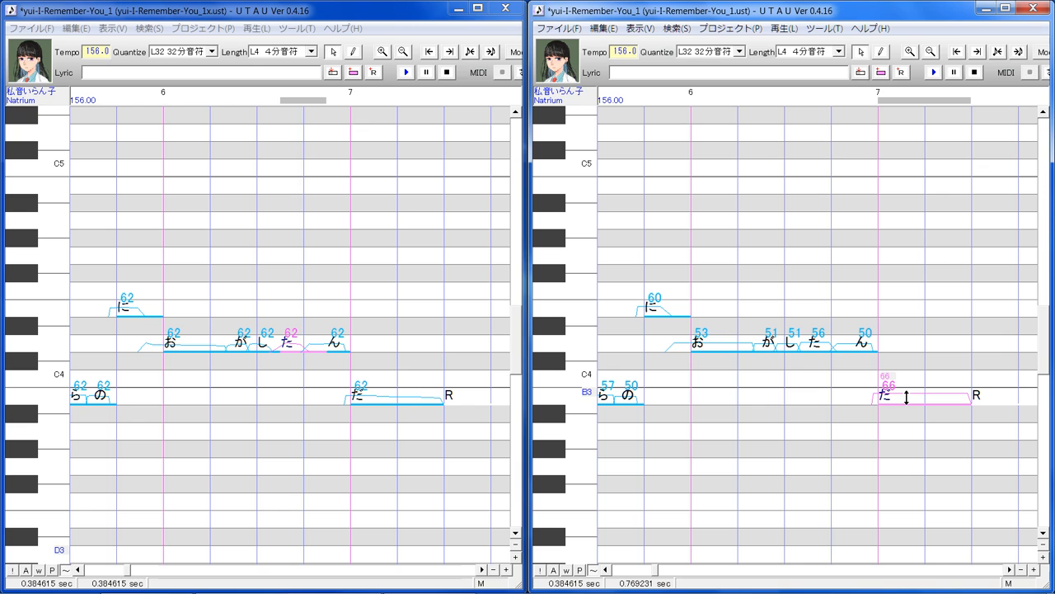
Set the intensity of the ほ note at the start of measure 9 to 60.
{"action": "left_click", "coordinate": [1011, 570]}
{"action": "left_click", "coordinate": [1011, 570]}
{"action": "left_click", "coordinate": [1010, 569]}
{"action": "left_click", "coordinate": [1010, 569]}
{"action": "left_click", "coordinate": [1011, 570]}
{"action": "left_click", "coordinate": [1010, 569]}
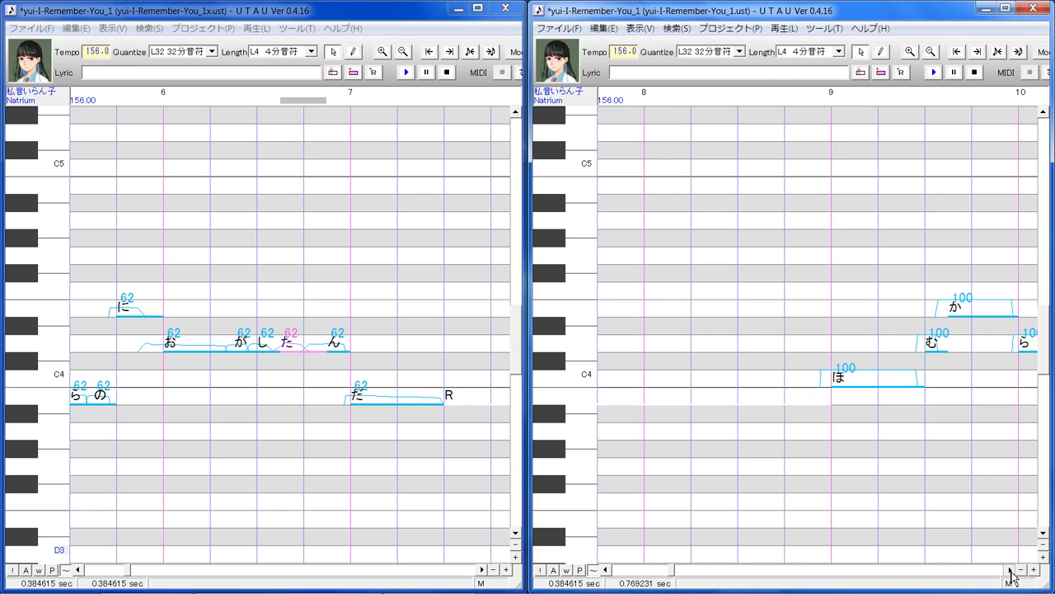
{"action": "left_click", "coordinate": [1010, 569]}
{"action": "left_click", "coordinate": [483, 570]}
{"action": "left_click", "coordinate": [483, 570]}
{"action": "left_click", "coordinate": [483, 570]}
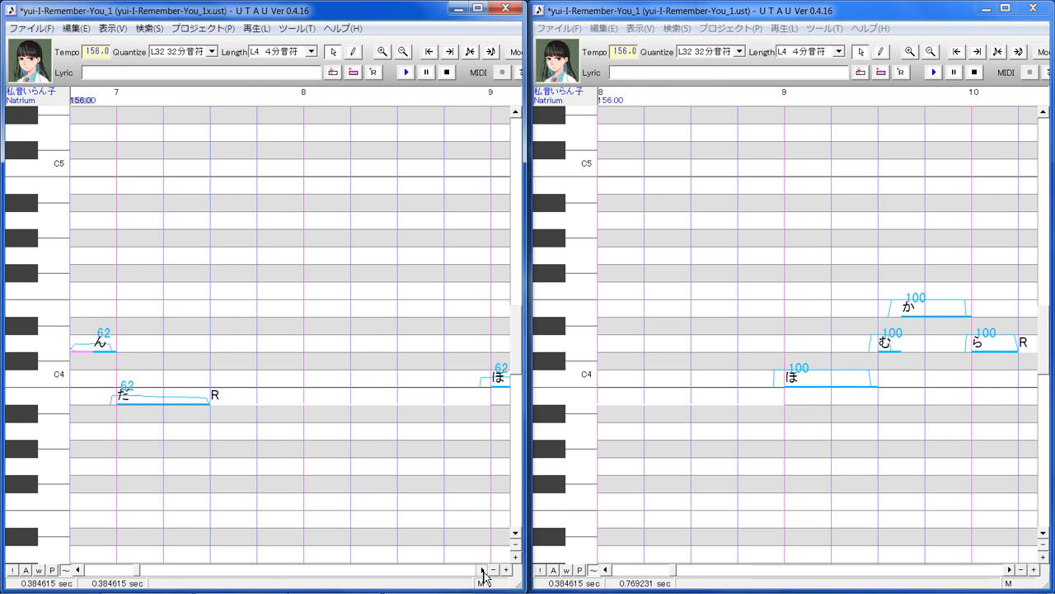
{"action": "left_click", "coordinate": [483, 569]}
{"action": "left_click", "coordinate": [483, 570]}
{"action": "left_click", "coordinate": [345, 435]}
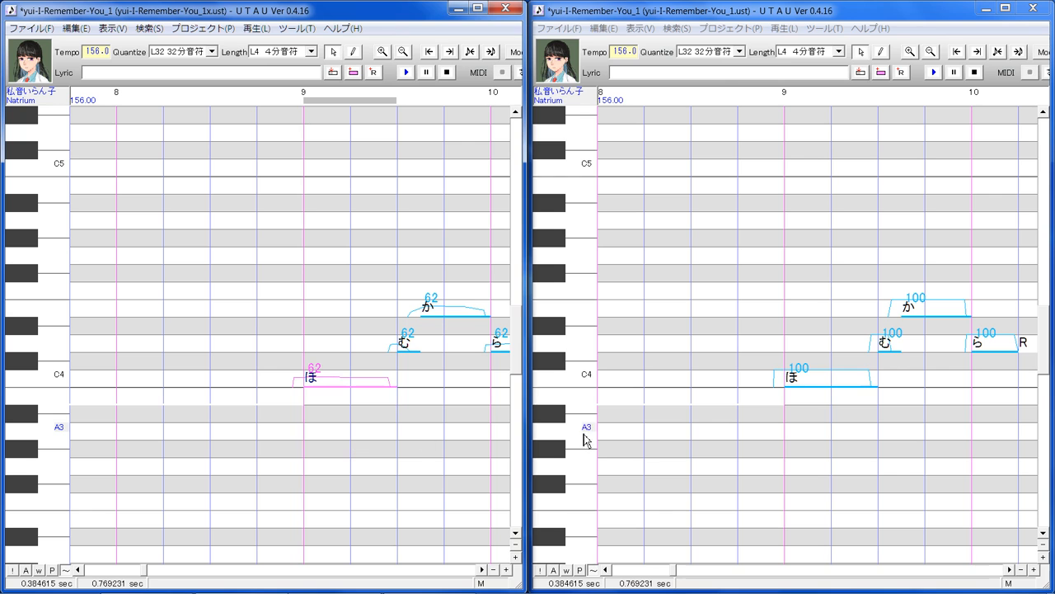
{"action": "right_click", "coordinate": [814, 413]}
{"action": "left_click", "coordinate": [807, 408]}
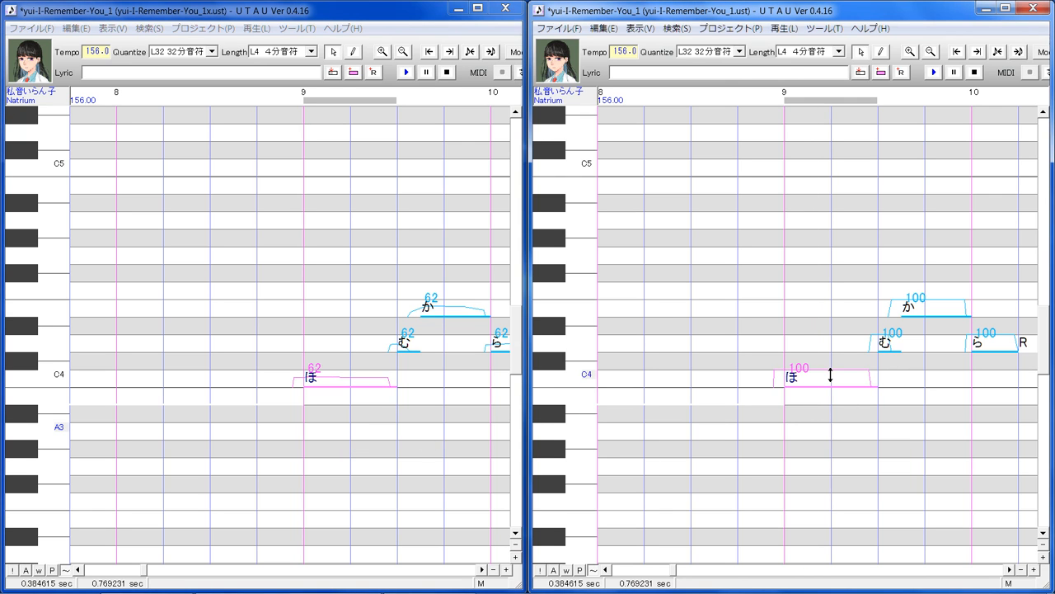
{"action": "left_click", "coordinate": [464, 591]}
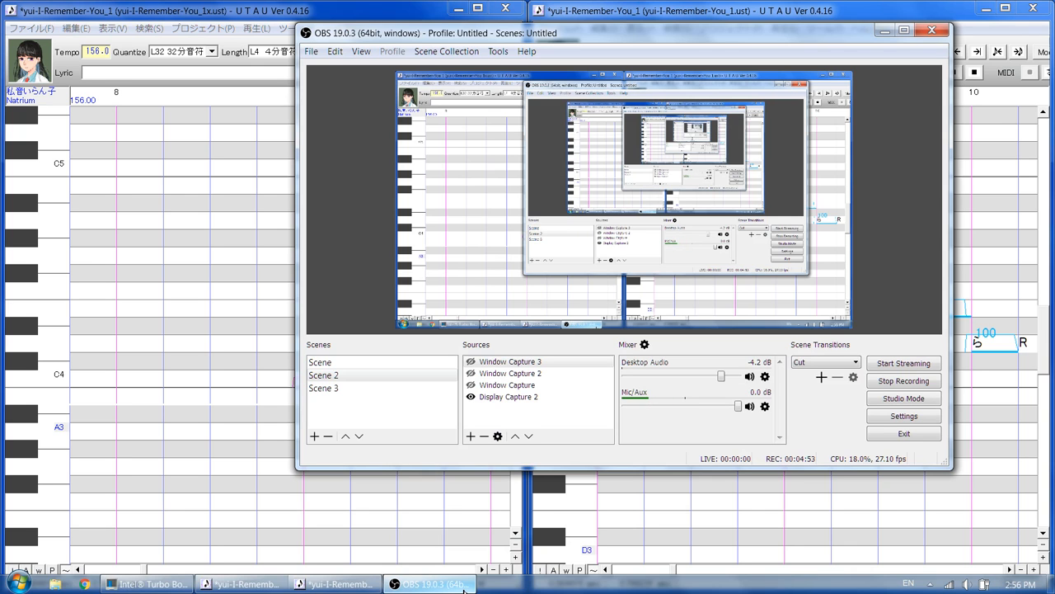
{"action": "left_click", "coordinate": [464, 586]}
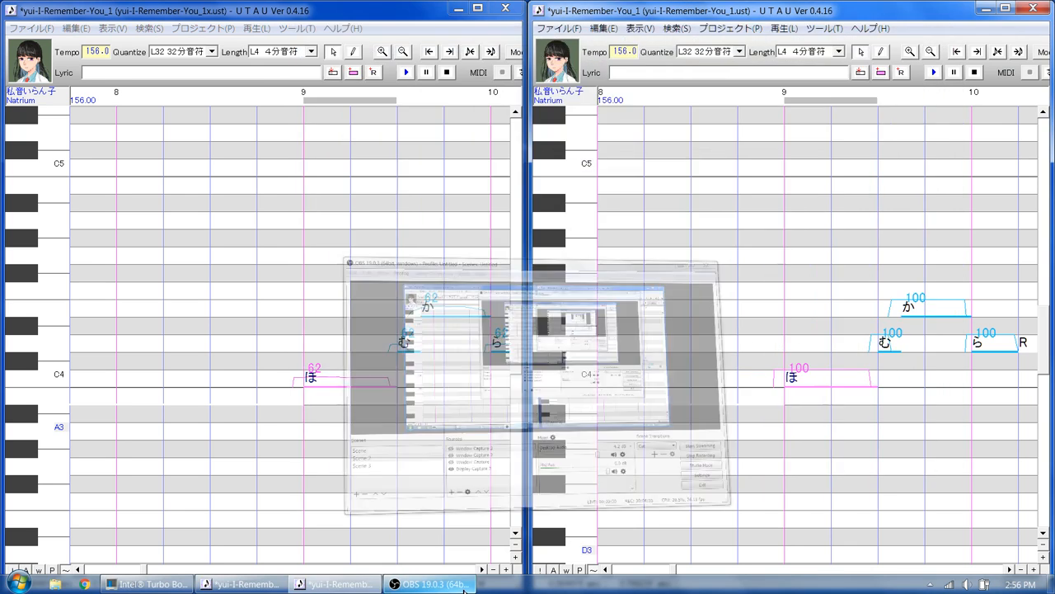
{"action": "left_click_drag", "start_coordinate": [826, 377], "coordinate": [829, 401]}
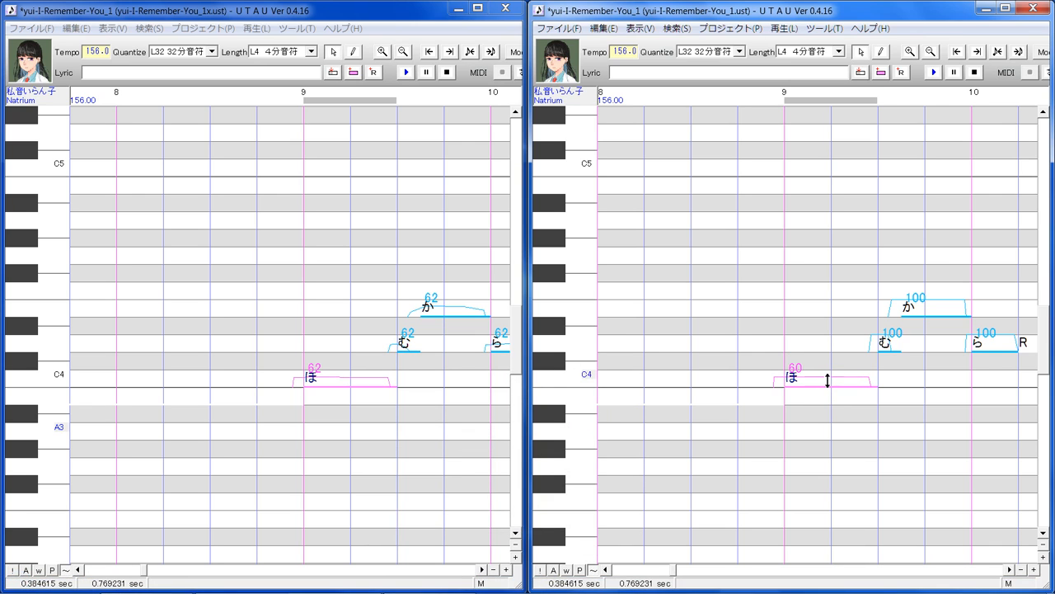
Set the intensity of the む note in measure 9 to 44 and of the following か note to 68.
{"action": "left_click", "coordinate": [885, 347]}
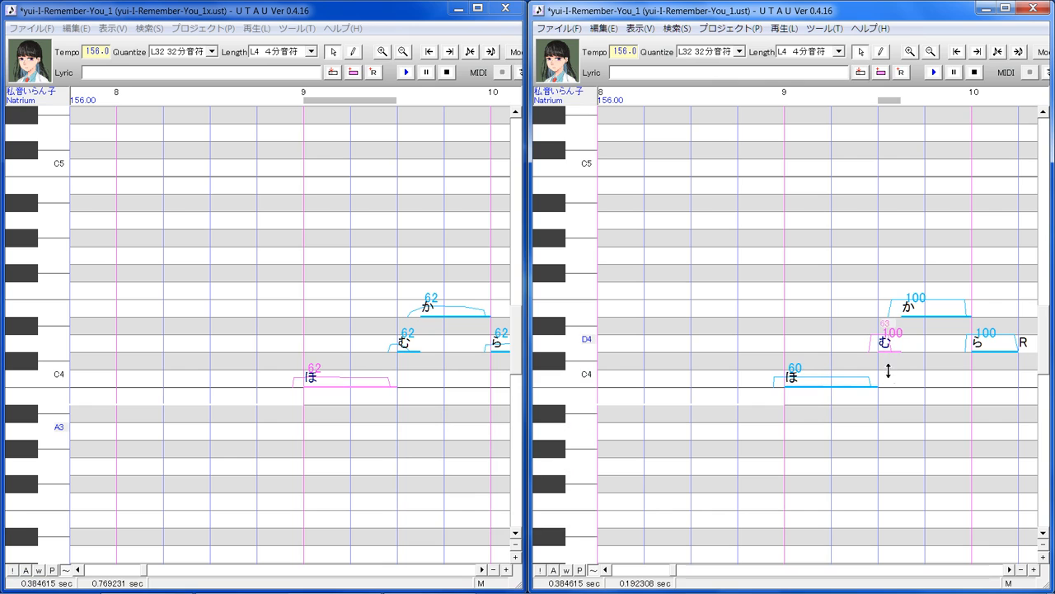
{"action": "left_click_drag", "start_coordinate": [889, 371], "coordinate": [903, 348]}
{"action": "left_click", "coordinate": [927, 312]}
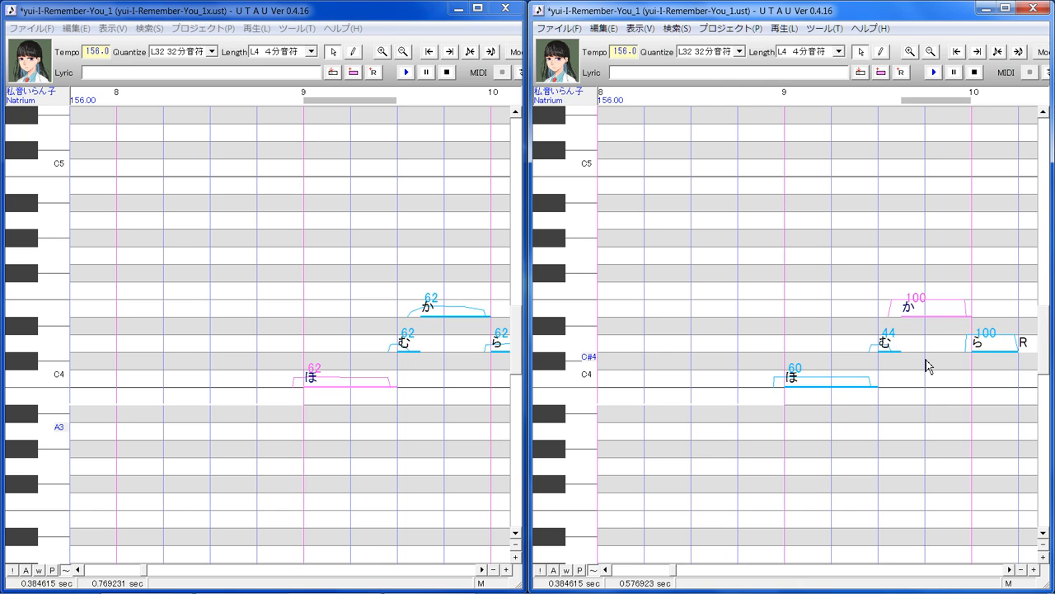
{"action": "left_click_drag", "start_coordinate": [931, 311], "coordinate": [932, 309]}
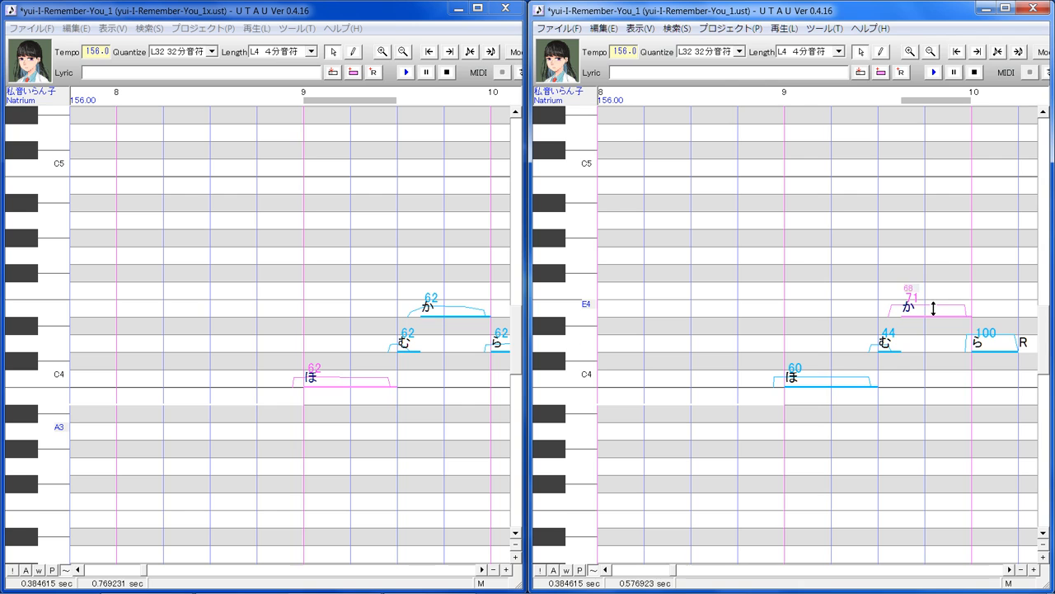
{"action": "left_click_drag", "start_coordinate": [933, 308], "coordinate": [933, 307]}
Set the intensity of the ら note at the start of measure 10 to 49.
{"action": "left_click", "coordinate": [482, 569]}
{"action": "left_click", "coordinate": [482, 569]}
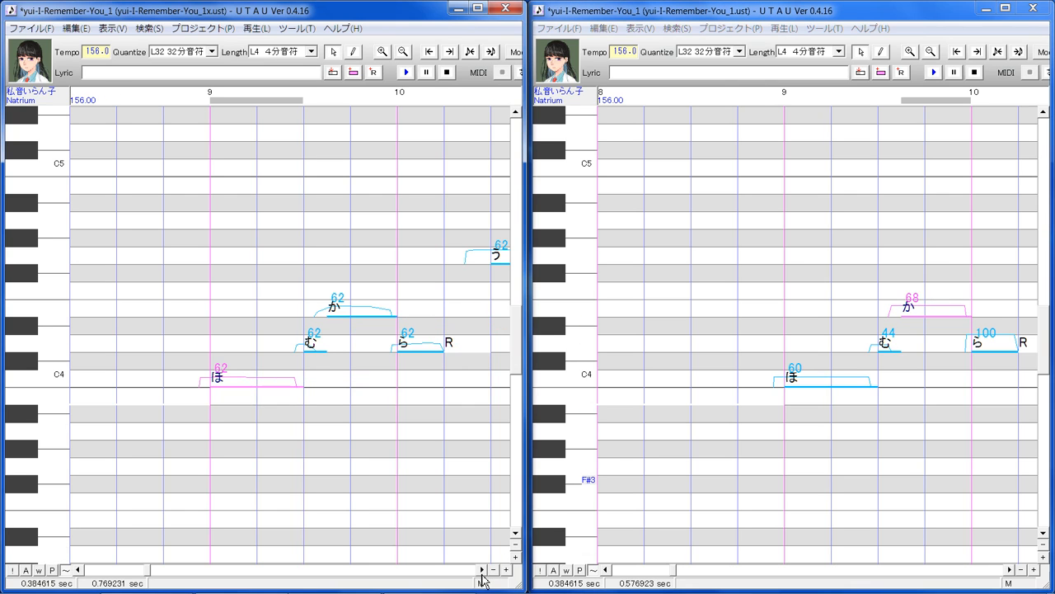
{"action": "left_click", "coordinate": [1010, 569]}
{"action": "left_click", "coordinate": [1009, 570]}
{"action": "left_click", "coordinate": [1010, 569]}
{"action": "left_click", "coordinate": [1010, 570]}
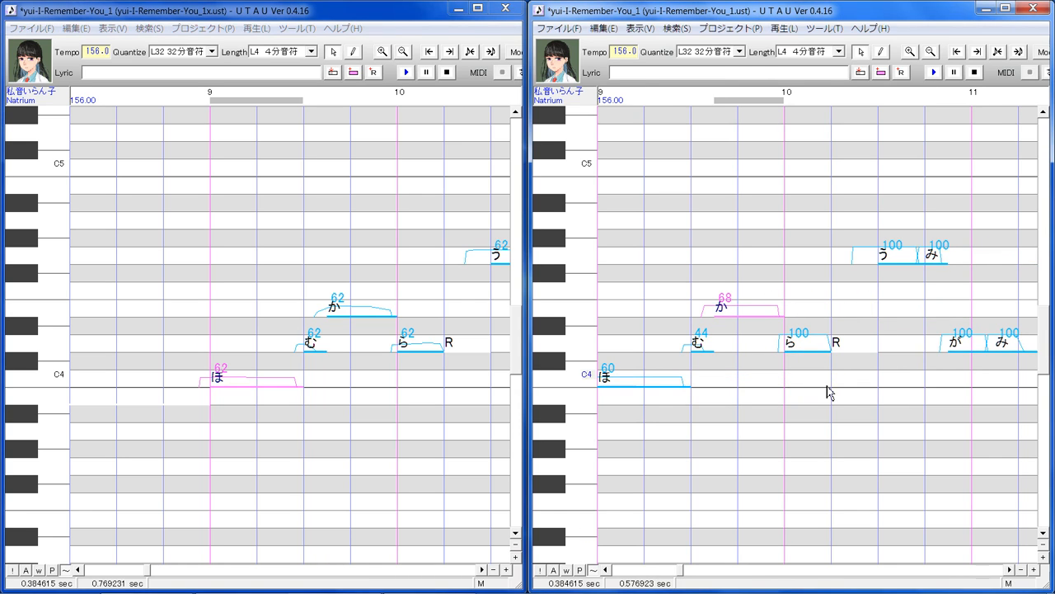
{"action": "left_click", "coordinate": [812, 347]}
{"action": "left_click_drag", "start_coordinate": [801, 358], "coordinate": [811, 349]}
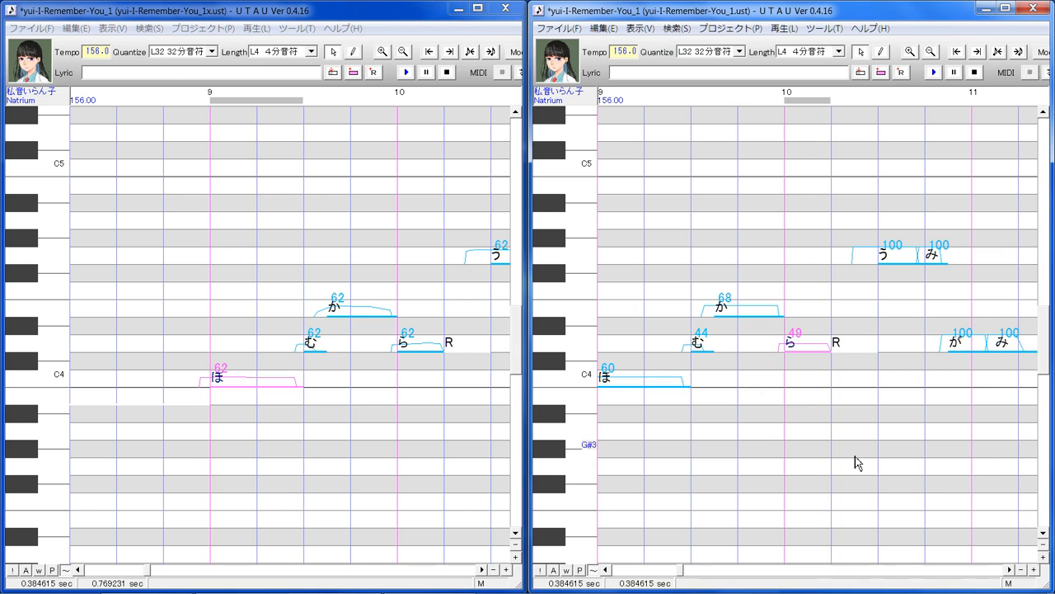
Set the intensity of the う note in measure 10 to 80 and of the following み note to 74.
{"action": "left_click", "coordinate": [483, 573]}
{"action": "left_click", "coordinate": [483, 573]}
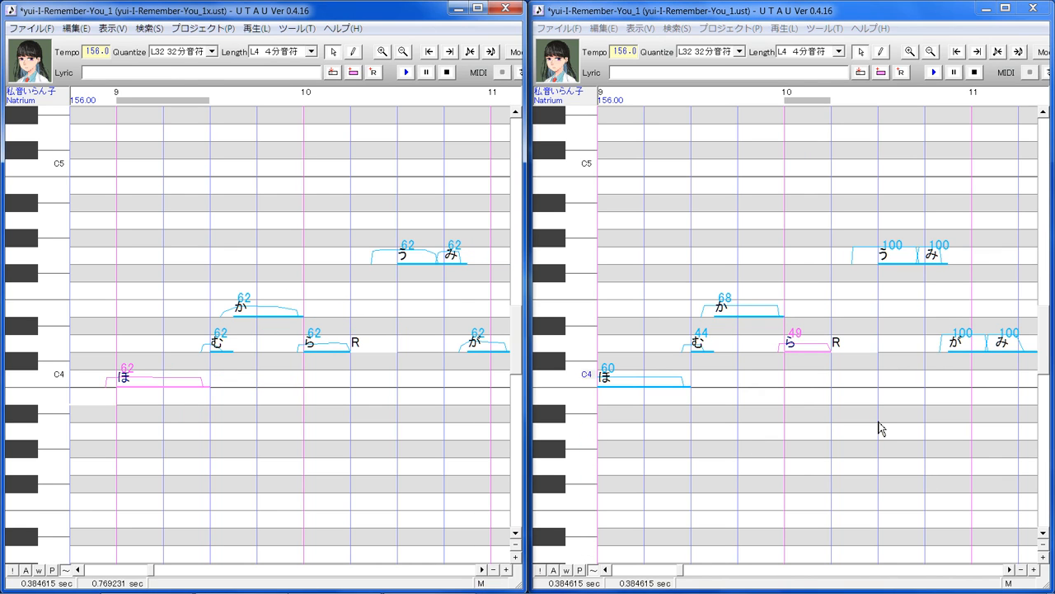
{"action": "left_click_drag", "start_coordinate": [899, 299], "coordinate": [905, 298]}
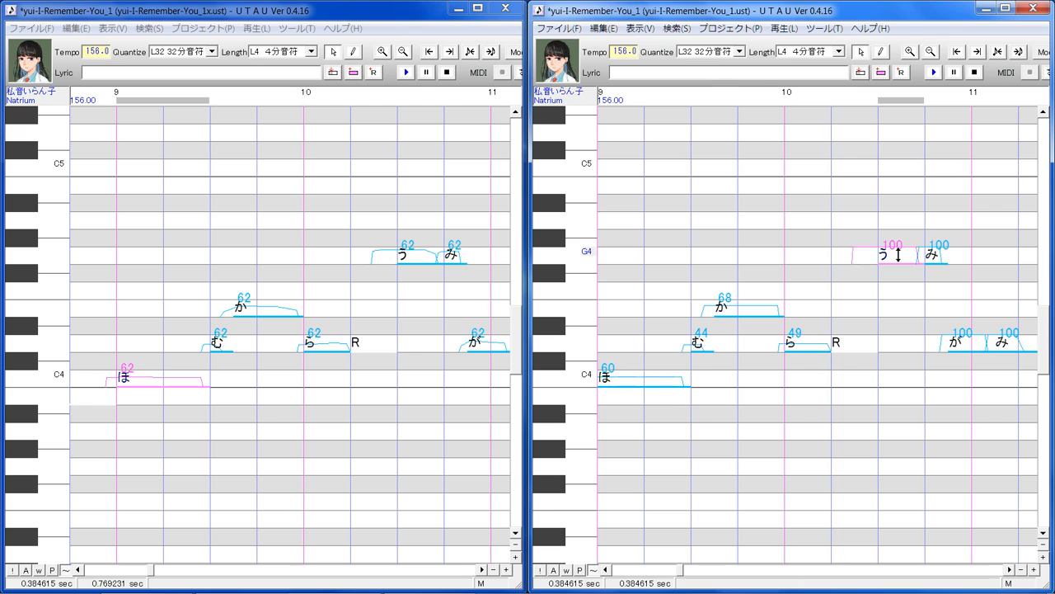
{"action": "left_click_drag", "start_coordinate": [899, 255], "coordinate": [939, 261]}
{"action": "left_click", "coordinate": [942, 259]}
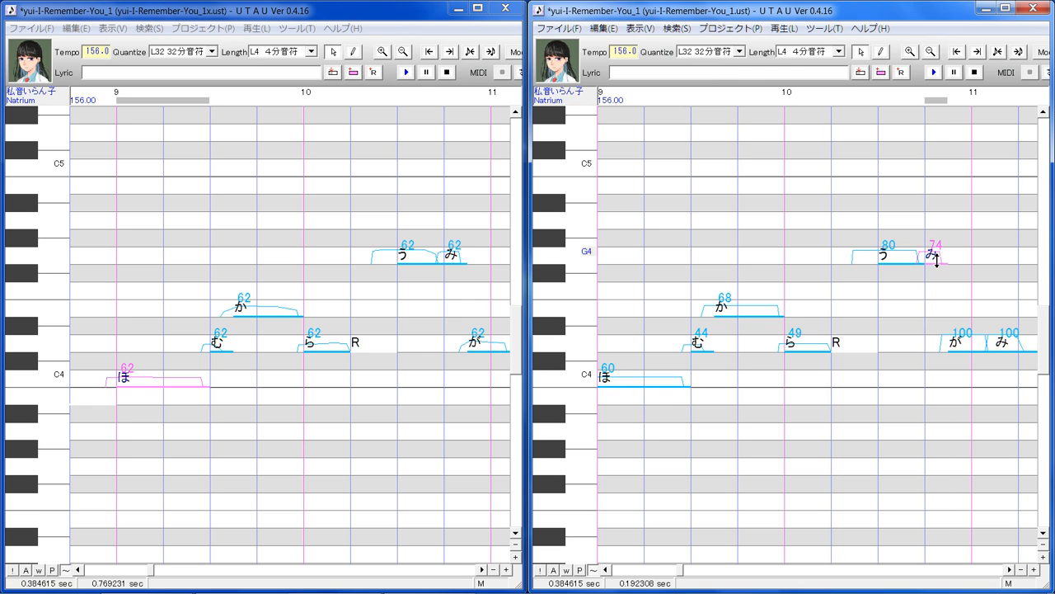
Set the intensity of the が note at the end of measure 10 to 70.
{"action": "left_click", "coordinate": [1008, 569]}
{"action": "left_click", "coordinate": [1007, 569]}
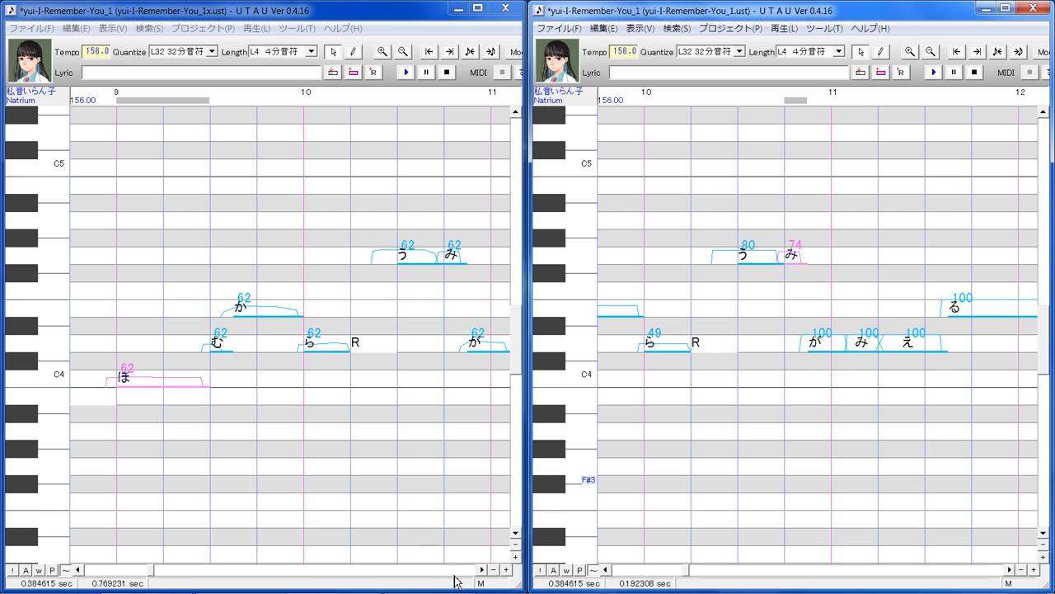
{"action": "left_click", "coordinate": [824, 345]}
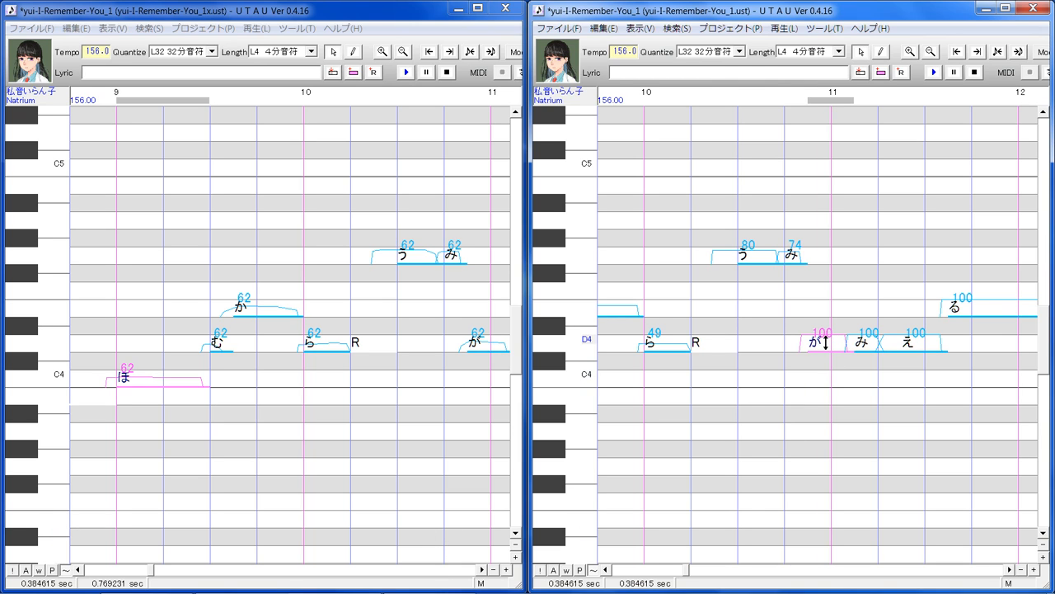
{"action": "left_click_drag", "start_coordinate": [826, 340], "coordinate": [829, 366]}
Set the intensity of the み note in measure 11 to 71 and of the following え note to 64.
{"action": "left_click", "coordinate": [482, 569]}
{"action": "left_click_drag", "start_coordinate": [404, 399], "coordinate": [373, 415]}
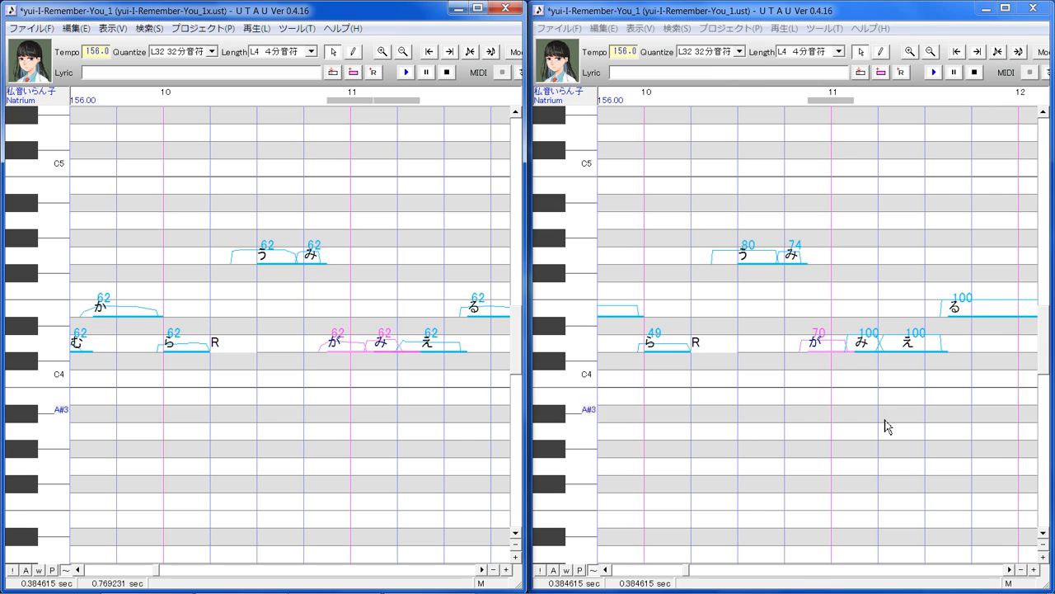
{"action": "left_click", "coordinate": [860, 376]}
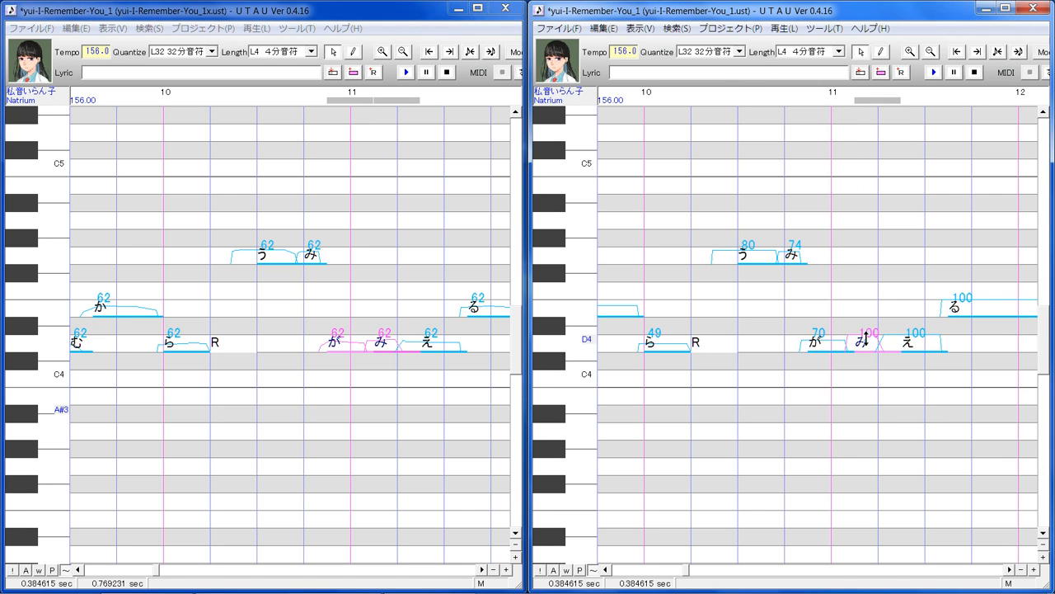
{"action": "left_click_drag", "start_coordinate": [871, 339], "coordinate": [872, 353]}
{"action": "left_click", "coordinate": [913, 352]}
{"action": "mouse_move", "coordinate": [908, 348]}
{"action": "left_mouse_down"}
{"action": "mouse_move", "coordinate": [917, 363]}
{"action": "mouse_move", "coordinate": [918, 347]}
{"action": "left_mouse_up"}
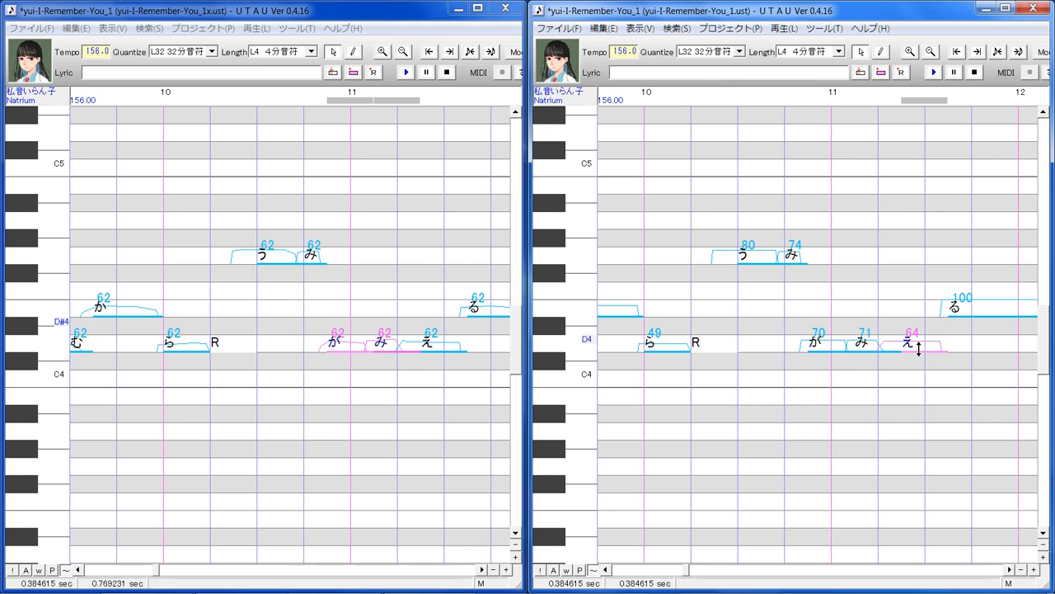
Set the intensity of the long る note running from measure 11 into measure 12 to 61.
{"action": "left_click", "coordinate": [1010, 569]}
{"action": "left_click", "coordinate": [484, 569]}
{"action": "left_click", "coordinate": [483, 569]}
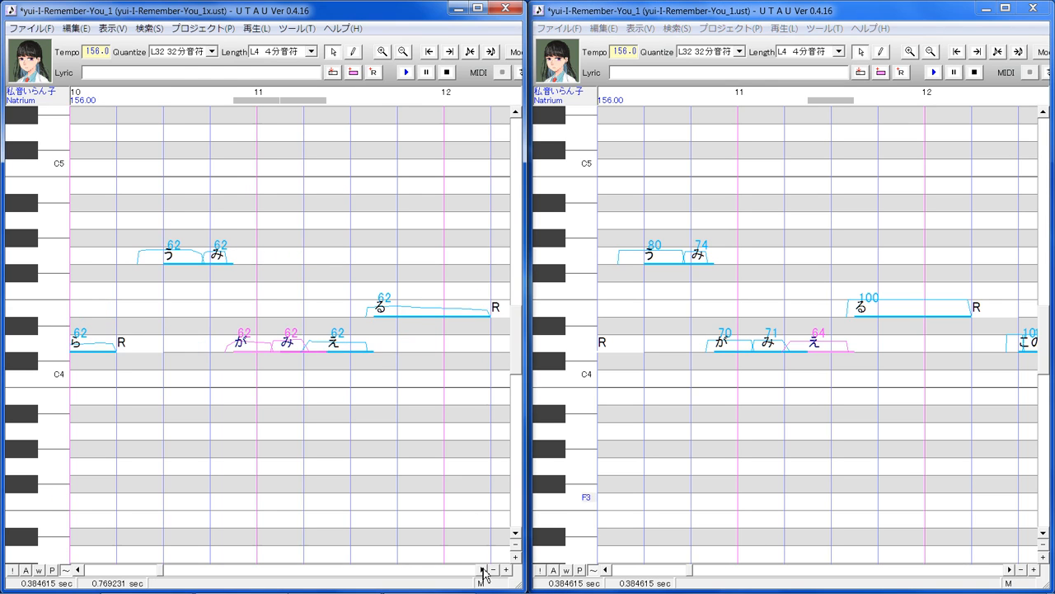
{"action": "left_click", "coordinate": [483, 569]}
{"action": "left_click", "coordinate": [912, 360]}
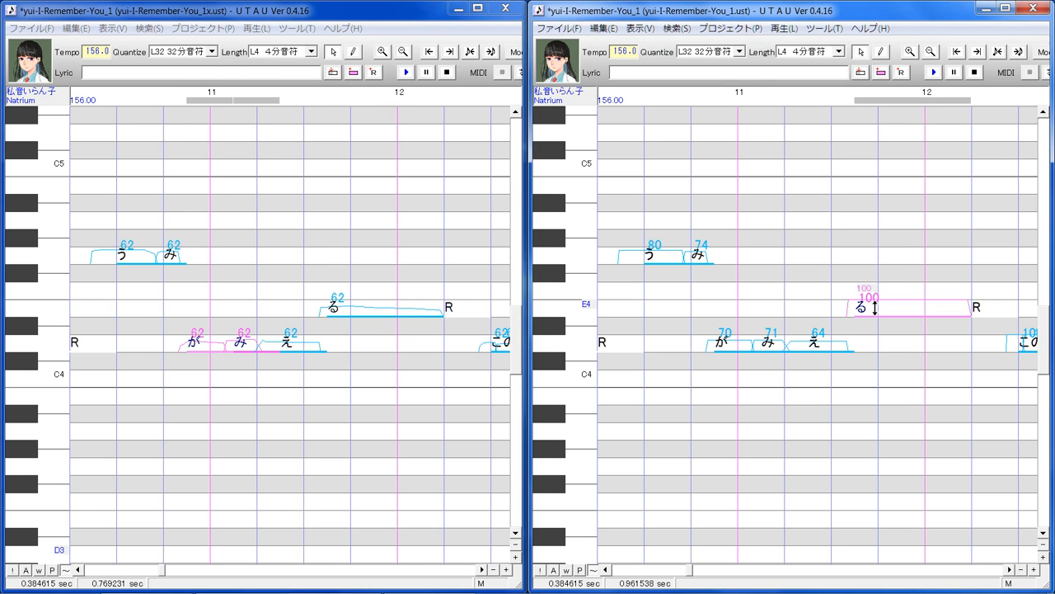
{"action": "left_click_drag", "start_coordinate": [876, 308], "coordinate": [882, 311]}
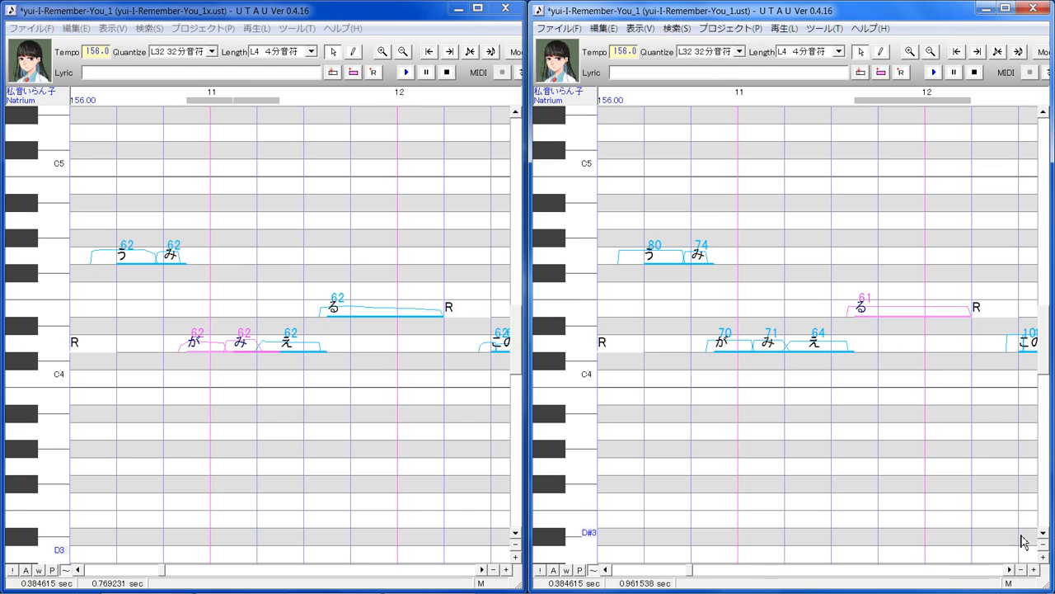
Set the intensity of the こ note in measure 12 to 52 and of the following の note to 55.
{"action": "left_click", "coordinate": [1010, 570]}
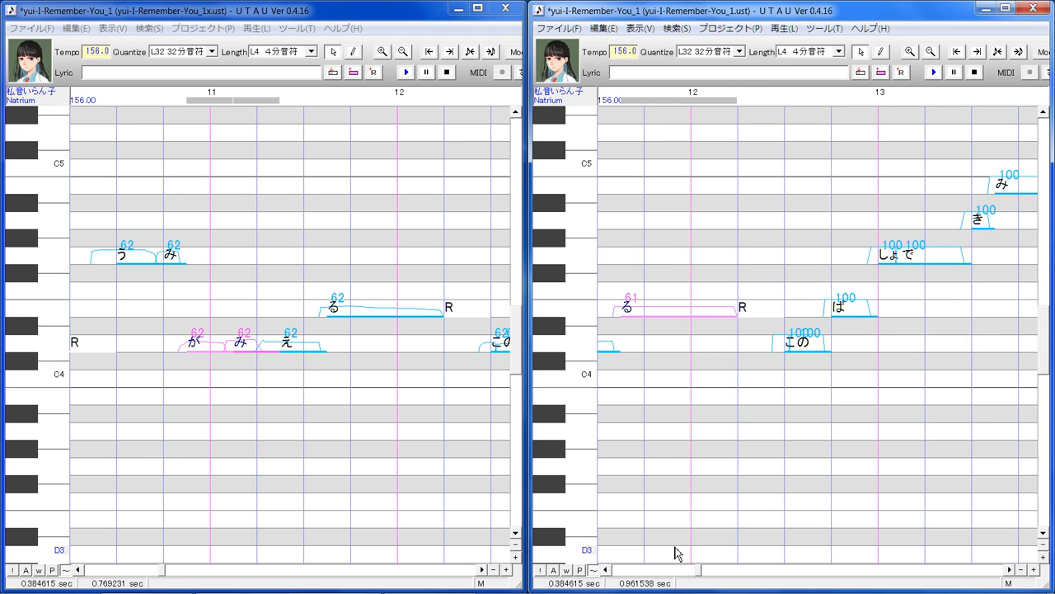
{"action": "left_click", "coordinate": [482, 570]}
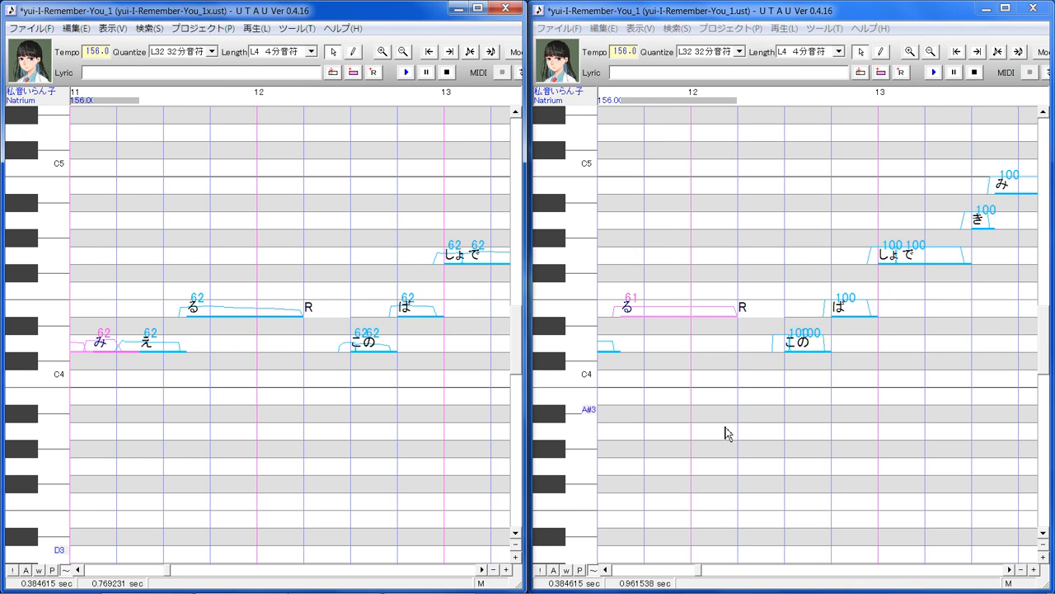
{"action": "left_click", "coordinate": [787, 338]}
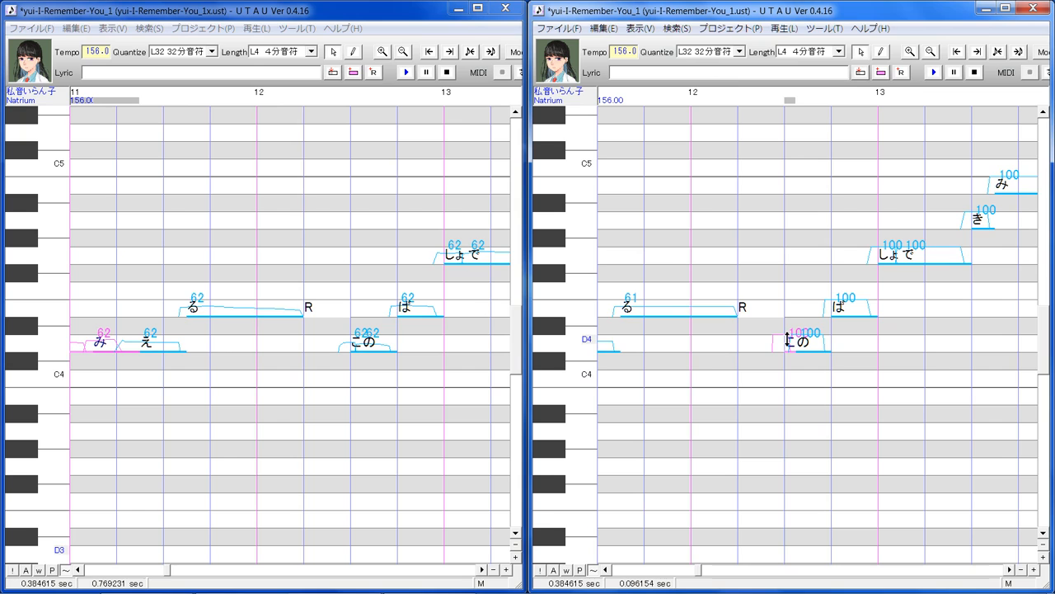
{"action": "left_click_drag", "start_coordinate": [788, 338], "coordinate": [789, 377]}
{"action": "left_click", "coordinate": [809, 346]}
{"action": "mouse_move", "coordinate": [807, 341]}
{"action": "left_mouse_down"}
{"action": "mouse_move", "coordinate": [807, 370]}
{"action": "mouse_move", "coordinate": [814, 350]}
{"action": "left_mouse_up"}
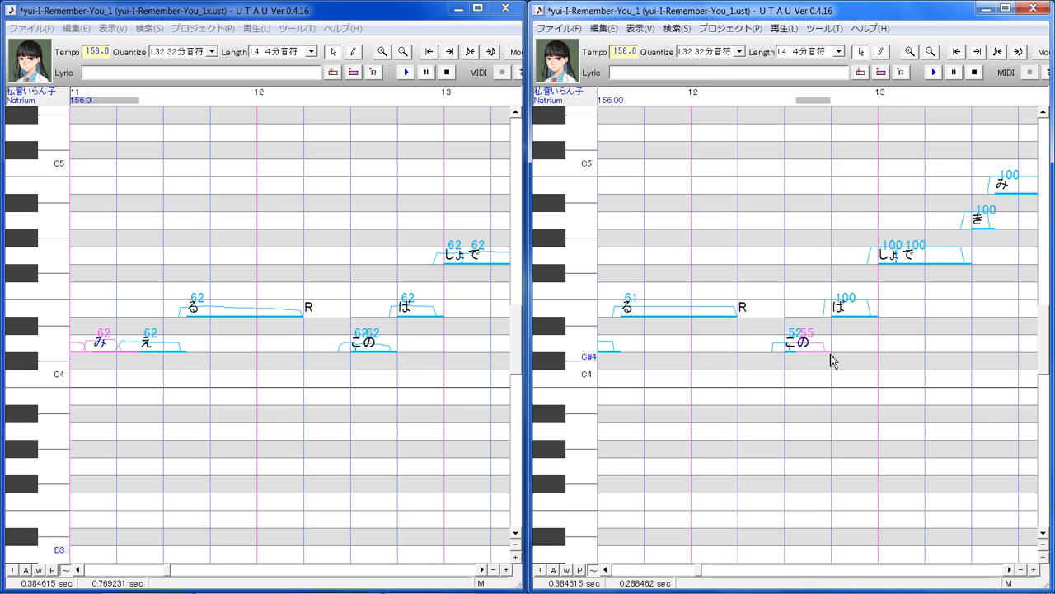
Set the intensity of the ば note in measure 12 to 67 and of the しょ note at the start of measure 13 to 68.
{"action": "left_click", "coordinate": [850, 307]}
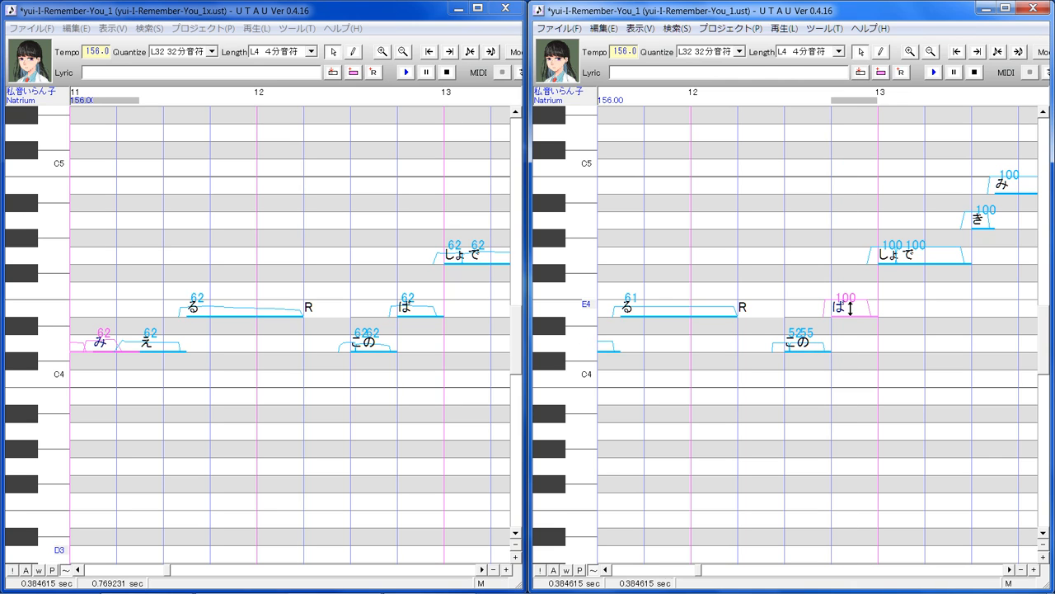
{"action": "left_click_drag", "start_coordinate": [852, 321], "coordinate": [859, 307]}
{"action": "left_click_drag", "start_coordinate": [859, 313], "coordinate": [861, 311]}
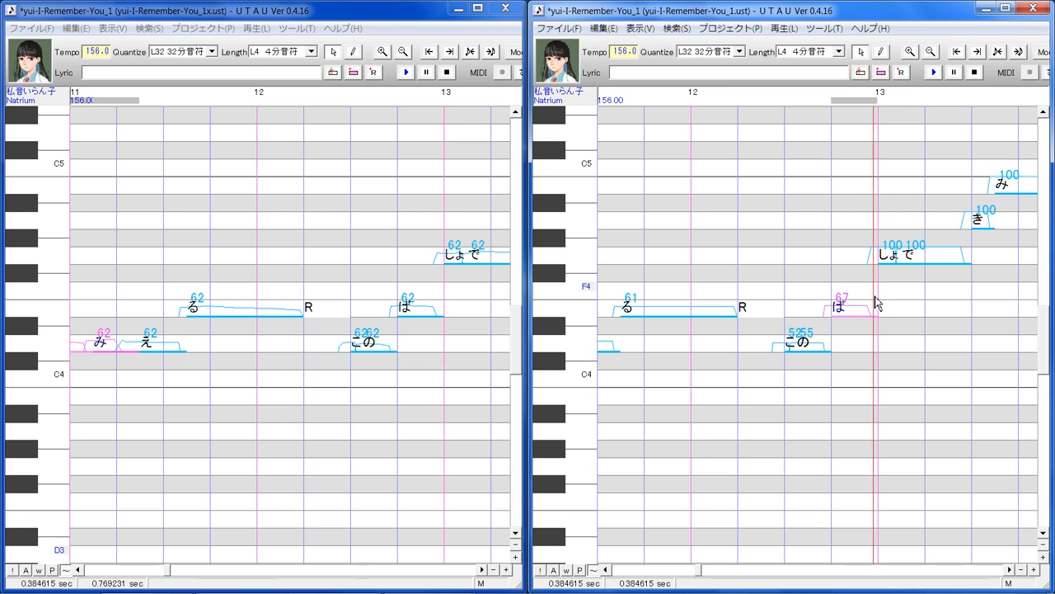
{"action": "left_click", "coordinate": [890, 252]}
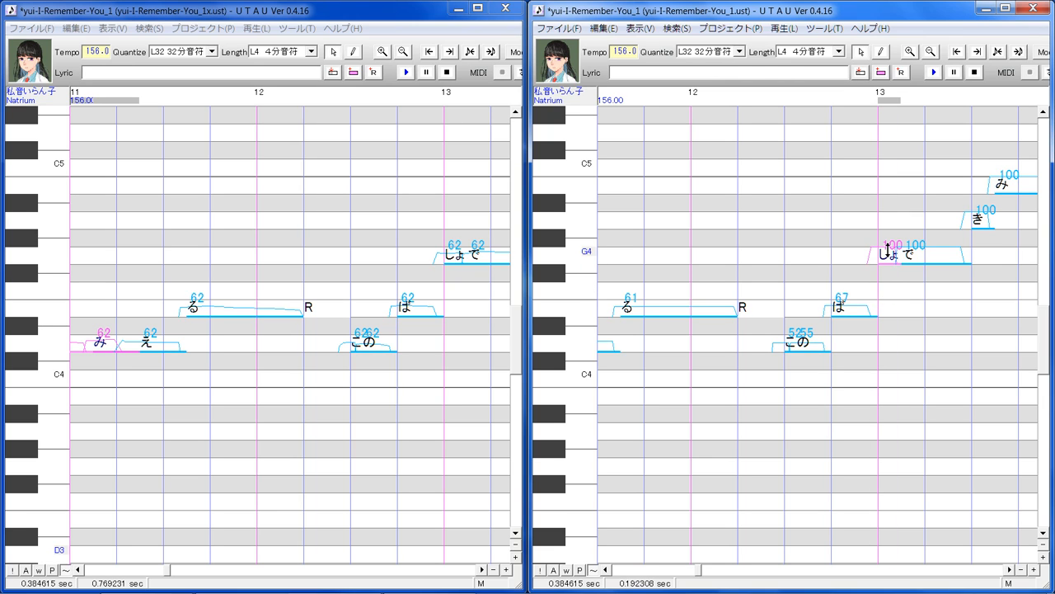
{"action": "left_click_drag", "start_coordinate": [886, 245], "coordinate": [888, 272]}
{"action": "left_click_drag", "start_coordinate": [887, 262], "coordinate": [887, 264]}
{"action": "left_click", "coordinate": [485, 567]}
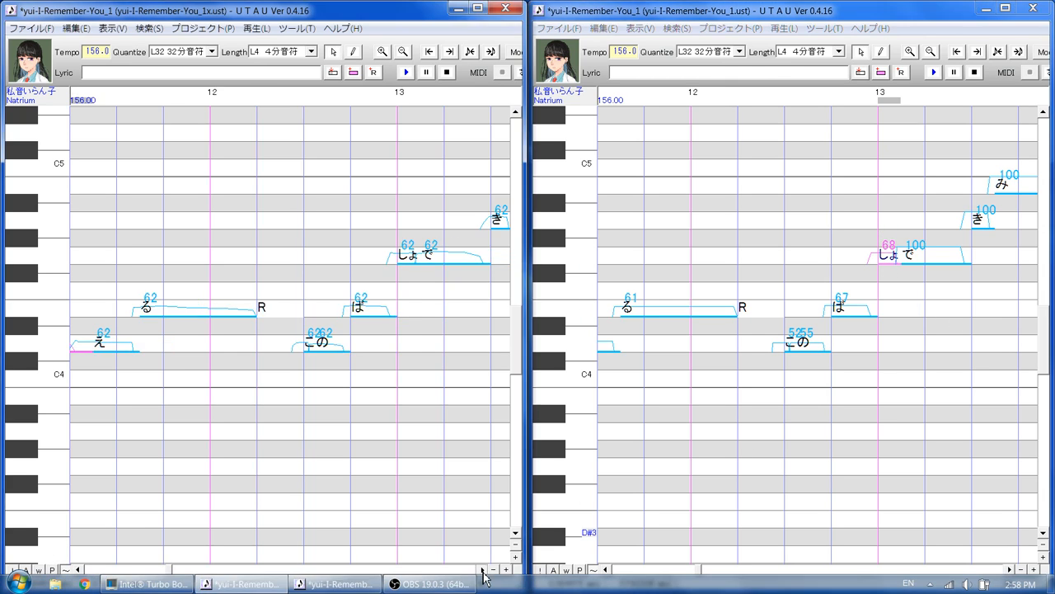
{"action": "left_click", "coordinate": [932, 262]}
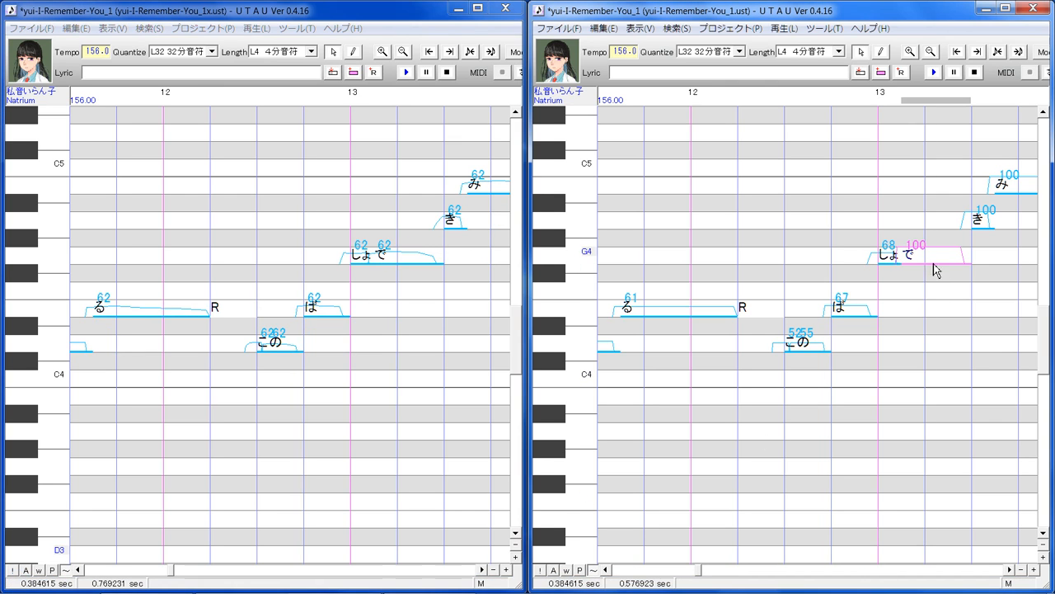
{"action": "left_click_drag", "start_coordinate": [941, 251], "coordinate": [941, 245]}
{"action": "left_click_drag", "start_coordinate": [946, 88], "coordinate": [958, 183]}
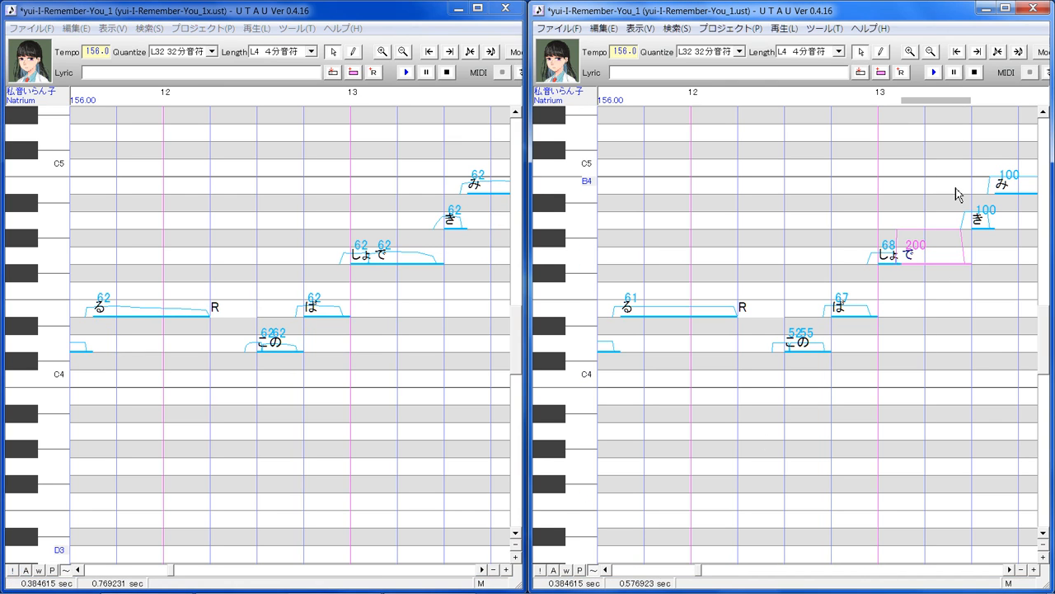
{"action": "key", "text": "ctrl+z"}
{"action": "left_click", "coordinate": [892, 280]}
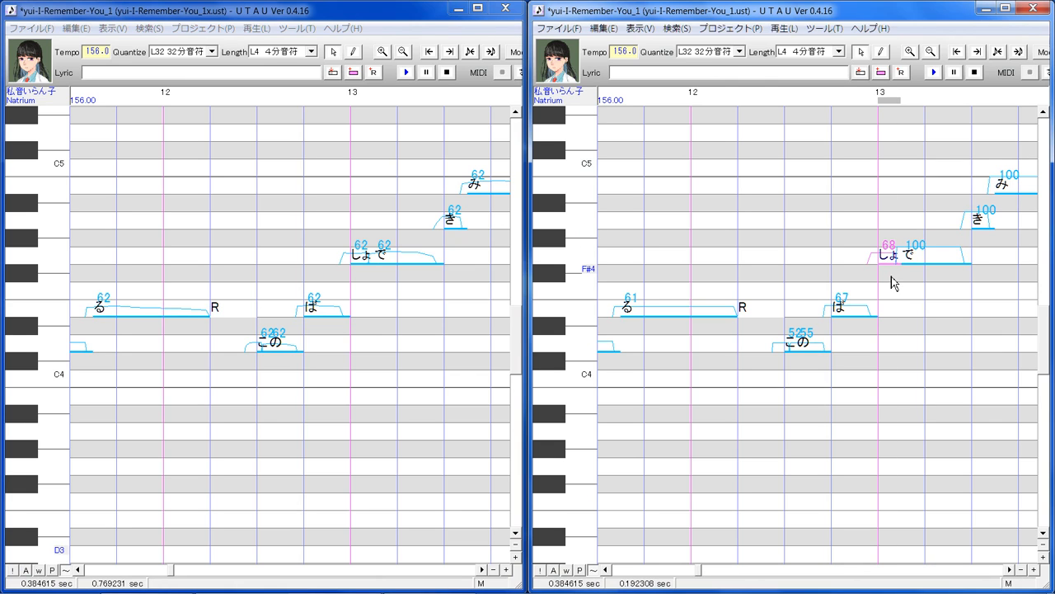
Set the intensity of the で note at the beginning of measure 13 to 74.
{"action": "left_click", "coordinate": [935, 266]}
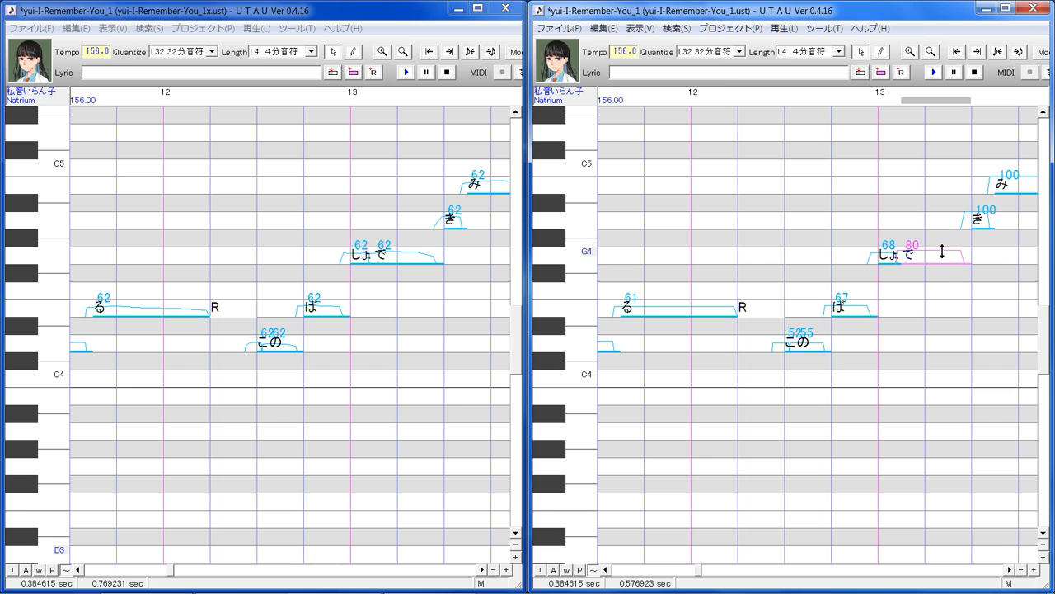
{"action": "left_click_drag", "start_coordinate": [941, 253], "coordinate": [949, 249]}
Set the intensity of the き note in measure 13 to 77 and of the following み note to 80.
{"action": "left_click", "coordinate": [1019, 569]}
{"action": "left_click", "coordinate": [1019, 569]}
{"action": "left_click", "coordinate": [1019, 569]}
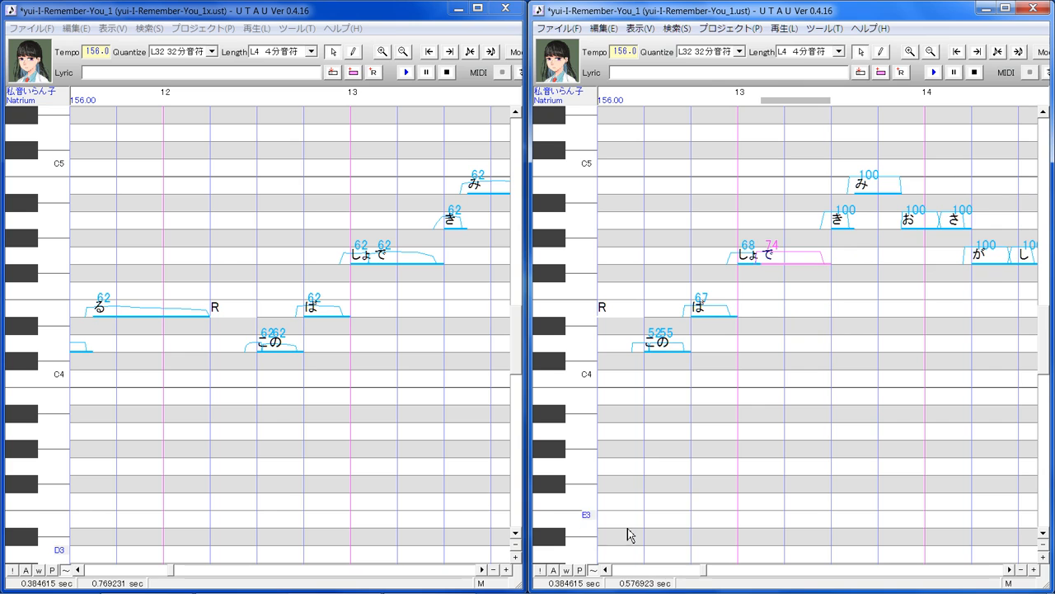
{"action": "left_click", "coordinate": [481, 569]}
{"action": "left_click", "coordinate": [481, 569]}
{"action": "left_click", "coordinate": [481, 569]}
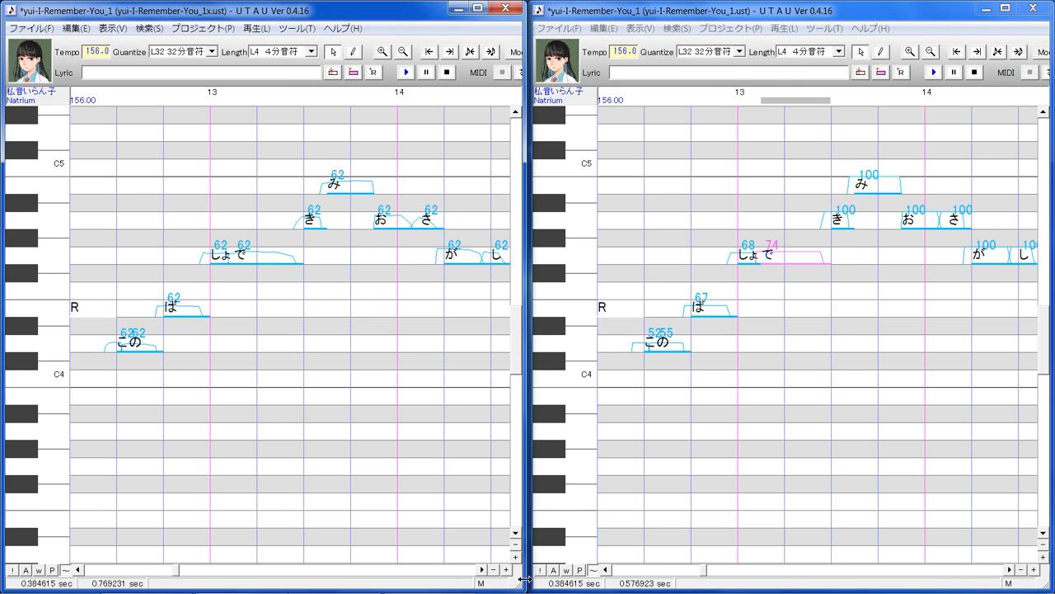
{"action": "left_click", "coordinate": [840, 274]}
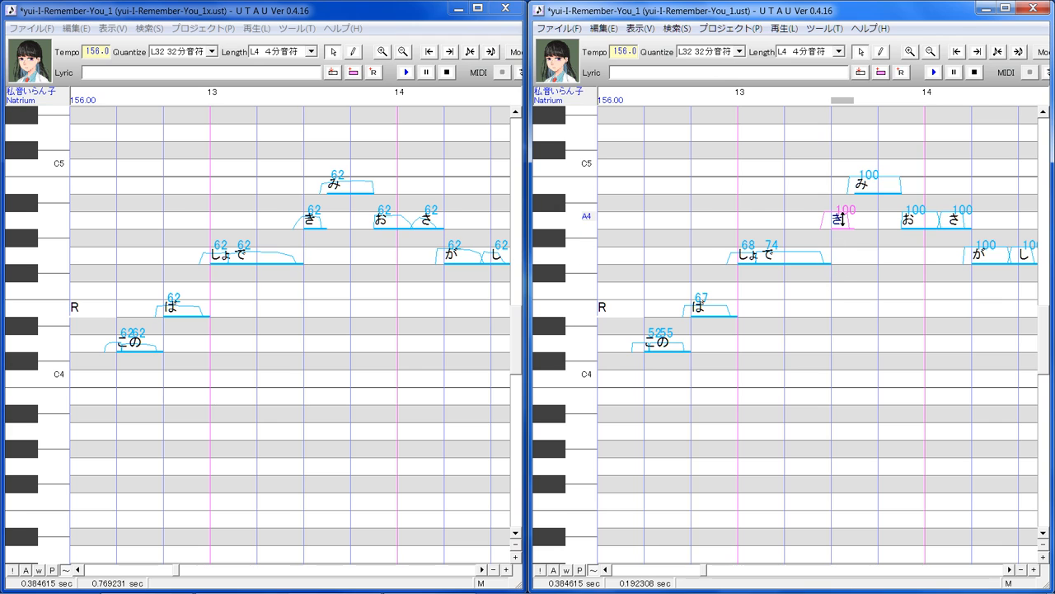
{"action": "mouse_move", "coordinate": [850, 219]}
{"action": "left_mouse_down"}
{"action": "mouse_move", "coordinate": [850, 238]}
{"action": "mouse_move", "coordinate": [851, 218]}
{"action": "left_mouse_up"}
{"action": "left_click", "coordinate": [884, 195]}
{"action": "left_click_drag", "start_coordinate": [886, 198], "coordinate": [887, 185]}
Show the note aliases and clear the preutterance and overlap values of the お note running from measure 13 into measure 14.
{"action": "left_click", "coordinate": [924, 226]}
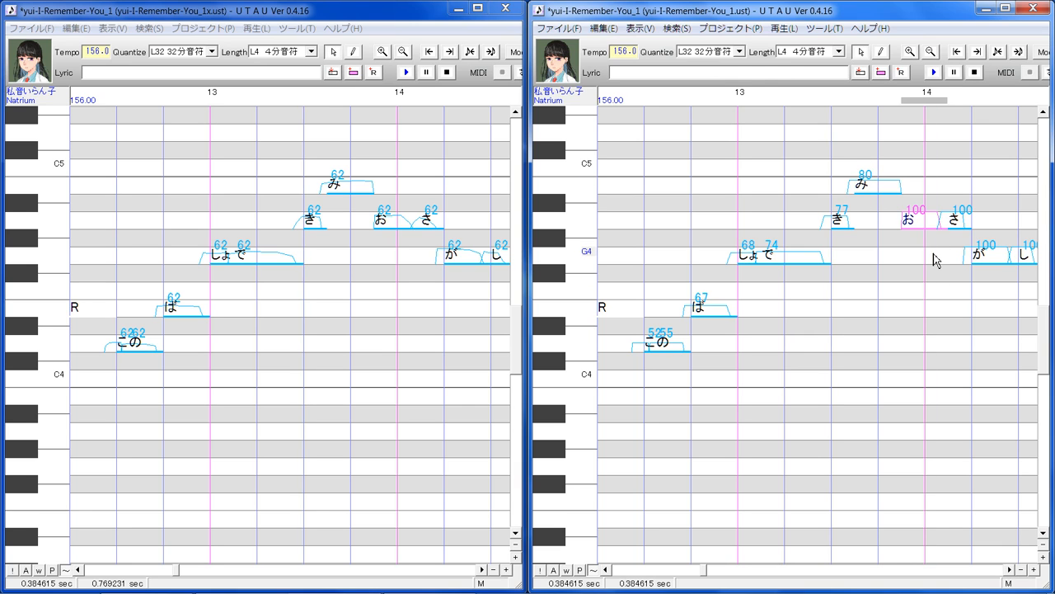
{"action": "left_click", "coordinate": [554, 570]}
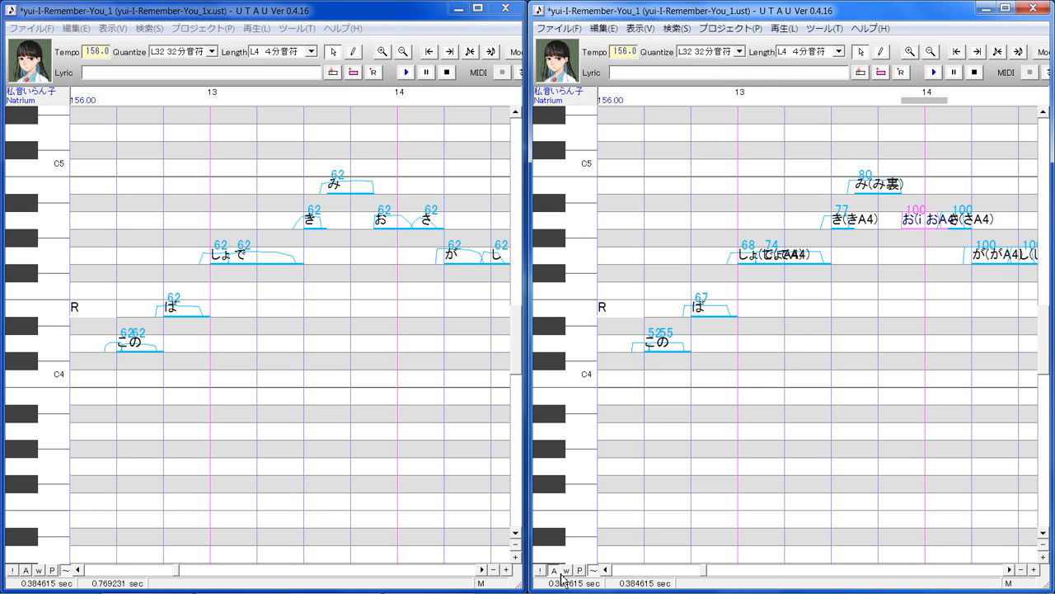
{"action": "right_click", "coordinate": [923, 225]}
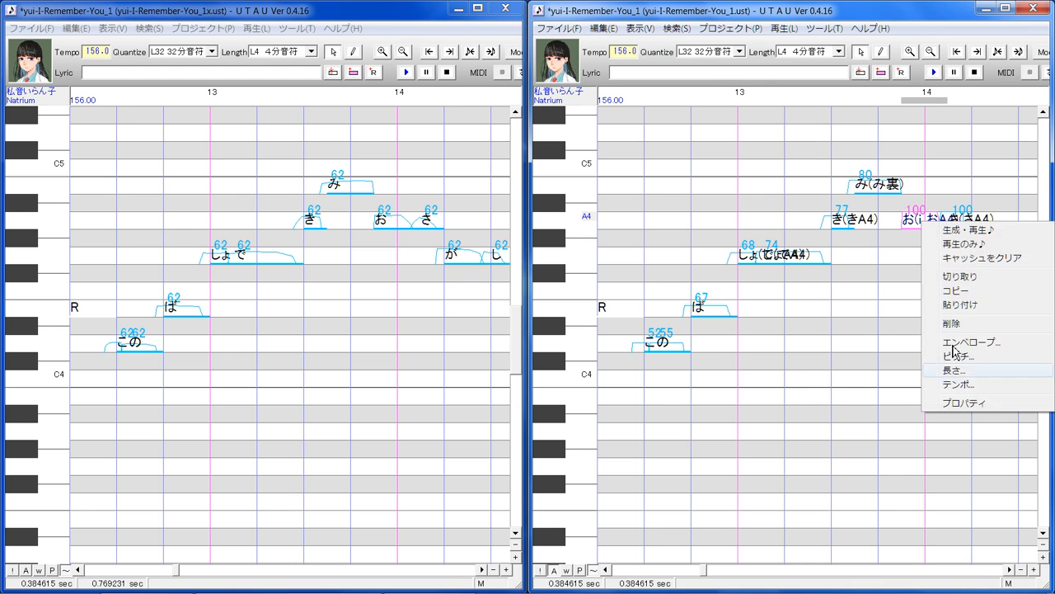
{"action": "left_click", "coordinate": [962, 402]}
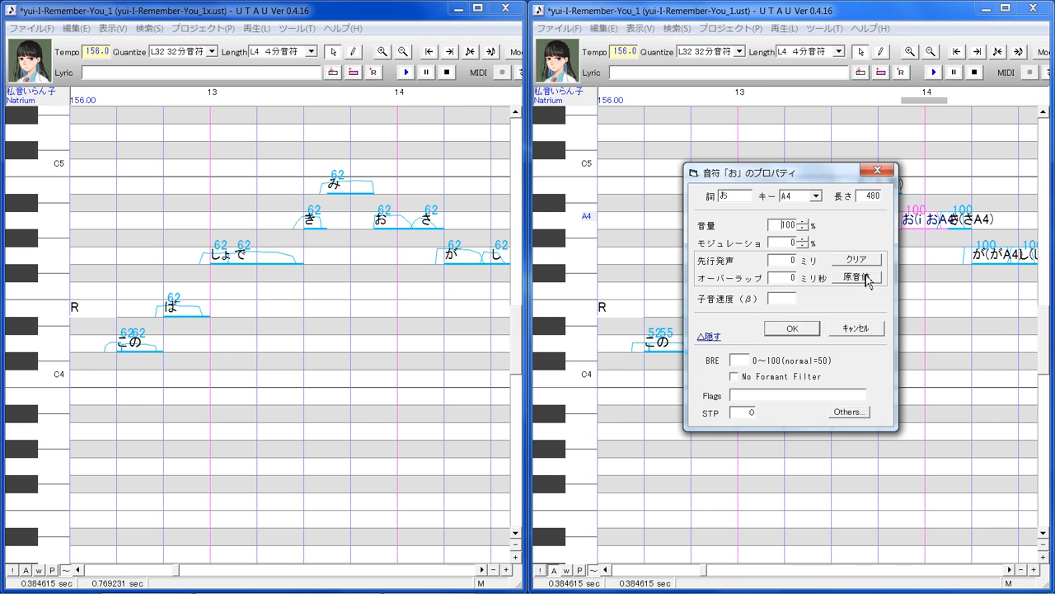
{"action": "left_click", "coordinate": [865, 278]}
{"action": "left_click", "coordinate": [750, 415]}
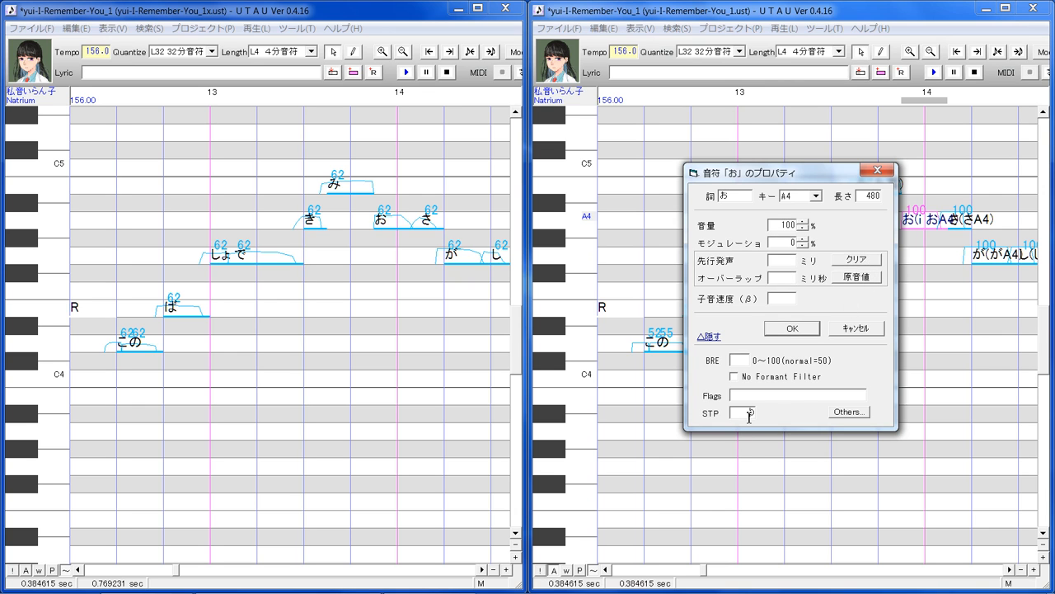
{"action": "left_click", "coordinate": [792, 328]}
Apply the p1p4 crossfade envelope to the selected お note and hide the note aliases.
{"action": "left_click", "coordinate": [601, 28]}
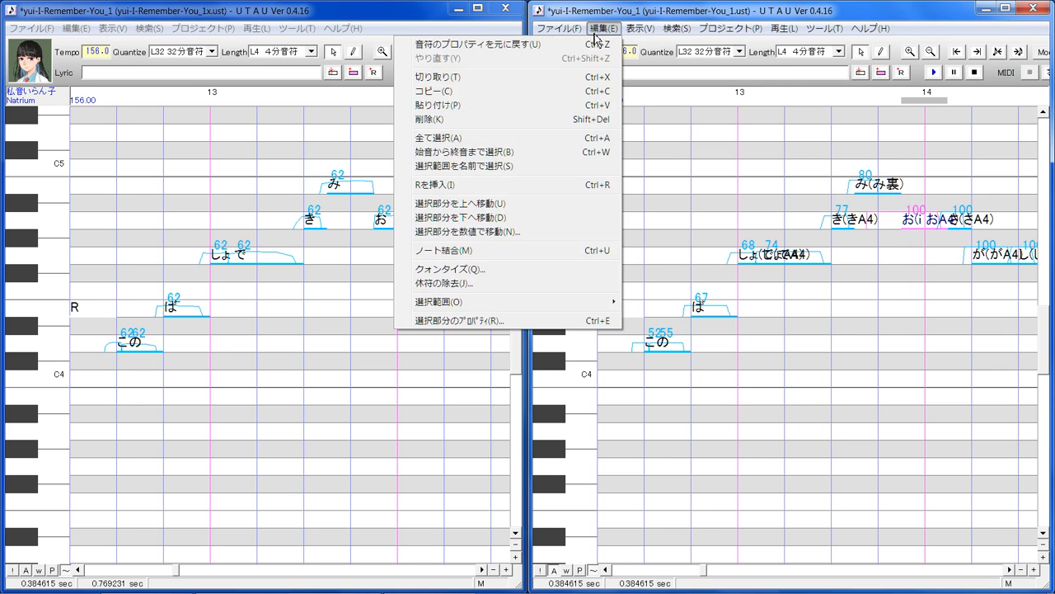
{"action": "mouse_move", "coordinate": [598, 303]}
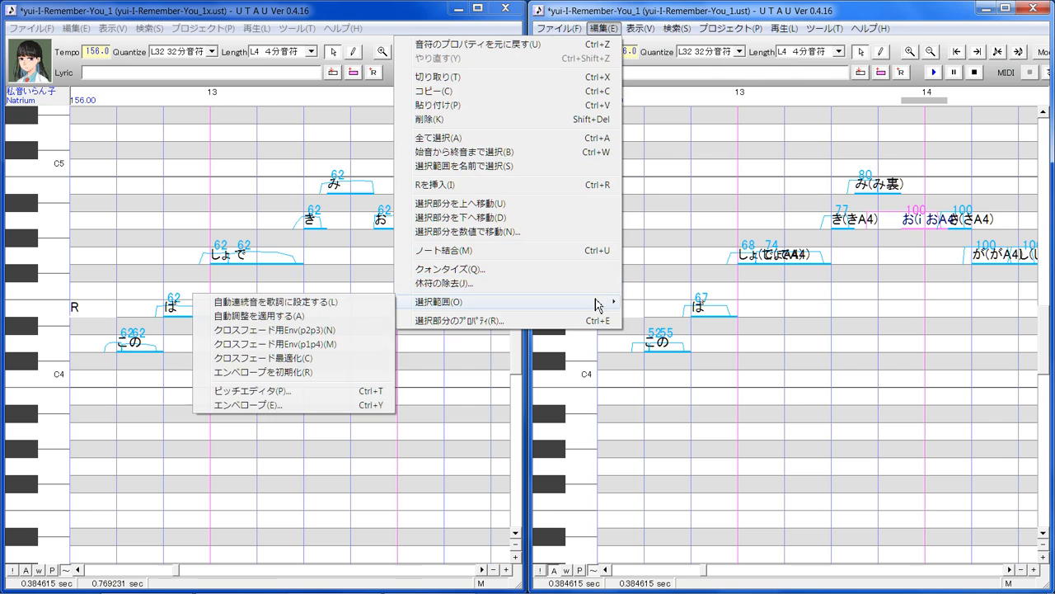
{"action": "left_click", "coordinate": [353, 343]}
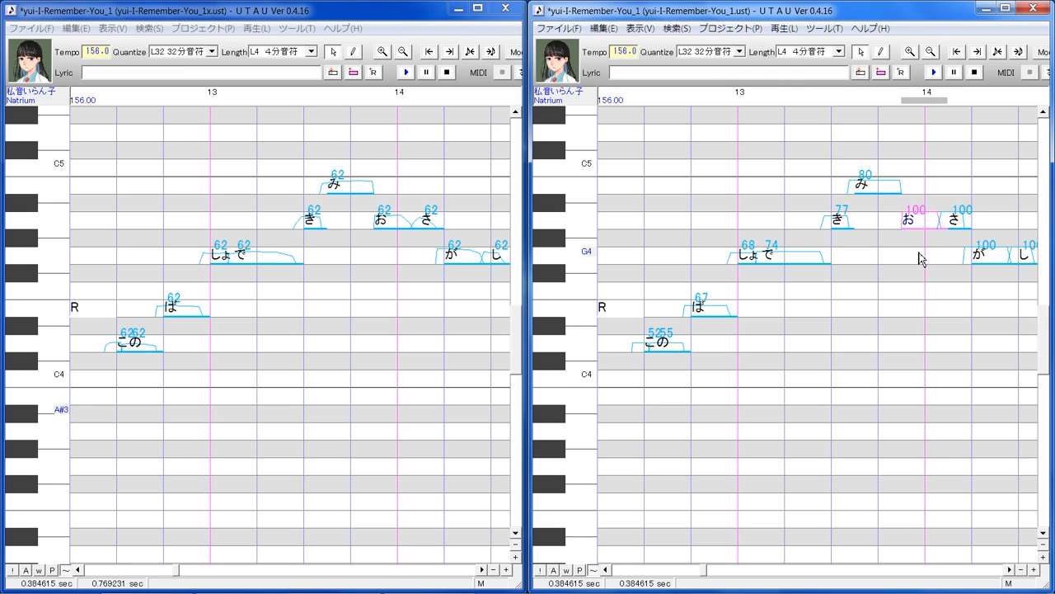
{"action": "left_click", "coordinate": [556, 572]}
{"action": "left_click", "coordinate": [557, 571]}
Set the intensity of the お note to 79 and of the さ note in measure 14 to 63.
{"action": "left_click_drag", "start_coordinate": [923, 219], "coordinate": [925, 224]}
{"action": "left_click", "coordinate": [958, 224]}
{"action": "mouse_move", "coordinate": [959, 223]}
{"action": "left_mouse_down"}
{"action": "mouse_move", "coordinate": [958, 257]}
{"action": "mouse_move", "coordinate": [965, 222]}
{"action": "left_mouse_up"}
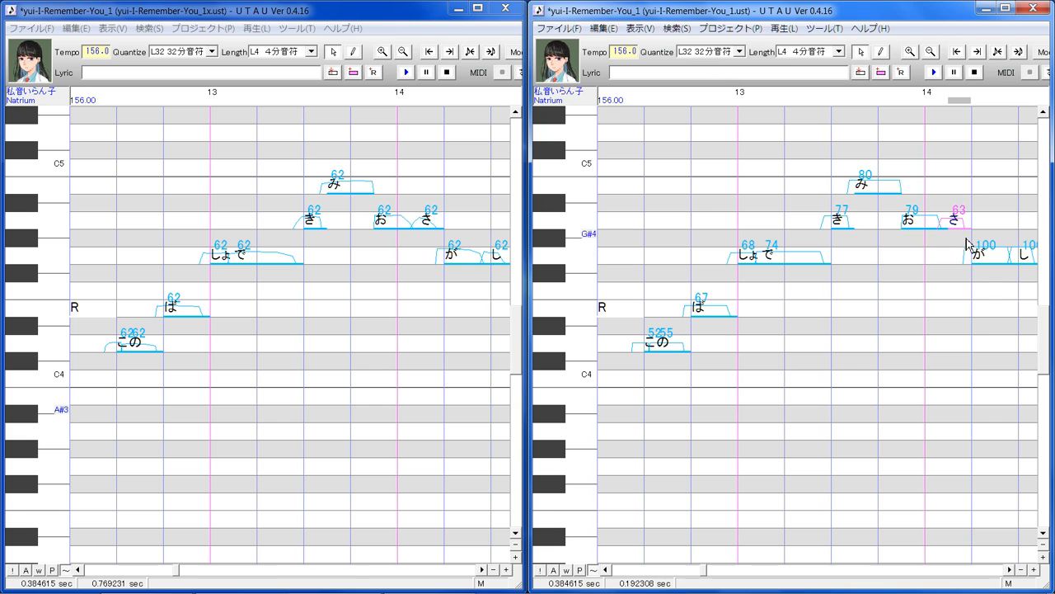
Set the intensity of the が note in measure 14 to 87 and of the following し note to 70.
{"action": "left_click", "coordinate": [966, 365]}
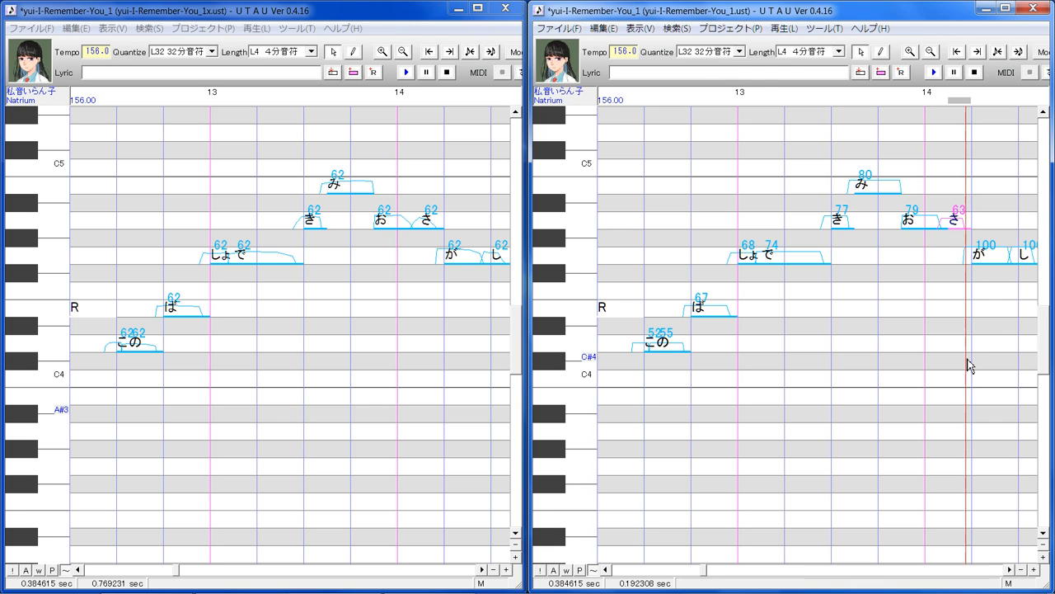
{"action": "left_click", "coordinate": [1010, 569]}
{"action": "mouse_move", "coordinate": [940, 250]}
{"action": "left_mouse_down"}
{"action": "mouse_move", "coordinate": [943, 260]}
{"action": "mouse_move", "coordinate": [950, 252]}
{"action": "left_mouse_up"}
{"action": "left_click", "coordinate": [986, 329]}
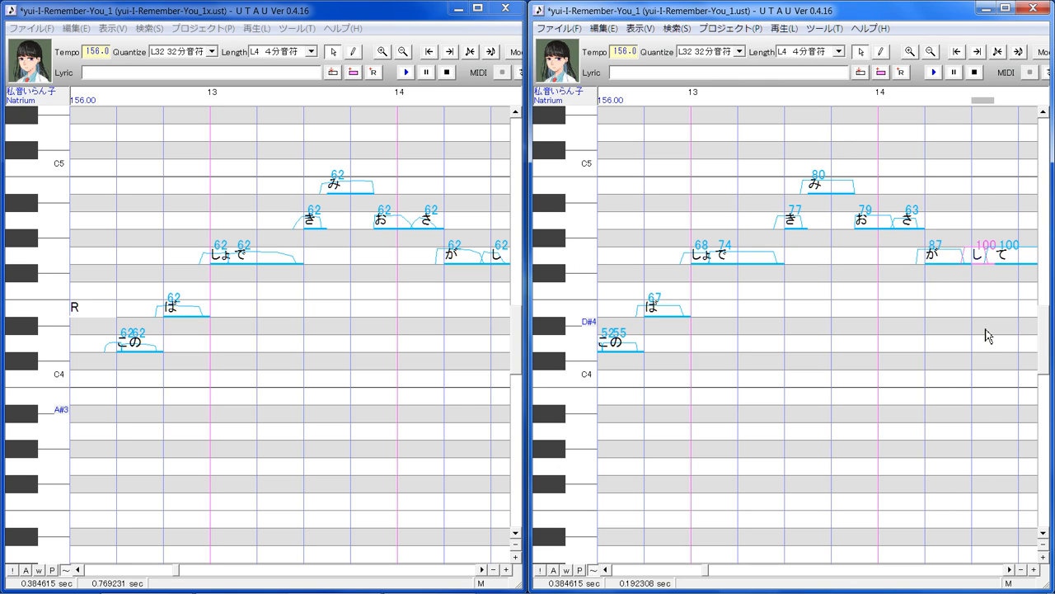
{"action": "left_click", "coordinate": [482, 569]}
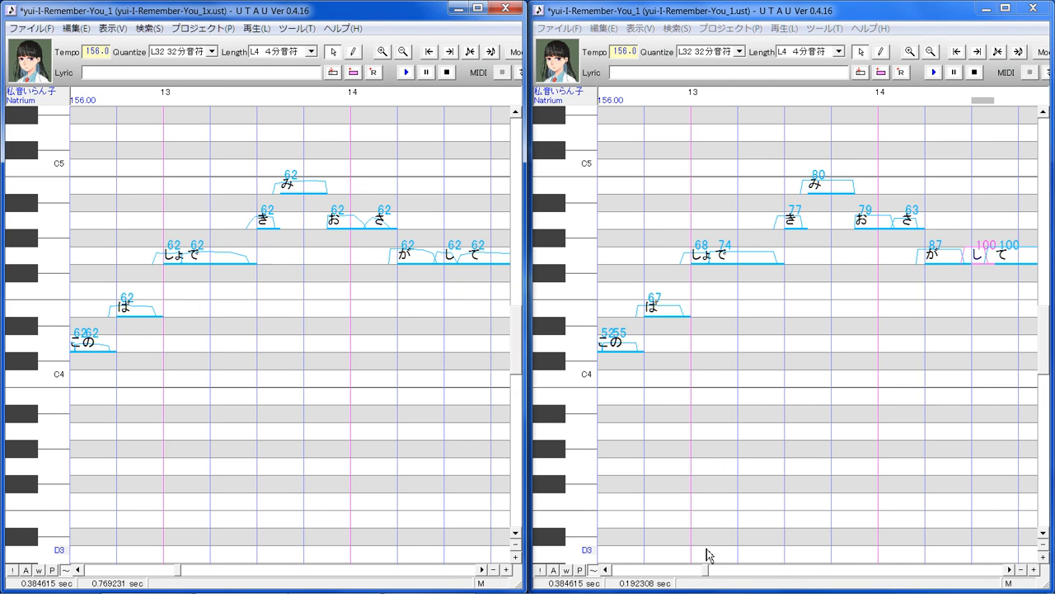
{"action": "left_click", "coordinate": [981, 259]}
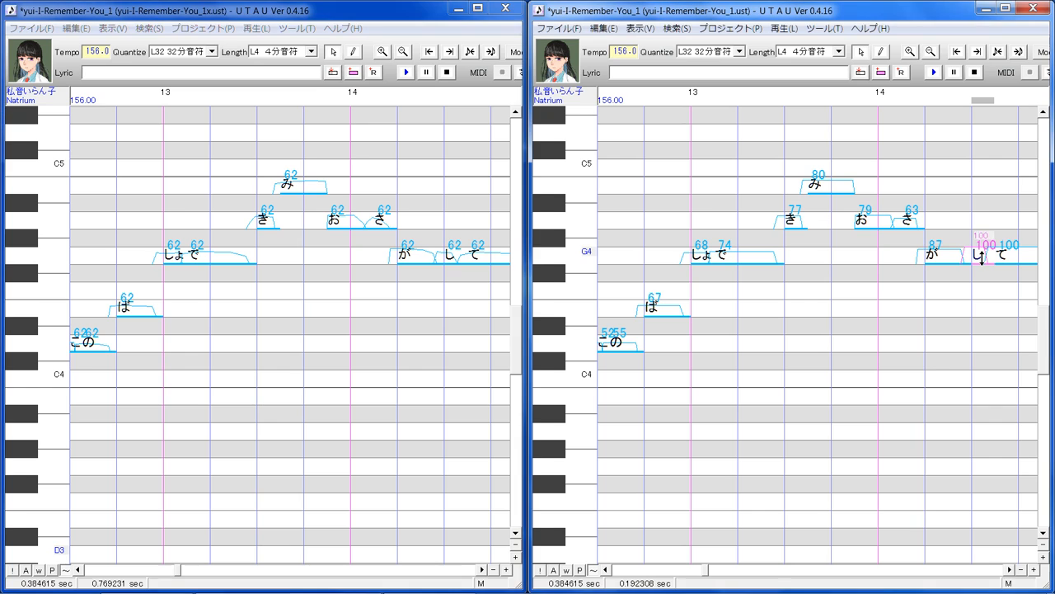
{"action": "mouse_move", "coordinate": [981, 260]}
{"action": "left_mouse_down"}
{"action": "mouse_move", "coordinate": [987, 280]}
{"action": "mouse_move", "coordinate": [982, 261]}
{"action": "left_mouse_up"}
Set the intensity of the て note at the end of measure 14 to 69.
{"action": "left_click", "coordinate": [1008, 569]}
{"action": "left_click", "coordinate": [1007, 569]}
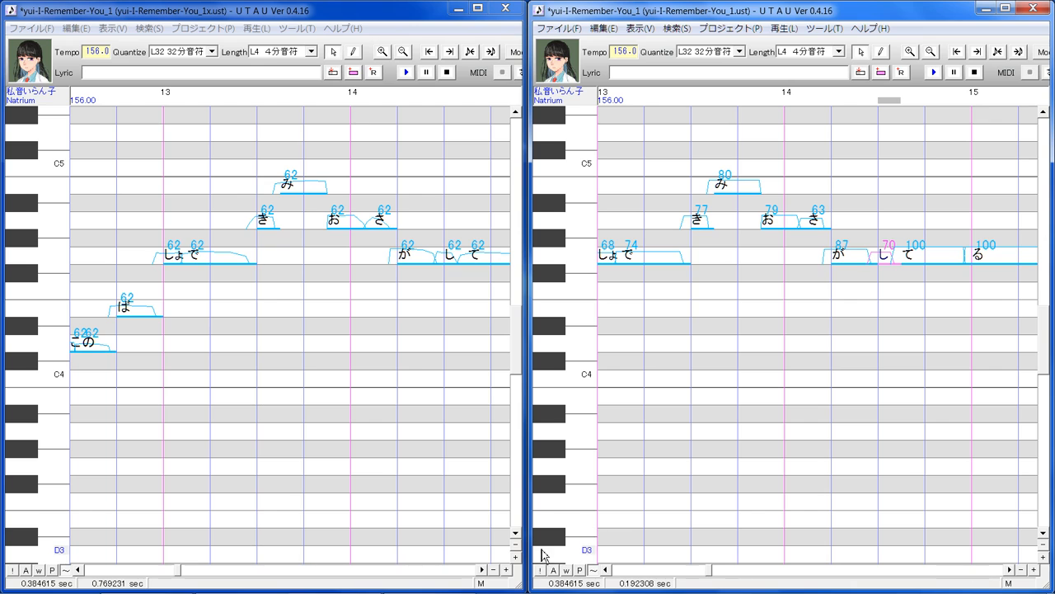
{"action": "left_click", "coordinate": [485, 570]}
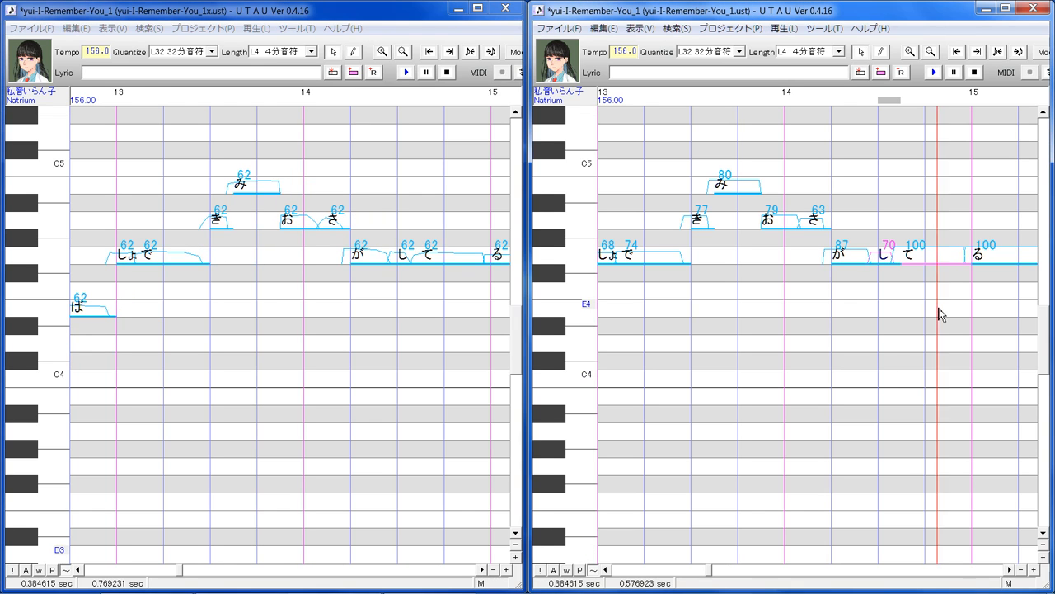
{"action": "left_click", "coordinate": [941, 254]}
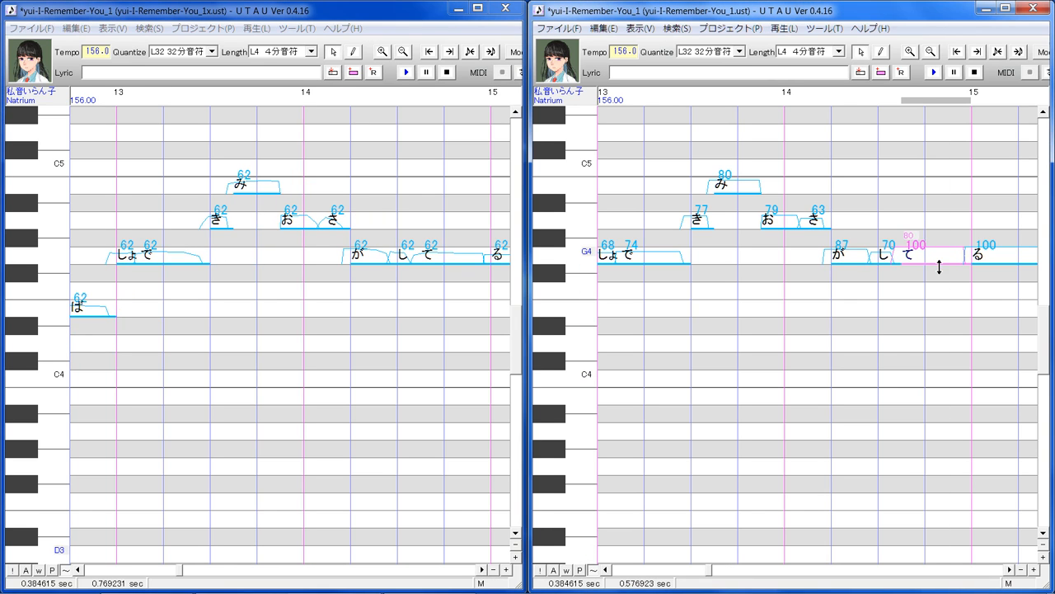
{"action": "left_click_drag", "start_coordinate": [939, 267], "coordinate": [935, 257]}
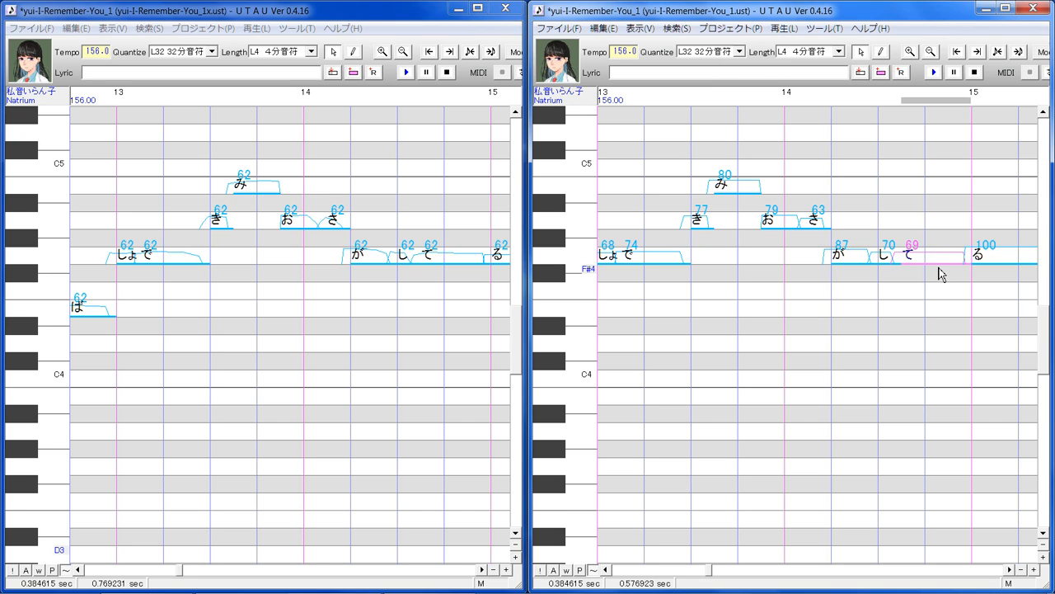
Set the intensity of the long る note in measure 15 to 61.
{"action": "left_click", "coordinate": [483, 570]}
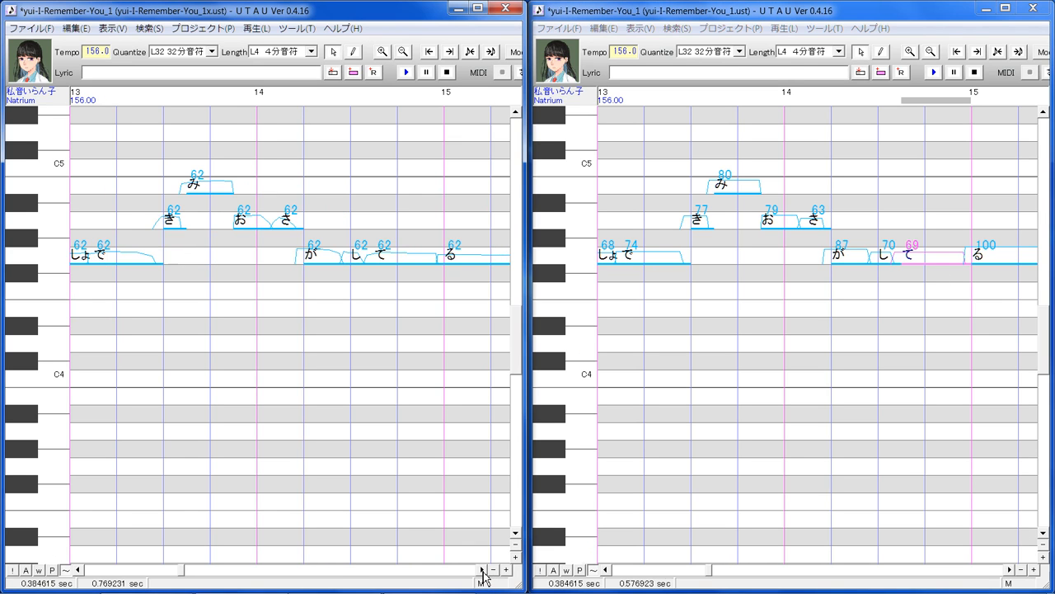
{"action": "left_click", "coordinate": [1005, 570]}
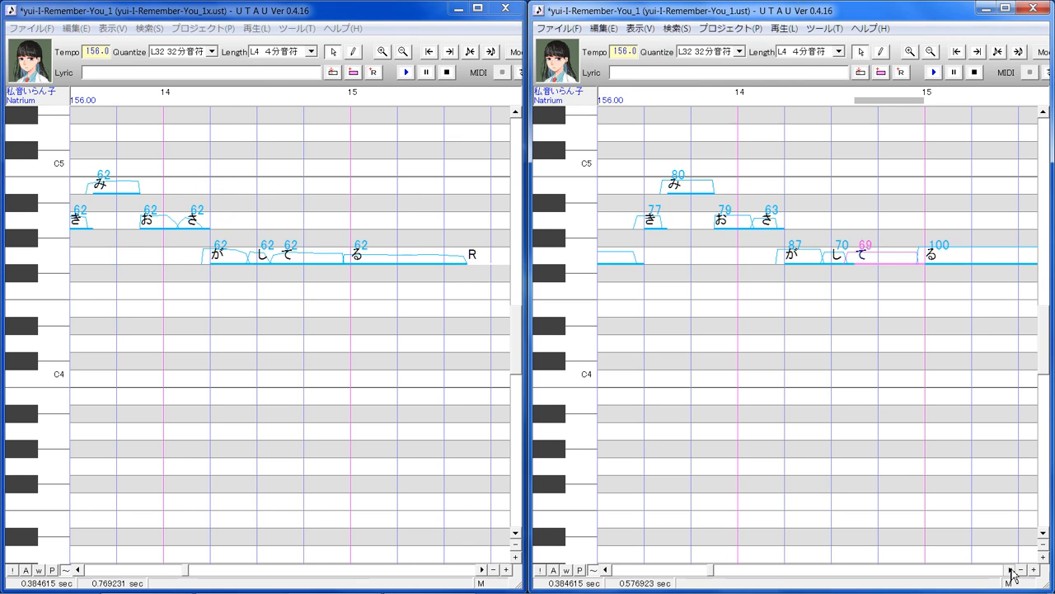
{"action": "left_click", "coordinate": [879, 358]}
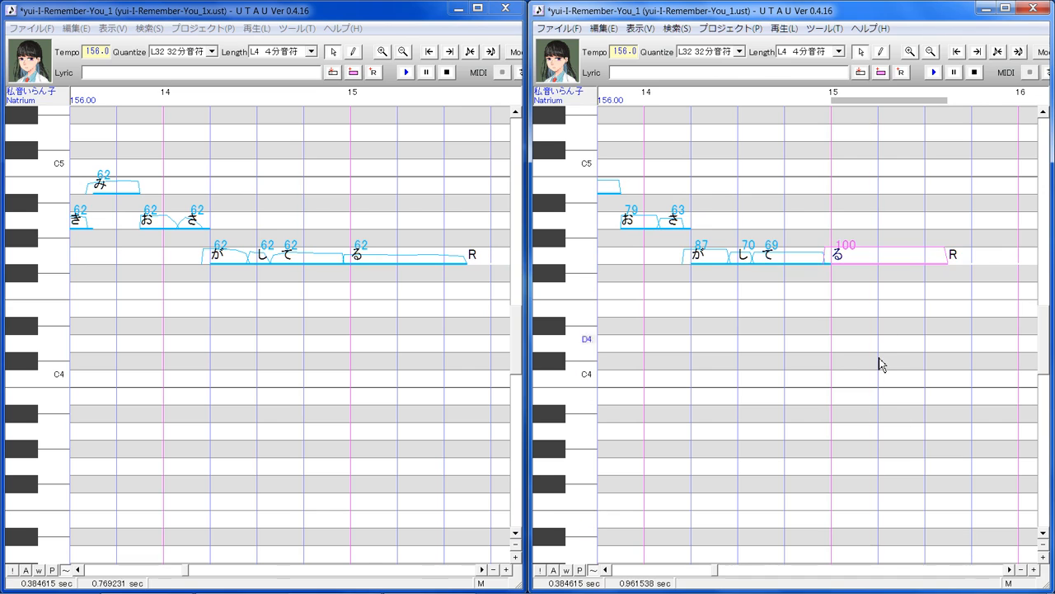
{"action": "mouse_move", "coordinate": [871, 254]}
{"action": "left_mouse_down"}
{"action": "mouse_move", "coordinate": [864, 275]}
{"action": "mouse_move", "coordinate": [876, 256]}
{"action": "left_mouse_up"}
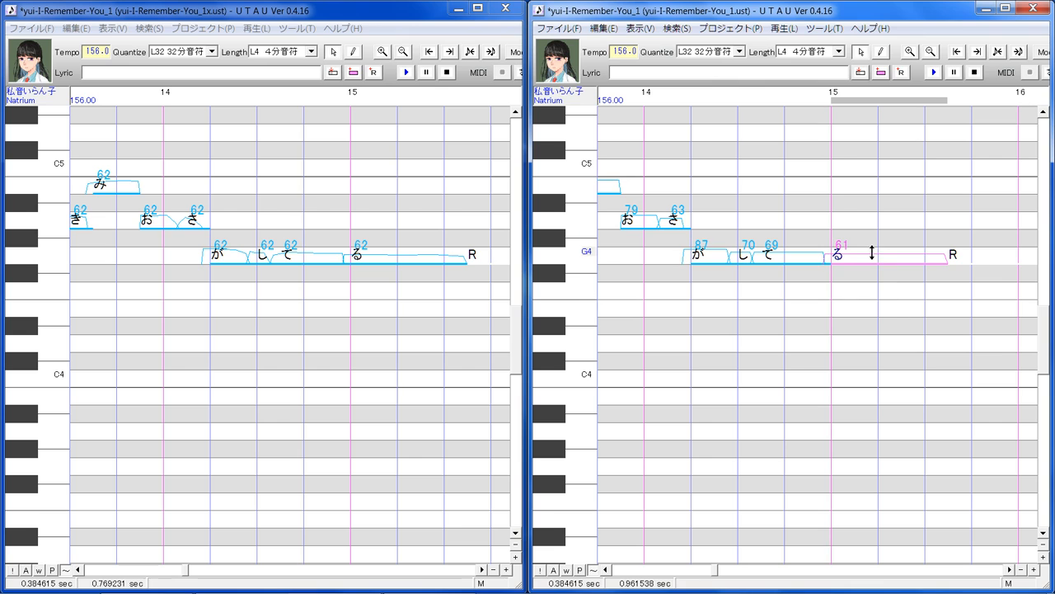
{"action": "left_click_drag", "start_coordinate": [871, 254], "coordinate": [872, 254]}
Set the intensity of the き note at the end of measure 16 to 59 and of the following せ note to 79.
{"action": "left_click", "coordinate": [1010, 569]}
{"action": "left_click", "coordinate": [1010, 569]}
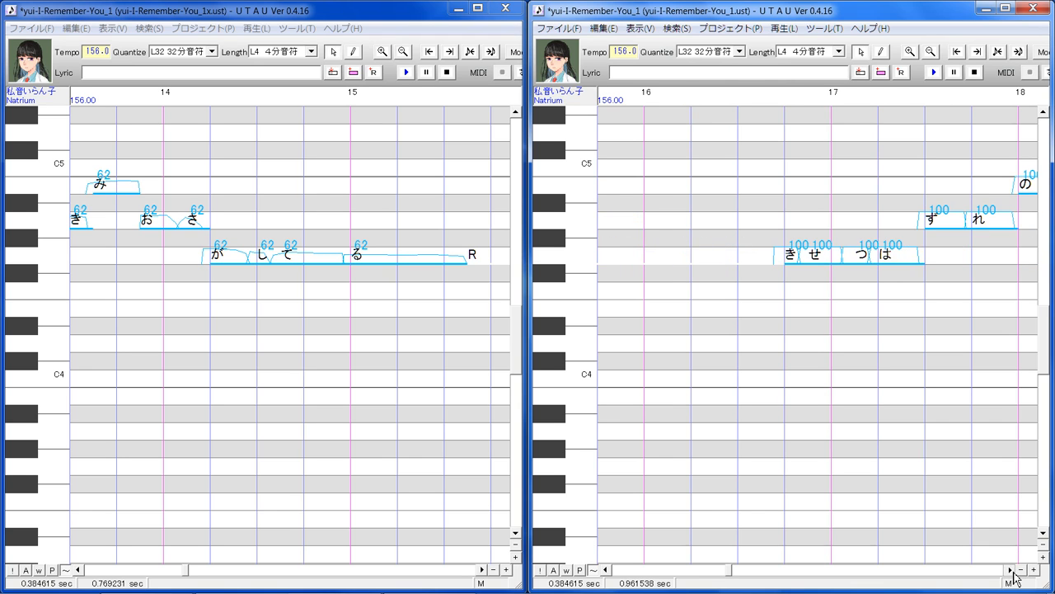
{"action": "left_click", "coordinate": [1009, 569]}
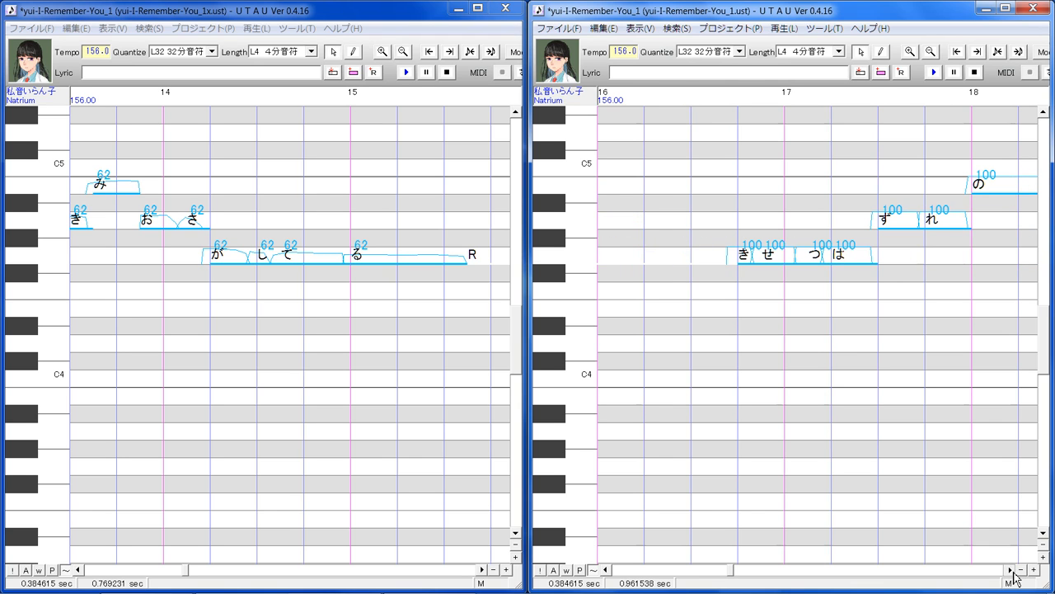
{"action": "left_click", "coordinate": [484, 570]}
{"action": "left_click", "coordinate": [484, 570]}
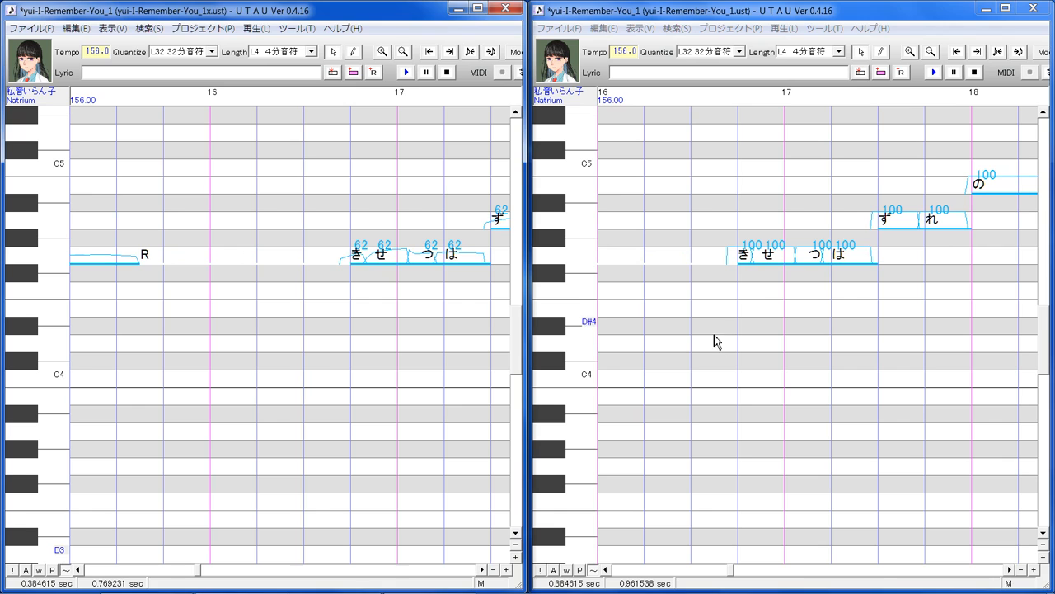
{"action": "left_click", "coordinate": [749, 319]}
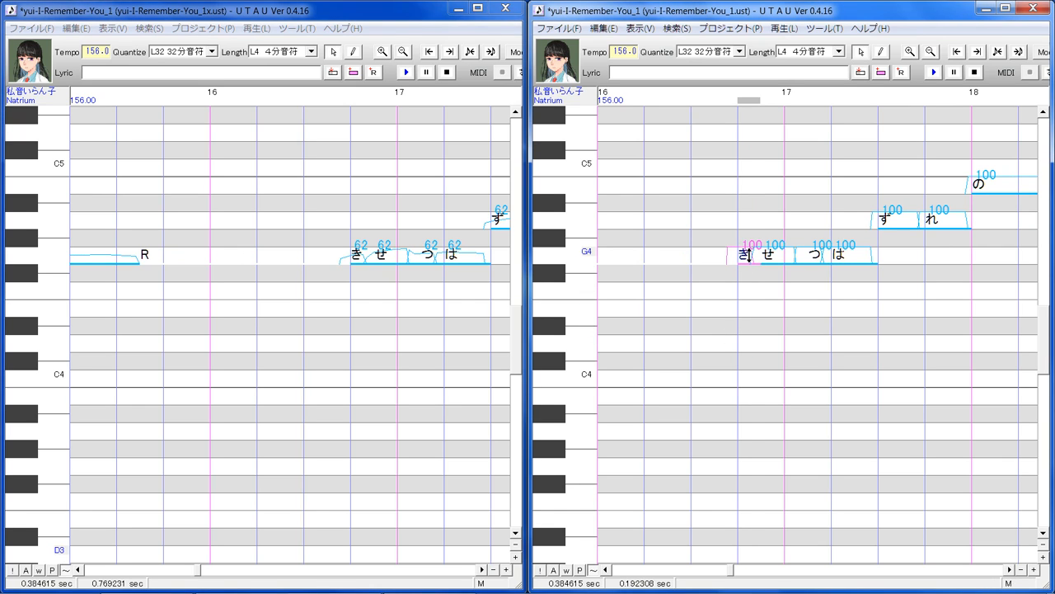
{"action": "mouse_move", "coordinate": [749, 254]}
{"action": "left_mouse_down"}
{"action": "mouse_move", "coordinate": [749, 276]}
{"action": "mouse_move", "coordinate": [752, 262]}
{"action": "left_mouse_up"}
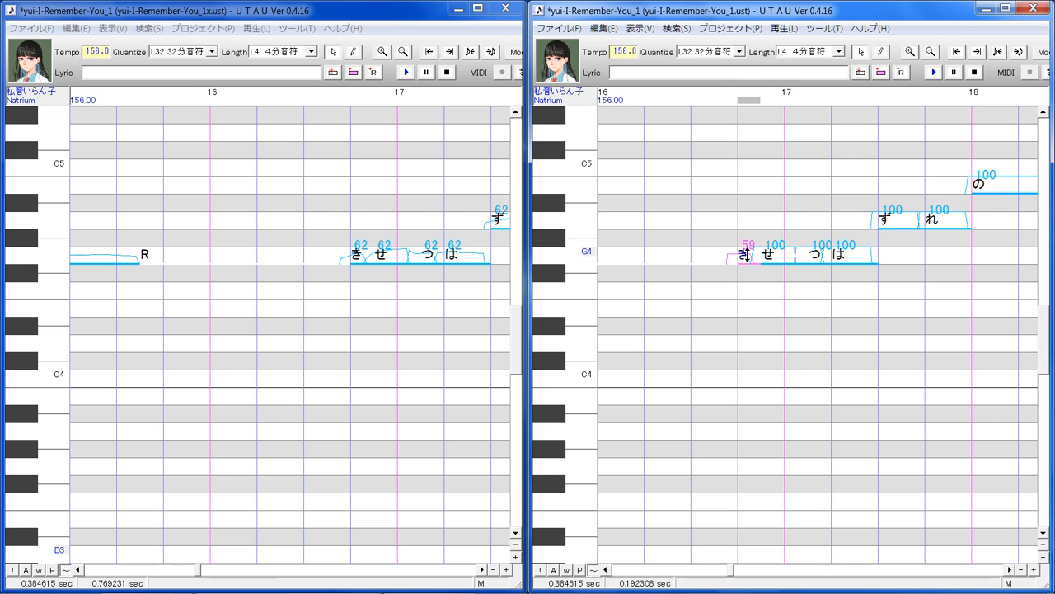
{"action": "left_click", "coordinate": [787, 292]}
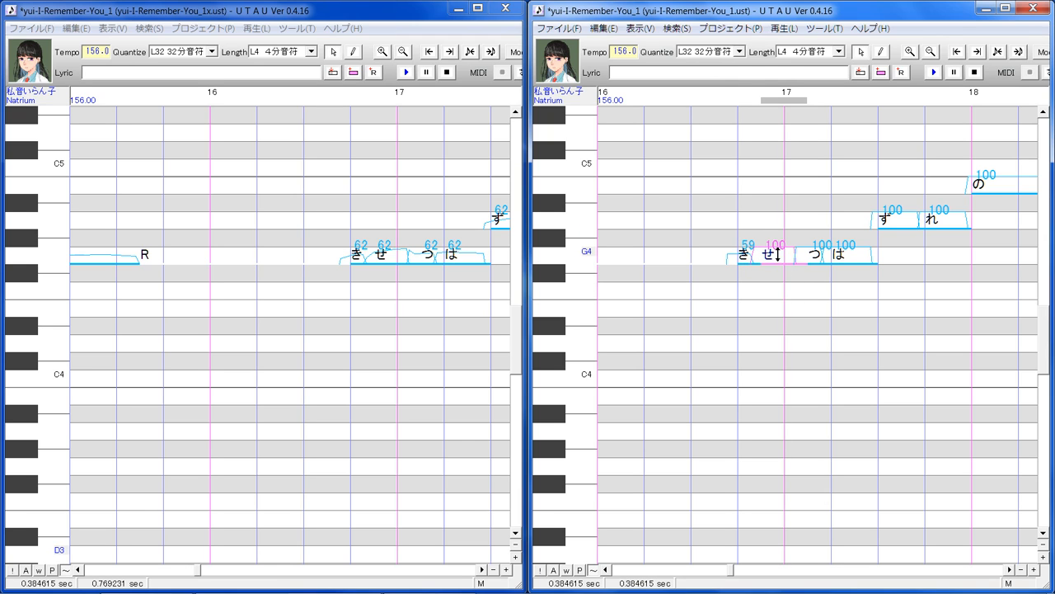
{"action": "mouse_move", "coordinate": [777, 253]}
{"action": "left_mouse_down"}
{"action": "mouse_move", "coordinate": [774, 265]}
{"action": "mouse_move", "coordinate": [822, 273]}
{"action": "mouse_move", "coordinate": [813, 252]}
{"action": "mouse_move", "coordinate": [817, 269]}
{"action": "mouse_move", "coordinate": [856, 280]}
{"action": "mouse_move", "coordinate": [860, 259]}
{"action": "left_mouse_up"}
Set the intensity of the つ note in measure 17 to 64 and of the following は note to 70.
{"action": "left_click", "coordinate": [817, 284]}
{"action": "left_click", "coordinate": [865, 303]}
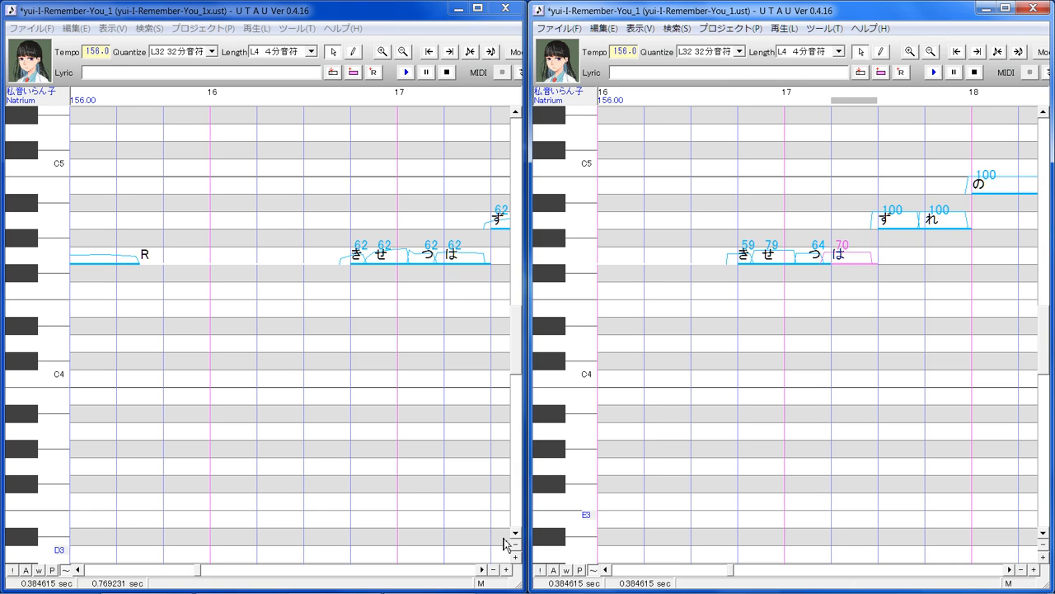
Set the intensity of the ず note in measure 17 to 63 and of the following れ note to 75.
{"action": "left_click", "coordinate": [482, 569]}
{"action": "left_click", "coordinate": [482, 569]}
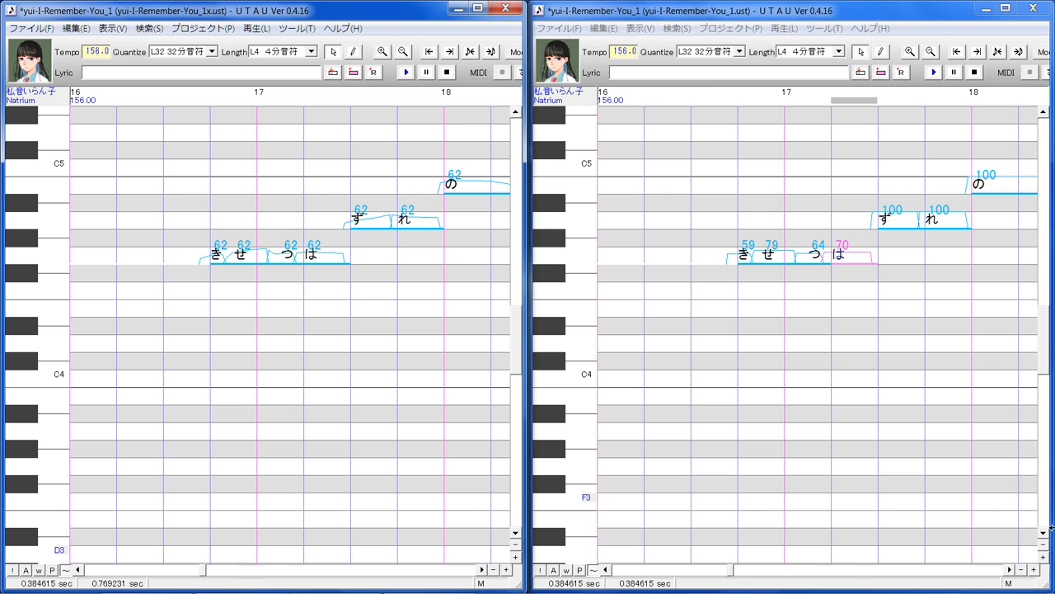
{"action": "left_click", "coordinate": [1009, 570]}
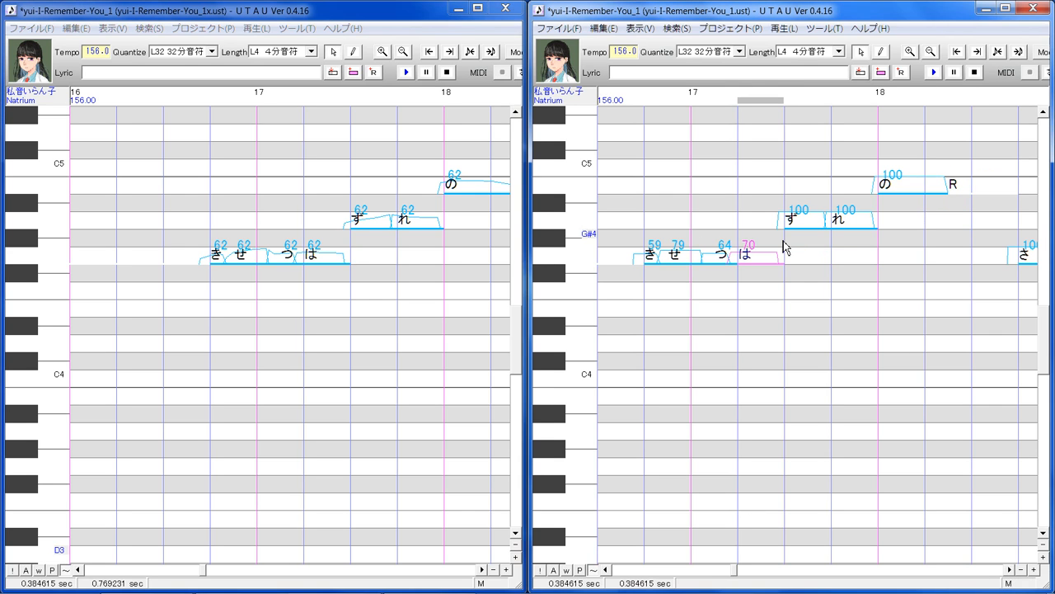
{"action": "left_click", "coordinate": [793, 223]}
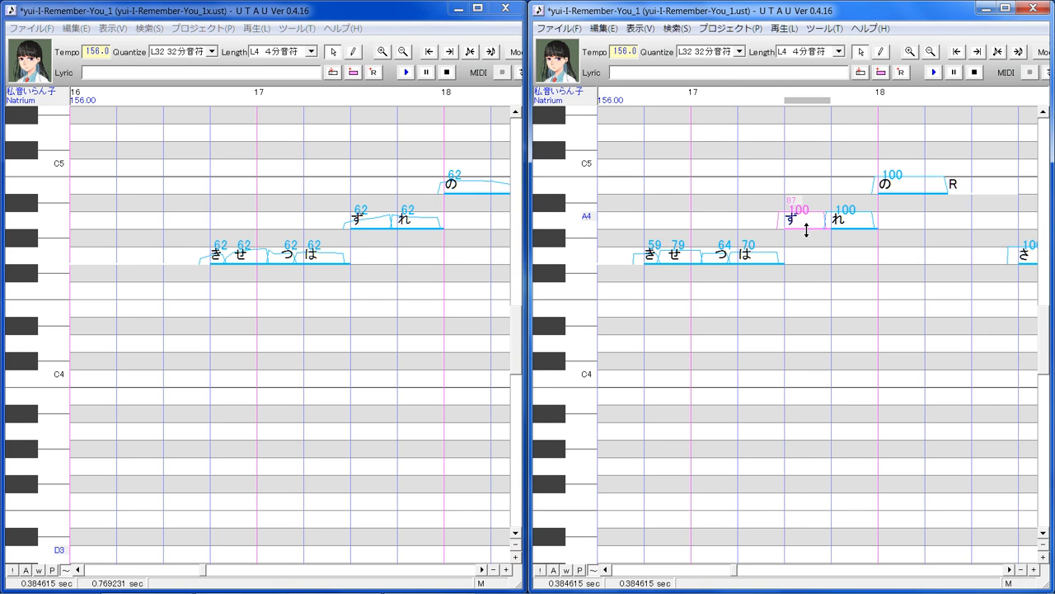
{"action": "left_click_drag", "start_coordinate": [806, 230], "coordinate": [853, 222]}
{"action": "left_click", "coordinate": [849, 224]}
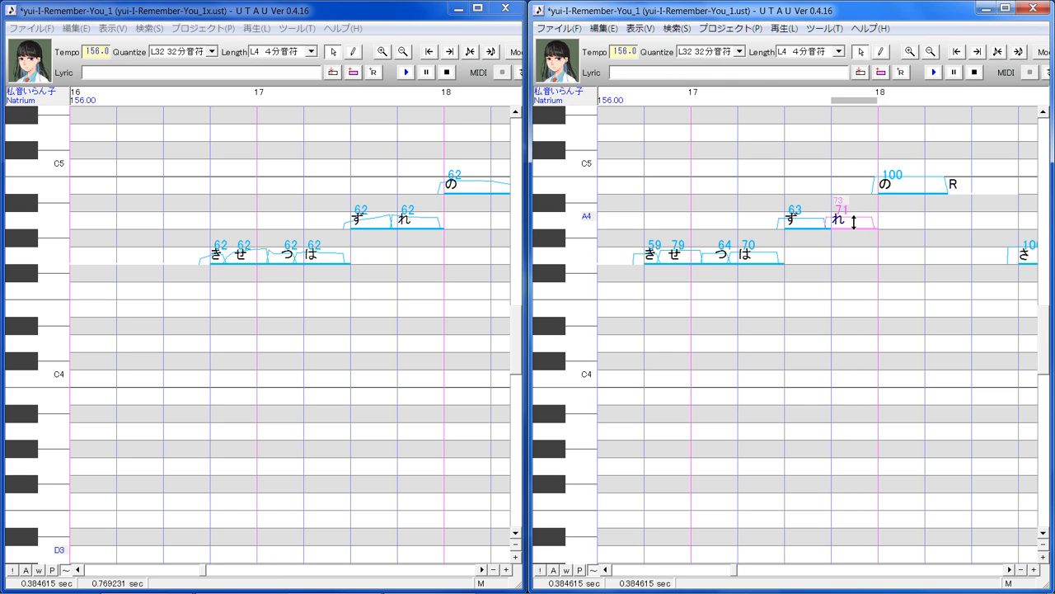
Set the intensity of the の note at the start of measure 18 to 75 and of the following さ note to 83.
{"action": "left_click", "coordinate": [905, 184]}
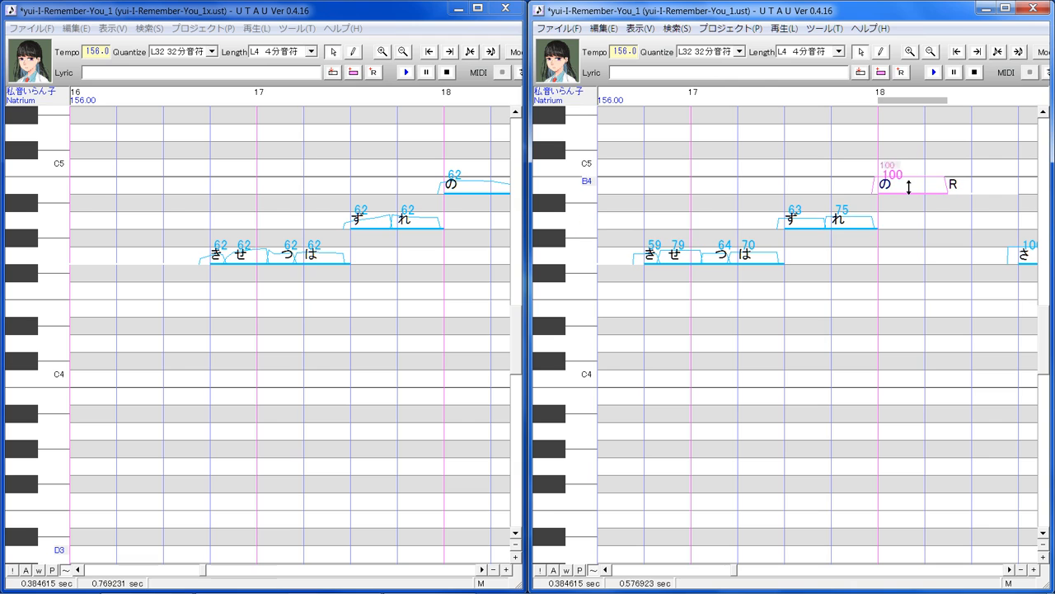
{"action": "left_click_drag", "start_coordinate": [909, 176], "coordinate": [903, 185]}
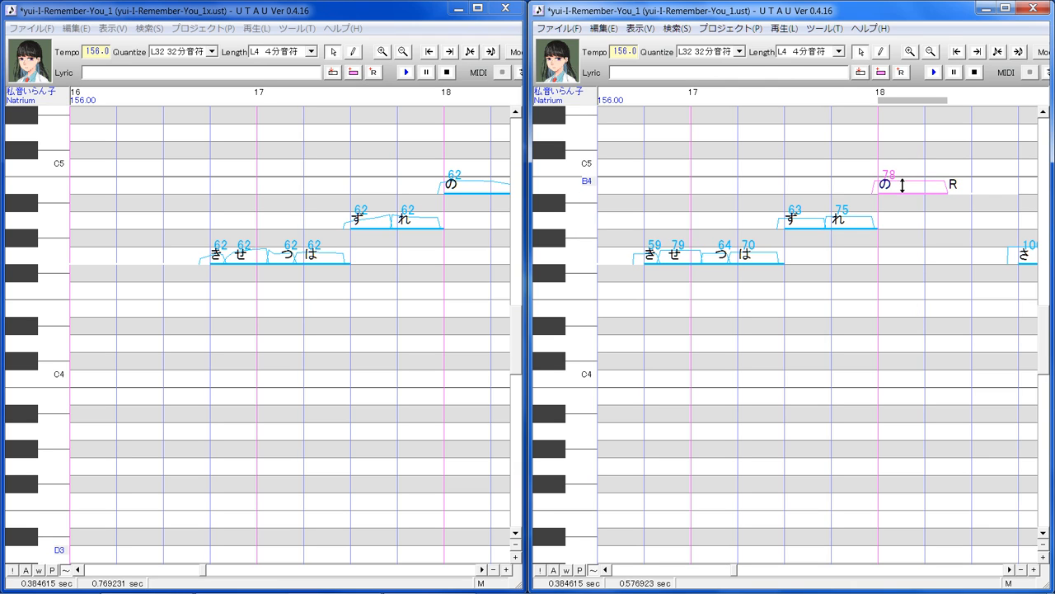
{"action": "left_click", "coordinate": [482, 570]}
{"action": "left_click", "coordinate": [482, 570]}
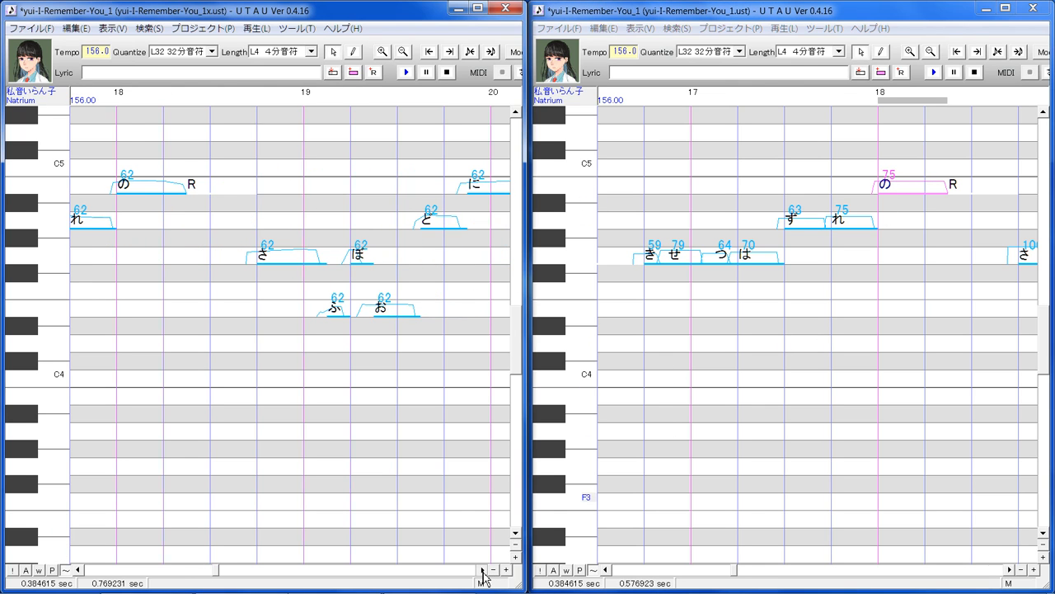
{"action": "left_click", "coordinate": [1010, 569]}
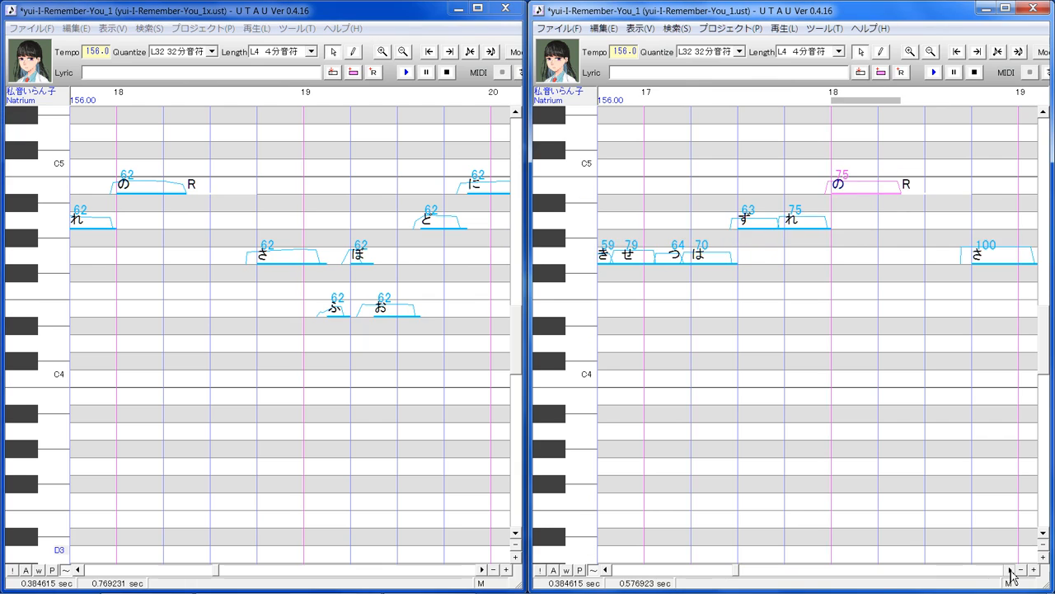
{"action": "left_click", "coordinate": [770, 328]}
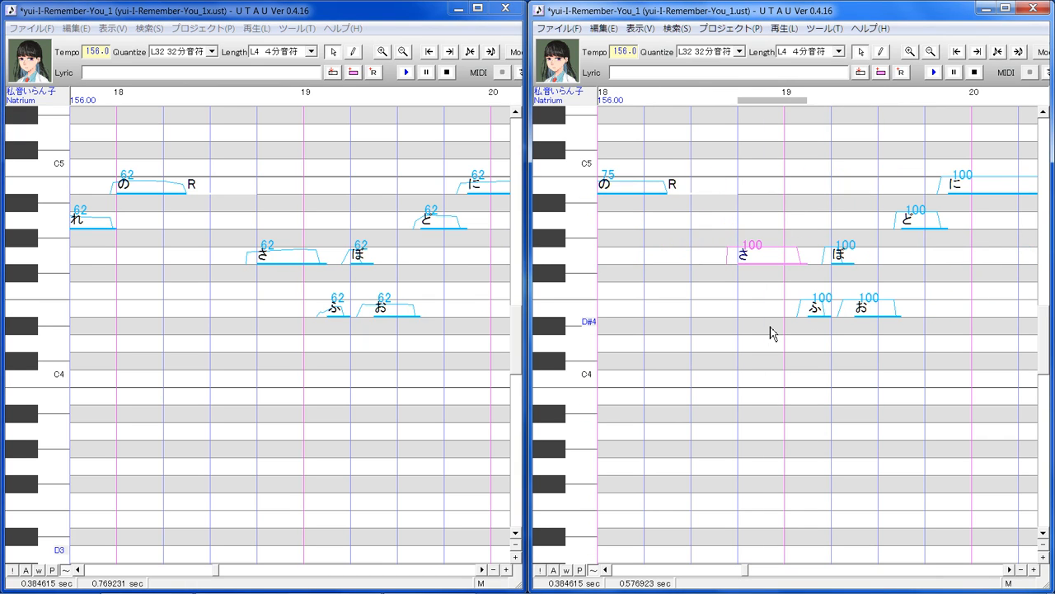
{"action": "mouse_move", "coordinate": [756, 254]}
{"action": "left_mouse_down"}
{"action": "mouse_move", "coordinate": [764, 263]}
{"action": "mouse_move", "coordinate": [775, 253]}
{"action": "left_mouse_up"}
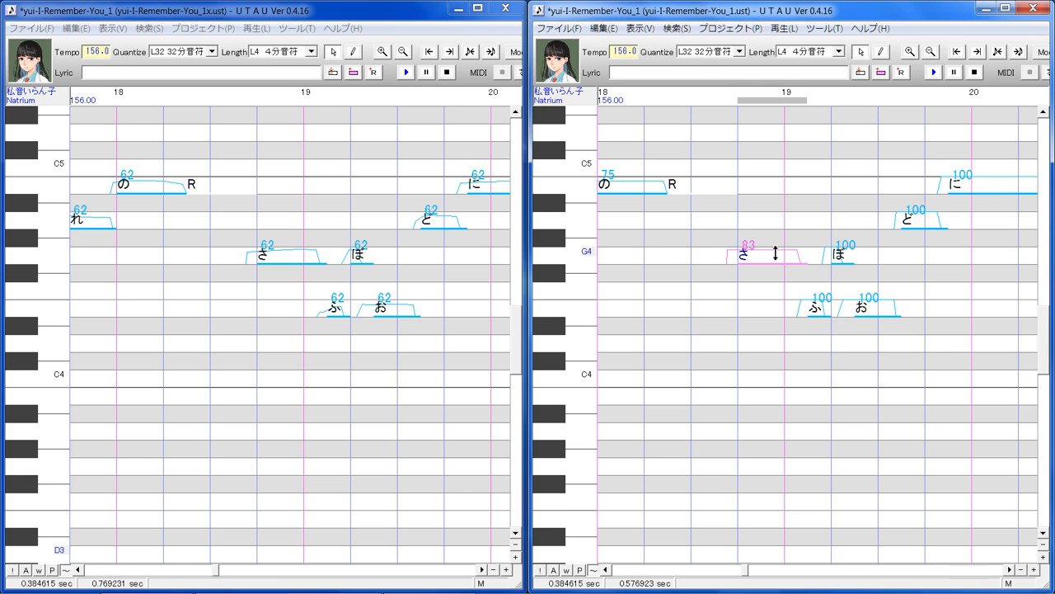
Set the intensity of the ふ note in measure 19 to 57 and of the following ぼ note to 93.
{"action": "left_click", "coordinate": [823, 312]}
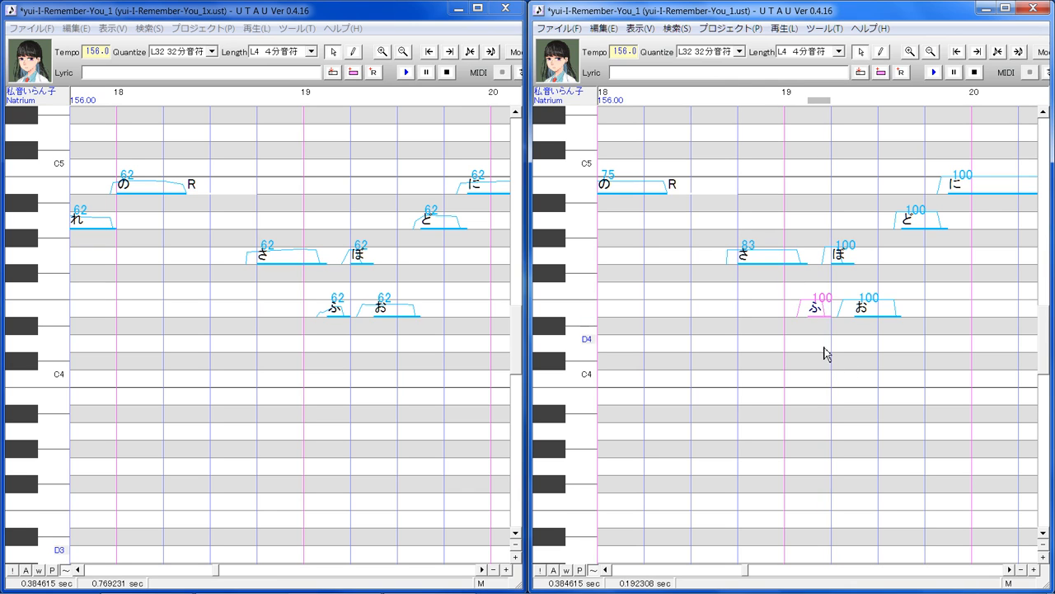
{"action": "left_click_drag", "start_coordinate": [819, 307], "coordinate": [820, 341]}
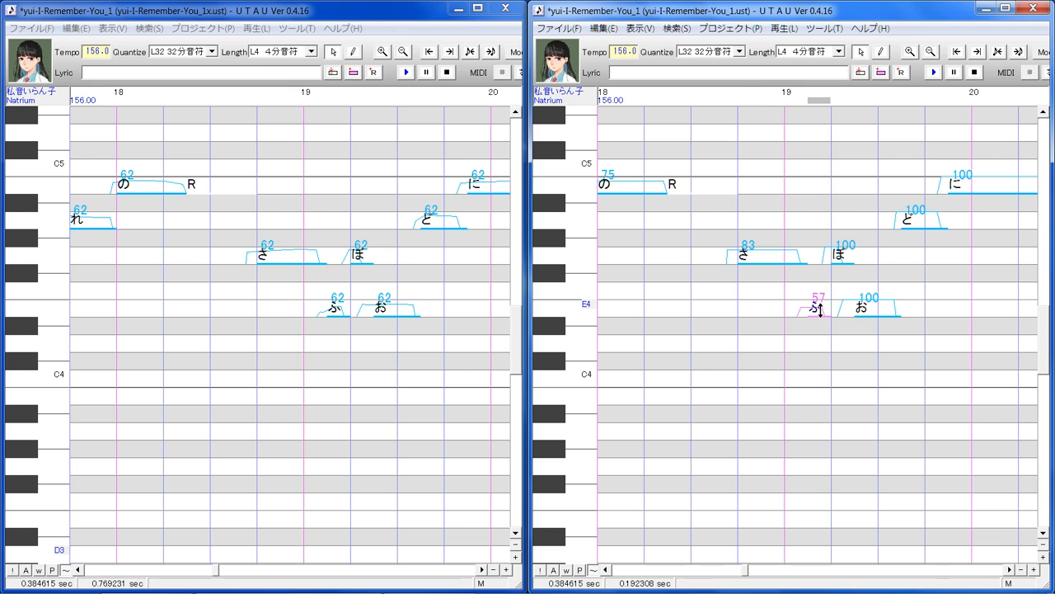
{"action": "left_click", "coordinate": [841, 277]}
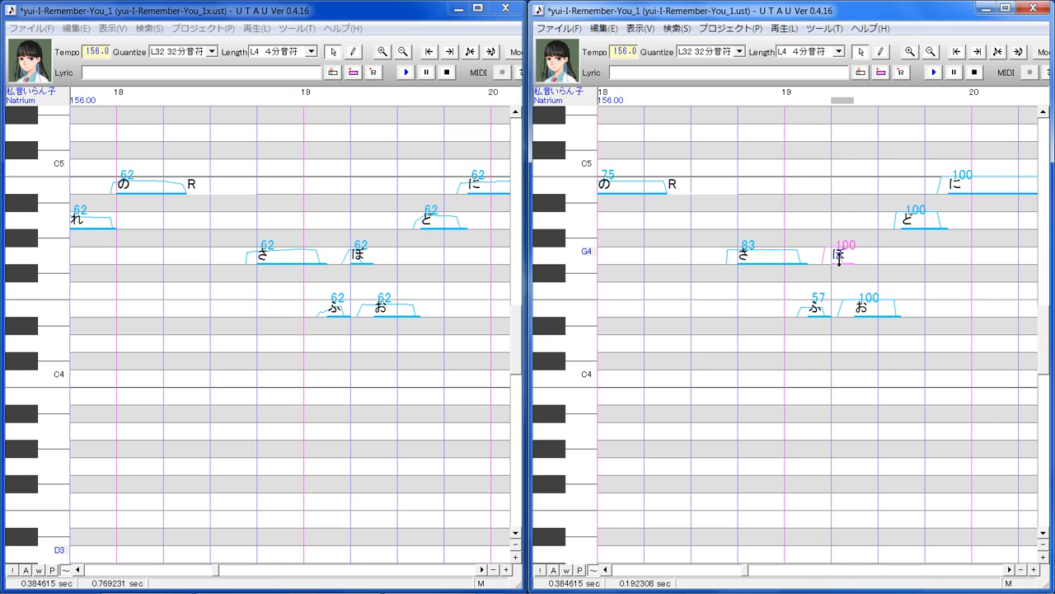
{"action": "left_click_drag", "start_coordinate": [838, 260], "coordinate": [839, 269]}
Apply the p2p3 crossfade envelope to the お note in measure 19 and set its intensity to 69.
{"action": "left_click", "coordinate": [868, 310]}
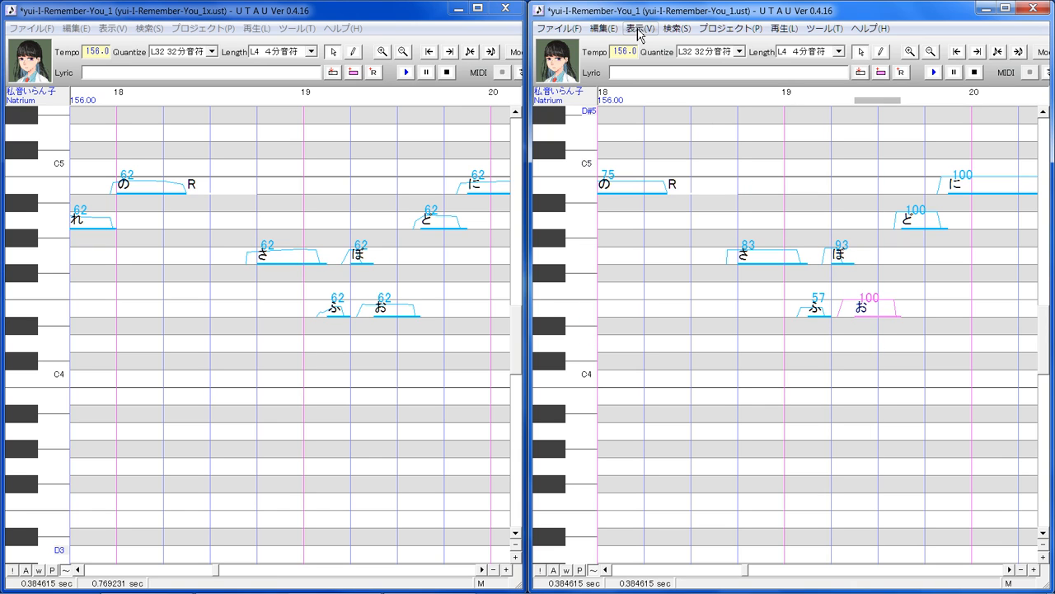
{"action": "left_click", "coordinate": [603, 30]}
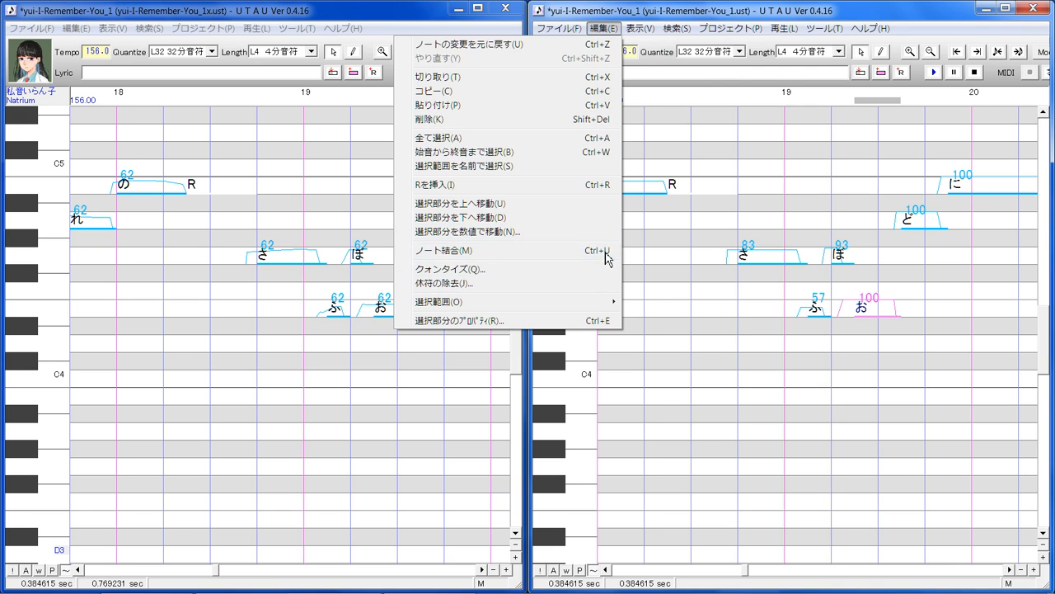
{"action": "mouse_move", "coordinate": [590, 310]}
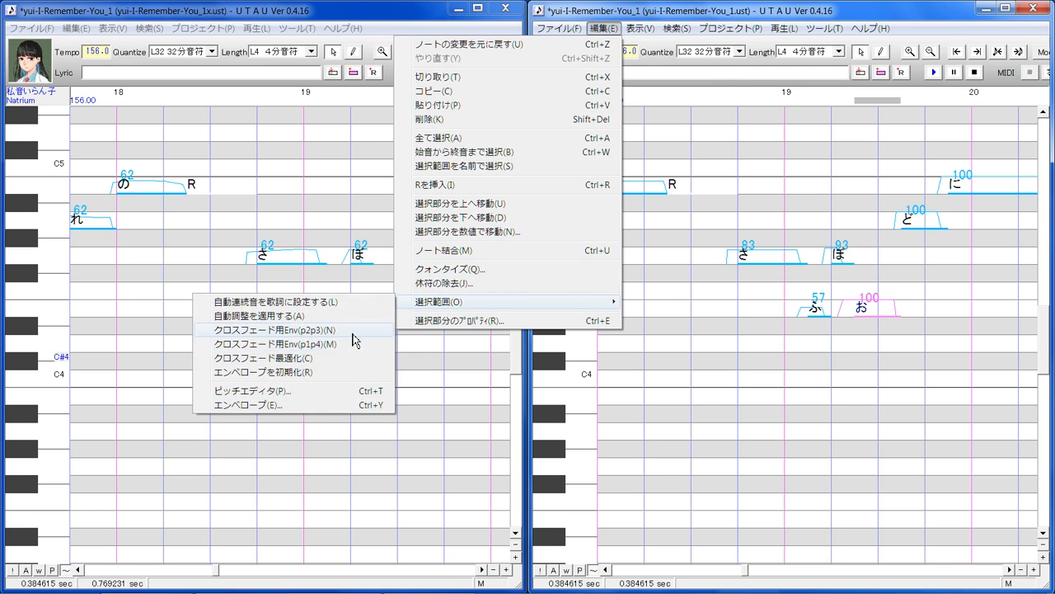
{"action": "left_click", "coordinate": [354, 341]}
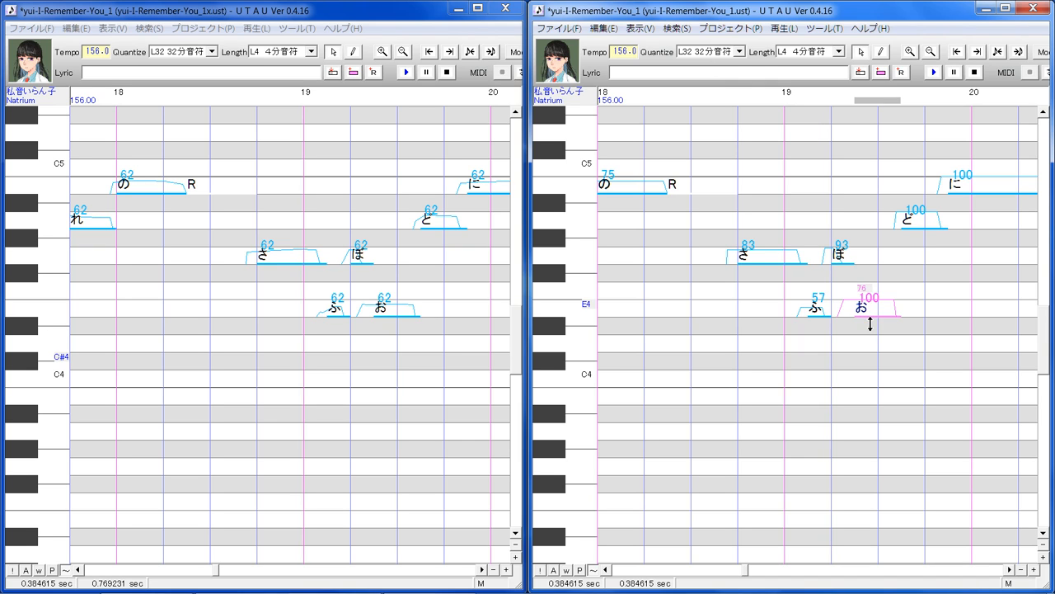
{"action": "left_click_drag", "start_coordinate": [870, 324], "coordinate": [870, 311]}
Set the intensity of the ど note in measure 19 to 91 and of the following long に note to 70.
{"action": "left_click", "coordinate": [921, 218]}
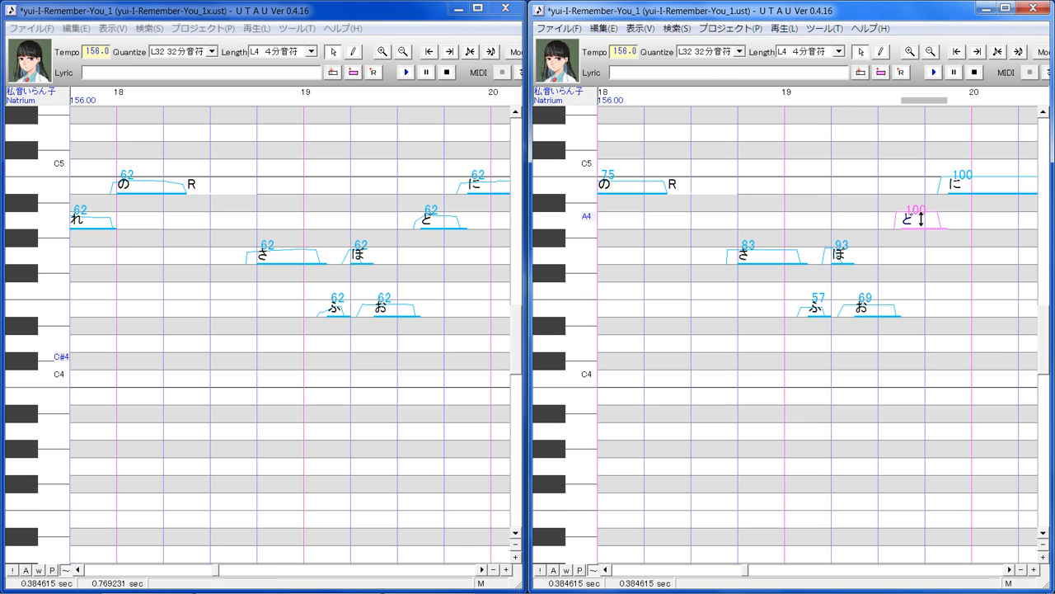
{"action": "left_click_drag", "start_coordinate": [924, 223], "coordinate": [925, 221]}
{"action": "left_click", "coordinate": [1011, 569]}
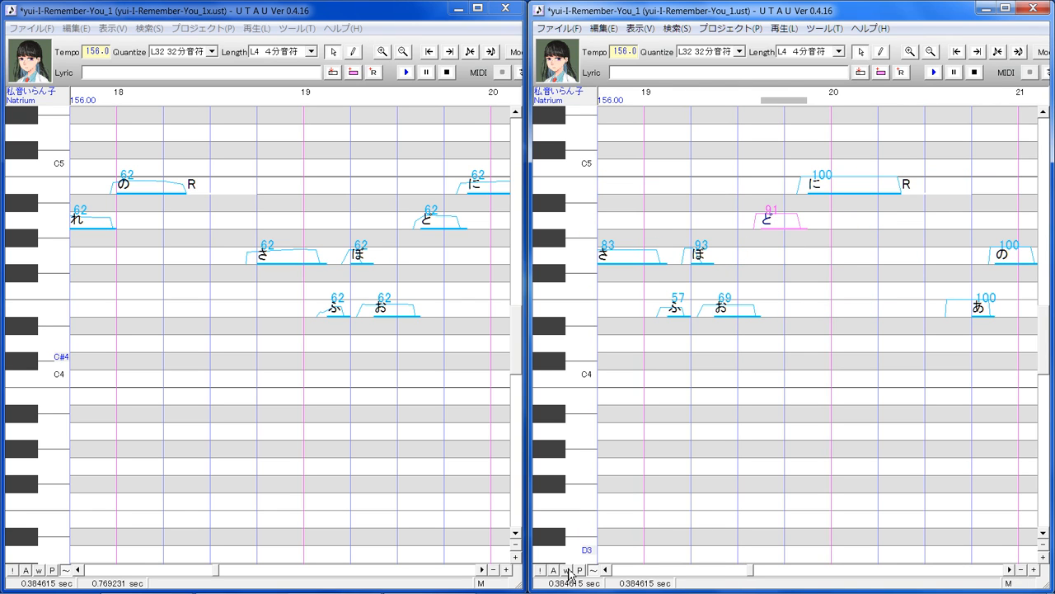
{"action": "left_click", "coordinate": [483, 570]}
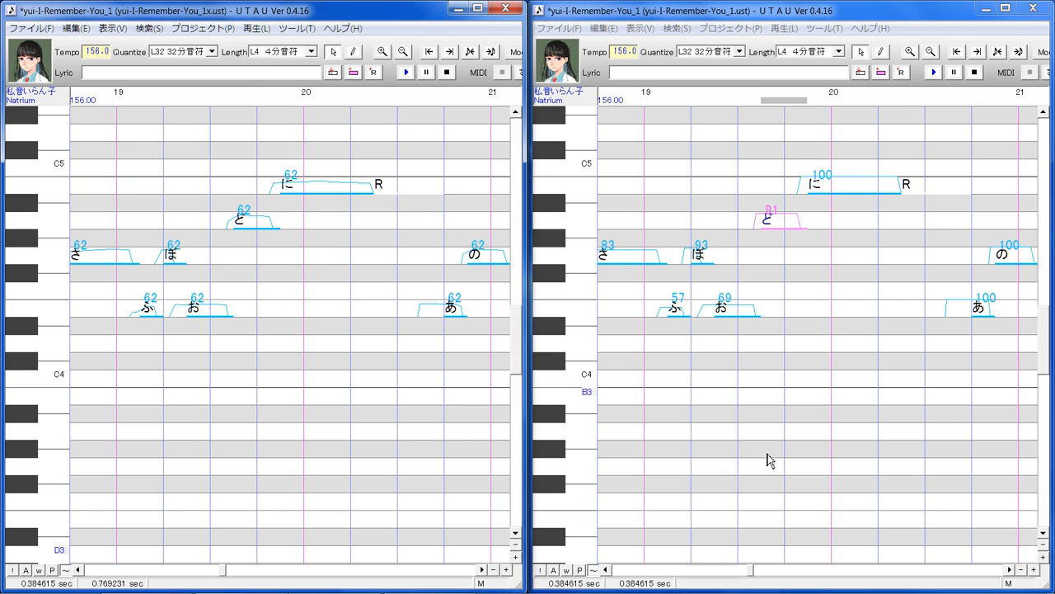
{"action": "left_click", "coordinate": [867, 188]}
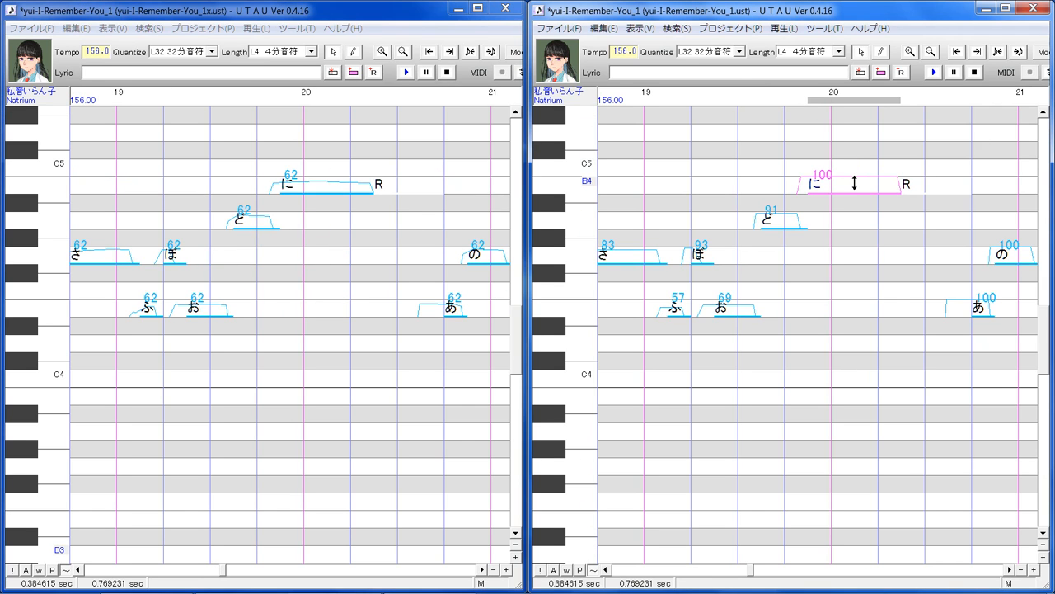
{"action": "mouse_move", "coordinate": [854, 183]}
{"action": "left_mouse_down"}
{"action": "mouse_move", "coordinate": [843, 197]}
{"action": "mouse_move", "coordinate": [857, 179]}
{"action": "left_mouse_up"}
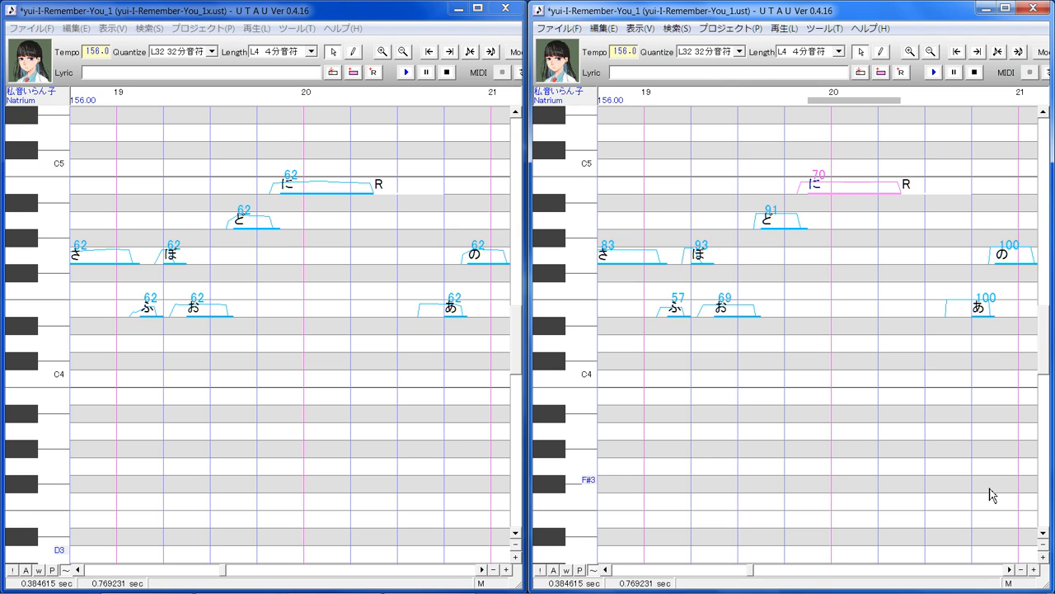
Set the intensity of the あ note in measure 20 to 72 and of the following の note to 83.
{"action": "left_click", "coordinate": [1010, 568]}
{"action": "left_click", "coordinate": [483, 570]}
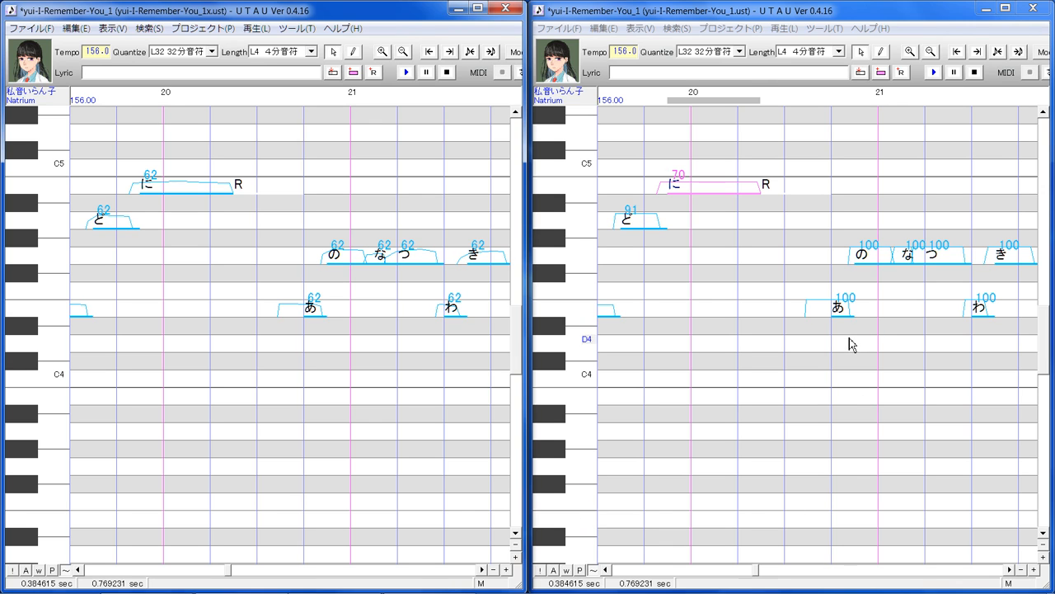
{"action": "mouse_move", "coordinate": [853, 306]}
{"action": "left_mouse_down"}
{"action": "mouse_move", "coordinate": [849, 326]}
{"action": "mouse_move", "coordinate": [844, 317]}
{"action": "left_mouse_up"}
{"action": "left_click", "coordinate": [884, 260]}
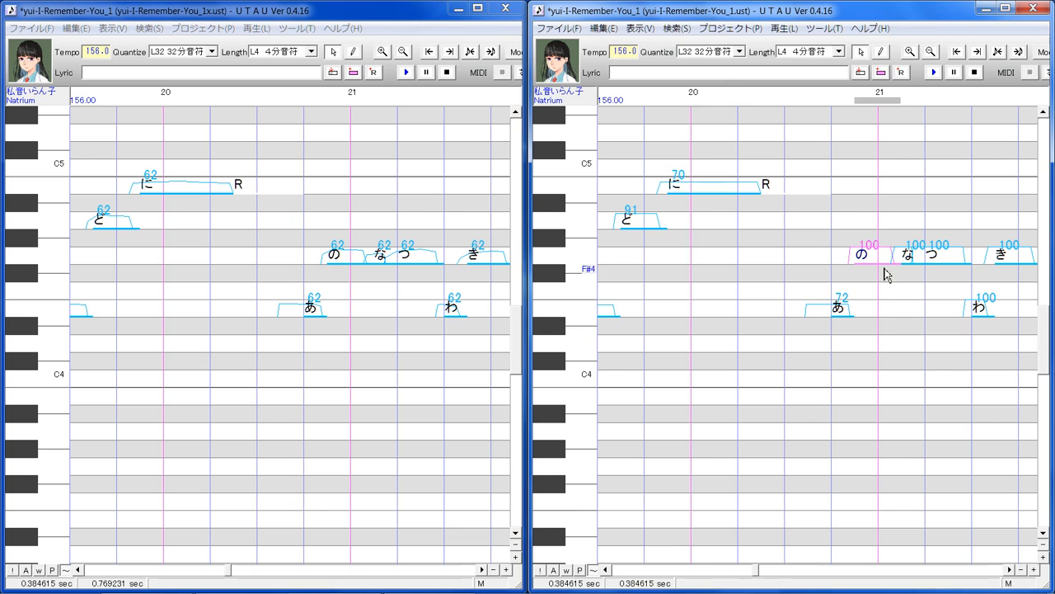
{"action": "left_click_drag", "start_coordinate": [885, 256], "coordinate": [887, 254]}
Set the intensity of the な note in measure 21 to 61 and of the following つ note to 83.
{"action": "left_click", "coordinate": [909, 303]}
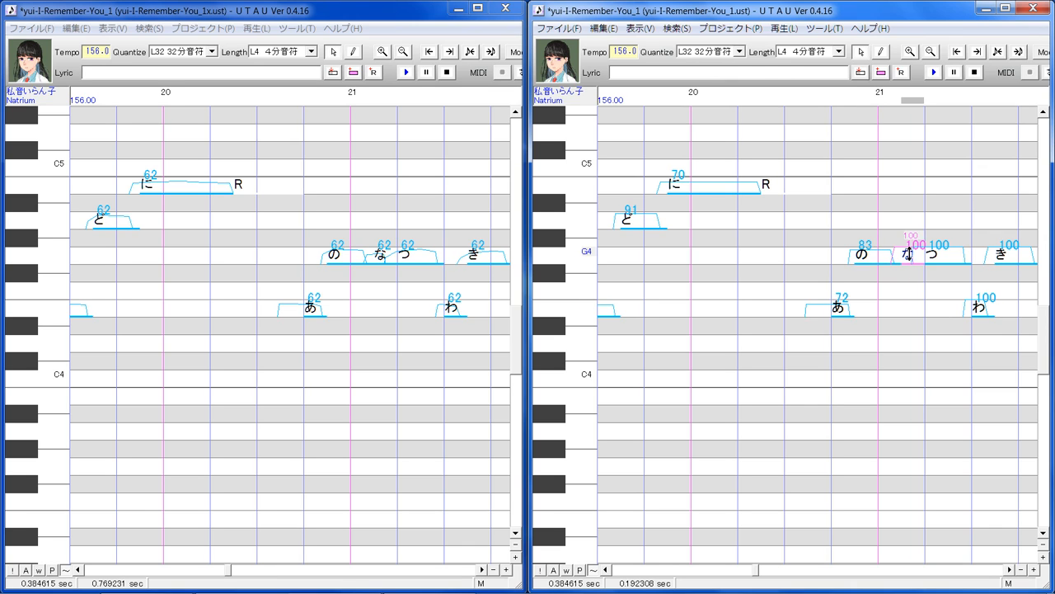
{"action": "mouse_move", "coordinate": [910, 256]}
{"action": "left_mouse_down"}
{"action": "mouse_move", "coordinate": [910, 283]}
{"action": "mouse_move", "coordinate": [911, 261]}
{"action": "left_mouse_up"}
{"action": "left_click", "coordinate": [941, 264]}
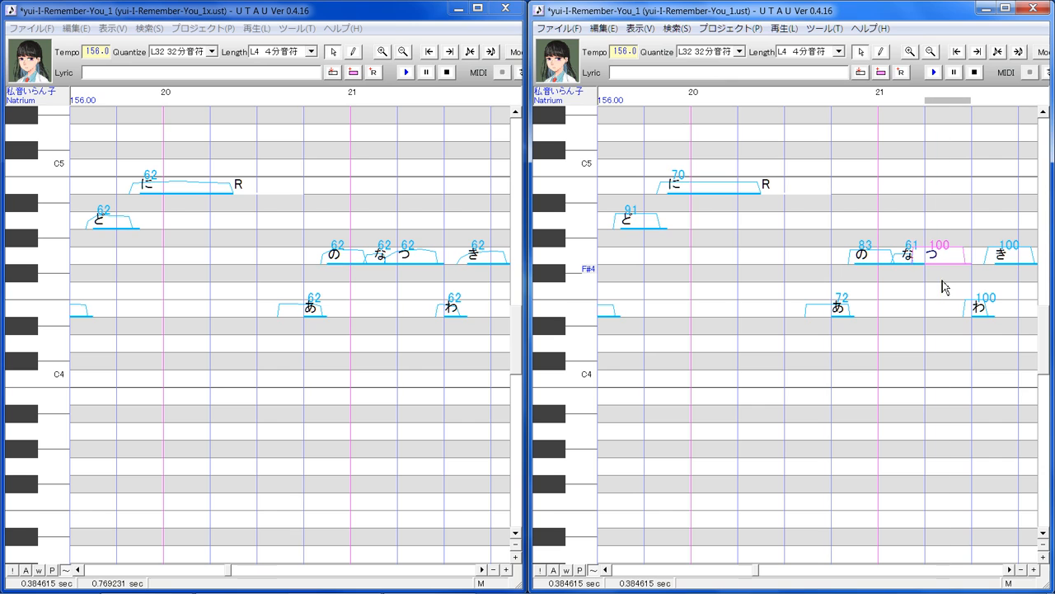
{"action": "mouse_move", "coordinate": [953, 256]}
{"action": "left_mouse_down"}
{"action": "mouse_move", "coordinate": [954, 273]}
{"action": "mouse_move", "coordinate": [955, 257]}
{"action": "left_mouse_up"}
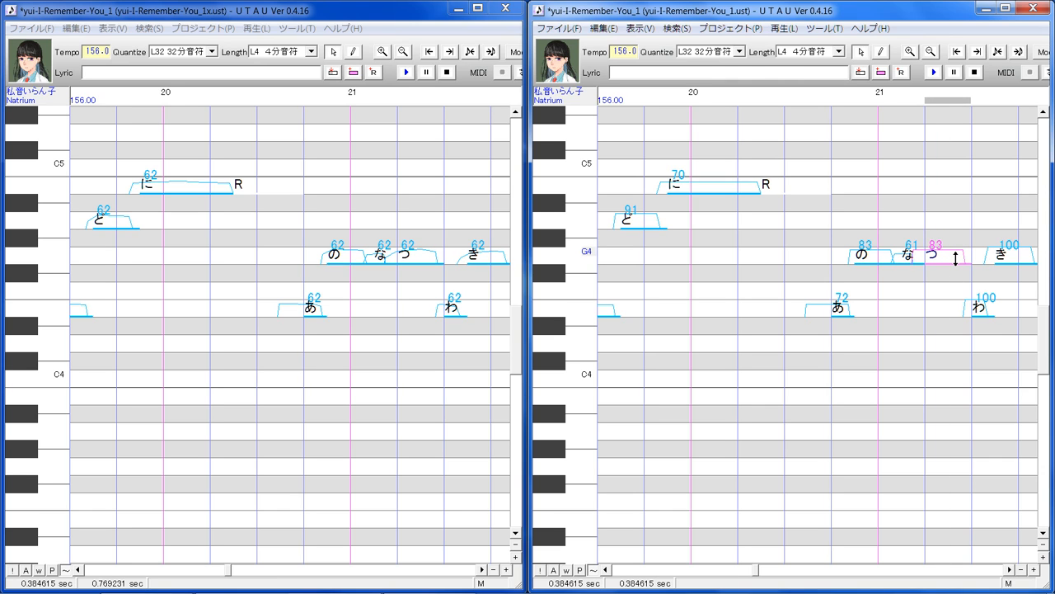
Set the intensity of the わ note in measure 21 to 73 and of the following き note to 68.
{"action": "left_click", "coordinate": [1008, 569]}
{"action": "left_click", "coordinate": [1009, 569]}
{"action": "left_click", "coordinate": [890, 350]}
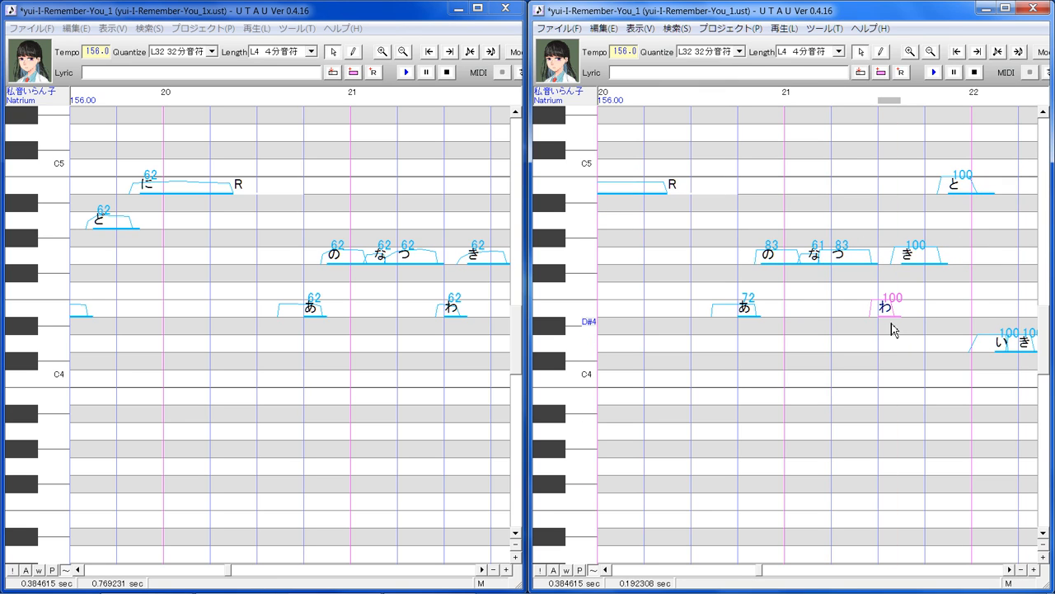
{"action": "mouse_move", "coordinate": [890, 314]}
{"action": "left_mouse_down"}
{"action": "mouse_move", "coordinate": [891, 325]}
{"action": "mouse_move", "coordinate": [888, 299]}
{"action": "mouse_move", "coordinate": [891, 322]}
{"action": "left_mouse_up"}
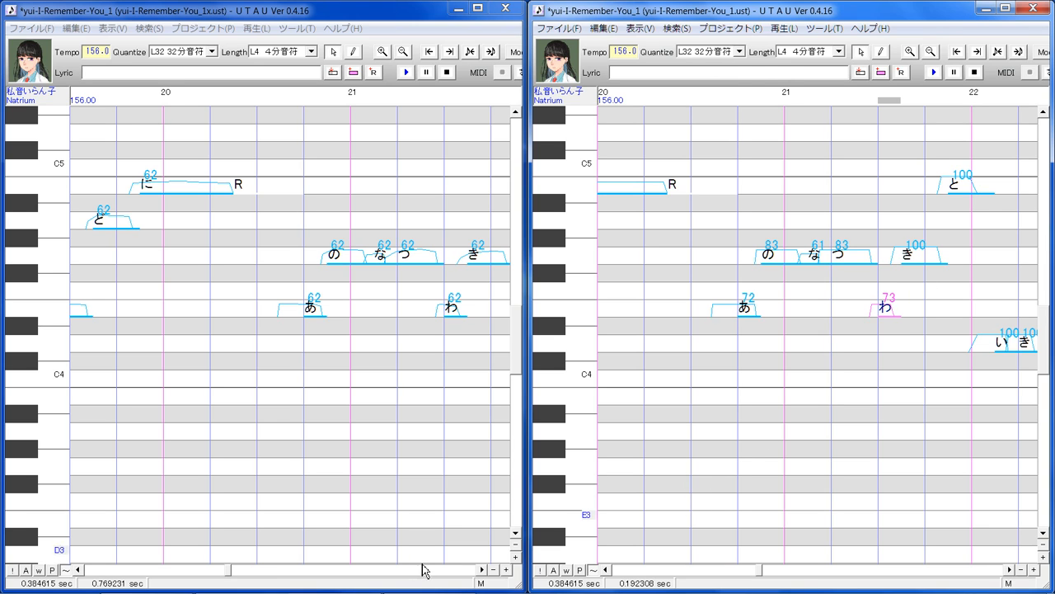
{"action": "left_click", "coordinate": [485, 569]}
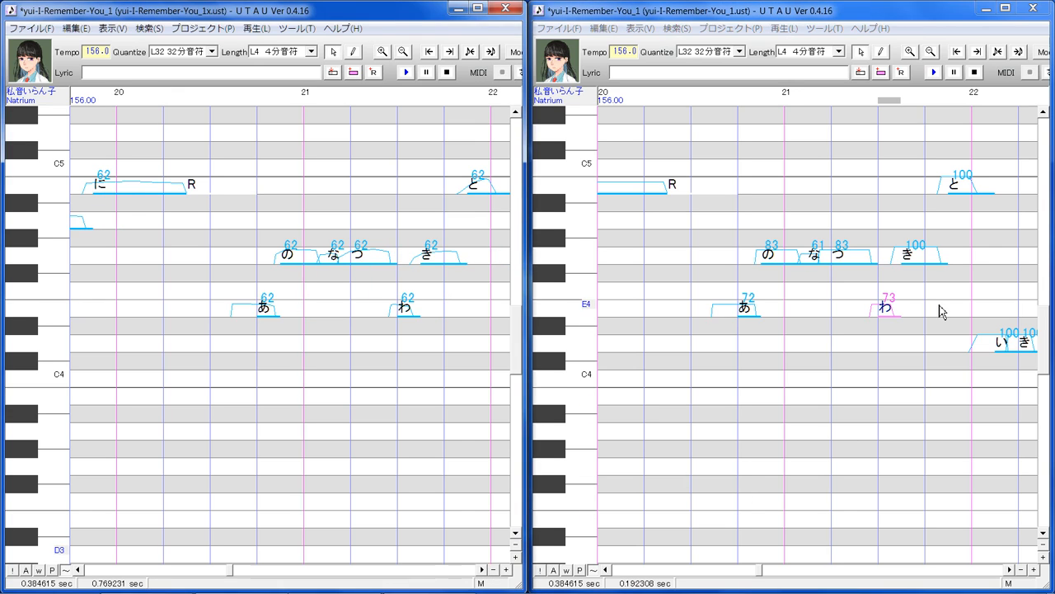
{"action": "left_click", "coordinate": [937, 257]}
{"action": "mouse_move", "coordinate": [933, 252]}
{"action": "left_mouse_down"}
{"action": "mouse_move", "coordinate": [933, 265]}
{"action": "mouse_move", "coordinate": [938, 254]}
{"action": "left_mouse_up"}
Set the intensity of the と note at the end of measure 21 to 80.
{"action": "left_click", "coordinate": [978, 262]}
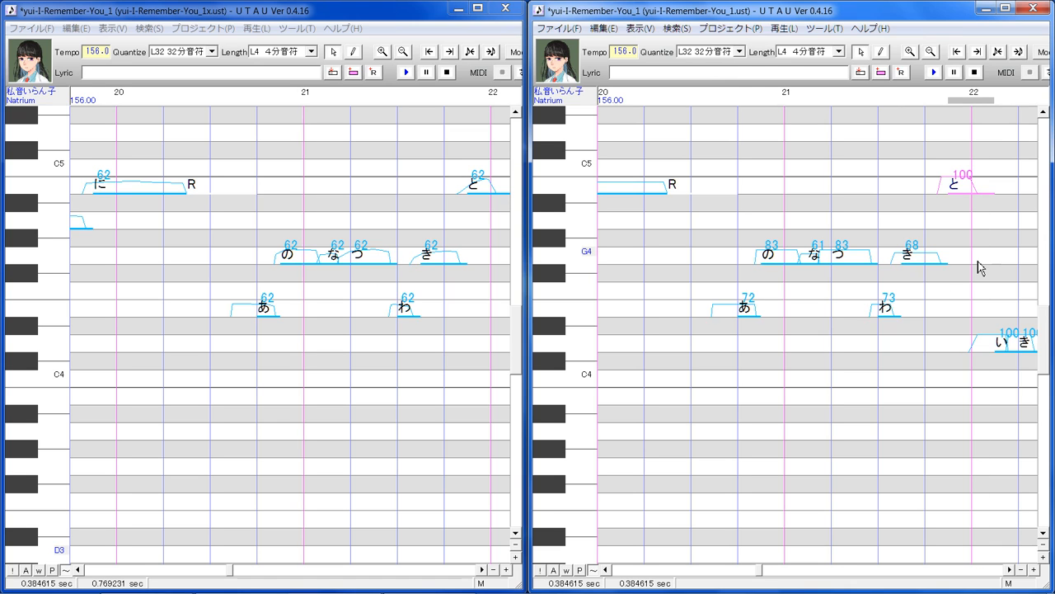
{"action": "left_click", "coordinate": [1010, 570]}
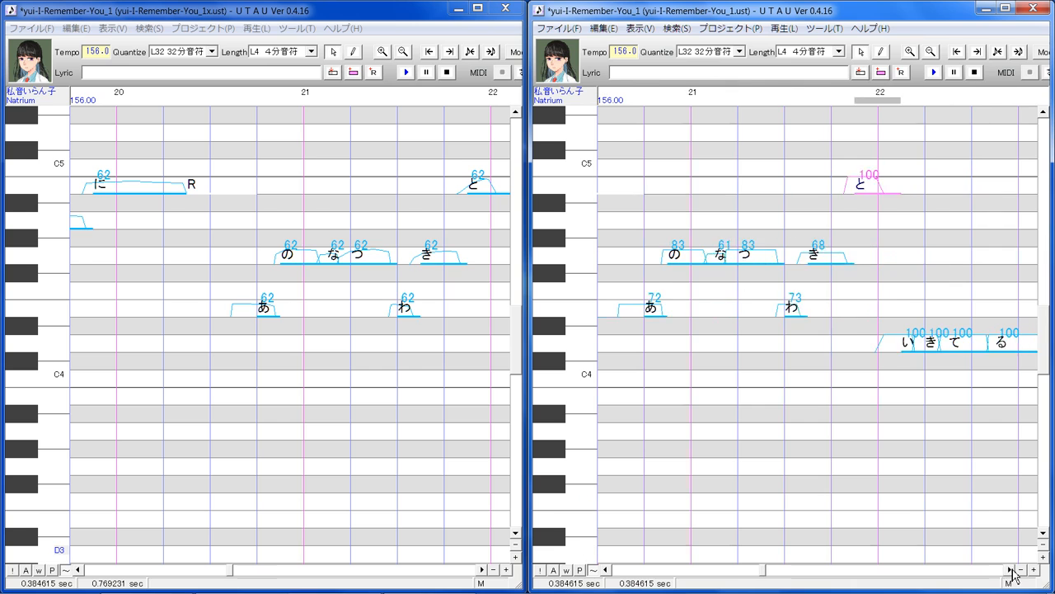
{"action": "left_click", "coordinate": [1010, 570]}
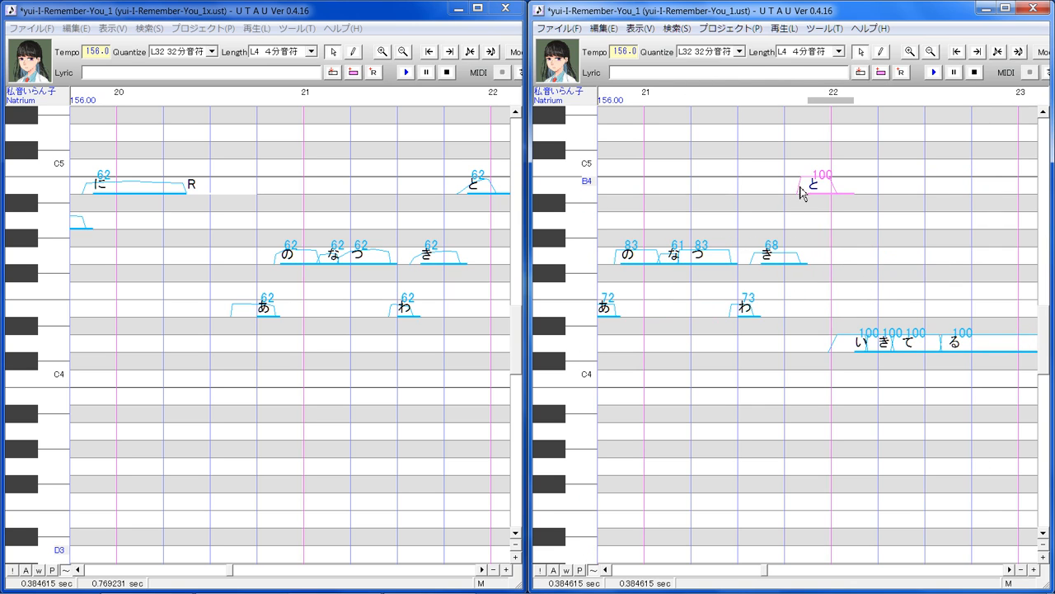
{"action": "mouse_move", "coordinate": [822, 185]}
{"action": "left_mouse_down"}
{"action": "mouse_move", "coordinate": [825, 207]}
{"action": "mouse_move", "coordinate": [828, 191]}
{"action": "left_mouse_up"}
{"action": "left_click_drag", "start_coordinate": [833, 184], "coordinate": [835, 181]}
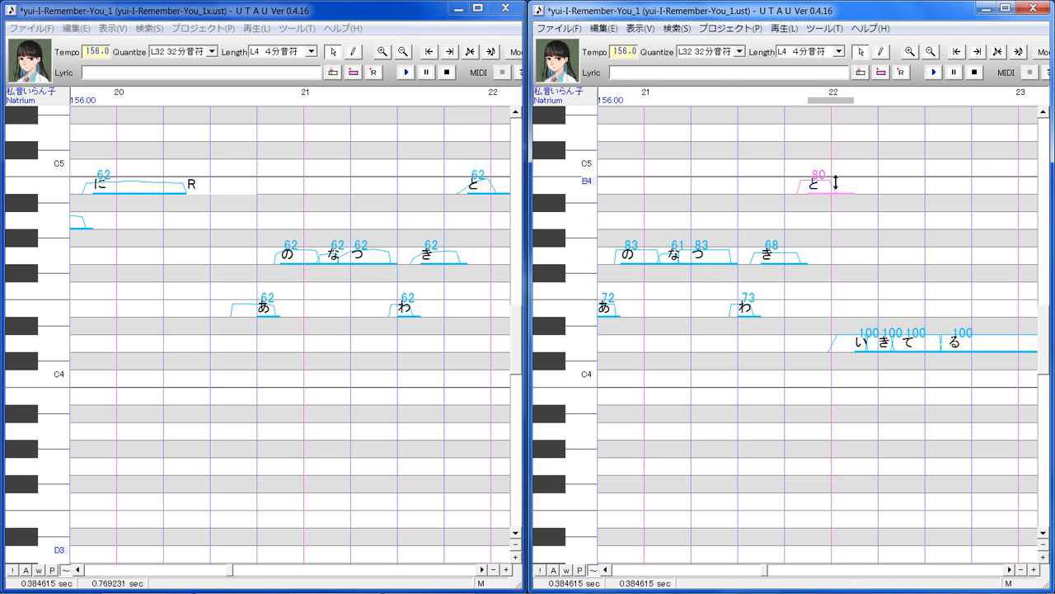
Set the intensities of the い and き notes in measure 22 to 55 and of the following て note to 58.
{"action": "left_click", "coordinate": [861, 390]}
{"action": "left_click", "coordinate": [483, 569]}
{"action": "left_click", "coordinate": [483, 570]}
{"action": "left_click", "coordinate": [483, 570]}
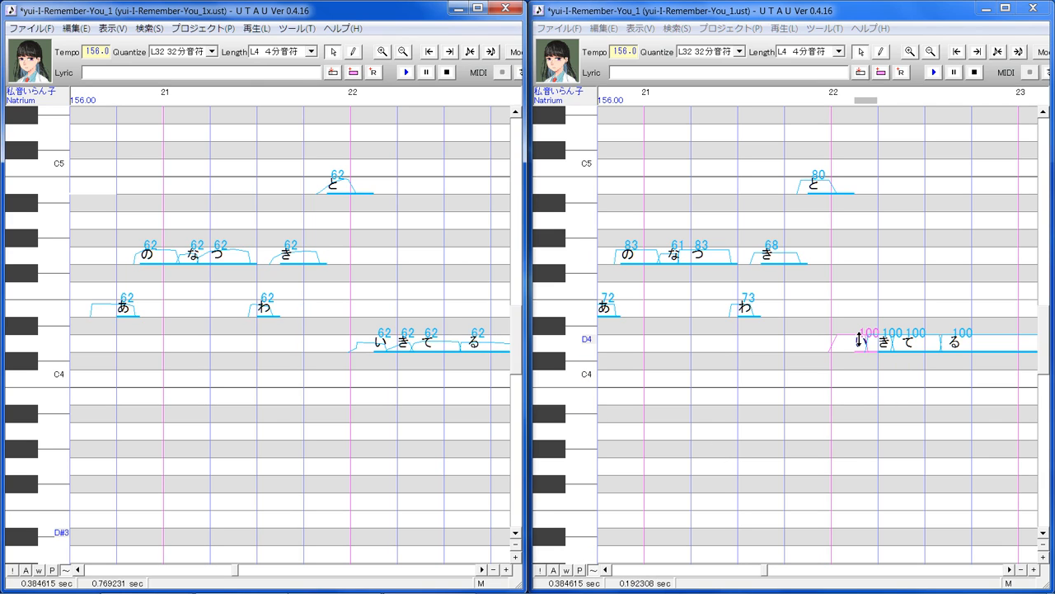
{"action": "left_click_drag", "start_coordinate": [859, 338], "coordinate": [864, 382]}
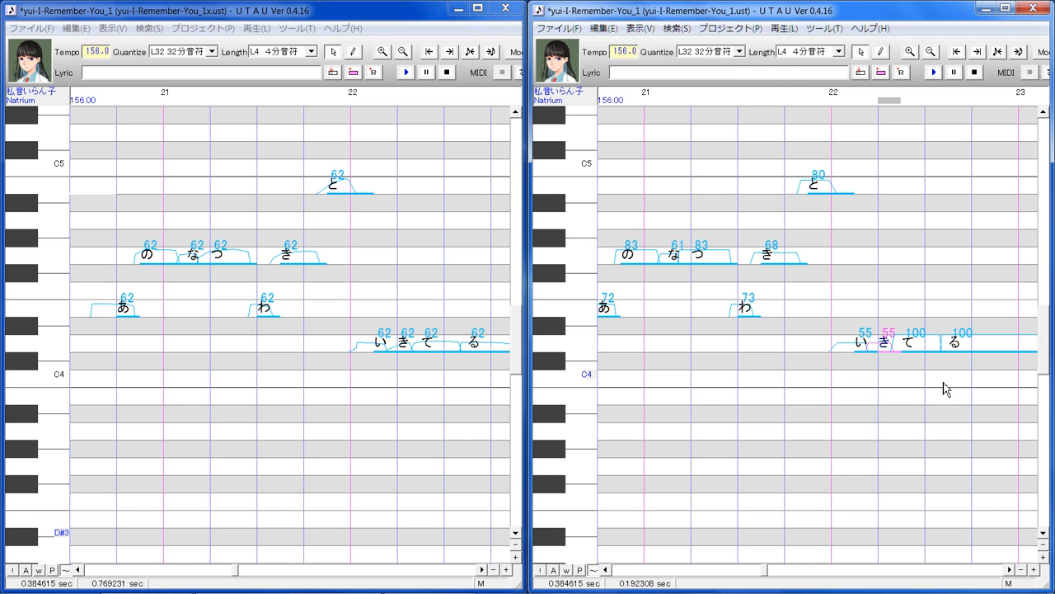
{"action": "left_click", "coordinate": [927, 341]}
{"action": "left_click_drag", "start_coordinate": [927, 338], "coordinate": [925, 347]}
Lower the intensity of the long る note that runs from measure 22 into measure 23.
{"action": "left_click", "coordinate": [483, 570]}
{"action": "left_click", "coordinate": [483, 570]}
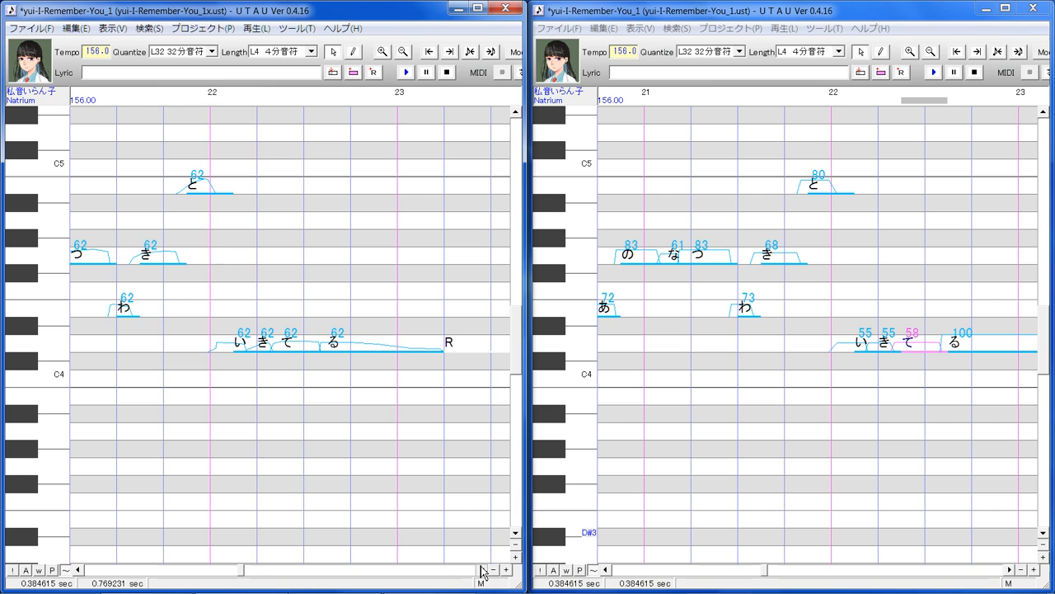
{"action": "left_click", "coordinate": [1009, 570]}
{"action": "left_click", "coordinate": [1010, 572]}
{"action": "left_click", "coordinate": [1009, 571]}
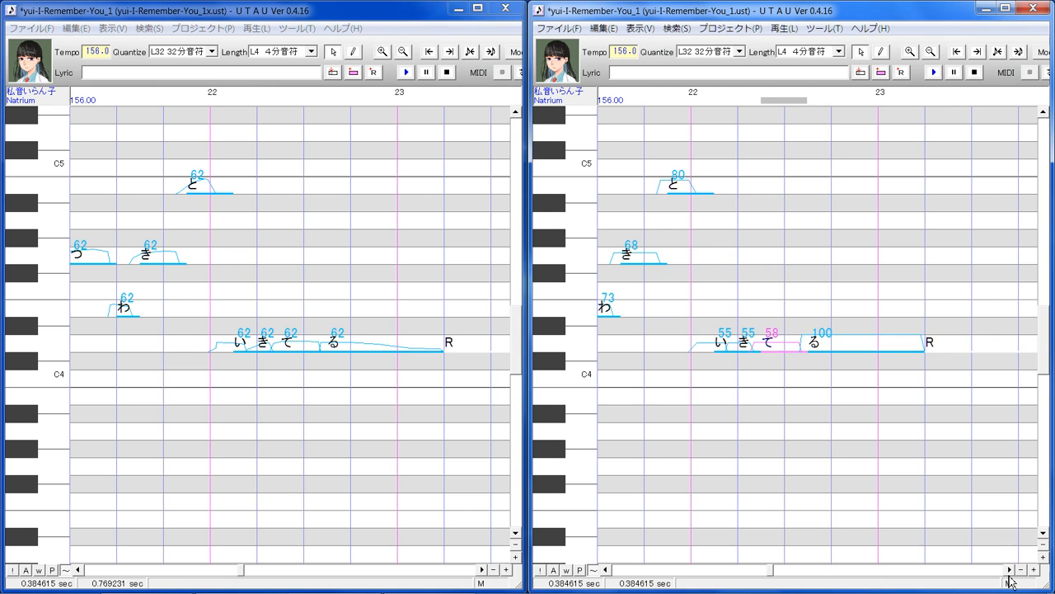
{"action": "left_click", "coordinate": [1009, 571]}
{"action": "left_click_drag", "start_coordinate": [826, 410], "coordinate": [816, 391]}
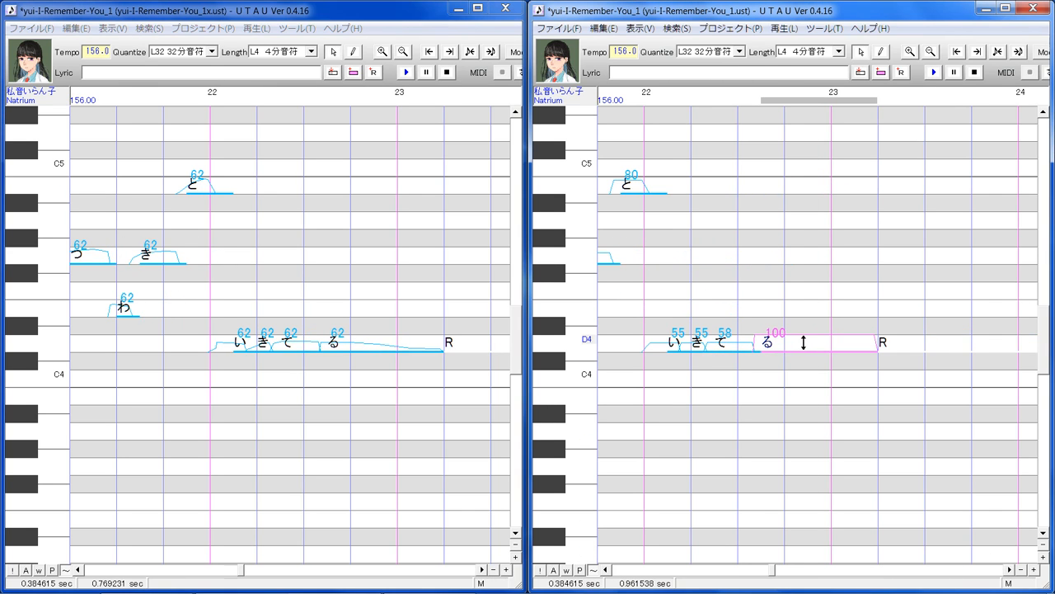
{"action": "mouse_move", "coordinate": [803, 342]}
{"action": "left_mouse_down"}
{"action": "mouse_move", "coordinate": [794, 358]}
{"action": "mouse_move", "coordinate": [796, 345]}
{"action": "left_mouse_up"}
Set the intensity of the た note at the end of measure 24 to 80 and of the following い note to 84.
{"action": "left_click_drag", "start_coordinate": [1009, 571], "coordinate": [1011, 573]}
{"action": "left_click_drag", "start_coordinate": [482, 571], "coordinate": [483, 569]}
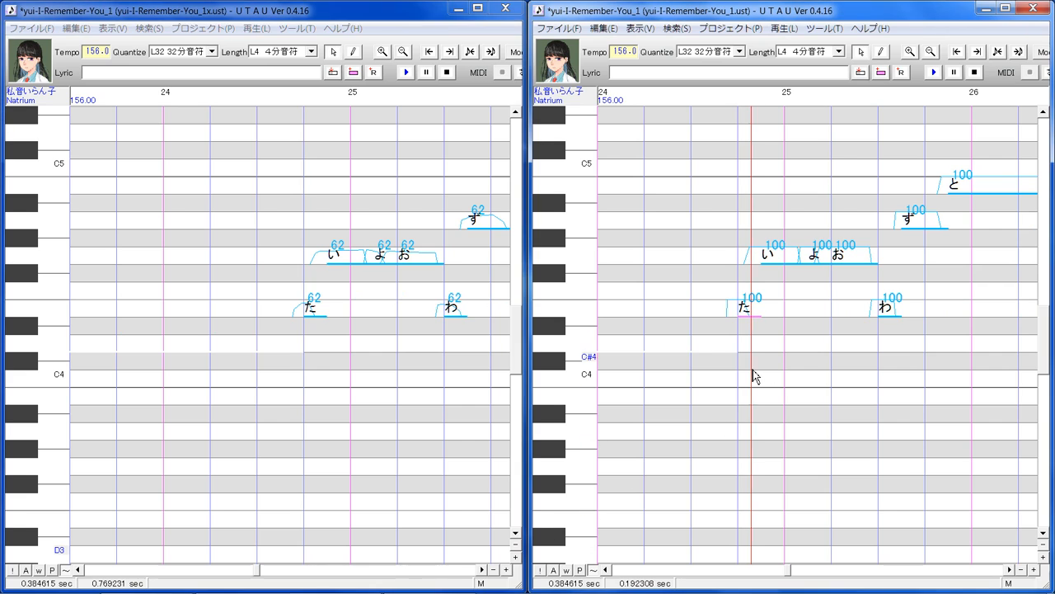
{"action": "left_click", "coordinate": [750, 312]}
{"action": "left_click_drag", "start_coordinate": [749, 311], "coordinate": [751, 328]}
{"action": "left_click_drag", "start_coordinate": [778, 290], "coordinate": [784, 288]}
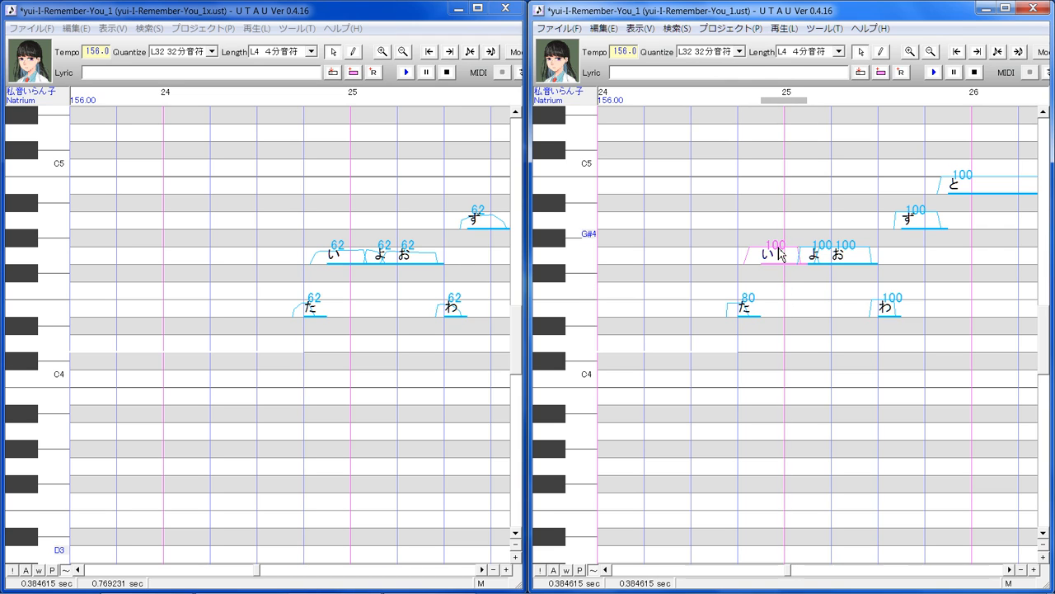
{"action": "left_click_drag", "start_coordinate": [779, 243], "coordinate": [784, 255]}
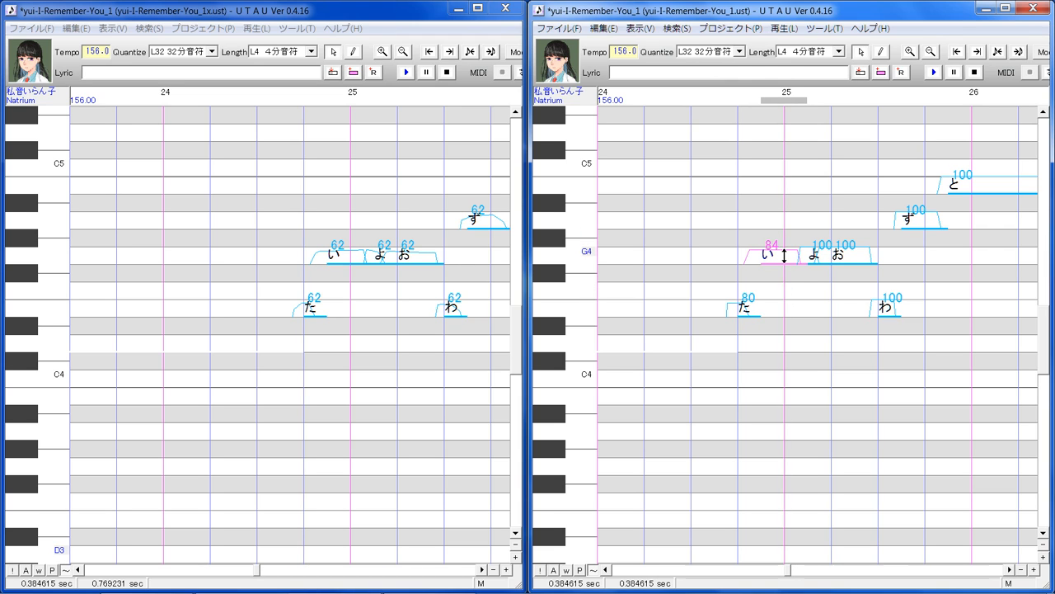
Set the intensity of the よ note in measure 25 to 67 and of the following お note to 76.
{"action": "left_click", "coordinate": [816, 258]}
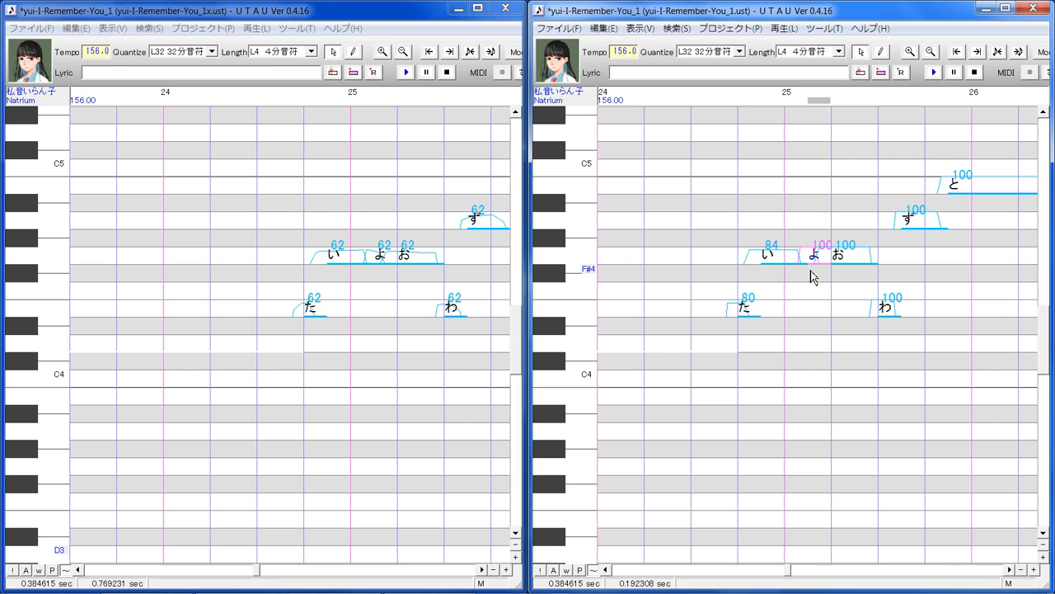
{"action": "left_click_drag", "start_coordinate": [816, 248], "coordinate": [817, 275]}
{"action": "left_click", "coordinate": [855, 257]}
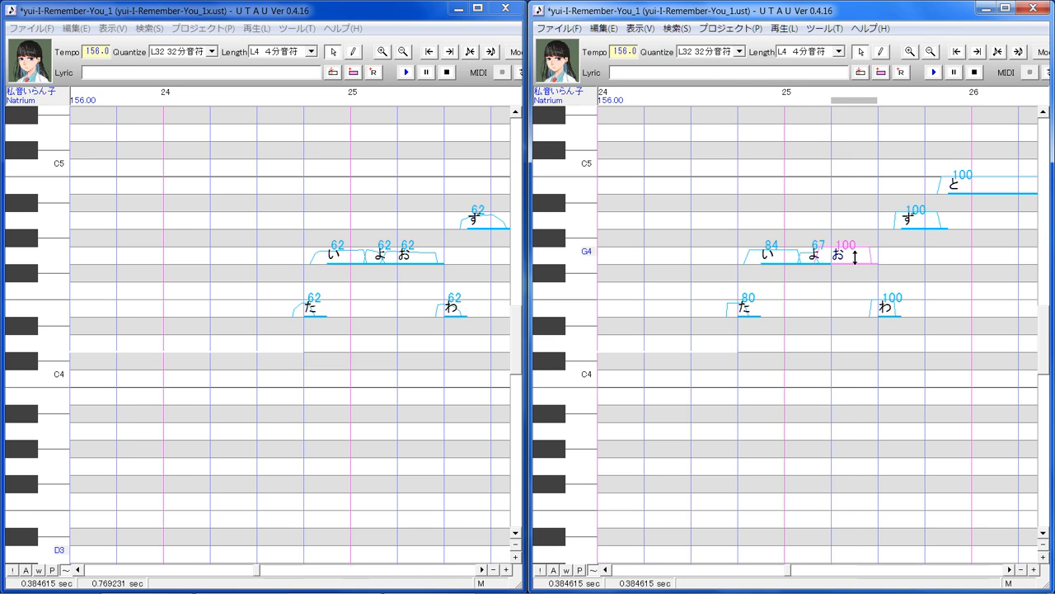
{"action": "mouse_move", "coordinate": [855, 256]}
{"action": "left_mouse_down"}
{"action": "mouse_move", "coordinate": [856, 270]}
{"action": "mouse_move", "coordinate": [857, 261]}
{"action": "left_mouse_up"}
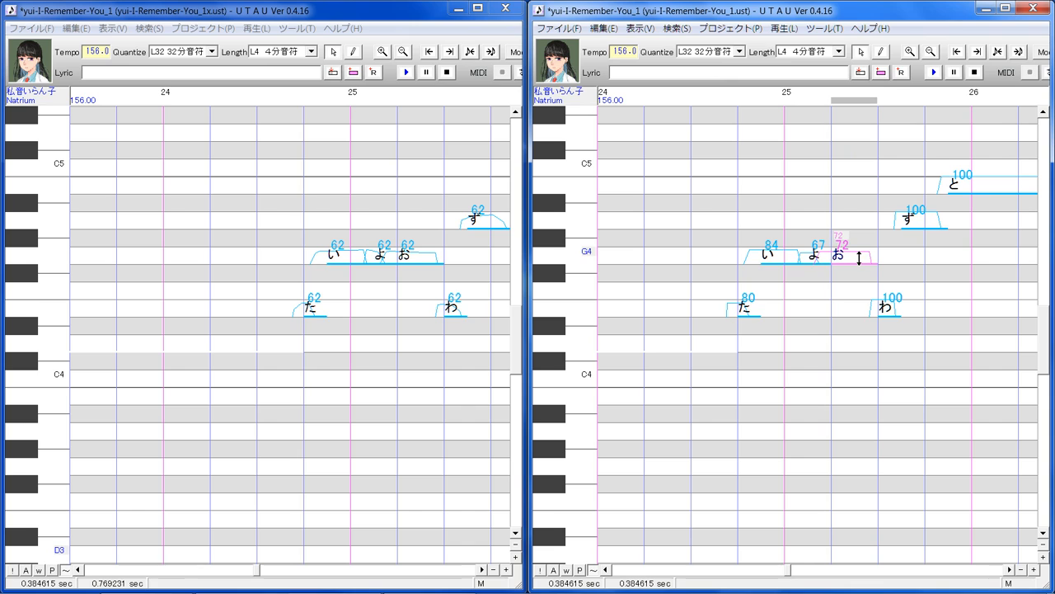
{"action": "left_click_drag", "start_coordinate": [862, 255], "coordinate": [866, 255]}
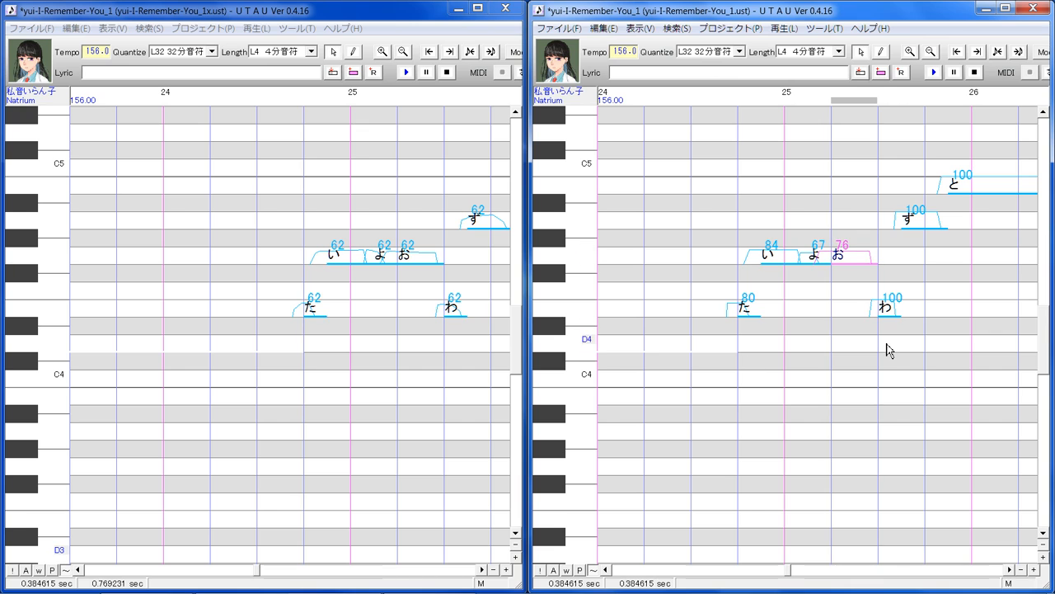
Set the intensity of the わ note in measure 25 to 76 and select the following ず note.
{"action": "left_click", "coordinate": [885, 307]}
{"action": "left_click_drag", "start_coordinate": [885, 309], "coordinate": [892, 314]}
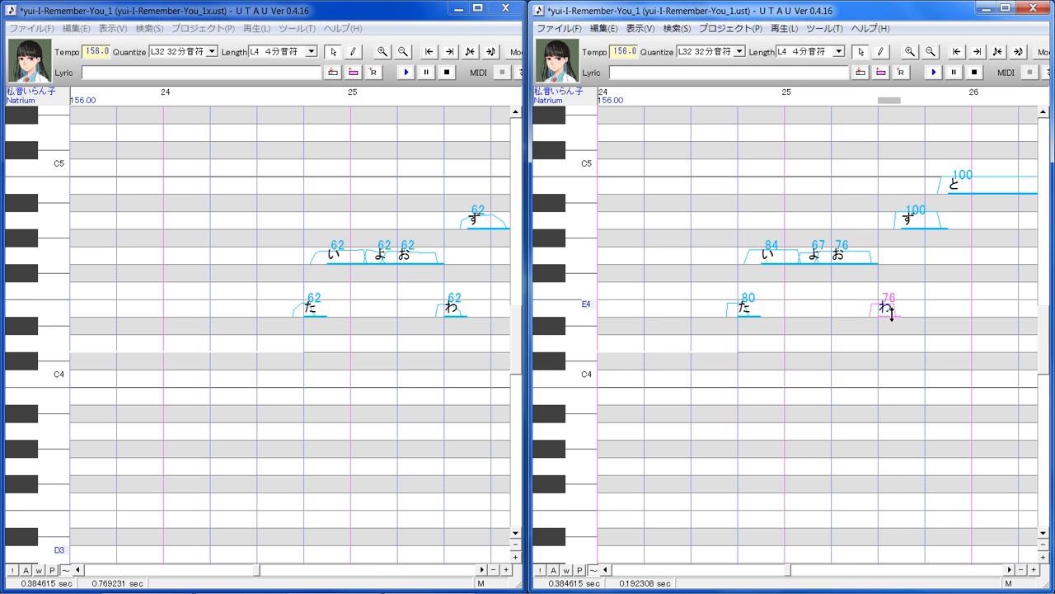
{"action": "left_click", "coordinate": [935, 286]}
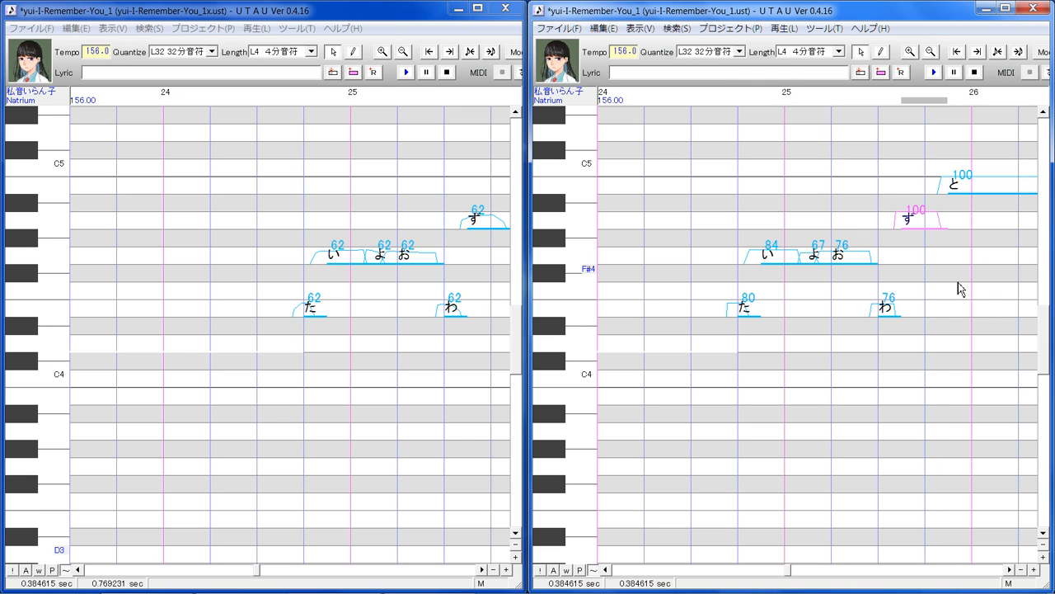
{"action": "left_click", "coordinate": [482, 569]}
{"action": "left_click", "coordinate": [482, 569]}
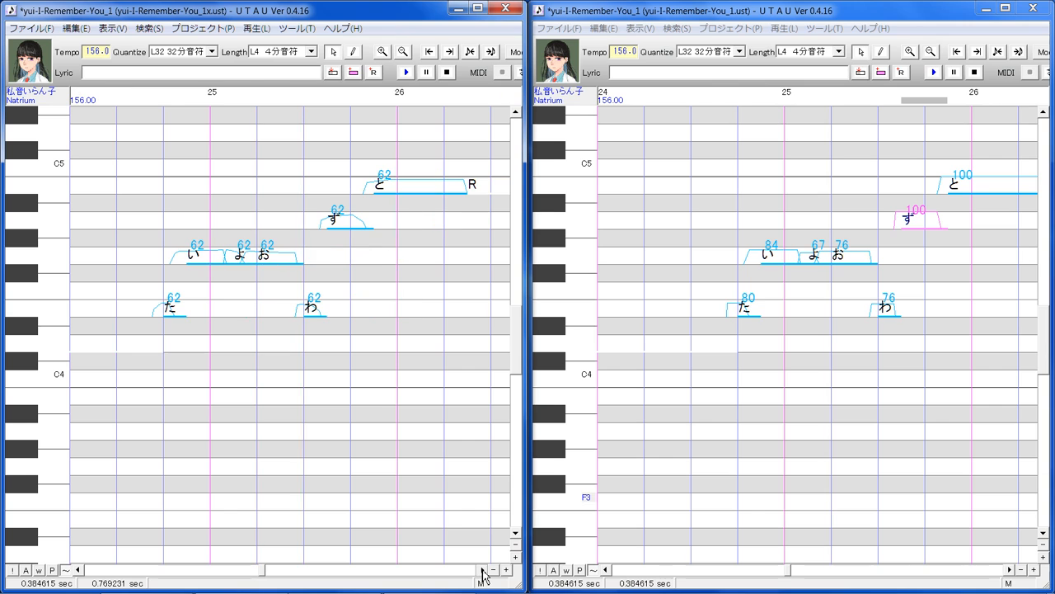
{"action": "left_click", "coordinate": [1010, 569]}
{"action": "left_click", "coordinate": [1010, 569]}
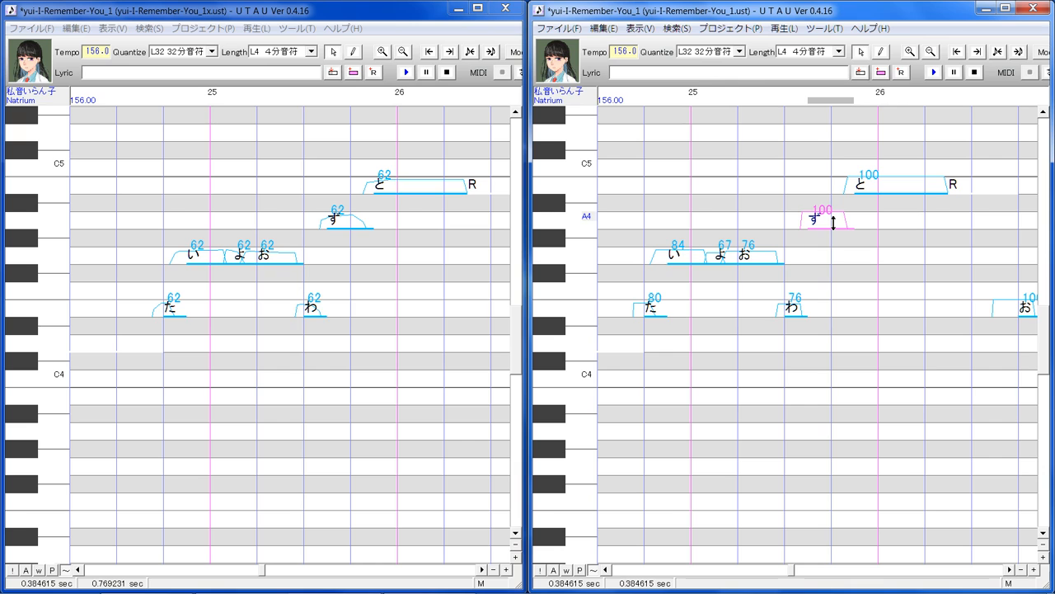
{"action": "double_click", "coordinate": [829, 72]}
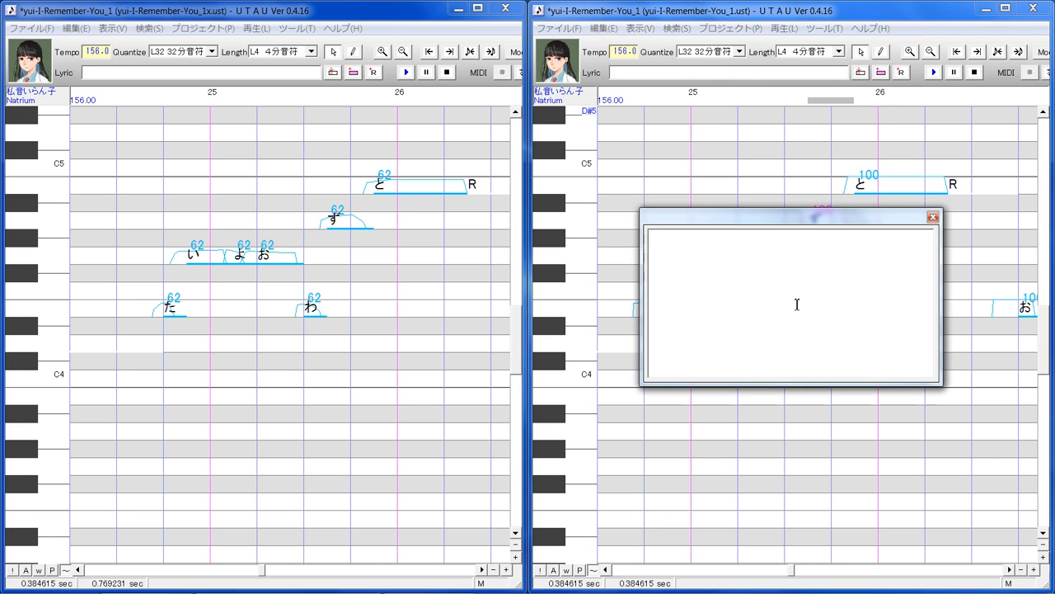
{"action": "type", "text": "S"}
{"action": "key", "text": "BackSpace"}
{"action": "key", "text": "BackSpace"}
{"action": "key", "text": "BackSpace"}
{"action": "key", "text": "BackSpace"}
{"action": "key", "text": "BackSpace"}
{"action": "key", "text": "BackSpace"}
{"action": "key", "text": "BackSpace"}
{"action": "key", "text": "BackSpace"}
{"action": "key", "text": "BackSpace"}
{"action": "key", "text": "BackSpace"}
{"action": "key", "text": "BackSpace"}
{"action": "key", "text": "BackSpace"}
{"action": "key", "text": "BackSpace"}
{"action": "left_click", "coordinate": [932, 217]}
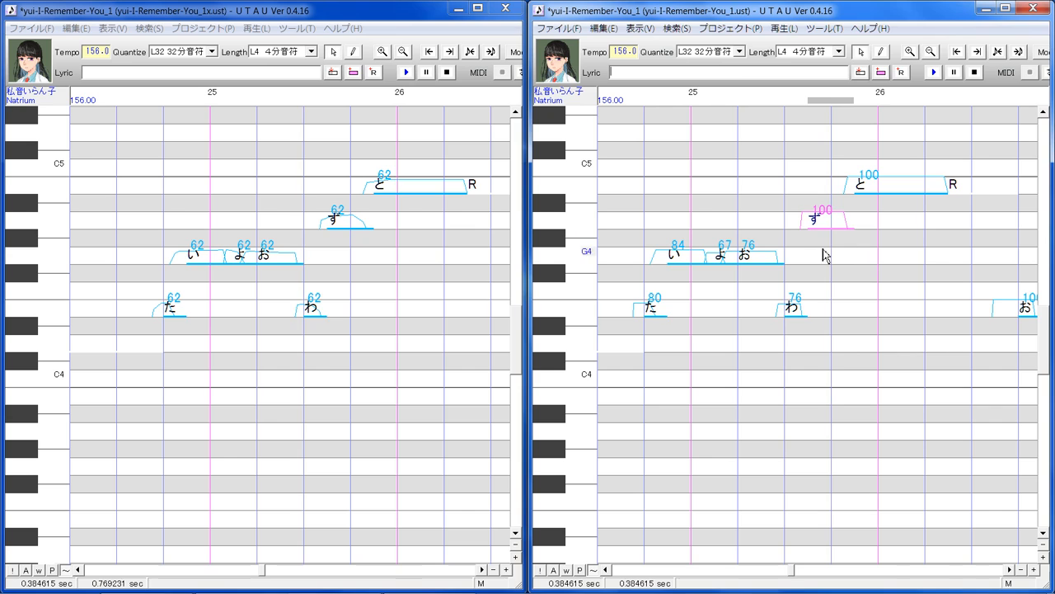
Set the intensity of the ず note in measure 25 to 79 and of the following と note to 81.
{"action": "left_click_drag", "start_coordinate": [830, 226], "coordinate": [830, 226]}
{"action": "left_click", "coordinate": [830, 218]}
{"action": "left_click", "coordinate": [904, 237]}
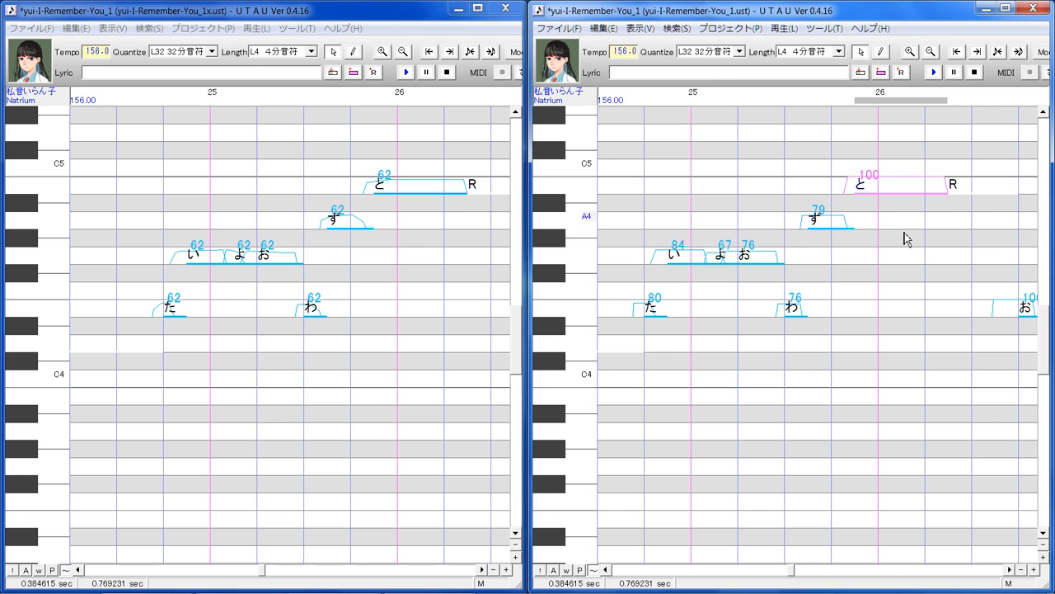
{"action": "mouse_move", "coordinate": [914, 184]}
{"action": "left_mouse_down"}
{"action": "mouse_move", "coordinate": [913, 198]}
{"action": "mouse_move", "coordinate": [901, 181]}
{"action": "left_mouse_up"}
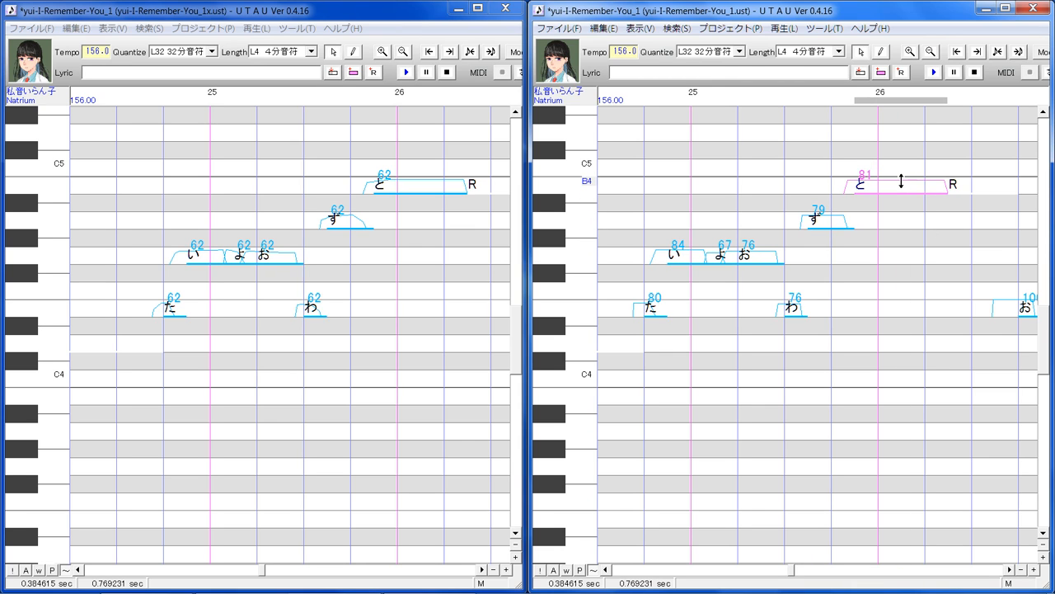
Set the intensity of the お note in measure 26 to 72 and of the following ぼ note to 84.
{"action": "left_click", "coordinate": [1009, 570]}
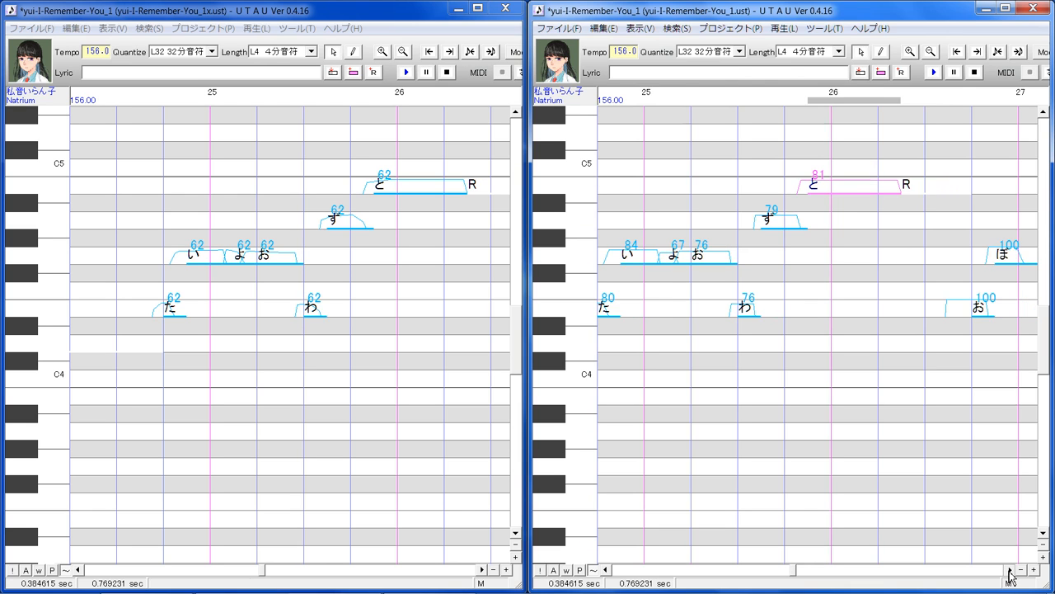
{"action": "left_click", "coordinate": [1010, 571]}
{"action": "left_click", "coordinate": [1010, 570]}
{"action": "left_click", "coordinate": [1010, 570]}
{"action": "left_click", "coordinate": [1009, 570]}
{"action": "left_click", "coordinate": [1010, 570]}
{"action": "left_click", "coordinate": [1010, 571]}
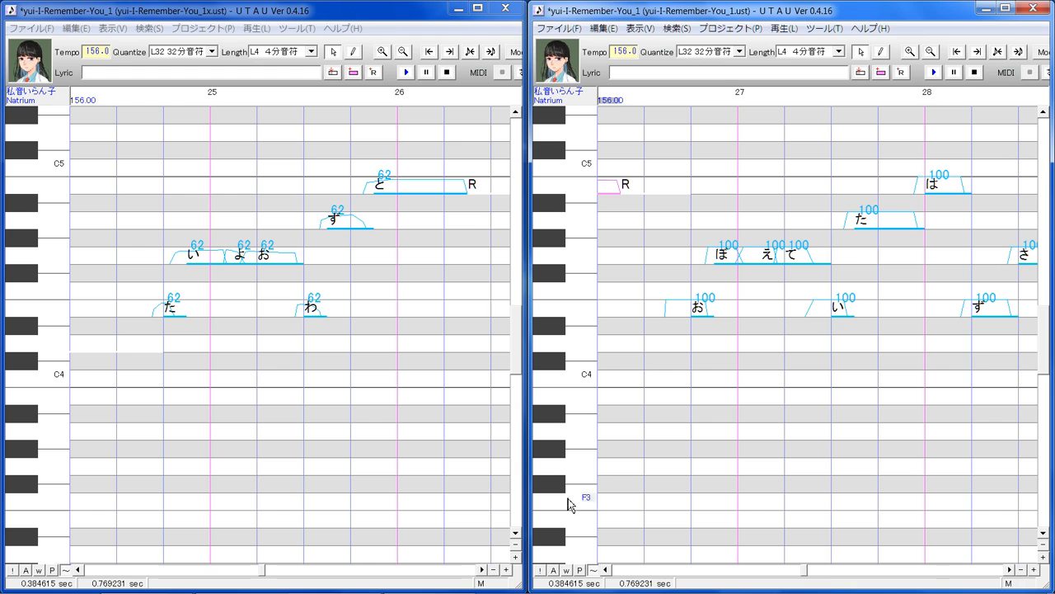
{"action": "left_click", "coordinate": [482, 569]}
{"action": "left_click", "coordinate": [482, 570]}
{"action": "left_click", "coordinate": [482, 570]}
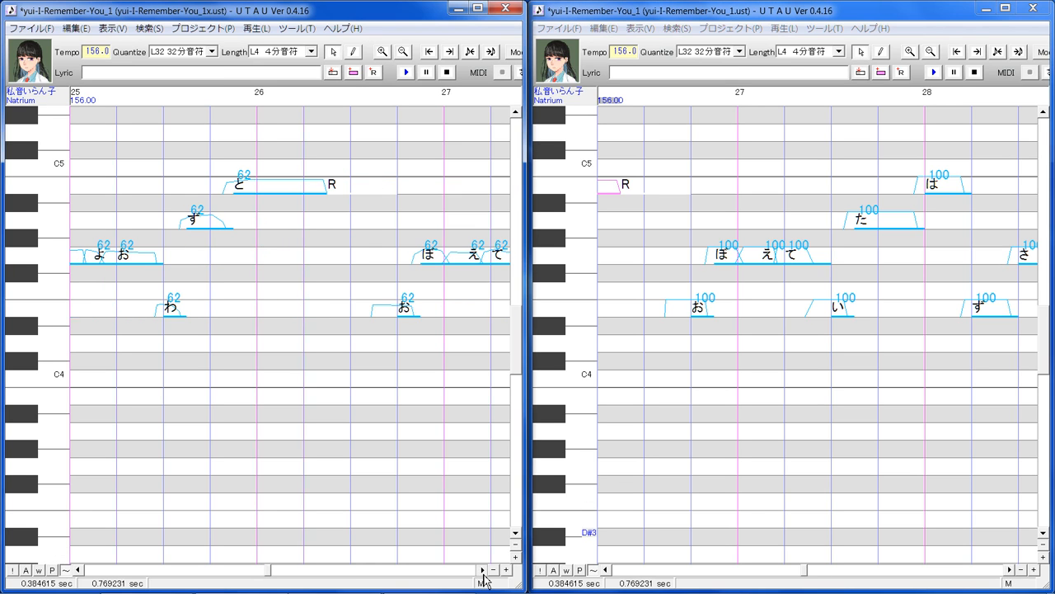
{"action": "left_click", "coordinate": [699, 309]}
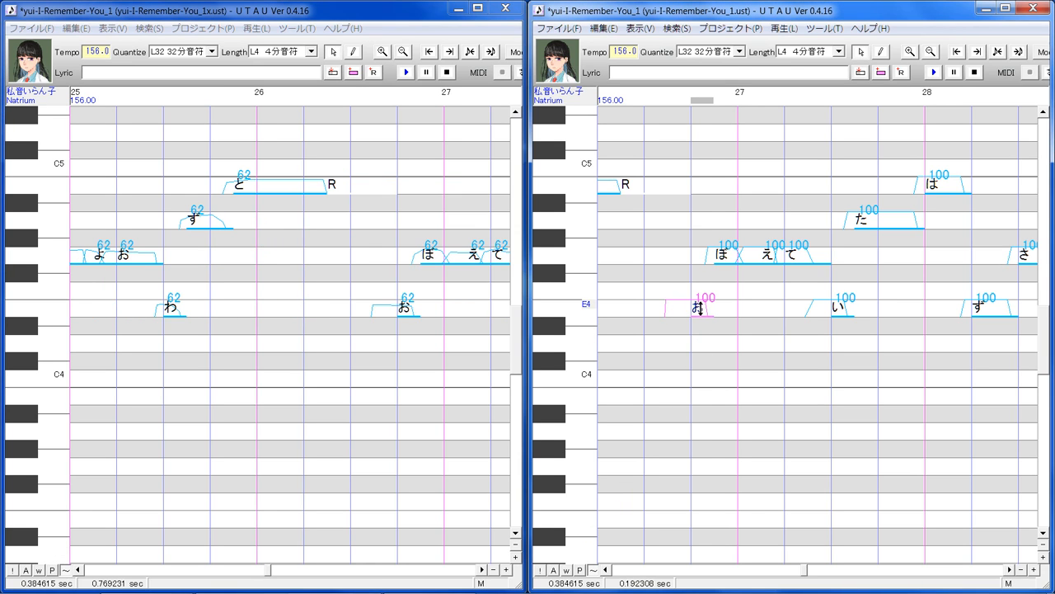
{"action": "mouse_move", "coordinate": [705, 307]}
{"action": "left_mouse_down"}
{"action": "mouse_move", "coordinate": [707, 322]}
{"action": "mouse_move", "coordinate": [705, 309]}
{"action": "left_mouse_up"}
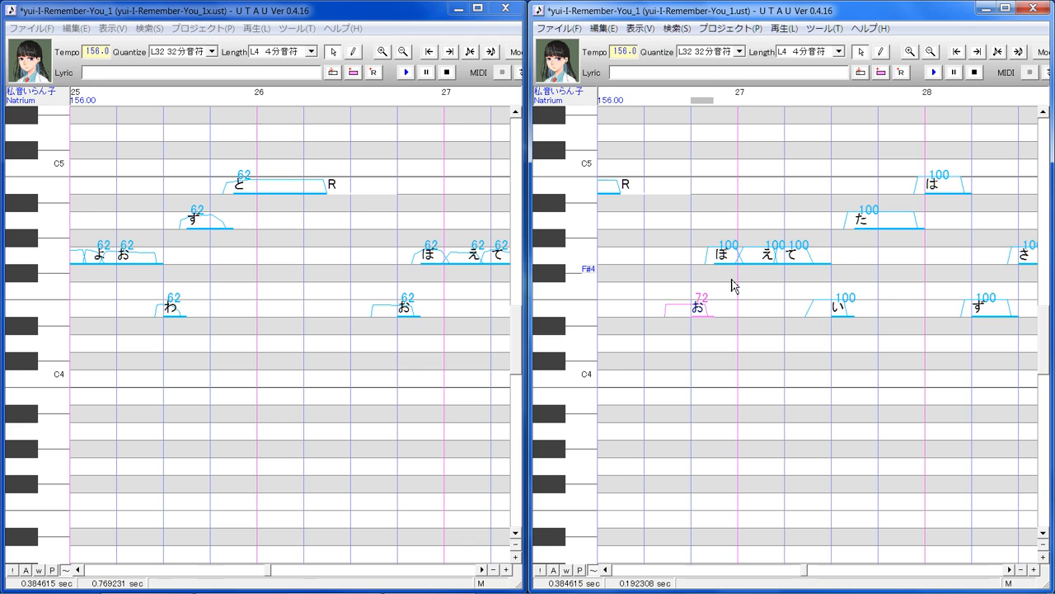
{"action": "left_click", "coordinate": [732, 280]}
{"action": "left_click_drag", "start_coordinate": [732, 261], "coordinate": [732, 262]}
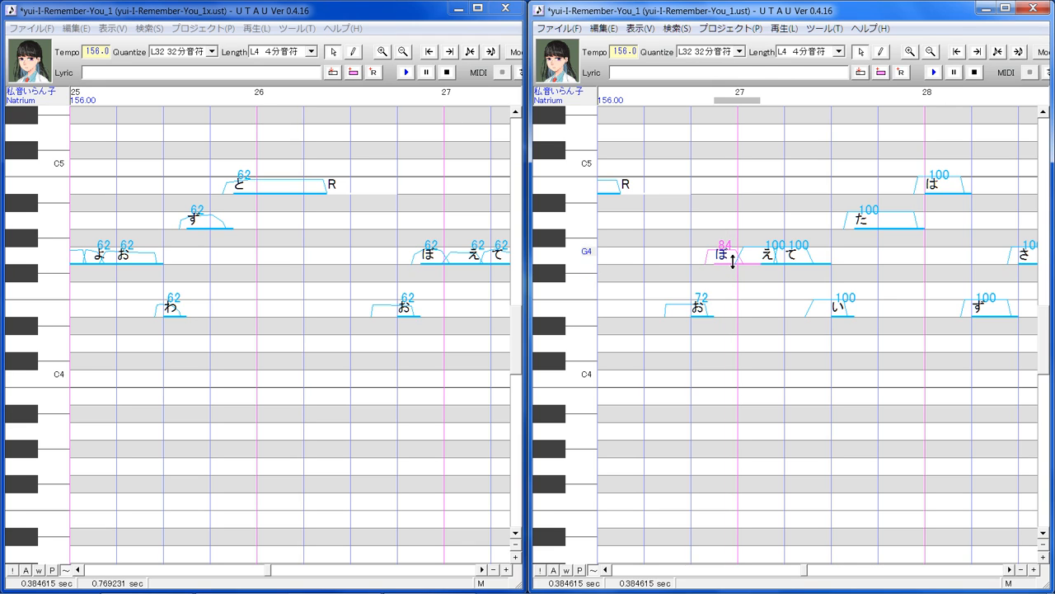
Set the intensity of the え note in measure 27 to 70 and of the following て note to 88.
{"action": "left_click", "coordinate": [771, 289]}
{"action": "left_click_drag", "start_coordinate": [775, 258], "coordinate": [777, 272]}
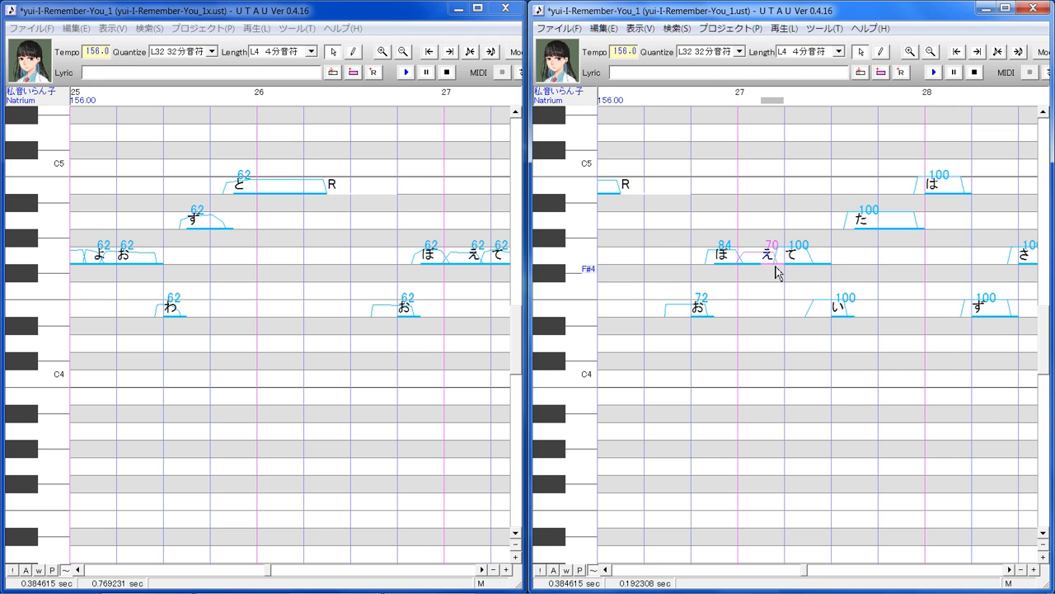
{"action": "left_click", "coordinate": [805, 284]}
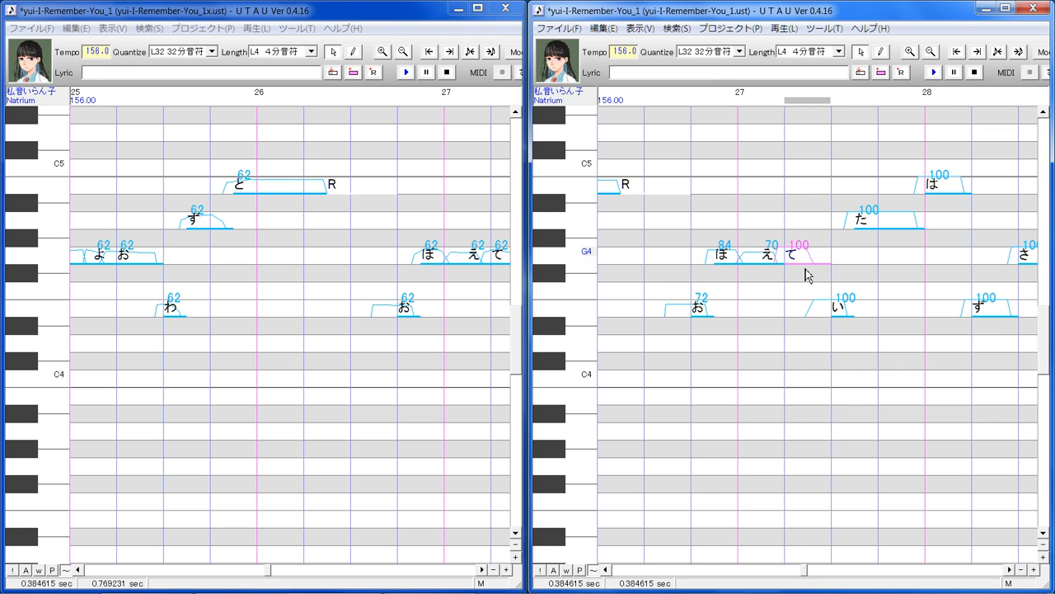
{"action": "left_click_drag", "start_coordinate": [809, 258], "coordinate": [808, 272]}
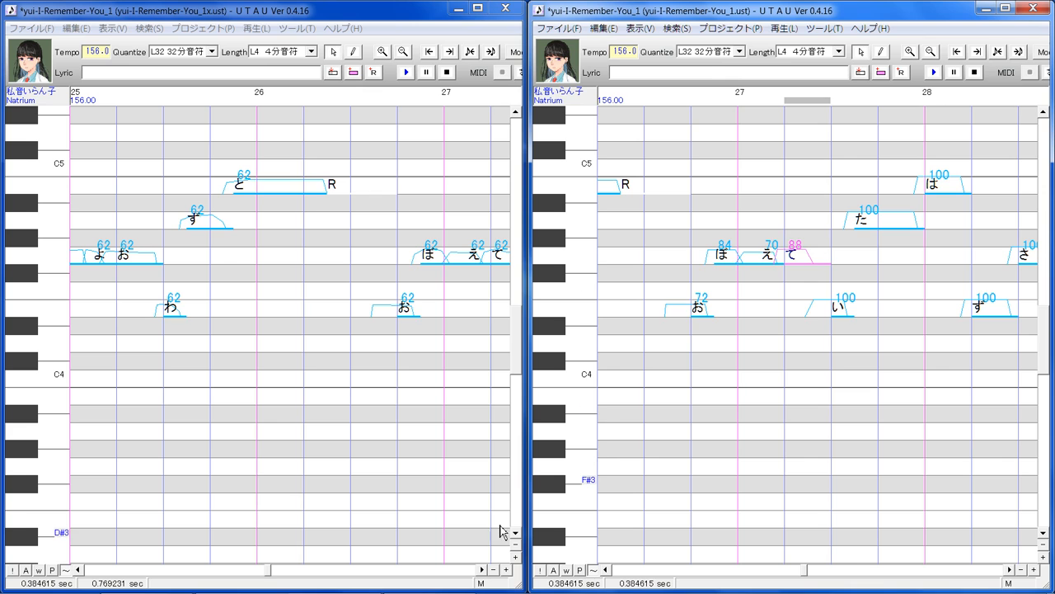
Set the intensity of the い note in measure 27 to 60.
{"action": "left_click", "coordinate": [483, 570]}
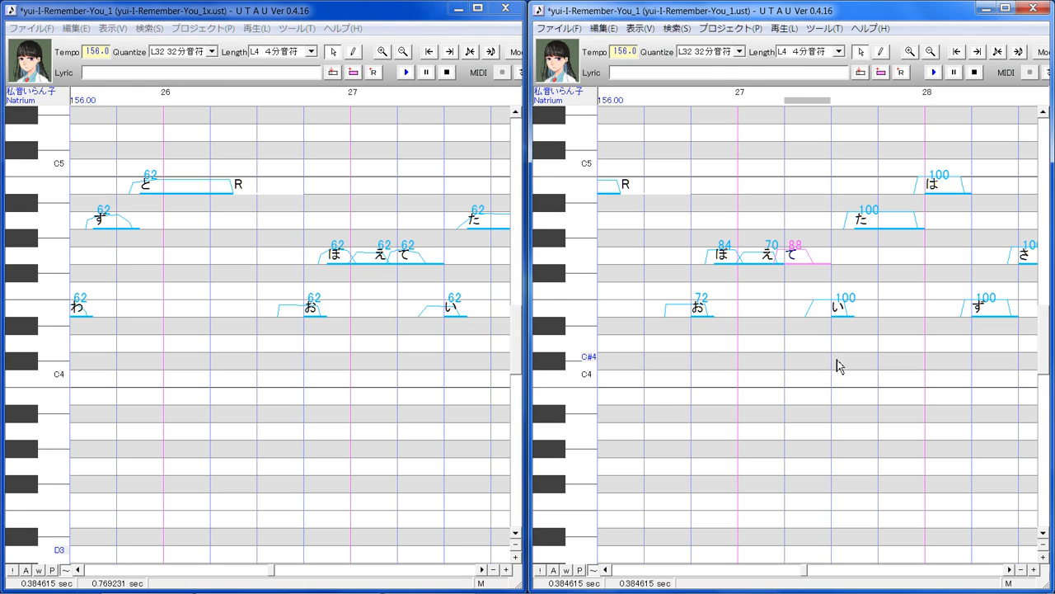
{"action": "left_click", "coordinate": [840, 310]}
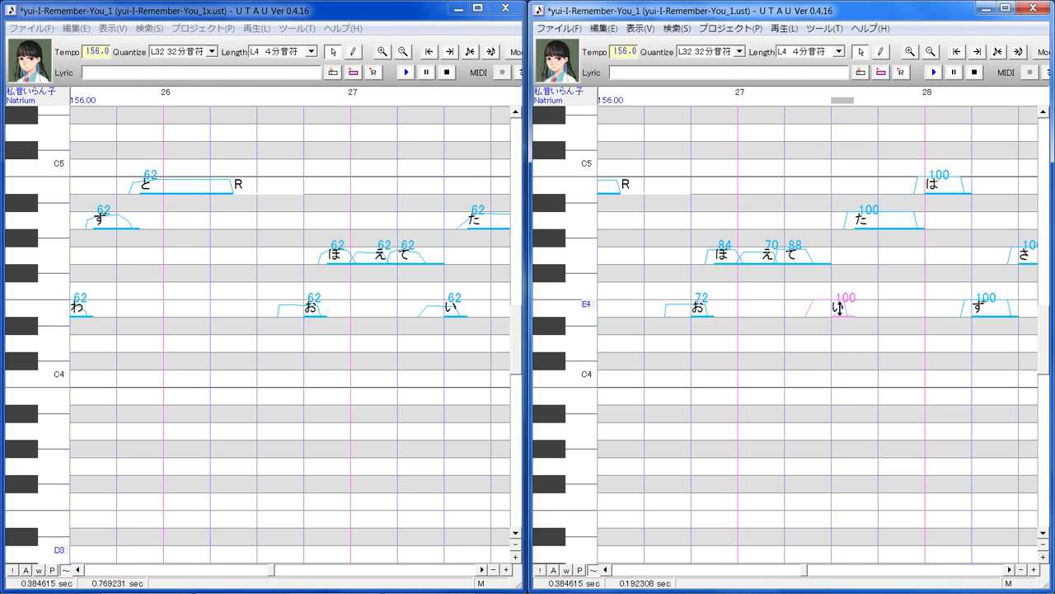
{"action": "left_click_drag", "start_coordinate": [843, 308], "coordinate": [844, 341]}
{"action": "left_click_drag", "start_coordinate": [846, 313], "coordinate": [846, 308]}
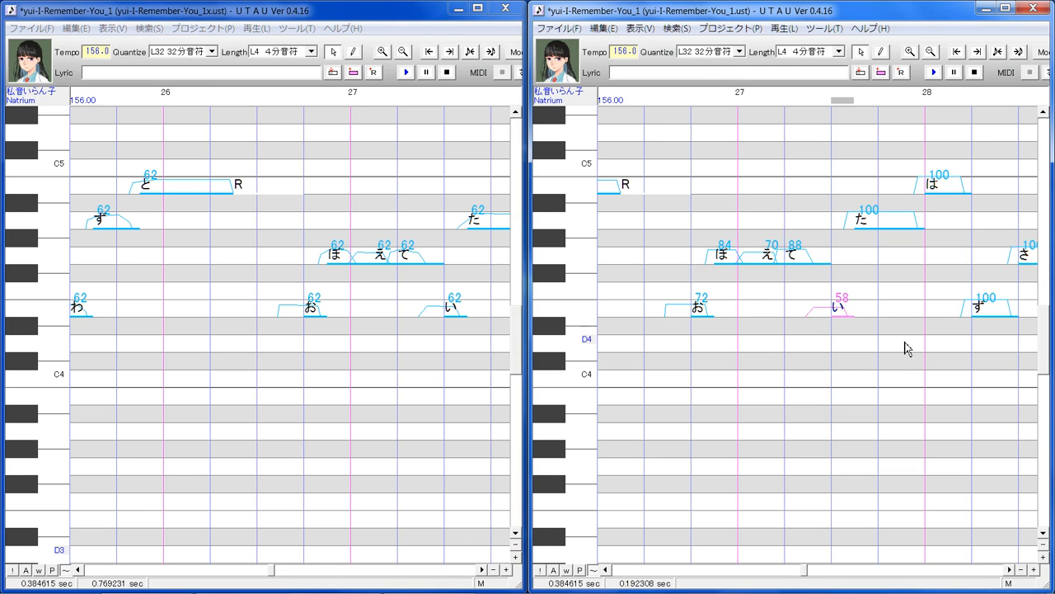
{"action": "left_click_drag", "start_coordinate": [849, 307], "coordinate": [848, 305]}
Set the intensity of the た note in measure 27 to 90 and of the following は note to 88.
{"action": "left_click", "coordinate": [483, 569]}
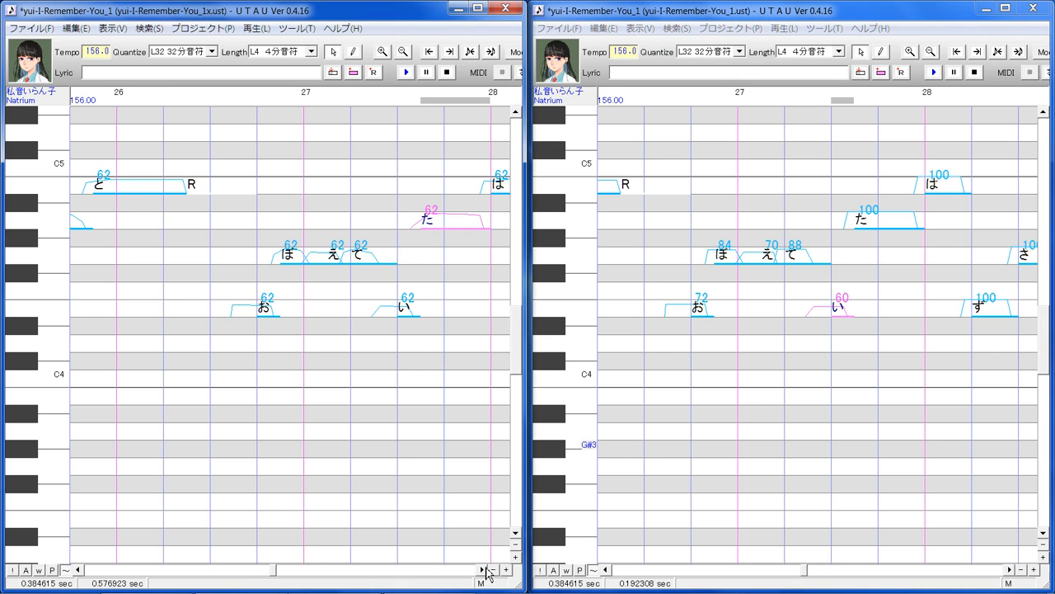
{"action": "left_click", "coordinate": [484, 569]}
{"action": "left_click", "coordinate": [484, 569]}
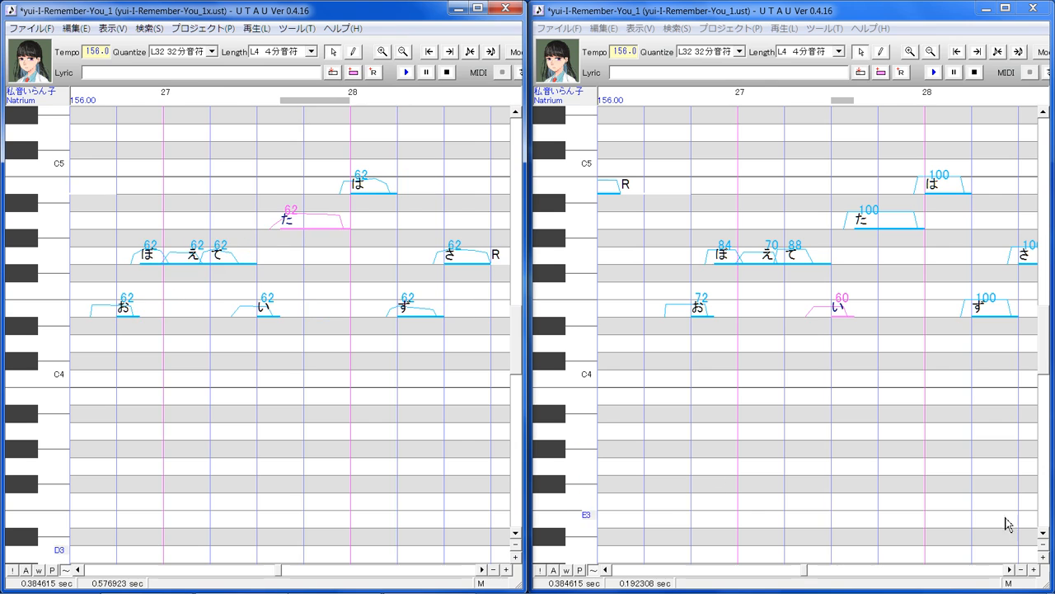
{"action": "left_click", "coordinate": [1009, 569]}
{"action": "left_click", "coordinate": [1010, 569]}
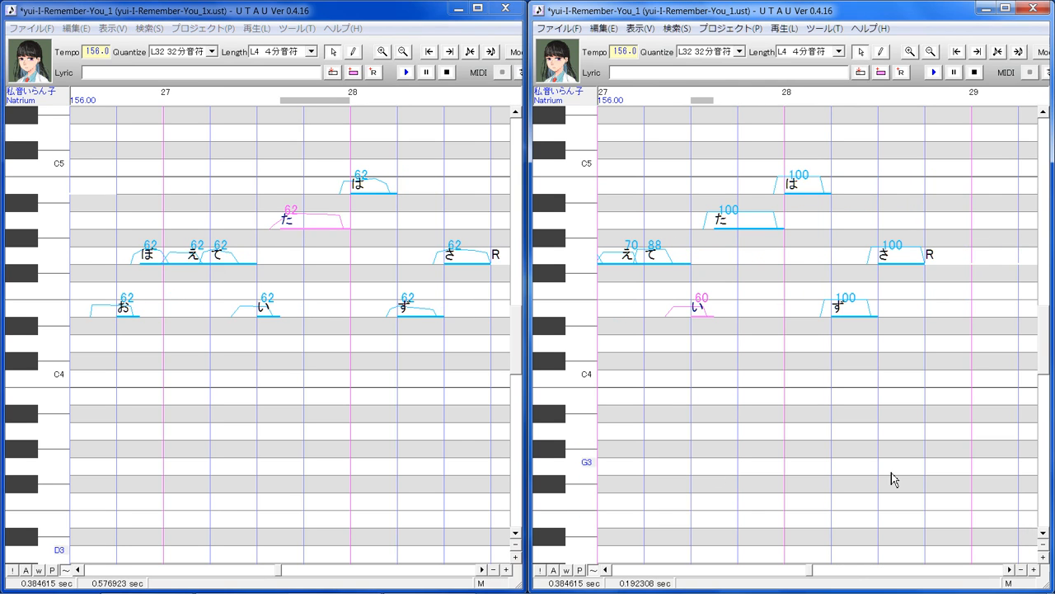
{"action": "left_click", "coordinate": [741, 219]}
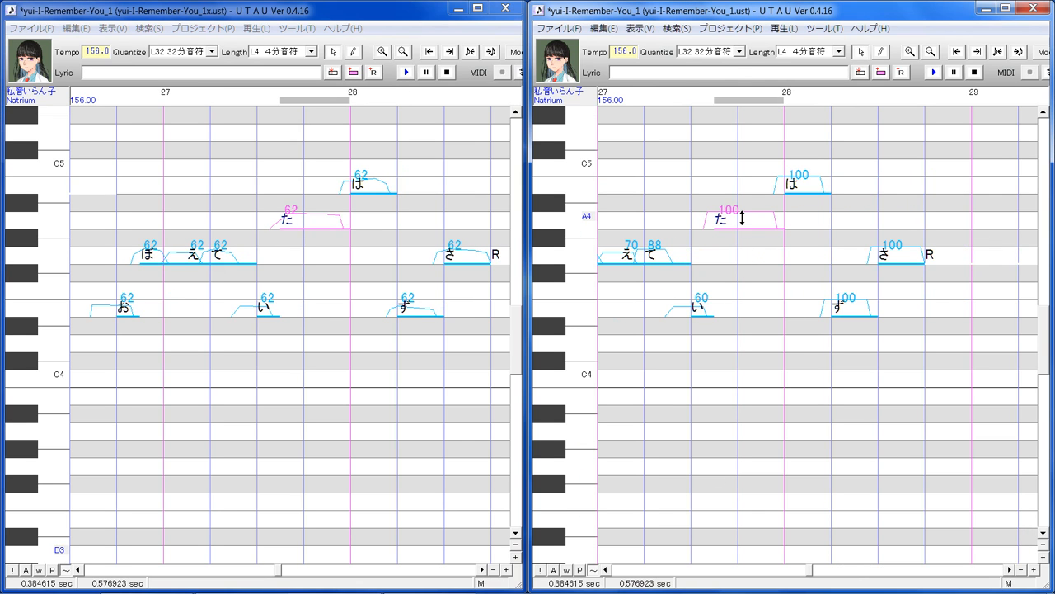
{"action": "left_click_drag", "start_coordinate": [742, 217], "coordinate": [742, 222]}
{"action": "left_click_drag", "start_coordinate": [746, 218], "coordinate": [746, 219]}
{"action": "left_click_drag", "start_coordinate": [753, 227], "coordinate": [753, 228]}
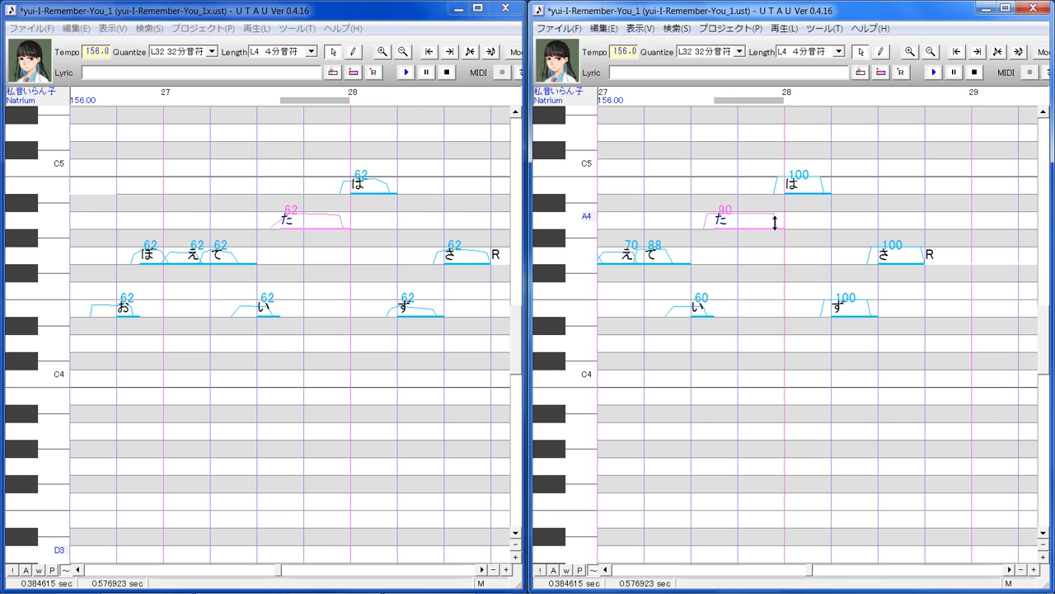
{"action": "left_click", "coordinate": [811, 187]}
{"action": "left_click_drag", "start_coordinate": [812, 191], "coordinate": [811, 187]}
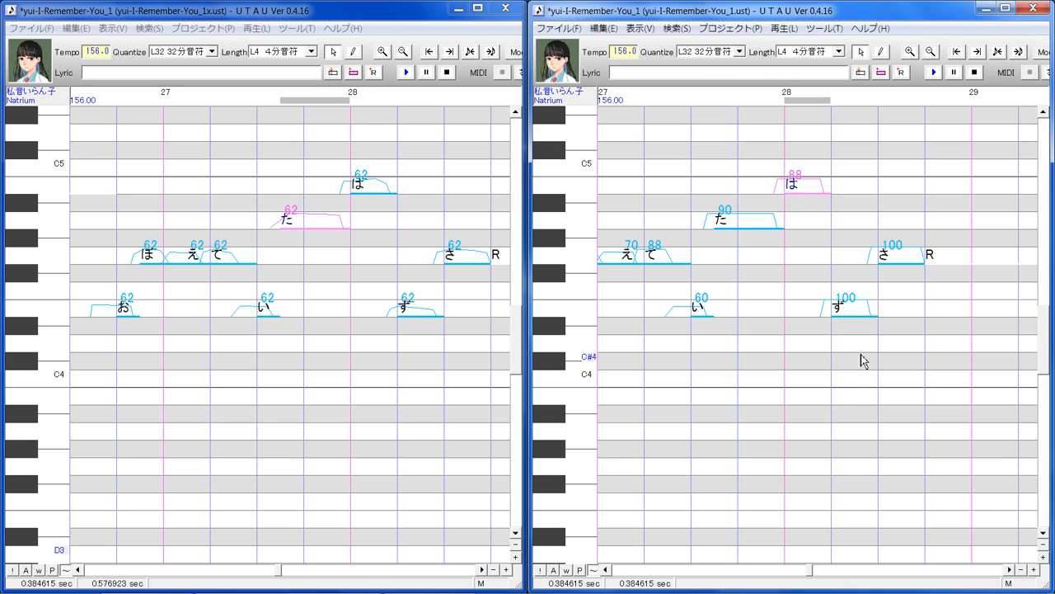
Set the intensity of the ず note in measure 28 to 59 and of the following さ note to 89.
{"action": "left_click", "coordinate": [854, 310]}
{"action": "mouse_move", "coordinate": [852, 301]}
{"action": "left_mouse_down"}
{"action": "mouse_move", "coordinate": [847, 323]}
{"action": "mouse_move", "coordinate": [849, 305]}
{"action": "mouse_move", "coordinate": [850, 314]}
{"action": "left_mouse_up"}
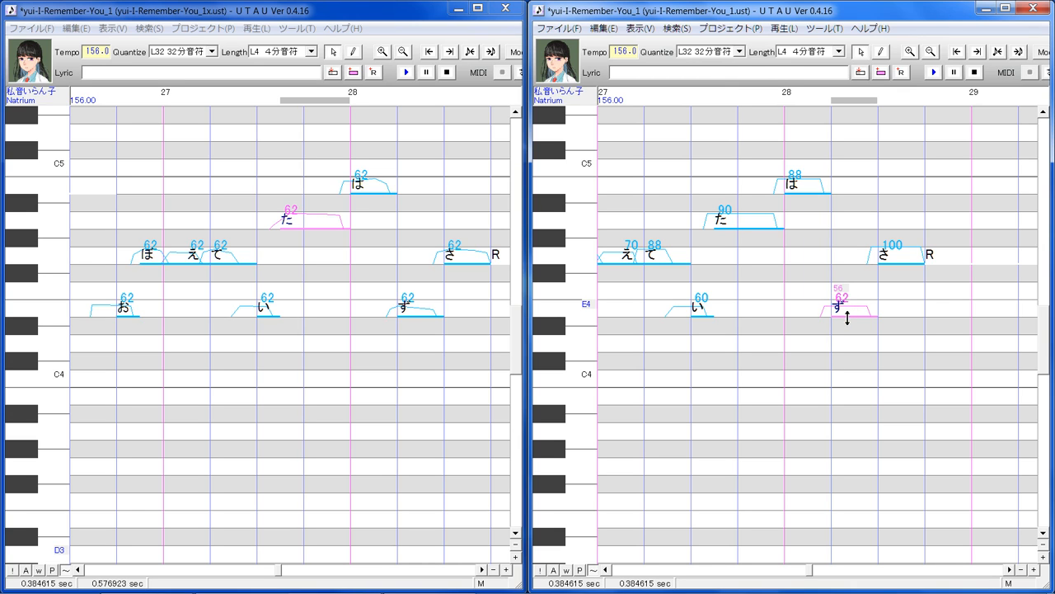
{"action": "left_click_drag", "start_coordinate": [847, 317], "coordinate": [858, 308]}
{"action": "left_click", "coordinate": [910, 303]}
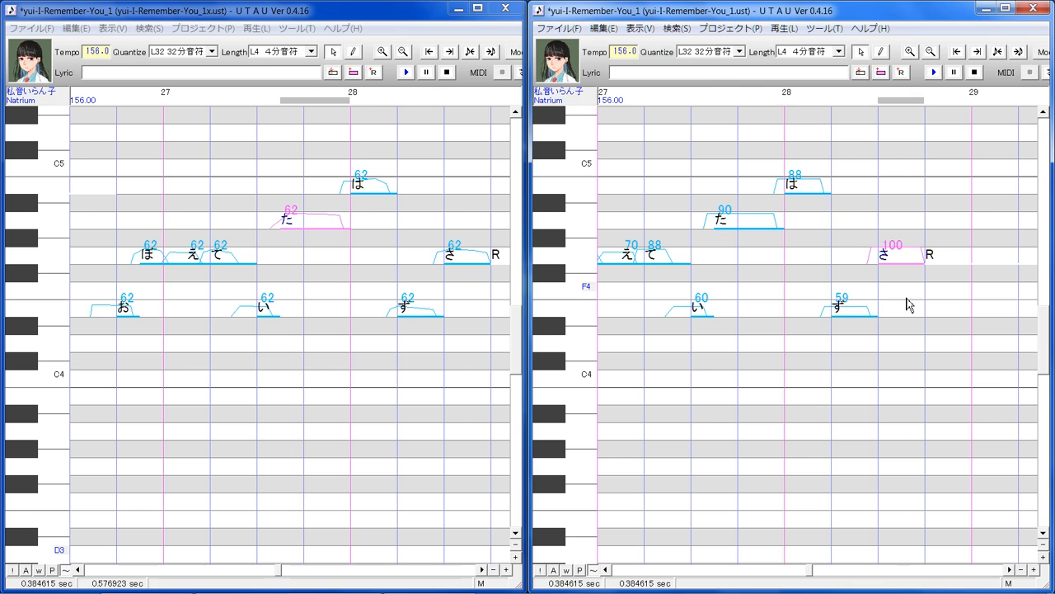
{"action": "left_click_drag", "start_coordinate": [905, 252], "coordinate": [905, 258]}
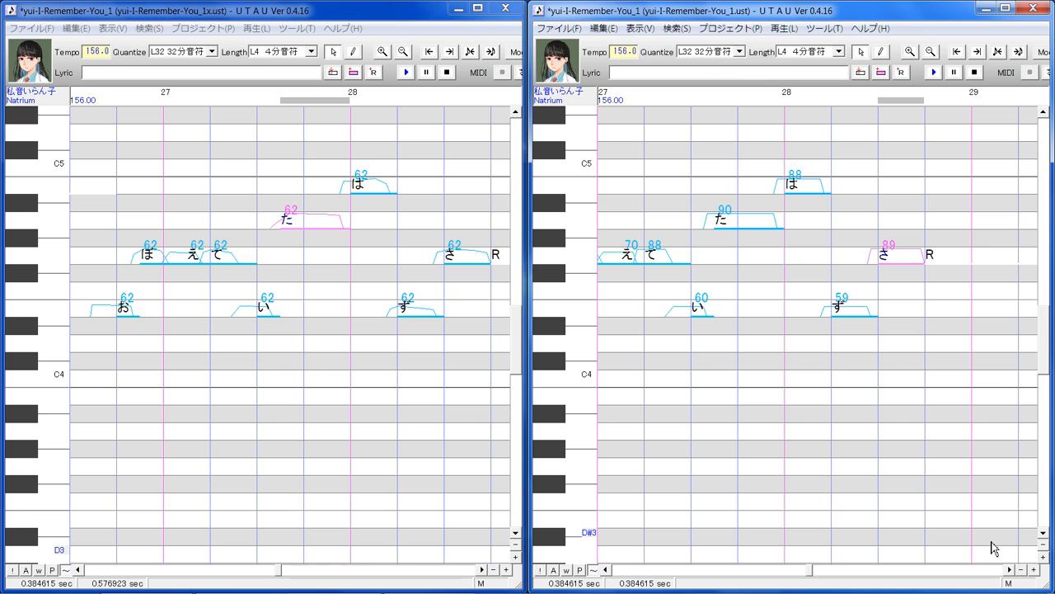
Set the intensity of the ね note in measure 29 to 60 and of the き note in measure 30 to 65.
{"action": "left_click", "coordinate": [1009, 569]}
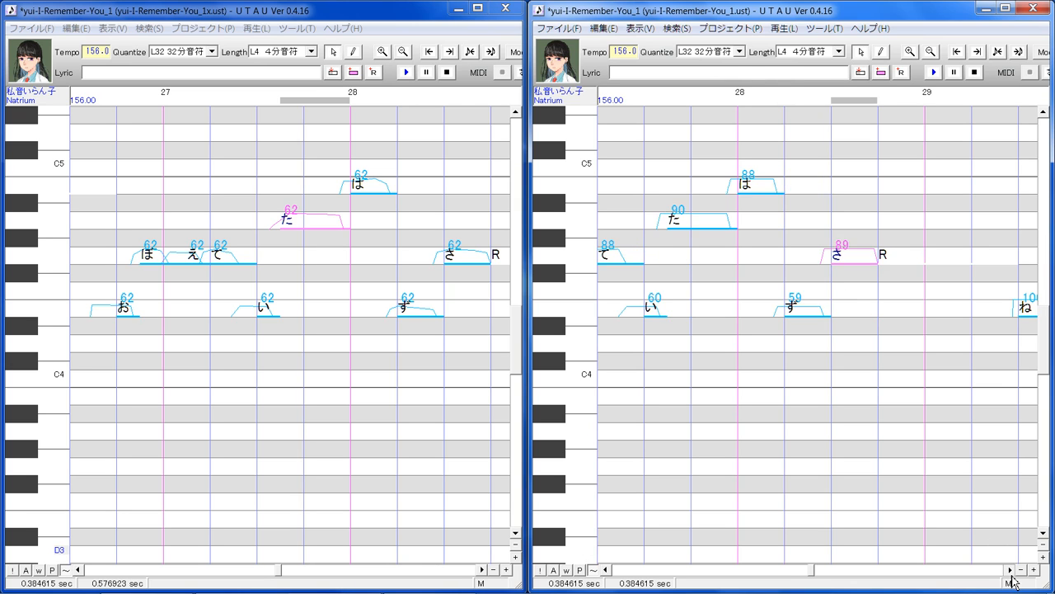
{"action": "left_click", "coordinate": [482, 569]}
{"action": "left_click", "coordinate": [482, 569]}
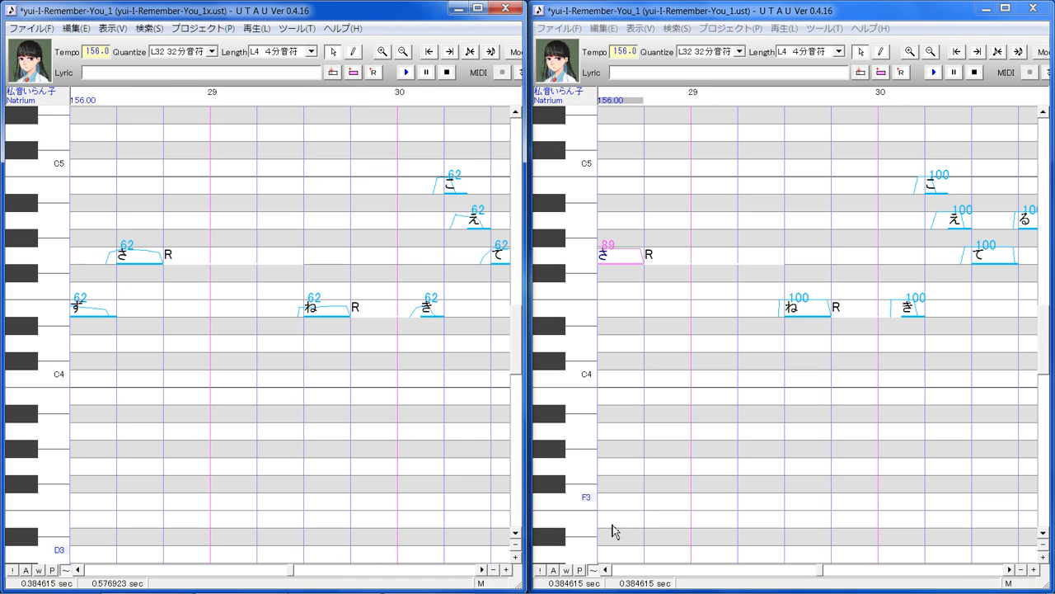
{"action": "left_click", "coordinate": [803, 307]}
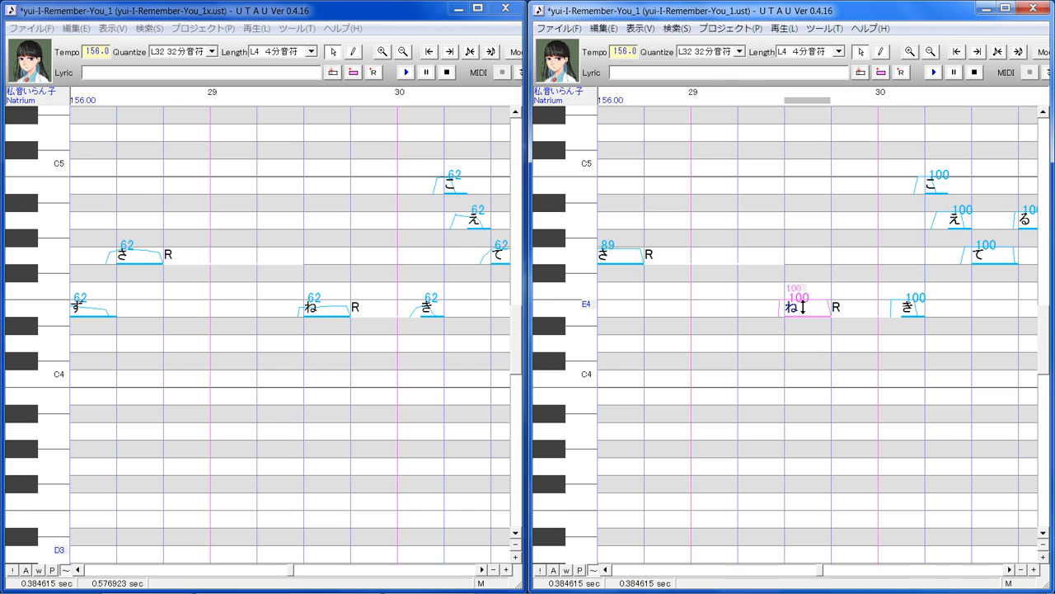
{"action": "left_click_drag", "start_coordinate": [803, 306], "coordinate": [819, 322]}
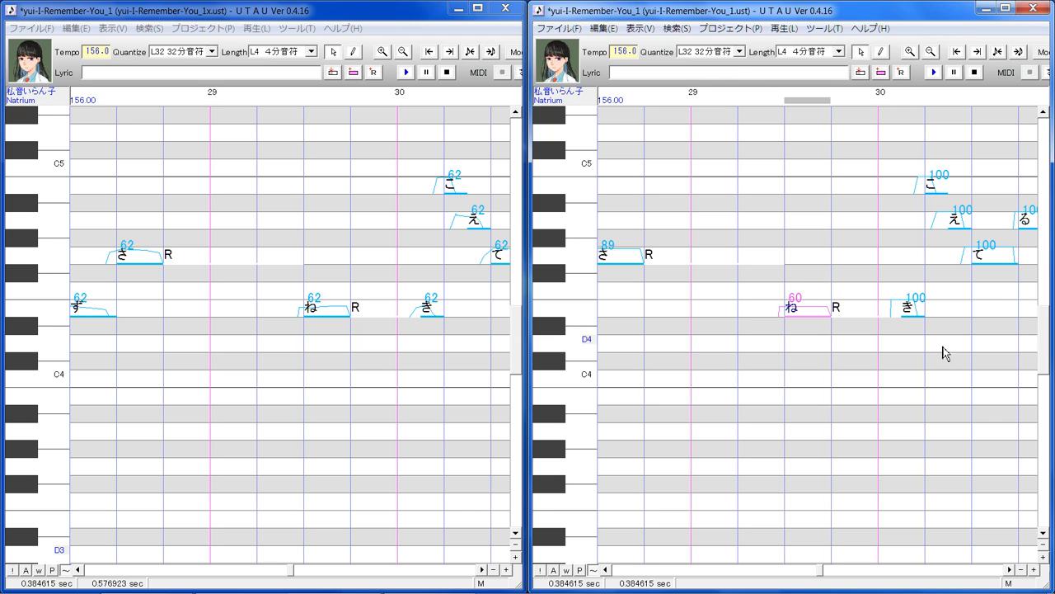
{"action": "left_click", "coordinate": [914, 355]}
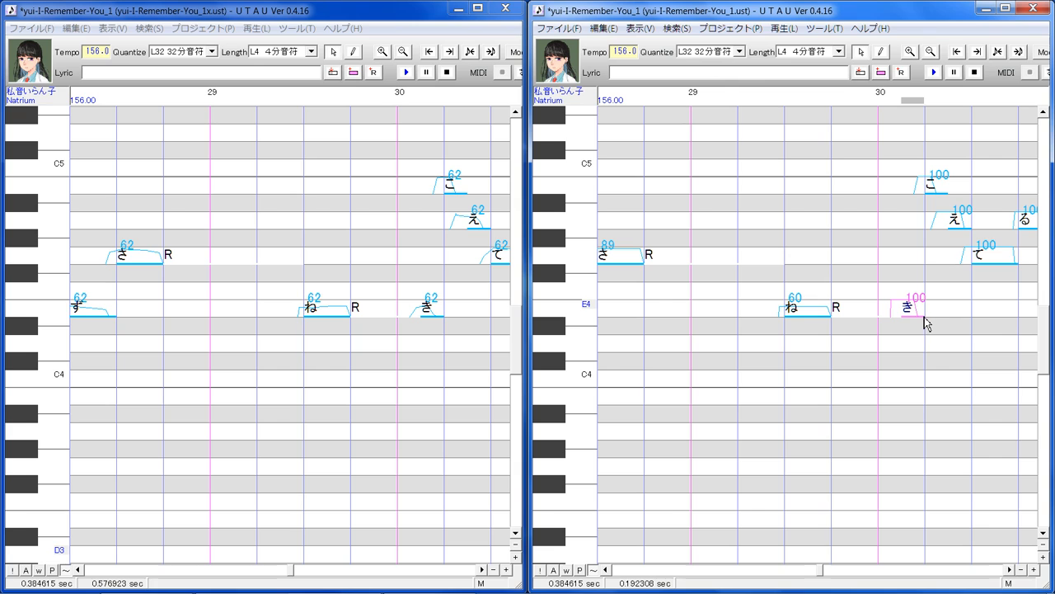
{"action": "left_click_drag", "start_coordinate": [922, 304], "coordinate": [918, 314]}
Set the intensity of the こ note in measure 30 to 94 and of the following え note to 79.
{"action": "left_click", "coordinate": [942, 259]}
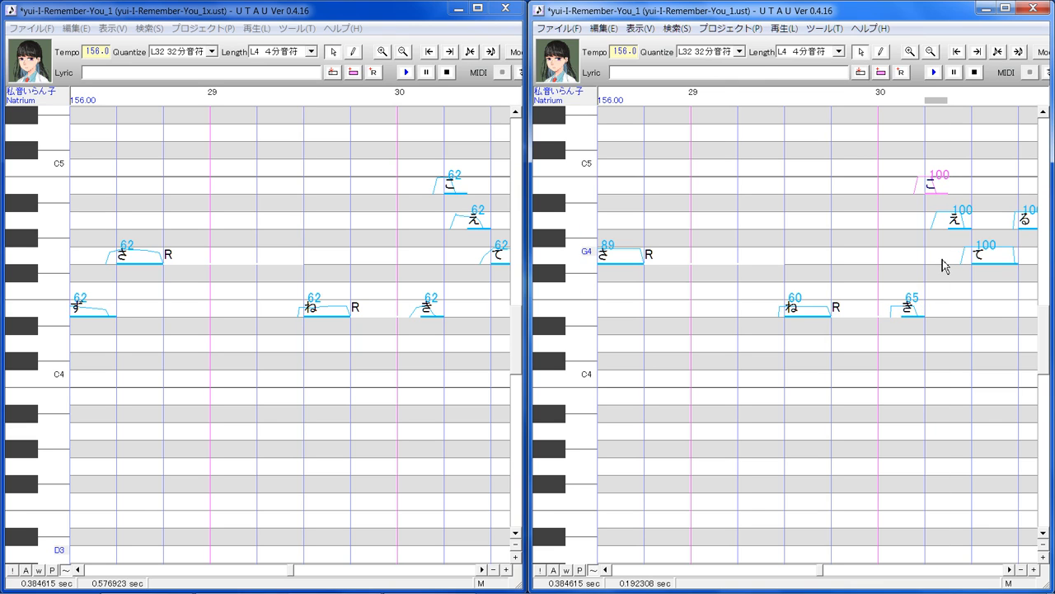
{"action": "left_click", "coordinate": [1012, 570]}
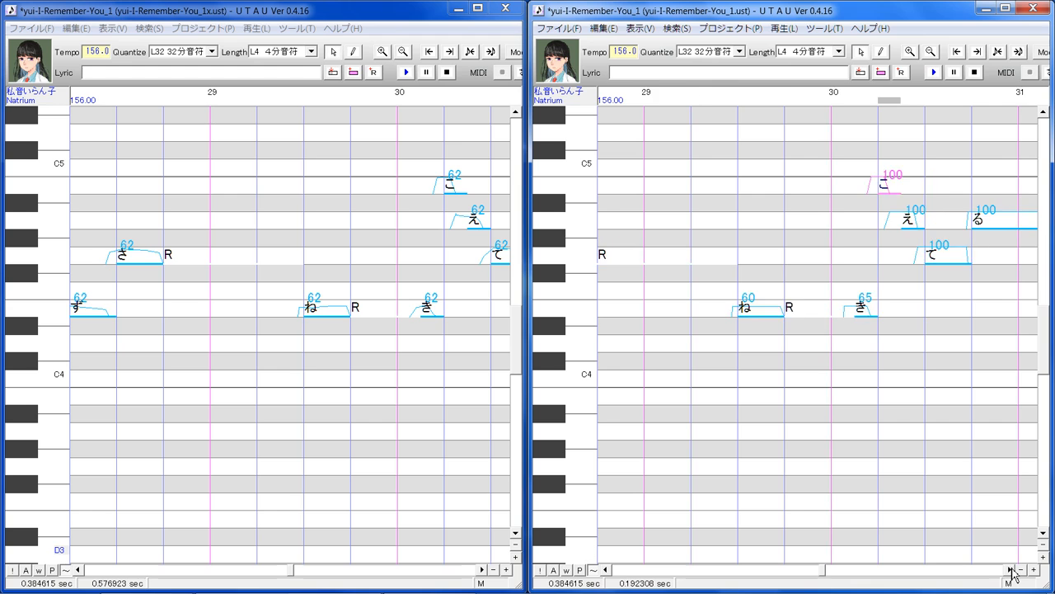
{"action": "left_click", "coordinate": [1011, 570]}
{"action": "left_click", "coordinate": [1011, 571]}
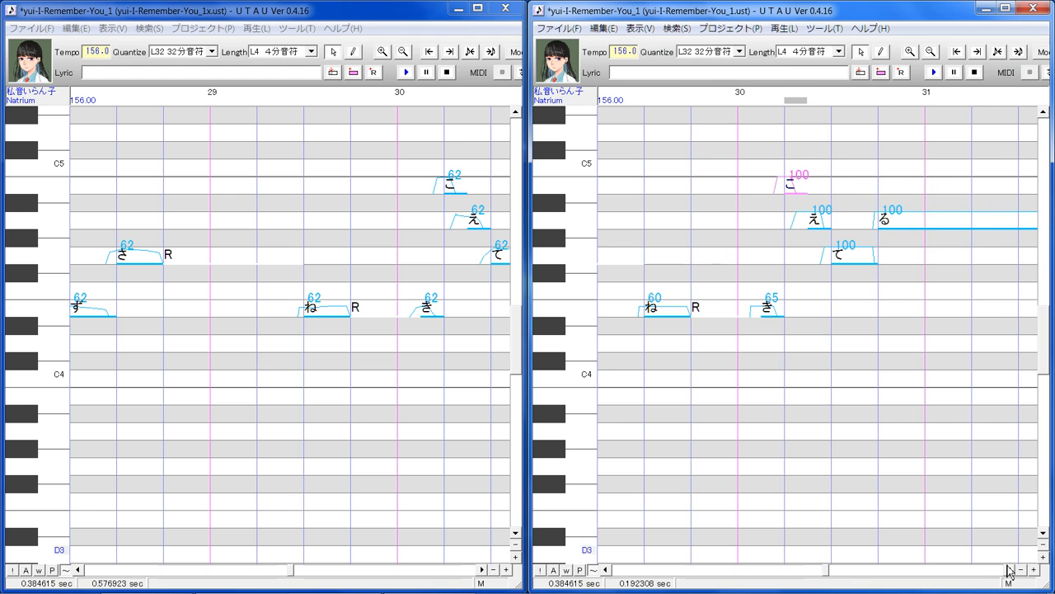
{"action": "left_click", "coordinate": [482, 570]}
{"action": "left_click", "coordinate": [482, 569]}
{"action": "left_click", "coordinate": [482, 570]}
{"action": "left_click", "coordinate": [482, 570]}
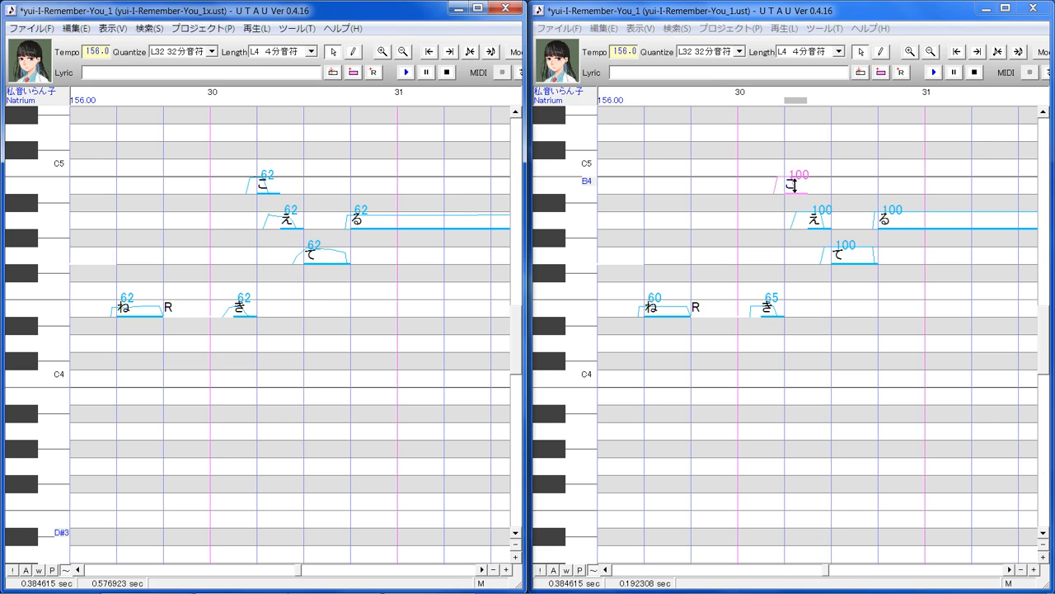
{"action": "left_click_drag", "start_coordinate": [795, 185], "coordinate": [798, 188]}
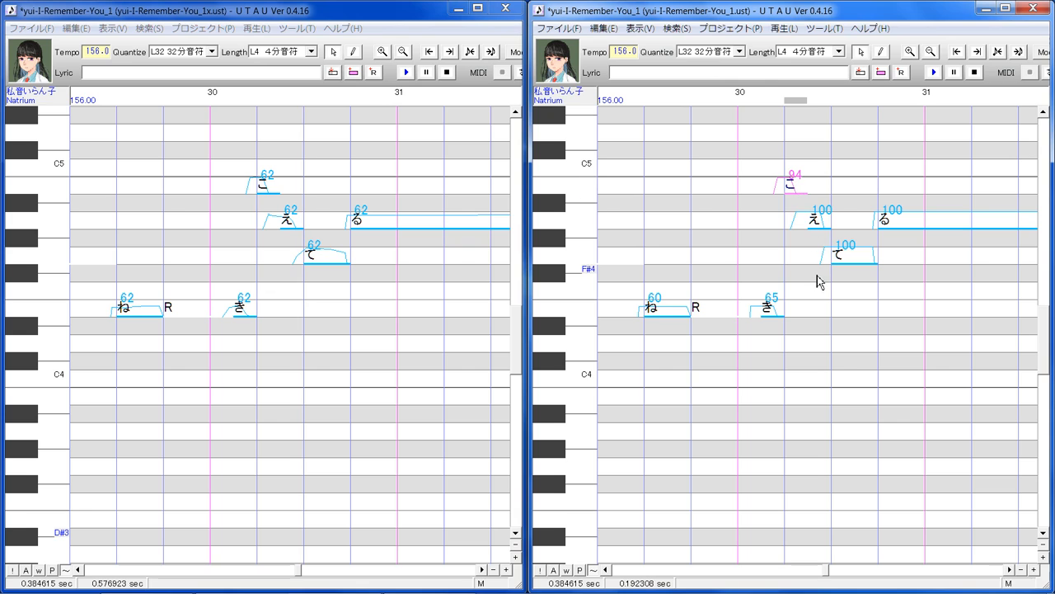
{"action": "left_click", "coordinate": [818, 223]}
{"action": "mouse_move", "coordinate": [816, 219]}
{"action": "left_mouse_down"}
{"action": "mouse_move", "coordinate": [814, 236]}
{"action": "mouse_move", "coordinate": [816, 218]}
{"action": "left_mouse_up"}
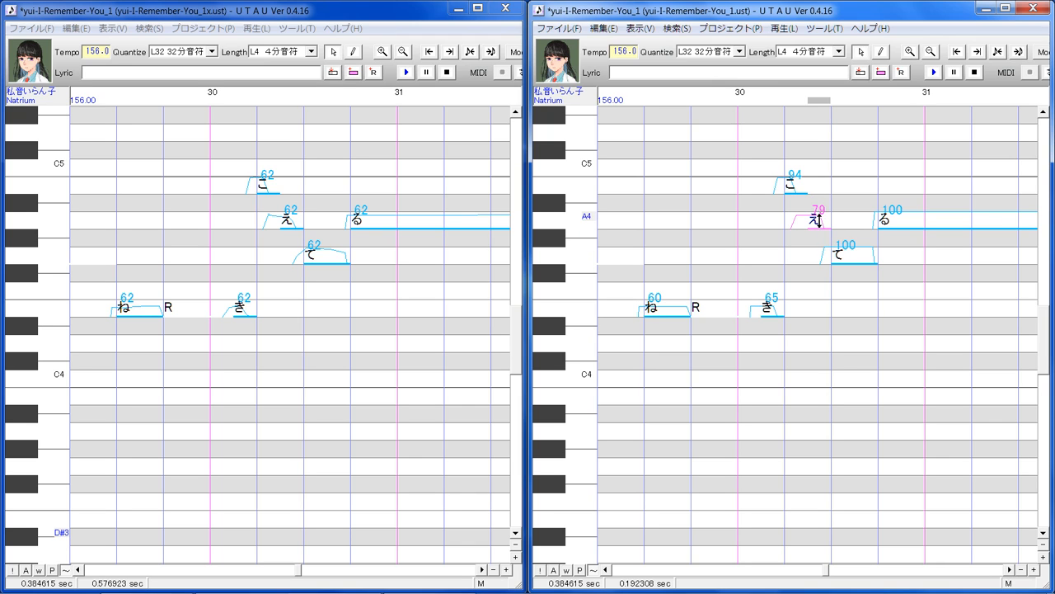
Set the intensity of the て note in measure 30 to 84 and of the following long る note to 82.
{"action": "left_click", "coordinate": [858, 257]}
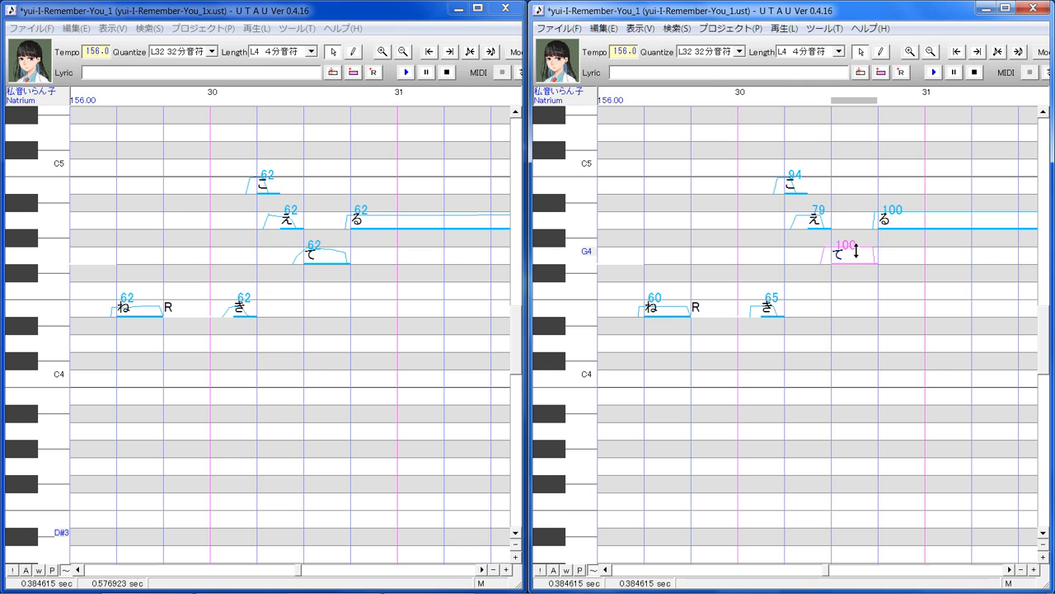
{"action": "left_click_drag", "start_coordinate": [858, 259], "coordinate": [869, 220]}
{"action": "left_click", "coordinate": [907, 223]}
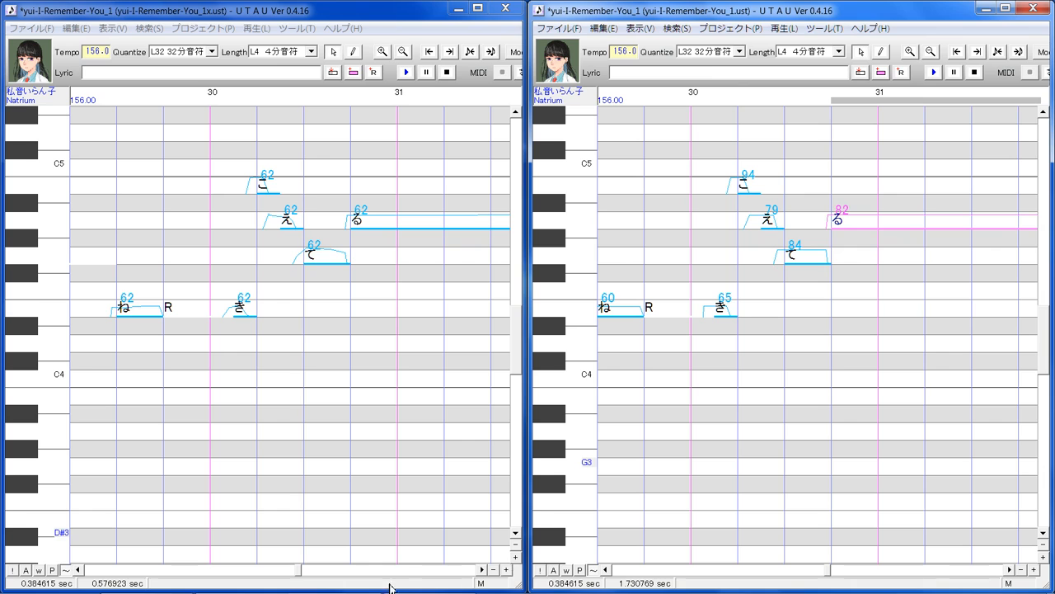
Set the intensity of the な note at the start of the phrase in measure 32 to 65.
{"action": "left_click", "coordinate": [482, 569]}
{"action": "left_click", "coordinate": [482, 569]}
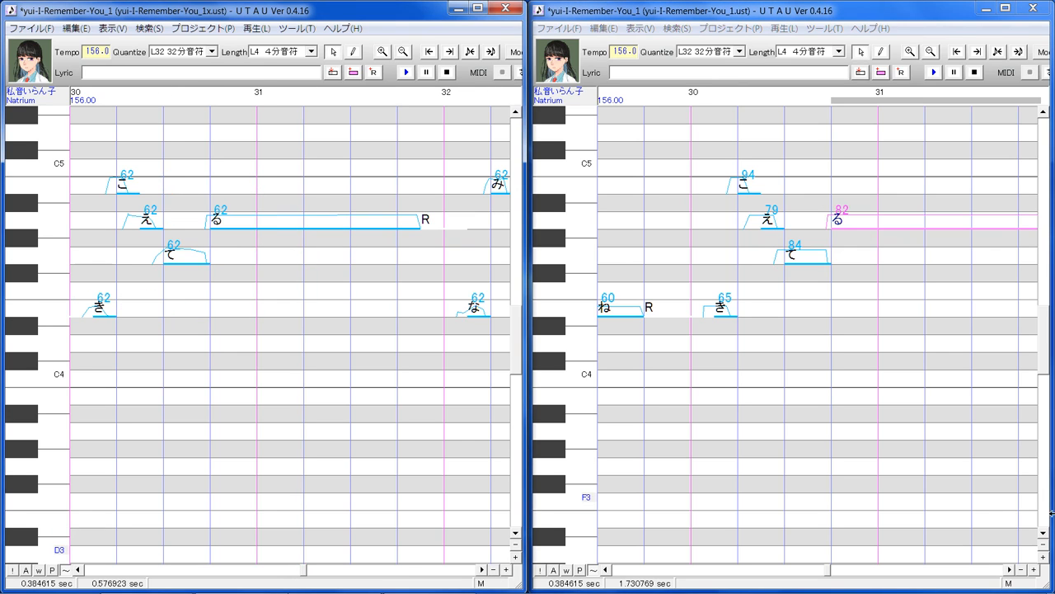
{"action": "left_click_drag", "start_coordinate": [1008, 572], "coordinate": [1008, 572]}
{"action": "left_click", "coordinate": [483, 569]}
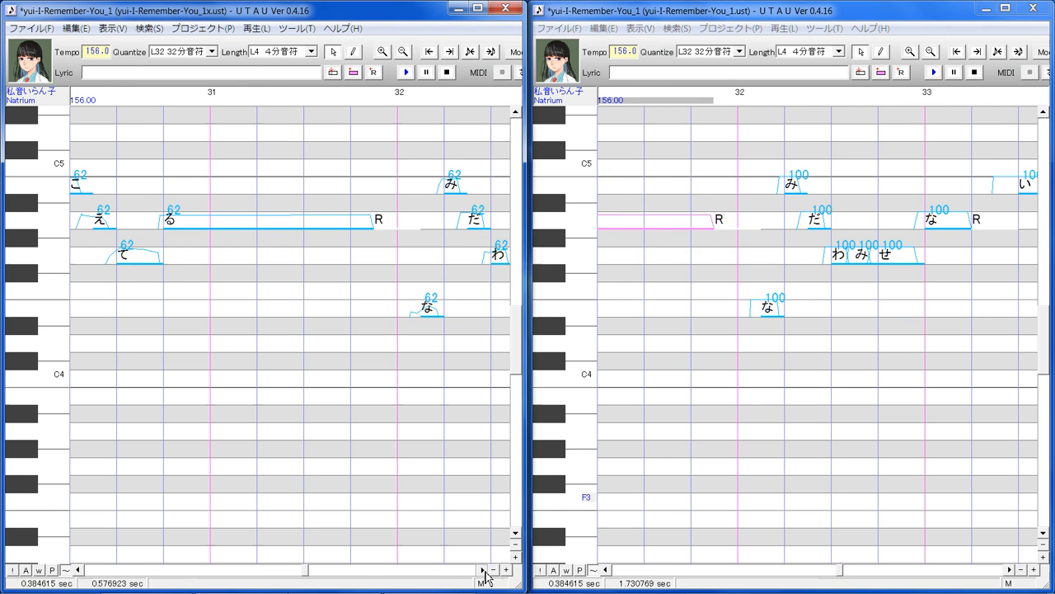
{"action": "left_click", "coordinate": [483, 570]}
{"action": "left_click", "coordinate": [483, 570]}
{"action": "left_click", "coordinate": [483, 570]}
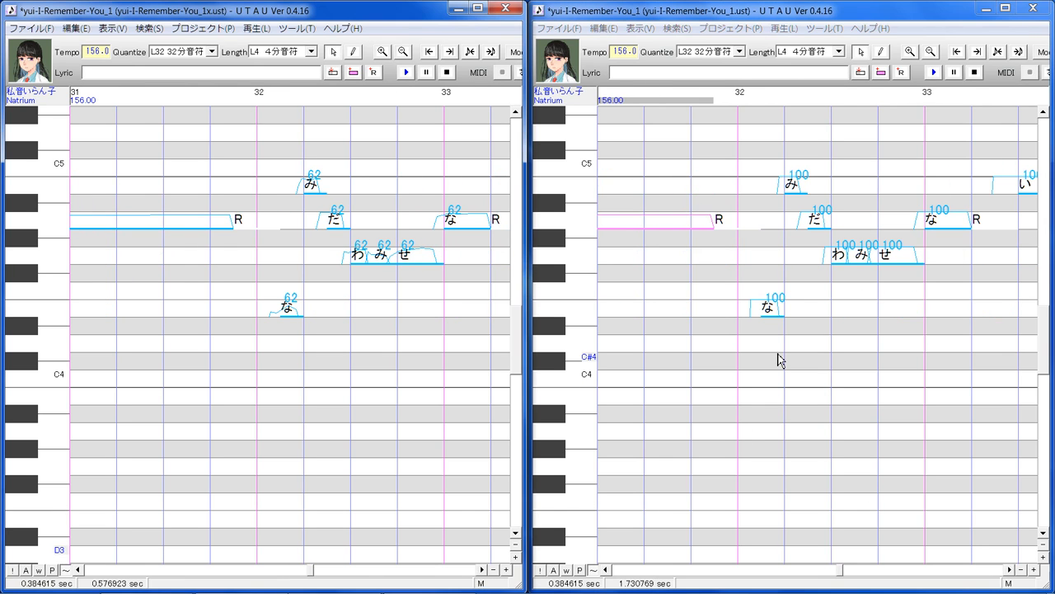
{"action": "left_click", "coordinate": [767, 311]}
{"action": "mouse_move", "coordinate": [766, 314]}
{"action": "left_mouse_down"}
{"action": "mouse_move", "coordinate": [770, 322]}
{"action": "mouse_move", "coordinate": [779, 309]}
{"action": "left_mouse_up"}
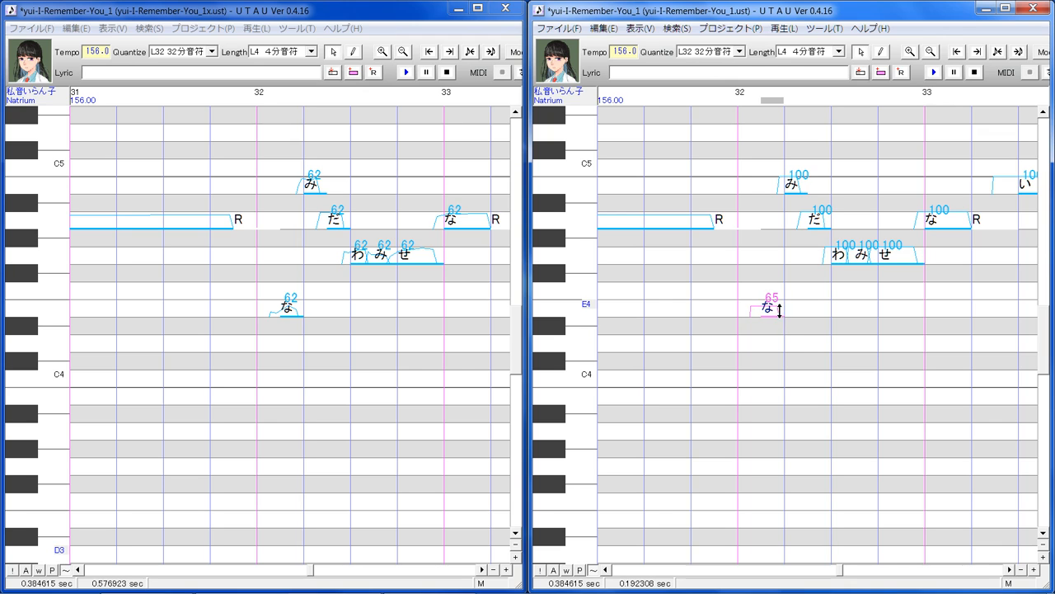
Set the intensity of the first み note in measure 32 to 91 and of the following だ note to 92.
{"action": "left_click", "coordinate": [795, 195]}
{"action": "mouse_move", "coordinate": [797, 198]}
{"action": "left_mouse_down"}
{"action": "mouse_move", "coordinate": [796, 184]}
{"action": "mouse_move", "coordinate": [798, 200]}
{"action": "left_mouse_up"}
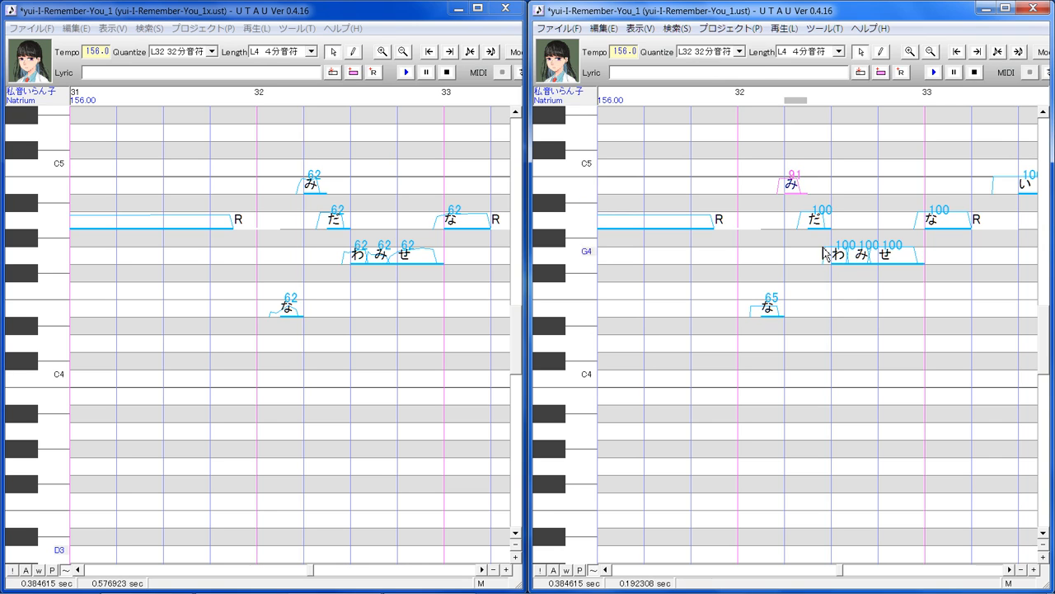
{"action": "left_click", "coordinate": [814, 222]}
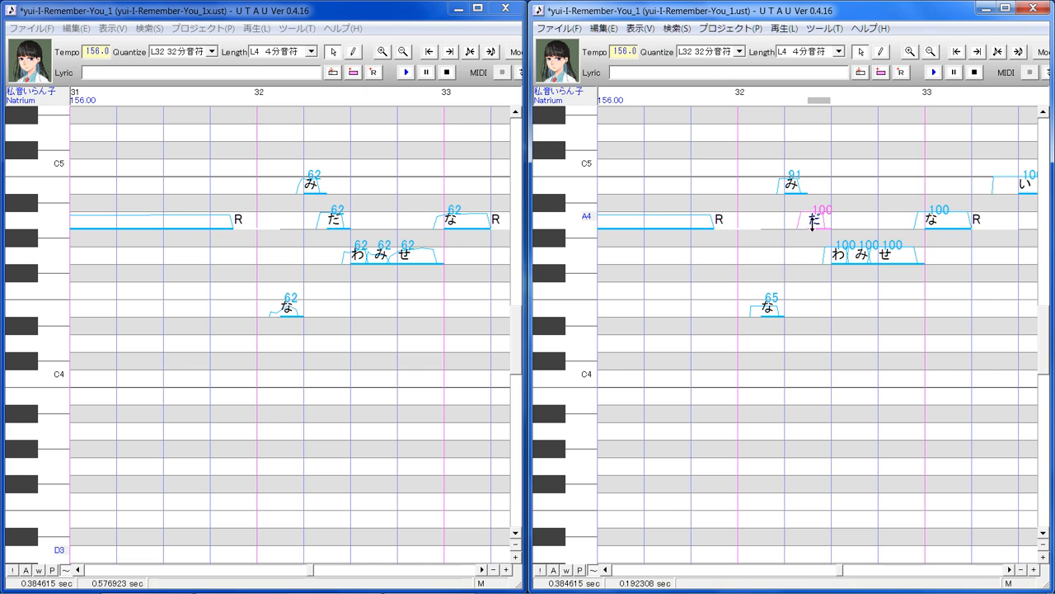
{"action": "left_click_drag", "start_coordinate": [822, 224], "coordinate": [826, 217]}
Set the intensities of the consecutive わ, み and せ notes in measure 32 to 74, 55 and 94.
{"action": "left_click_drag", "start_coordinate": [852, 330], "coordinate": [835, 329]}
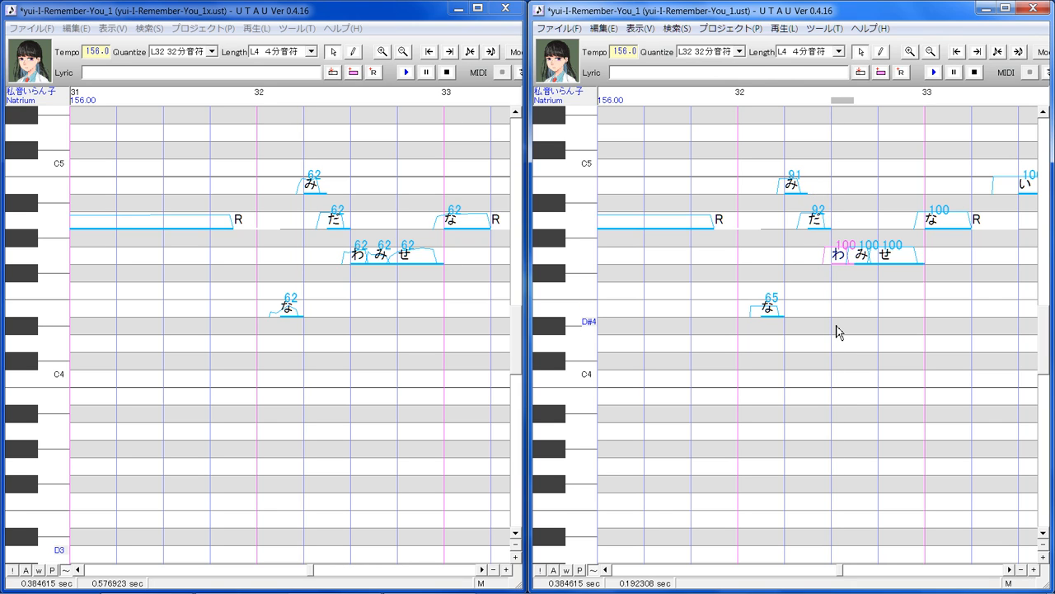
{"action": "left_click_drag", "start_coordinate": [838, 253], "coordinate": [897, 256]}
{"action": "left_click", "coordinate": [873, 307]}
{"action": "left_click", "coordinate": [856, 285]}
{"action": "left_click", "coordinate": [860, 269]}
{"action": "left_click", "coordinate": [897, 284]}
Set the intensity of the な note in measure 33 to 94 and of the い note in the same measure to 88.
{"action": "left_click", "coordinate": [950, 300]}
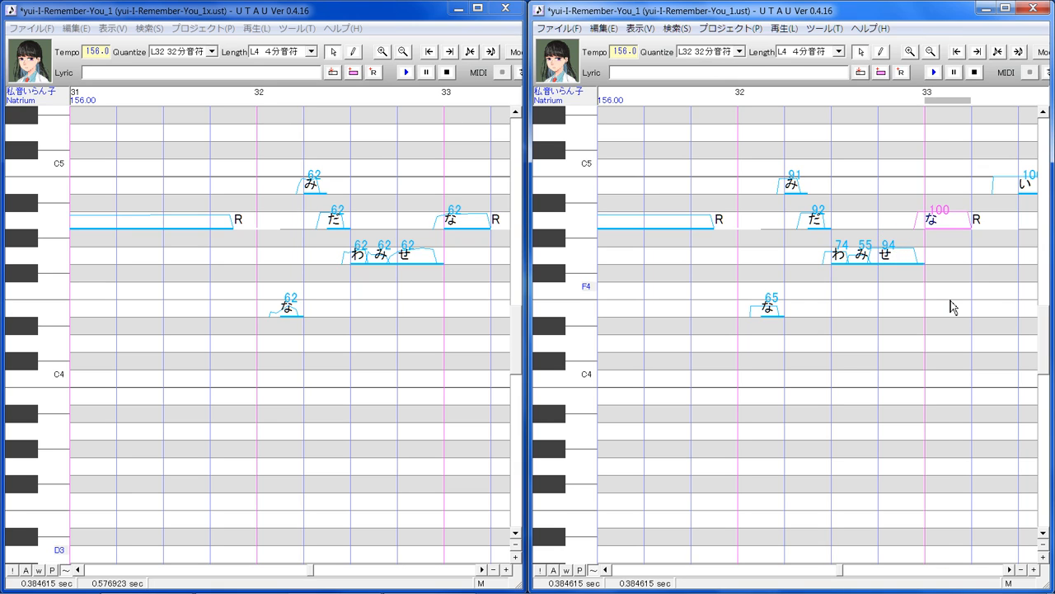
{"action": "left_click_drag", "start_coordinate": [937, 219], "coordinate": [937, 223]}
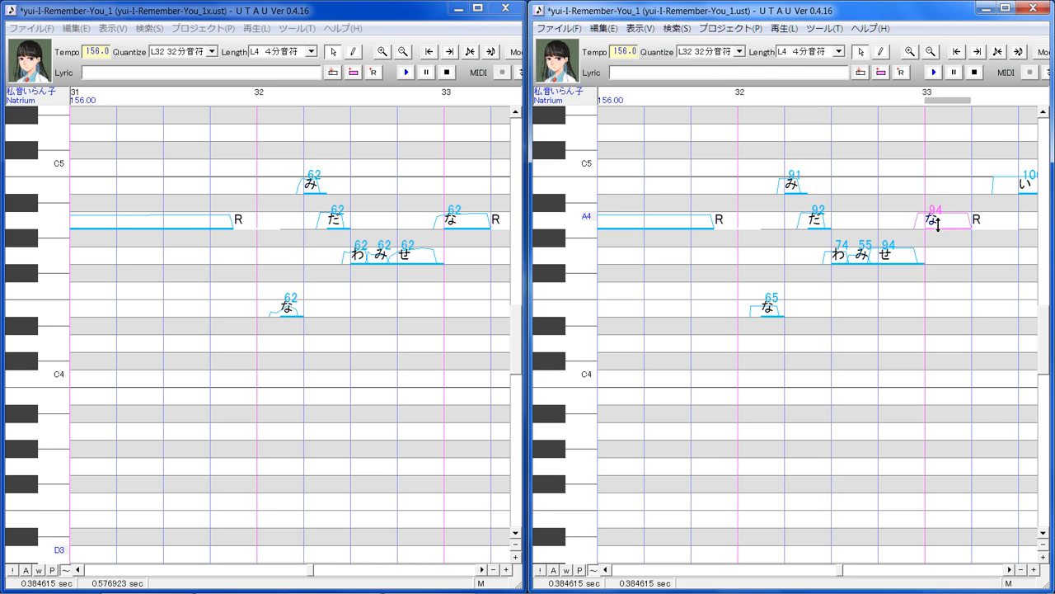
{"action": "left_click", "coordinate": [1010, 569]}
{"action": "left_click", "coordinate": [1011, 569]}
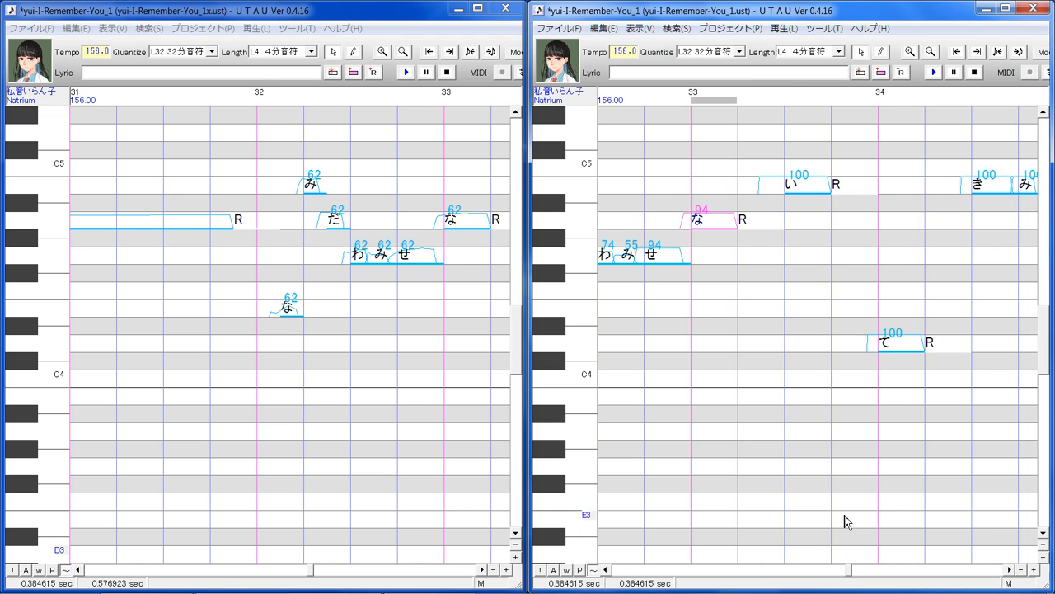
{"action": "key", "text": "Right"}
{"action": "left_click", "coordinate": [484, 569]}
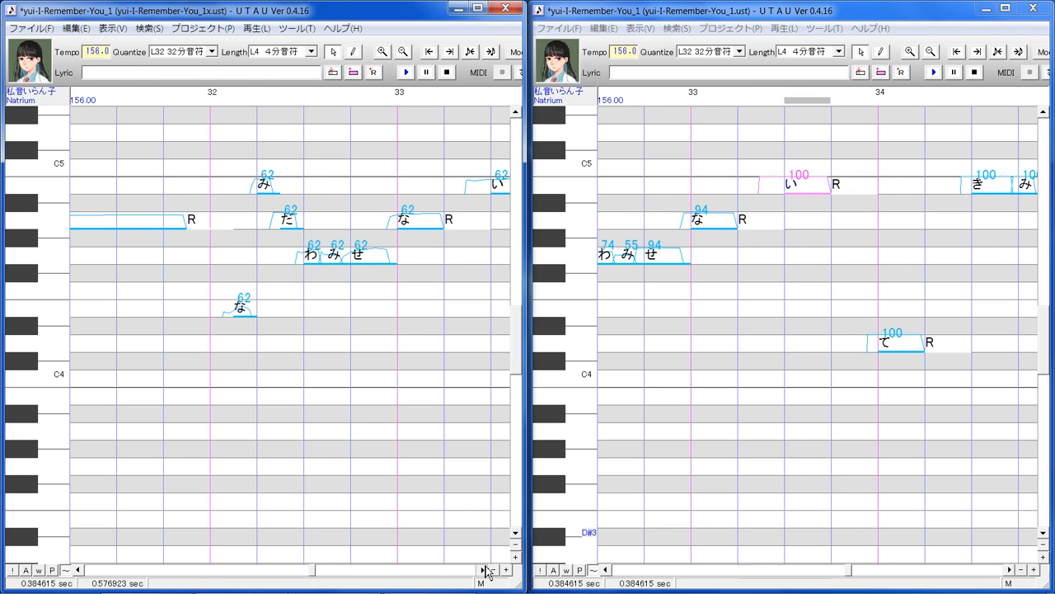
{"action": "left_click", "coordinate": [484, 569]}
{"action": "left_click", "coordinate": [484, 568]}
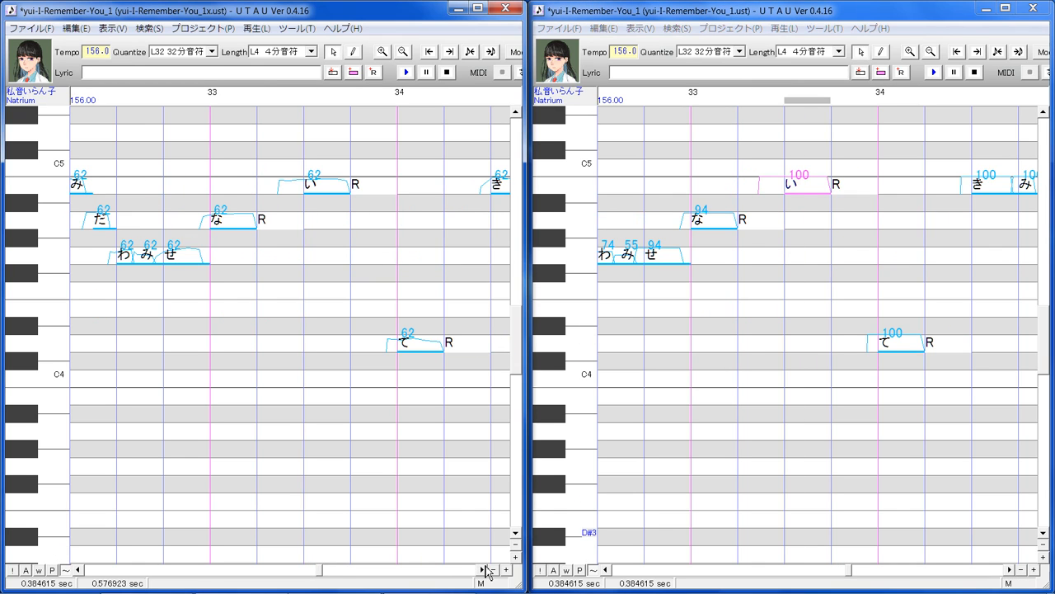
{"action": "left_click", "coordinate": [814, 183]}
{"action": "left_click_drag", "start_coordinate": [815, 191], "coordinate": [816, 190]}
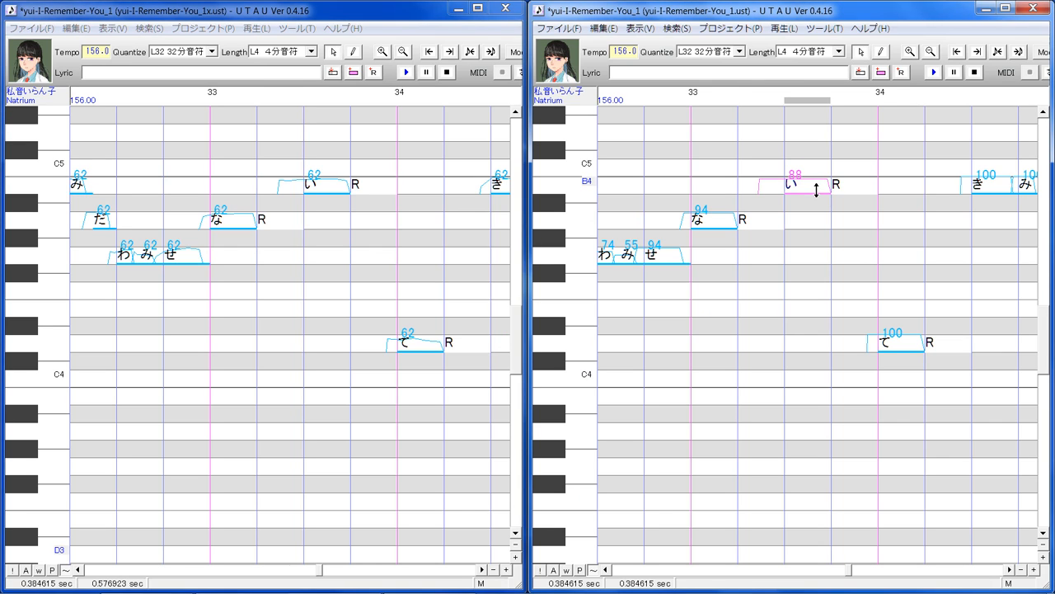
Set the intensities of the て, き and み notes in measure 34 to 79, 90 and 90.
{"action": "left_click", "coordinate": [900, 344]}
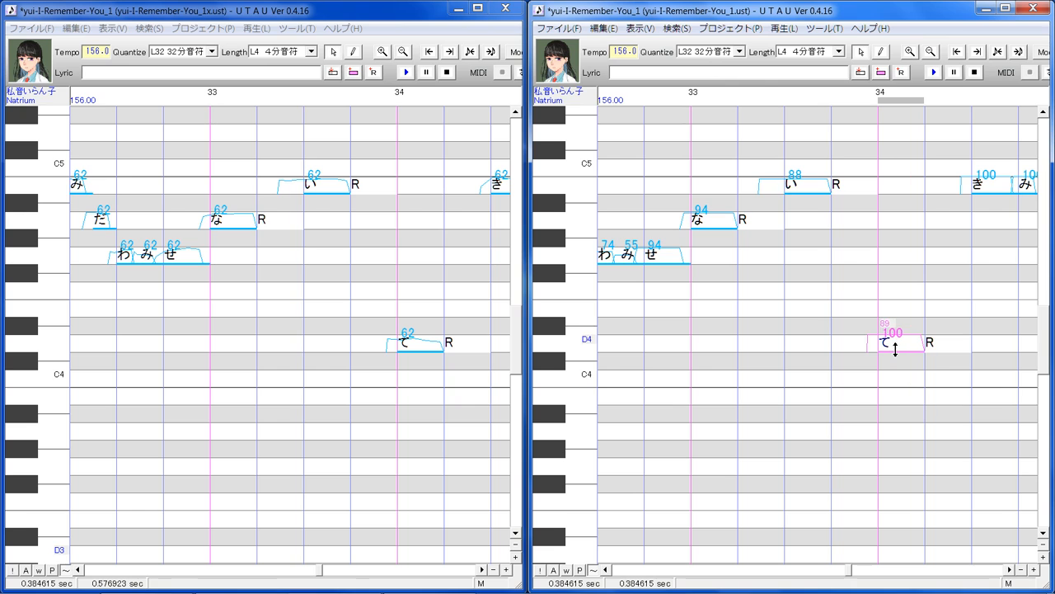
{"action": "left_click_drag", "start_coordinate": [896, 349], "coordinate": [897, 345]}
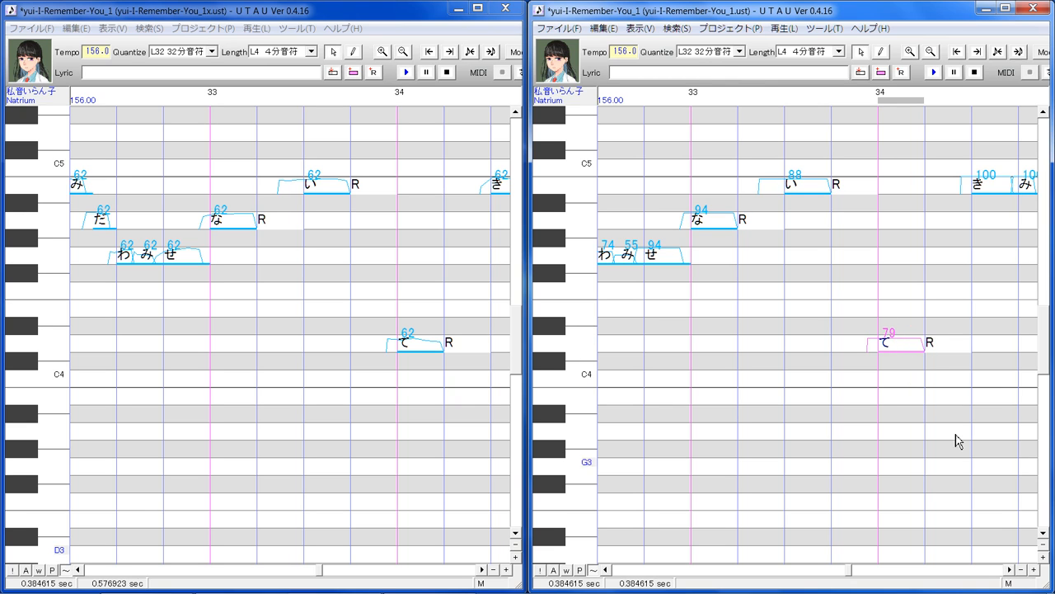
{"action": "left_click", "coordinate": [1008, 570]}
{"action": "left_click", "coordinate": [1008, 569]}
{"action": "left_click", "coordinate": [1008, 569]}
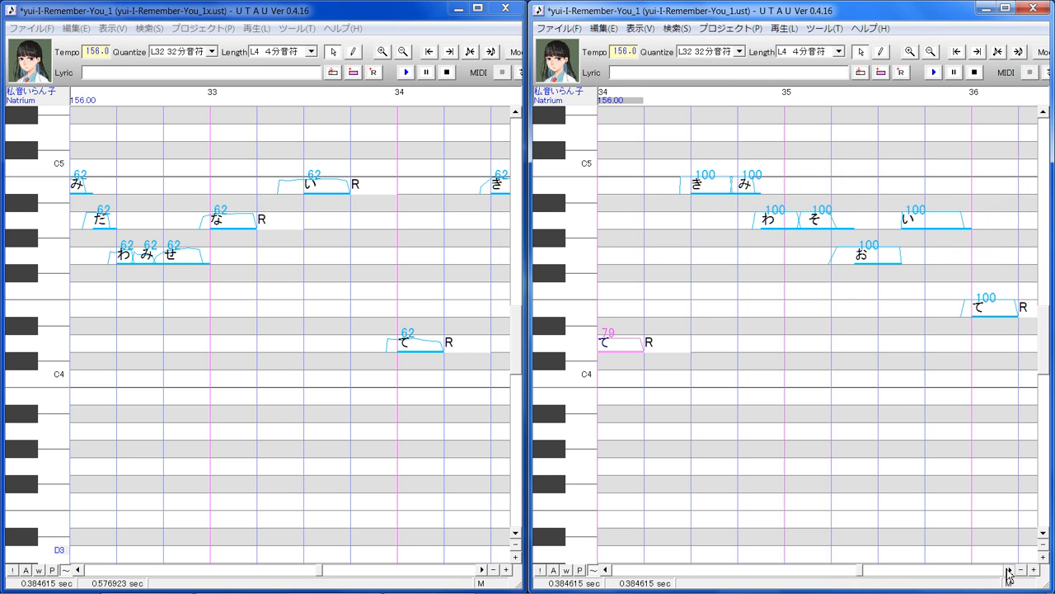
{"action": "left_click", "coordinate": [483, 570]}
{"action": "left_click", "coordinate": [482, 570]}
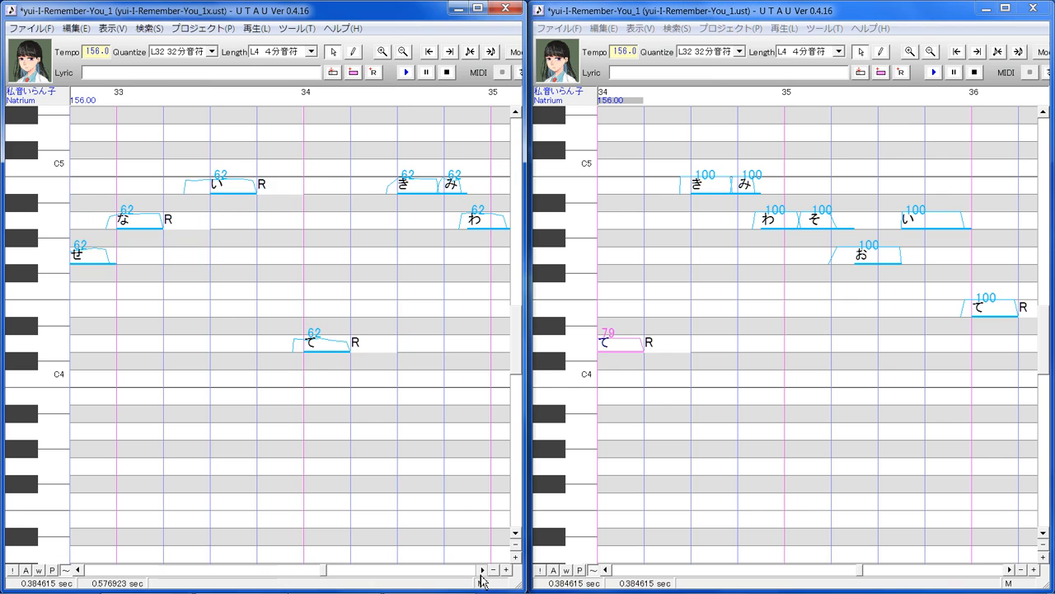
{"action": "left_click", "coordinate": [482, 570]}
{"action": "left_click", "coordinate": [483, 570]}
{"action": "left_click", "coordinate": [722, 186]}
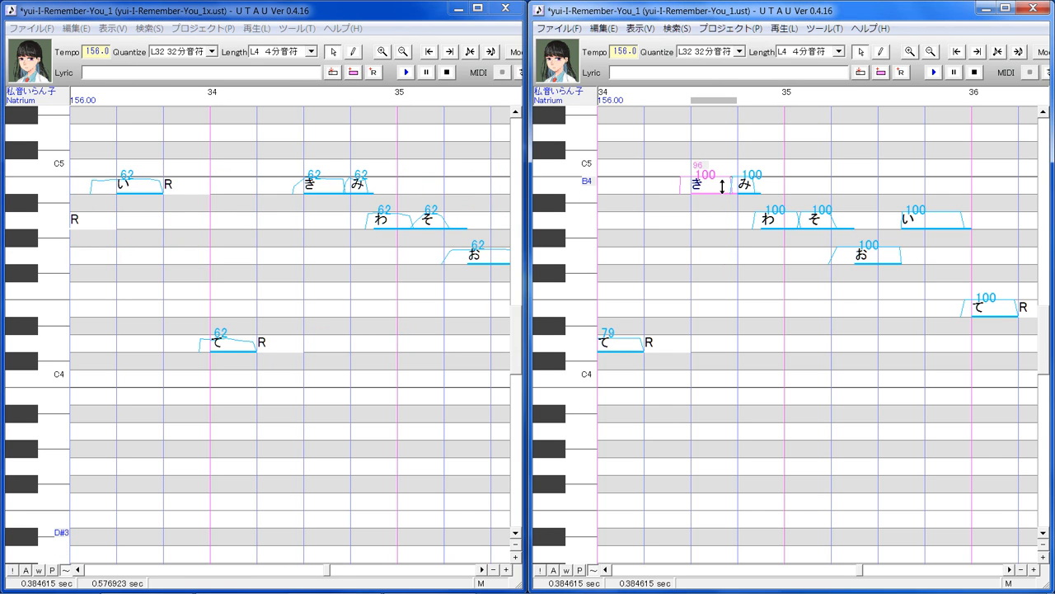
{"action": "left_click_drag", "start_coordinate": [723, 187], "coordinate": [722, 189]}
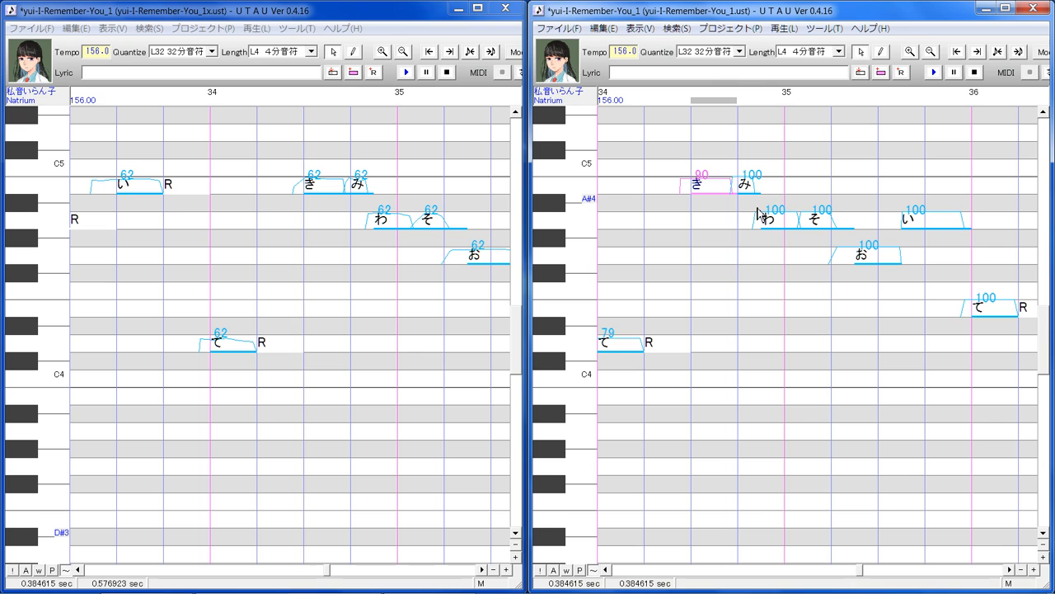
{"action": "left_click", "coordinate": [756, 185]}
{"action": "left_click_drag", "start_coordinate": [752, 187], "coordinate": [757, 198]}
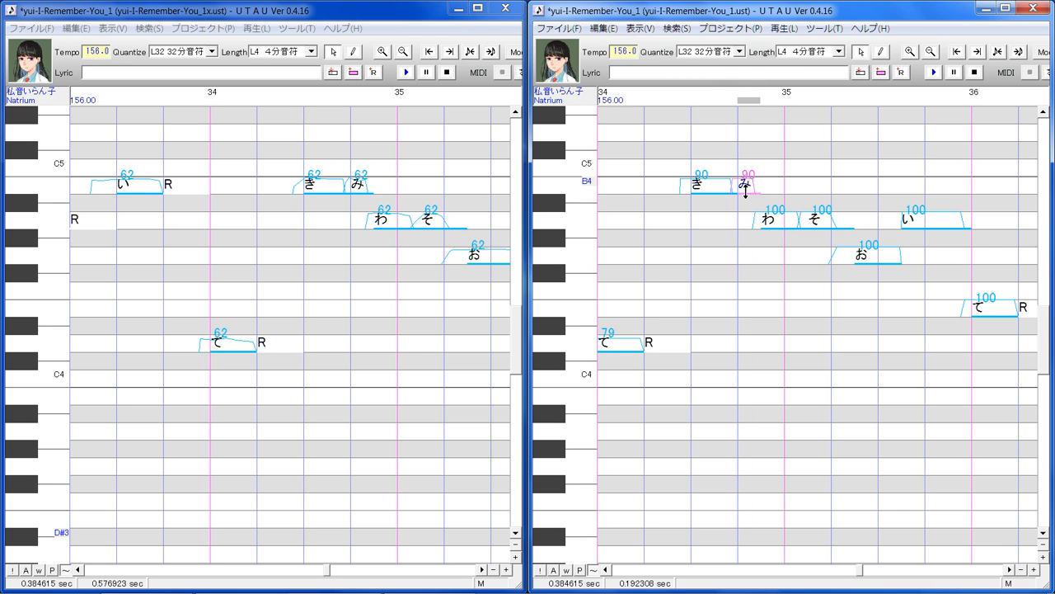
Set the intensities of the わ, そ and お notes around the start of measure 35 to 95, 88 and 84.
{"action": "left_click", "coordinate": [775, 224]}
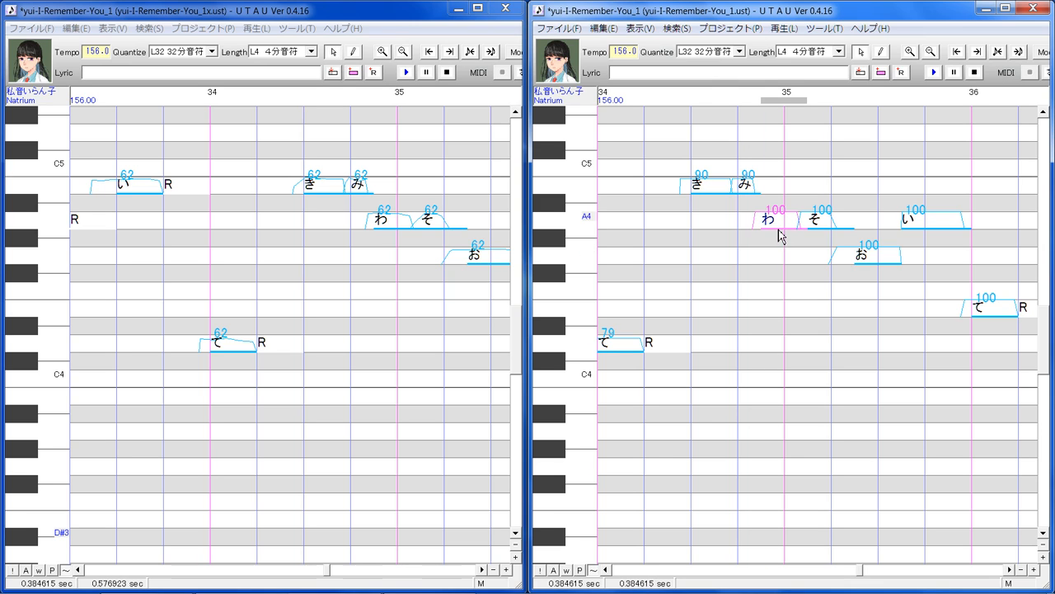
{"action": "left_click_drag", "start_coordinate": [778, 224], "coordinate": [820, 225]}
{"action": "left_click", "coordinate": [843, 221]}
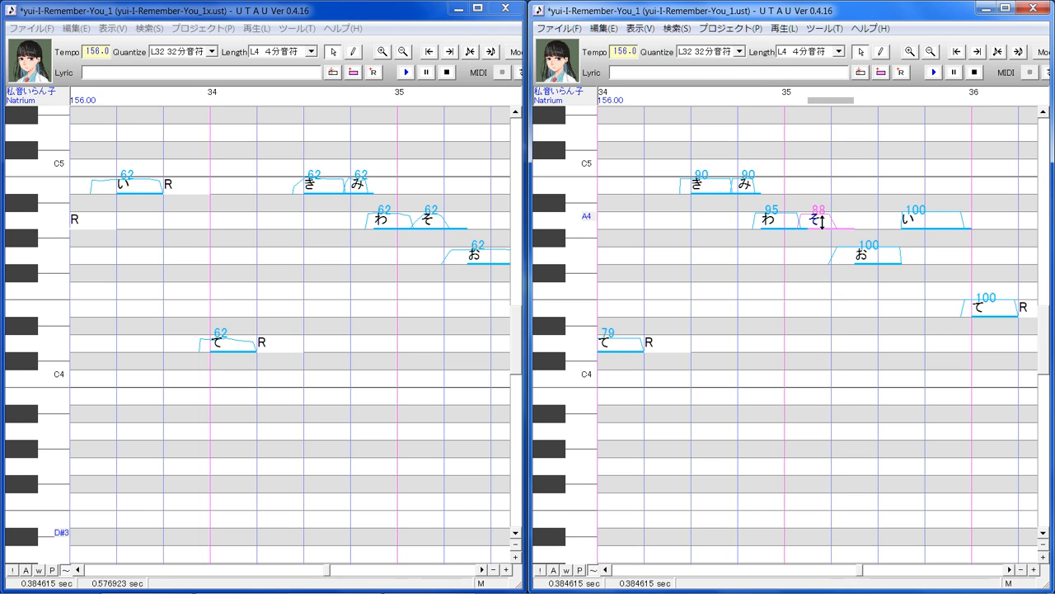
{"action": "left_click", "coordinate": [863, 255]}
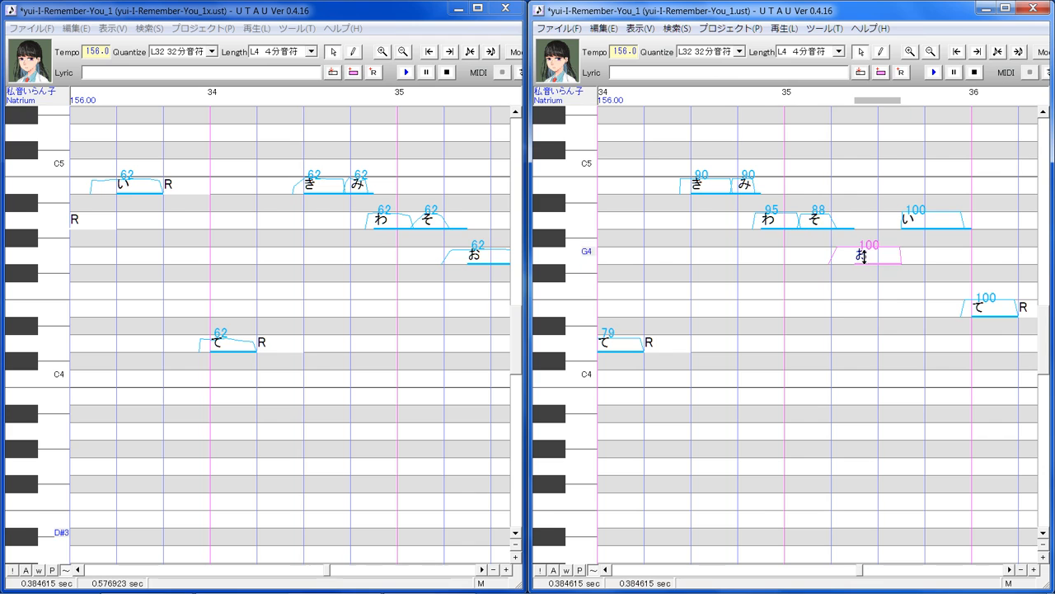
{"action": "mouse_move", "coordinate": [872, 254]}
{"action": "left_mouse_down"}
{"action": "mouse_move", "coordinate": [876, 271]}
{"action": "mouse_move", "coordinate": [880, 257]}
{"action": "left_mouse_up"}
Set the intensity of the い note in measure 35 to 74 and of the て note starting measure 36 to 73.
{"action": "left_click", "coordinate": [483, 569]}
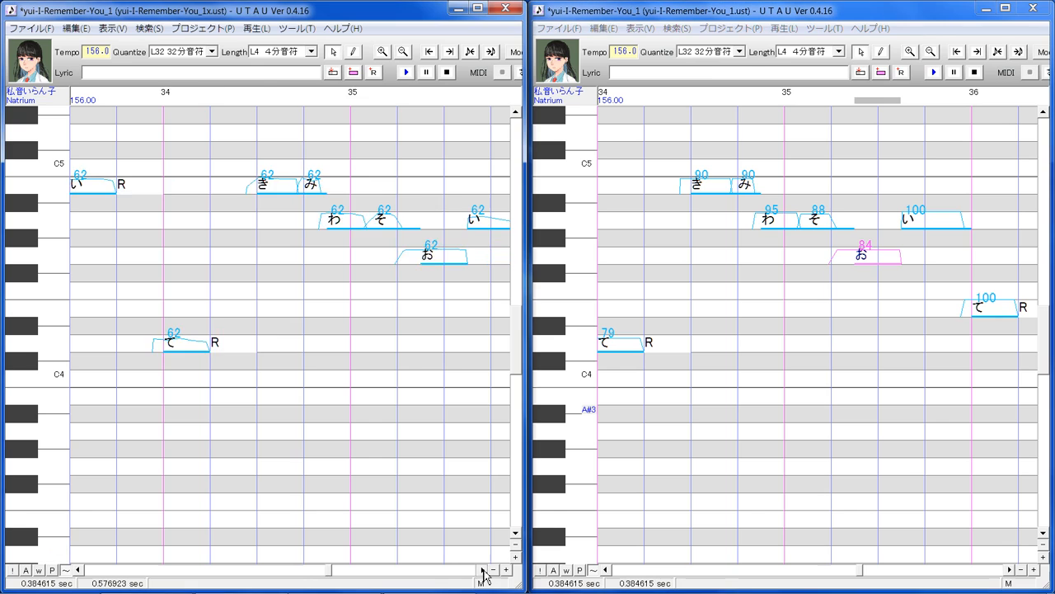
{"action": "left_click", "coordinate": [933, 281]}
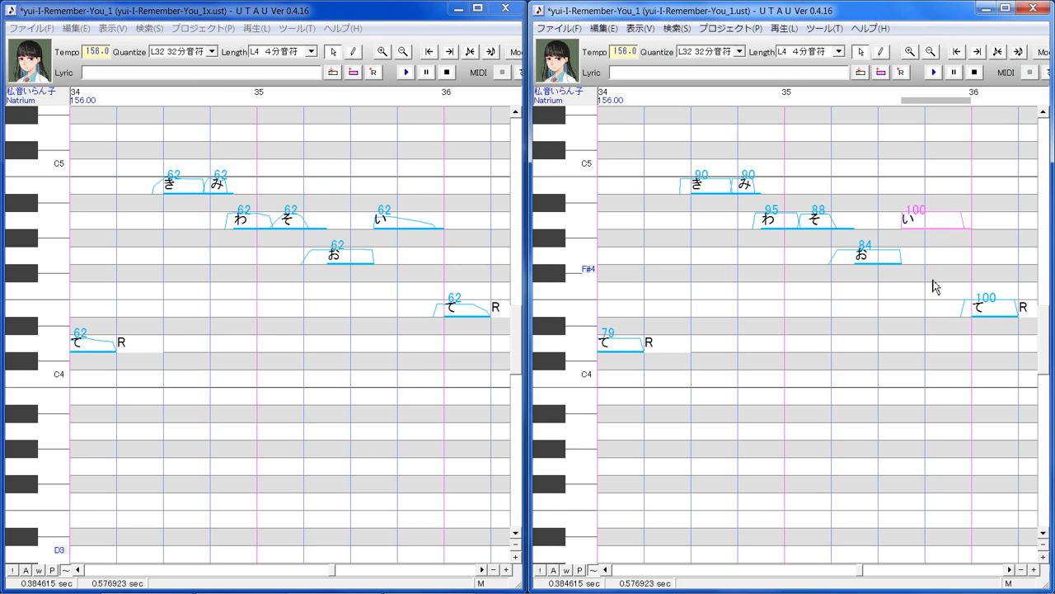
{"action": "left_click_drag", "start_coordinate": [935, 215], "coordinate": [940, 223]}
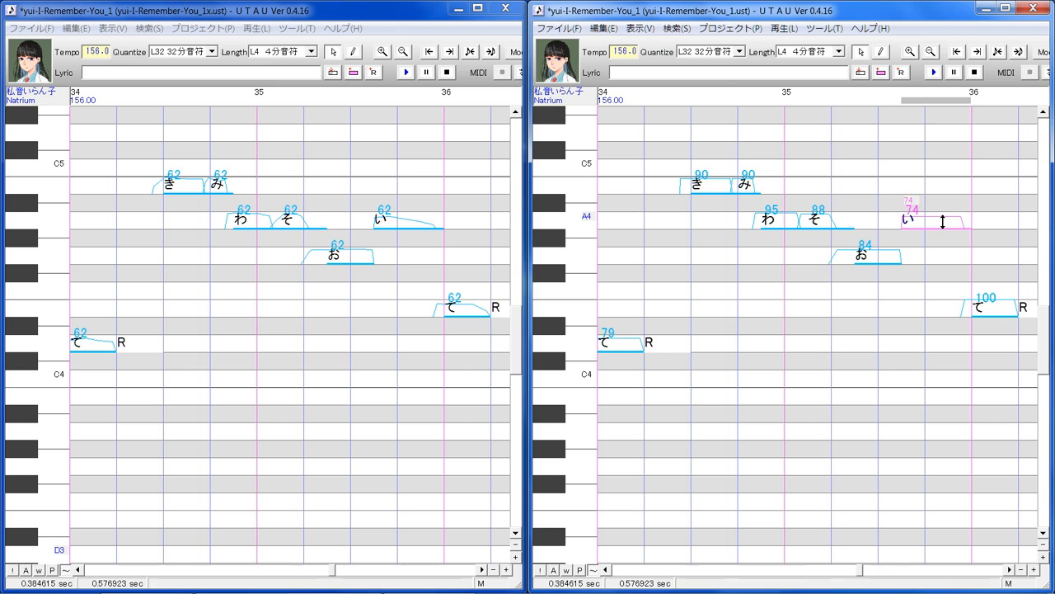
{"action": "left_click", "coordinate": [996, 402]}
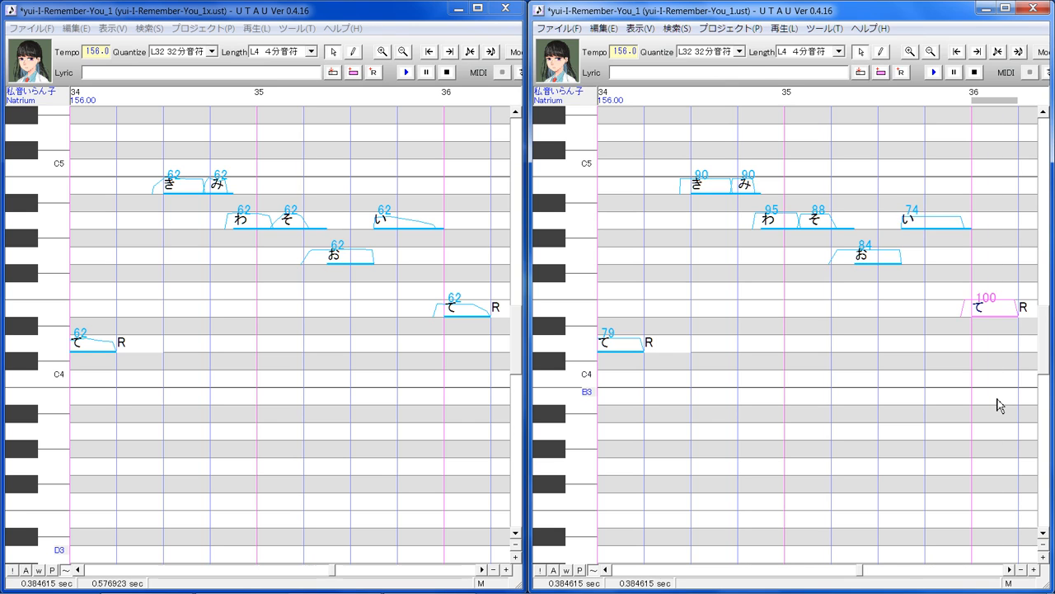
{"action": "left_click_drag", "start_coordinate": [998, 325], "coordinate": [1004, 302]}
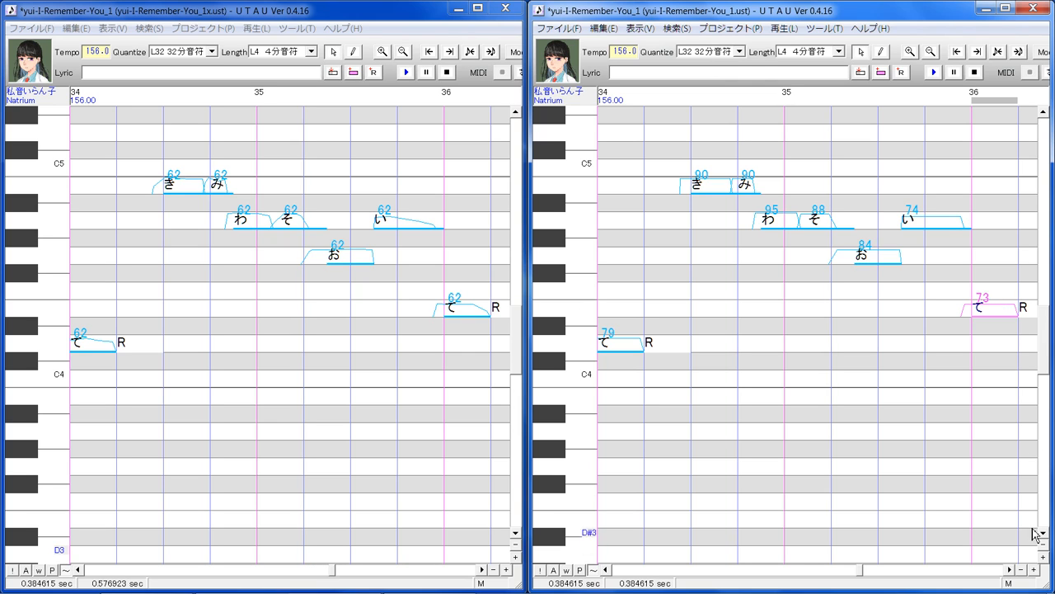
Set the intensity of the ぼ note in measure 36 to 88 and of the following く note to 80.
{"action": "left_click", "coordinate": [1011, 570]}
{"action": "left_click", "coordinate": [1012, 570]}
{"action": "left_click", "coordinate": [1012, 569]}
{"action": "left_click", "coordinate": [1011, 570]}
{"action": "left_click", "coordinate": [1012, 570]}
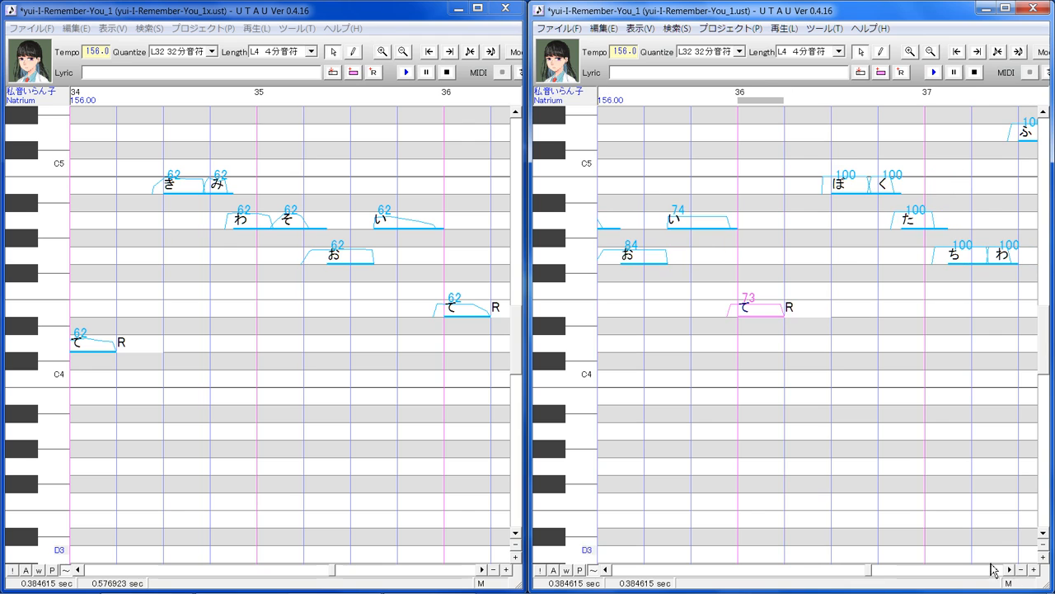
{"action": "left_click", "coordinate": [482, 569]}
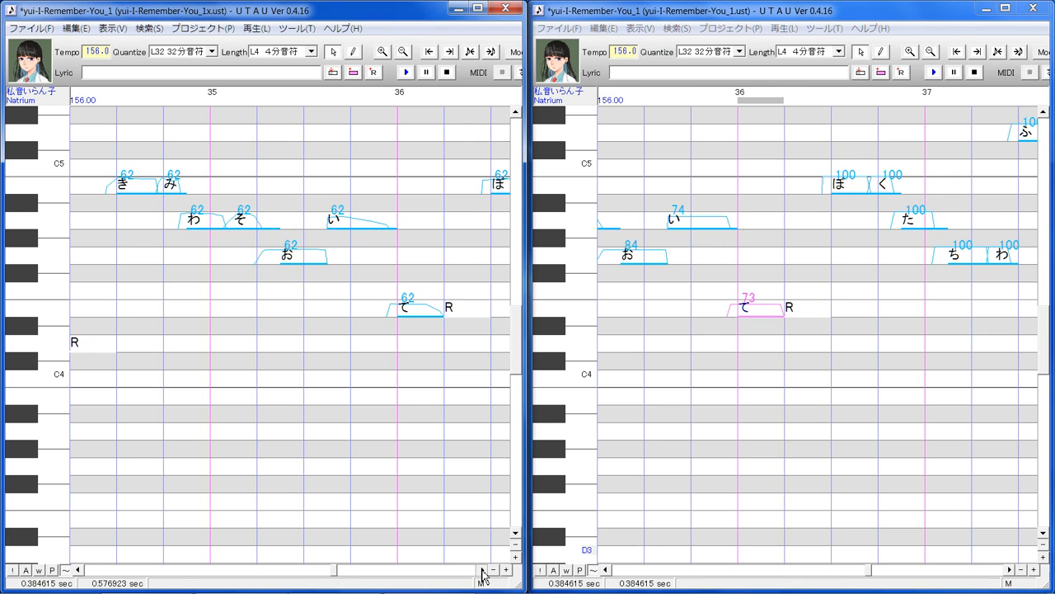
{"action": "left_click", "coordinate": [482, 570]}
{"action": "left_click", "coordinate": [483, 569]}
{"action": "left_click", "coordinate": [483, 569]}
{"action": "left_click", "coordinate": [482, 569]}
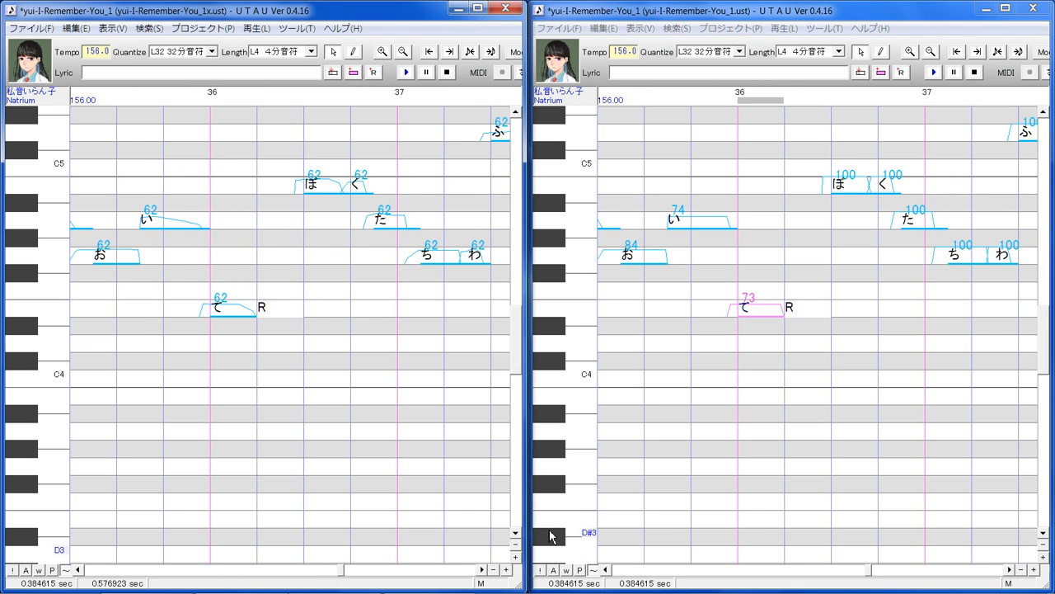
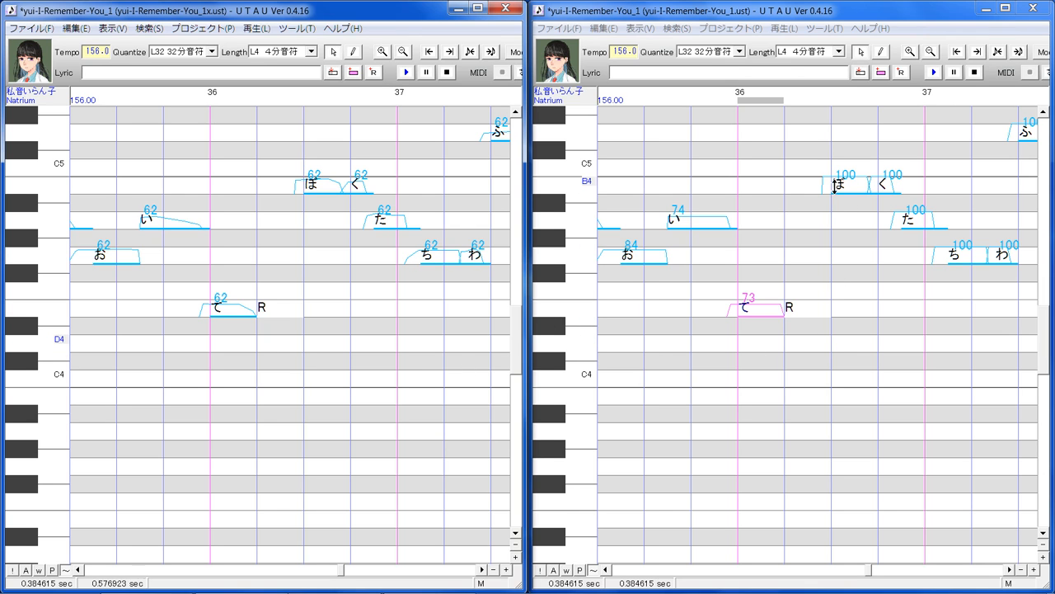
{"action": "left_click", "coordinate": [834, 188]}
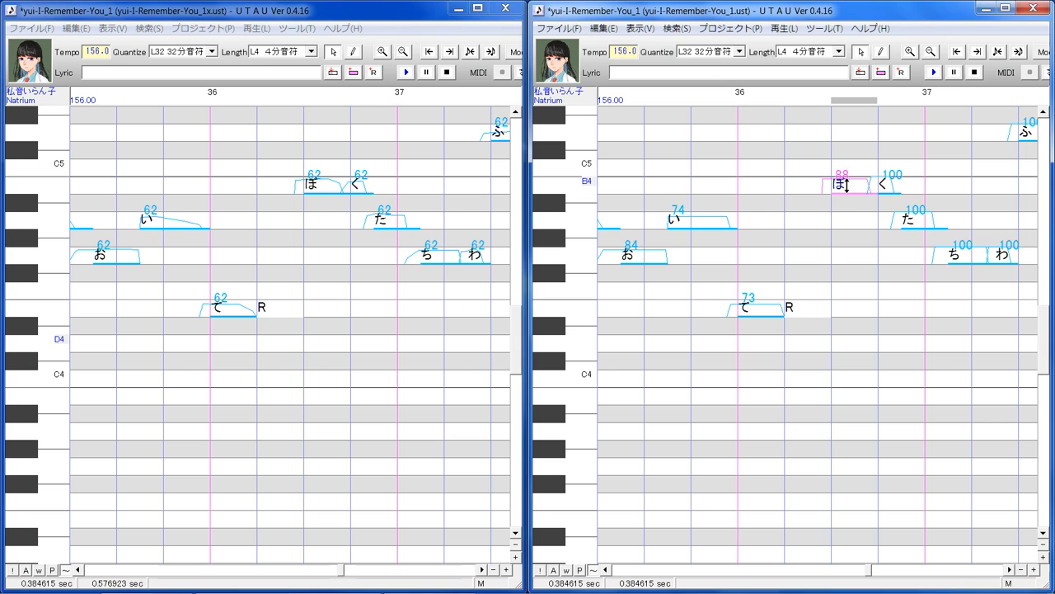
{"action": "left_click", "coordinate": [891, 197]}
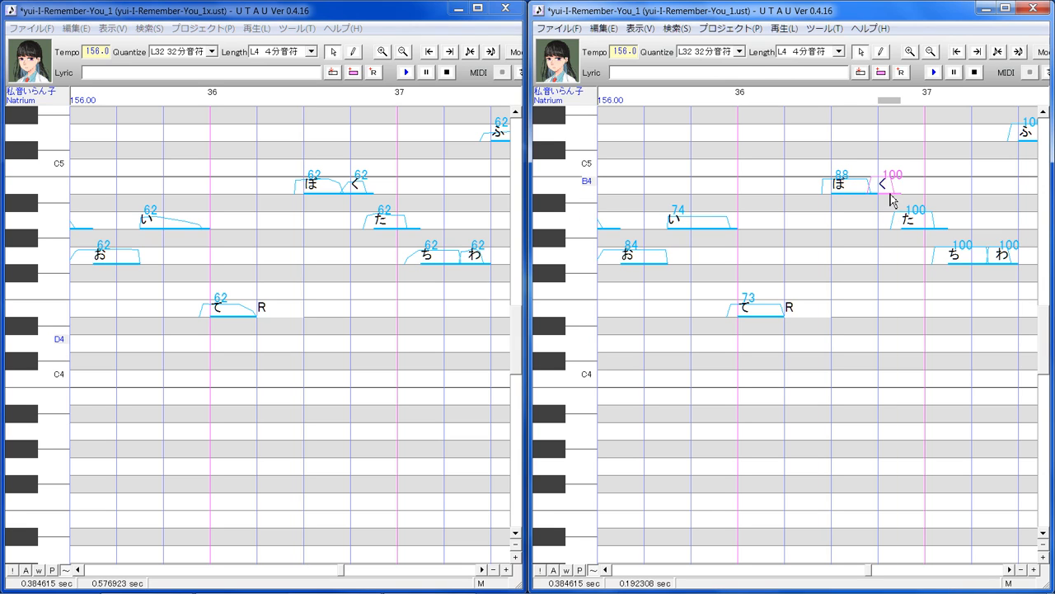
{"action": "left_click_drag", "start_coordinate": [890, 187], "coordinate": [890, 191]}
{"action": "left_click_drag", "start_coordinate": [892, 185], "coordinate": [892, 187]}
Set the intensity of the た note at the end of measure 36 to 93 and of the ち note in measure 37 to 78.
{"action": "left_click", "coordinate": [925, 238]}
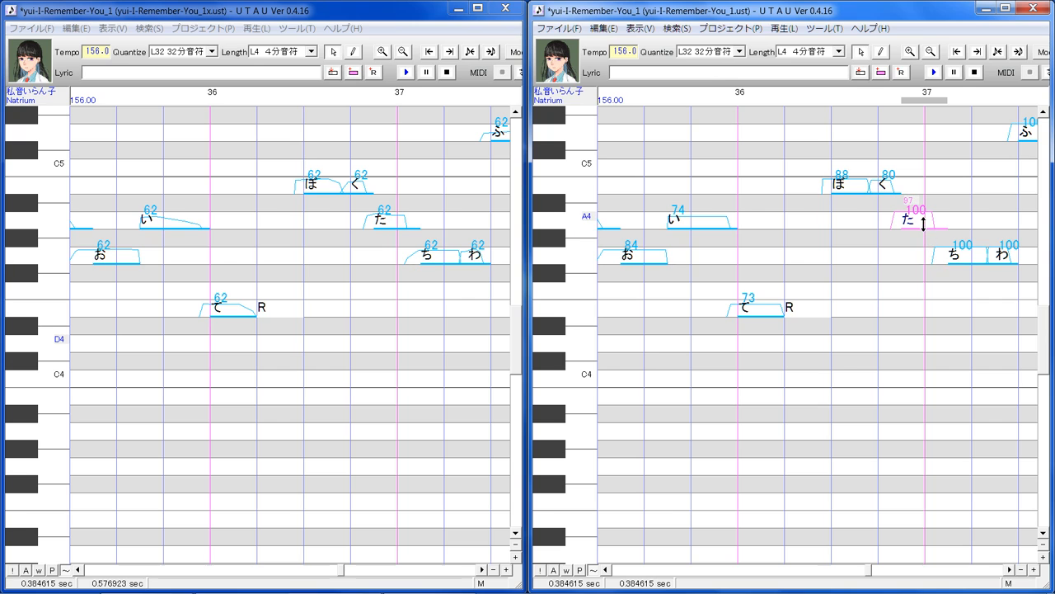
{"action": "left_click_drag", "start_coordinate": [924, 222], "coordinate": [925, 223]}
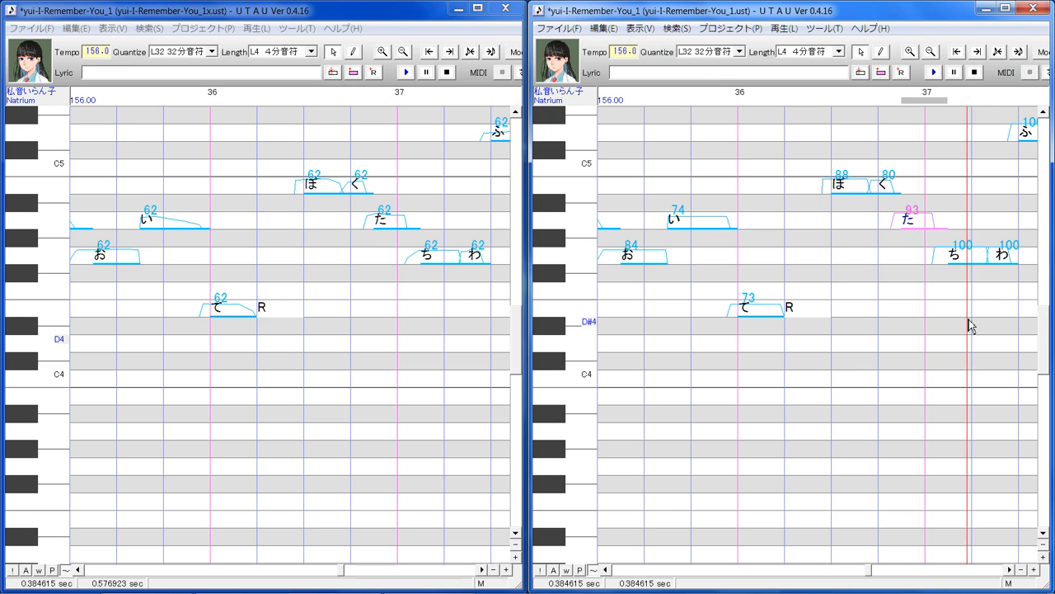
{"action": "left_click", "coordinate": [971, 252]}
{"action": "left_click_drag", "start_coordinate": [973, 253], "coordinate": [966, 258]}
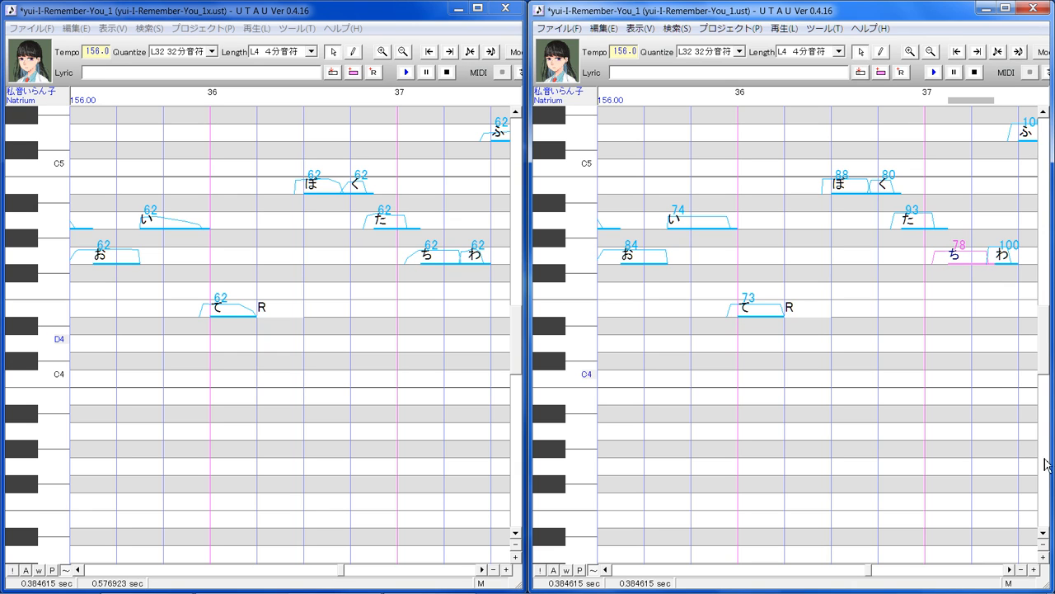
Set the intensity of the わ note in measure 37 to 88 and of the long ふ note after it to 56.
{"action": "left_click", "coordinate": [1008, 569]}
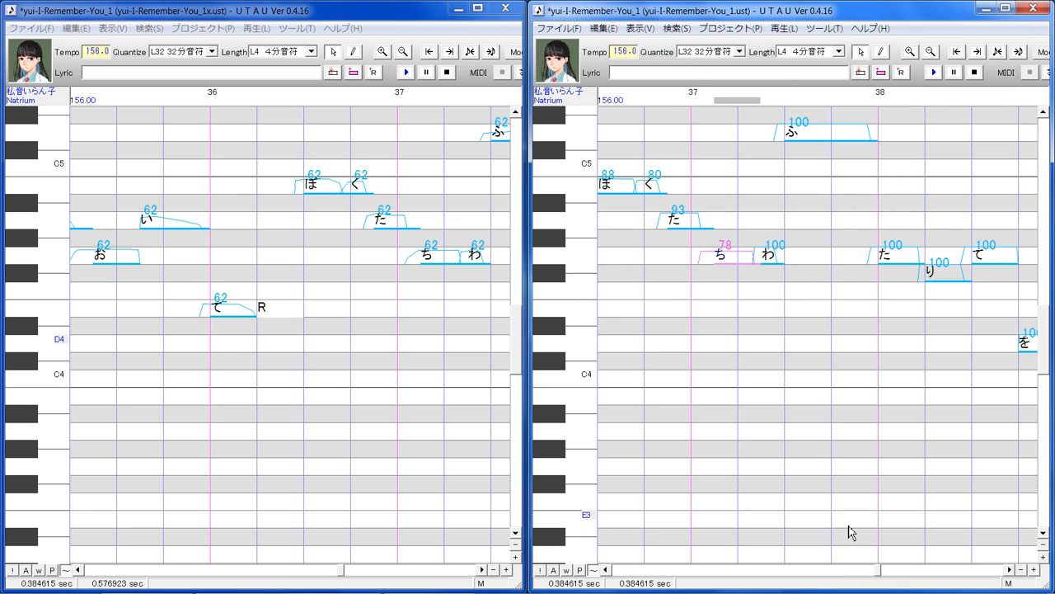
{"action": "left_click", "coordinate": [482, 569]}
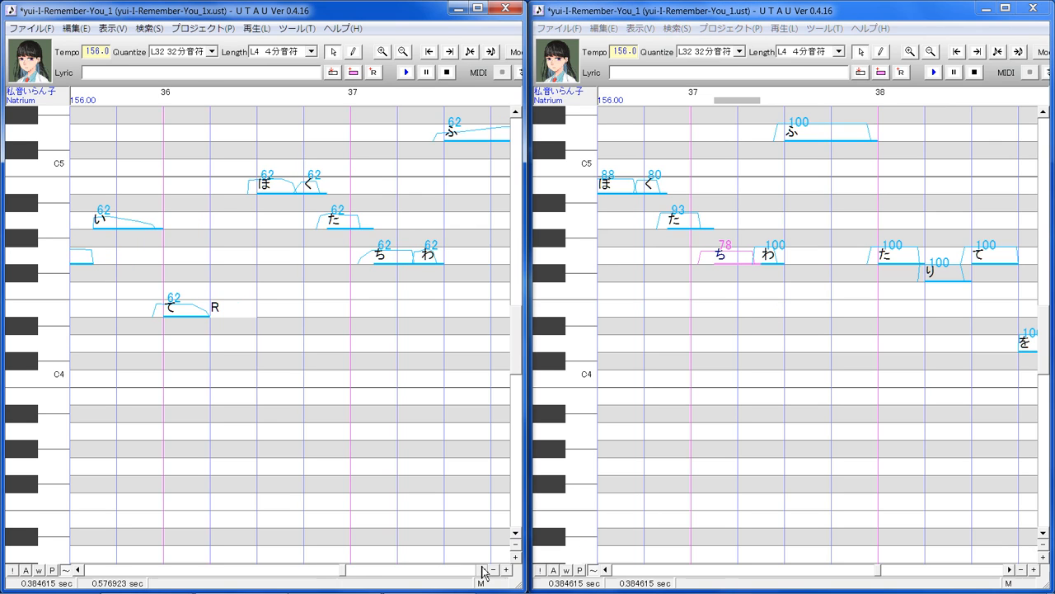
{"action": "left_click", "coordinate": [481, 569]}
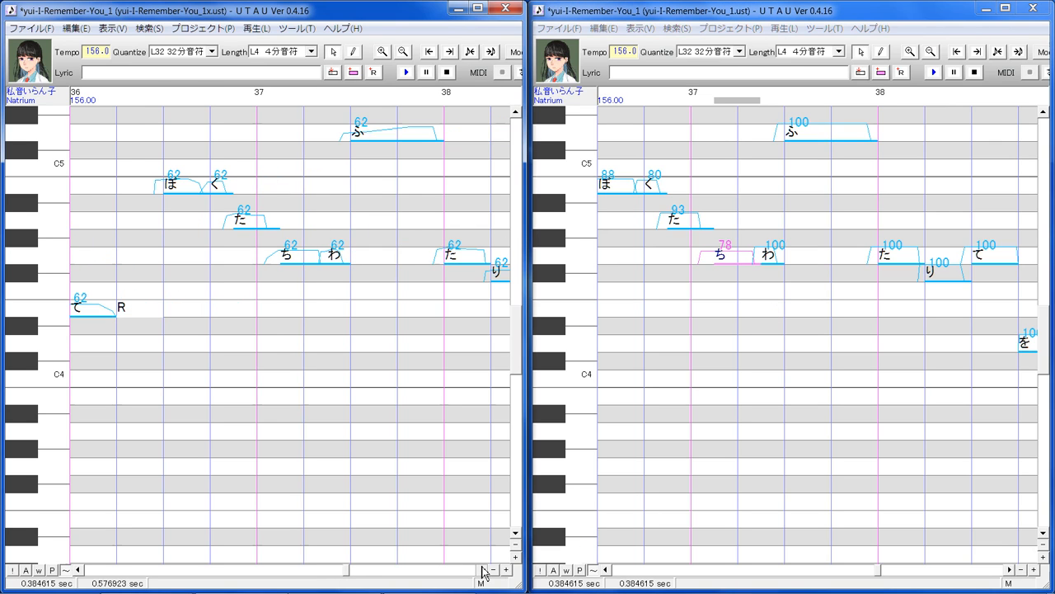
{"action": "left_click", "coordinate": [773, 289]}
{"action": "left_click_drag", "start_coordinate": [777, 257], "coordinate": [776, 267]}
{"action": "left_click_drag", "start_coordinate": [808, 128], "coordinate": [817, 142]}
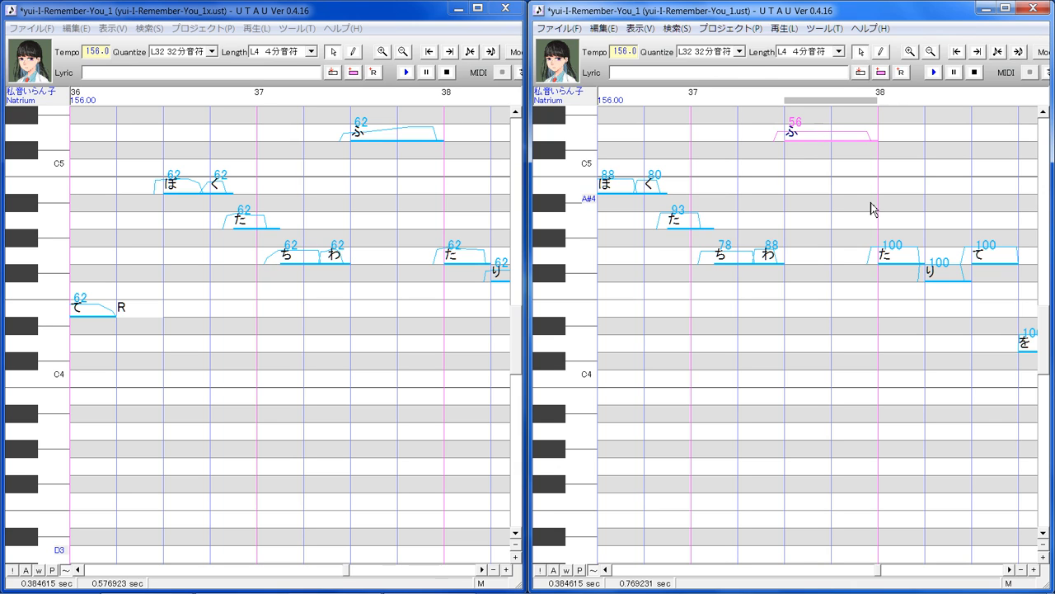
Shorten the ふ note in measure 37 to half its length and change the lyric of the rest after it to う.
{"action": "left_click", "coordinate": [907, 331]}
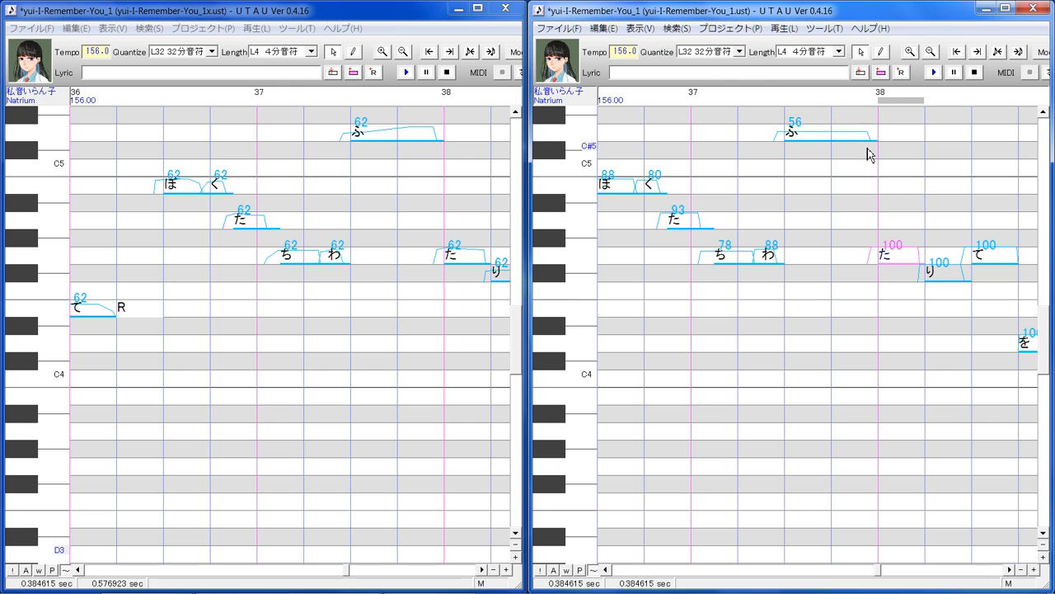
{"action": "left_click_drag", "start_coordinate": [878, 149], "coordinate": [833, 168]}
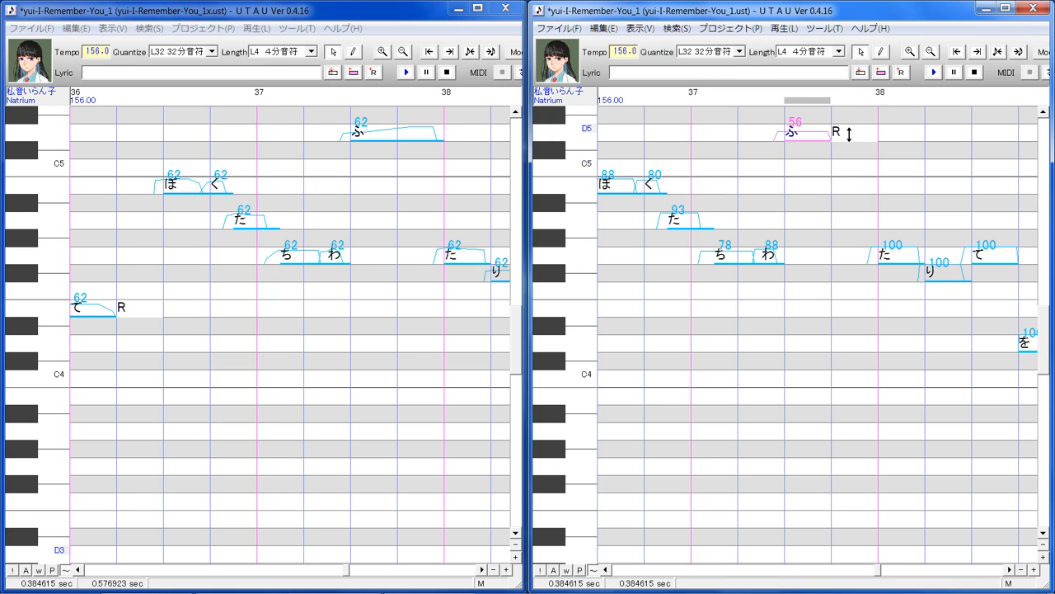
{"action": "double_click", "coordinate": [848, 132]}
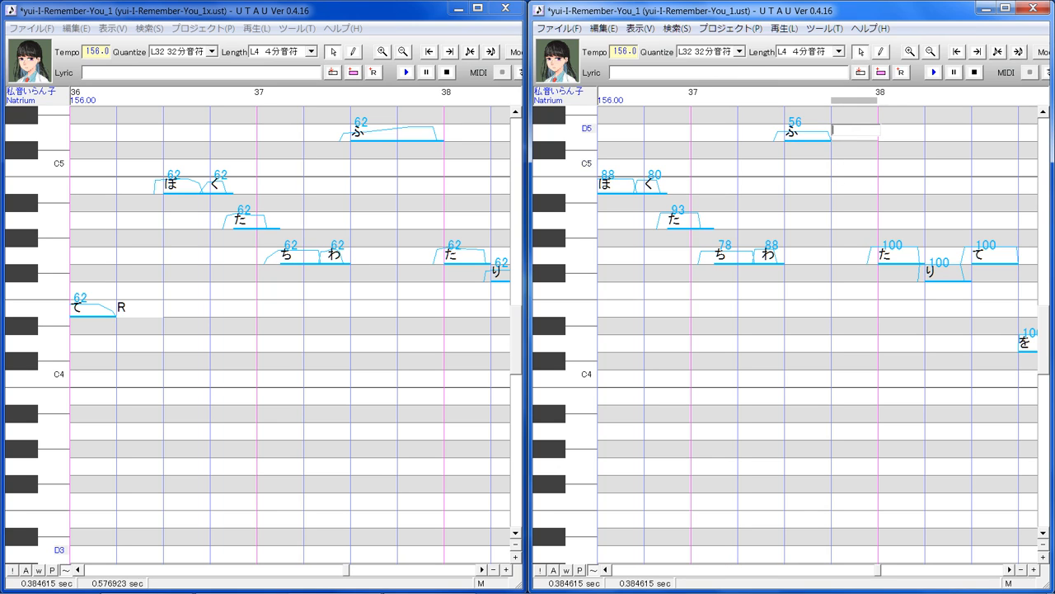
{"action": "type", "text": "う"}
{"action": "key", "text": "Return"}
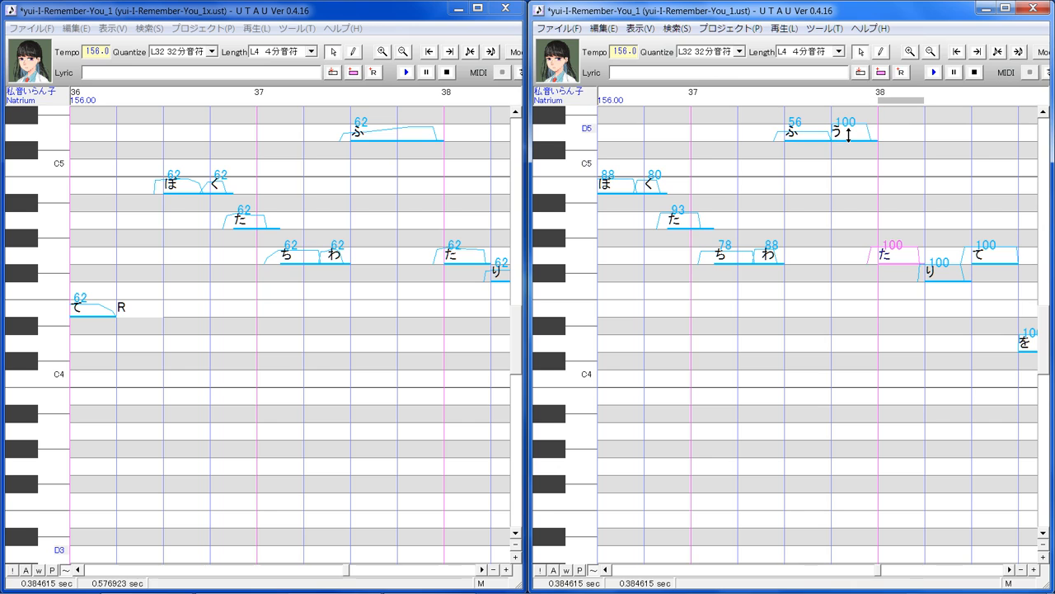
Set the intensity of the new う note at the end of measure 37 to 80.
{"action": "left_click", "coordinate": [851, 181]}
{"action": "left_click_drag", "start_coordinate": [861, 132], "coordinate": [865, 138]}
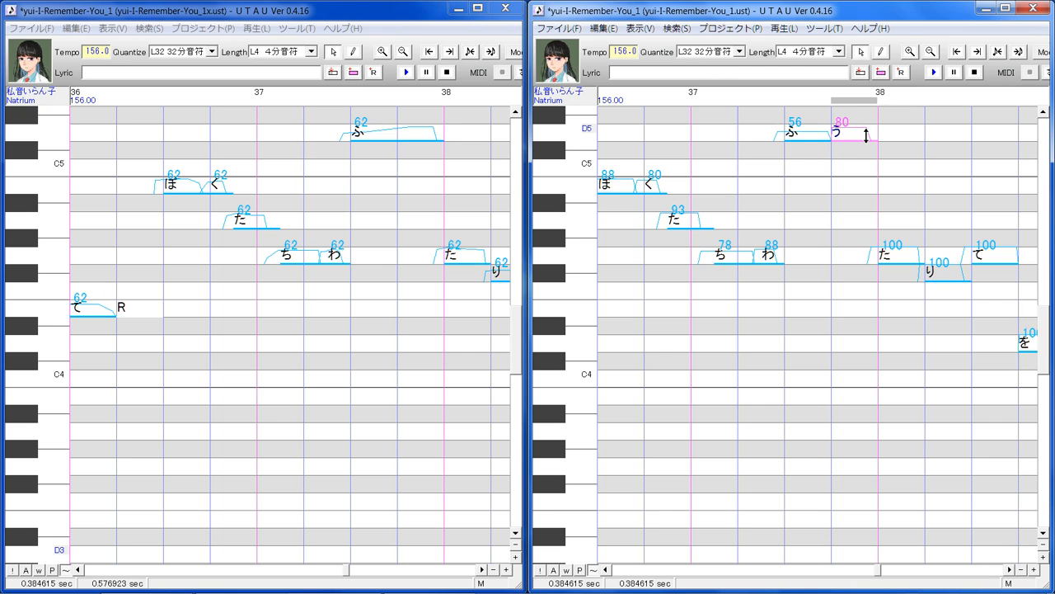
Apply the p2p3 crossfade envelope to the う note at the end of measure 37 and check the note aliases.
{"action": "left_click", "coordinate": [808, 156]}
{"action": "left_click", "coordinate": [849, 173]}
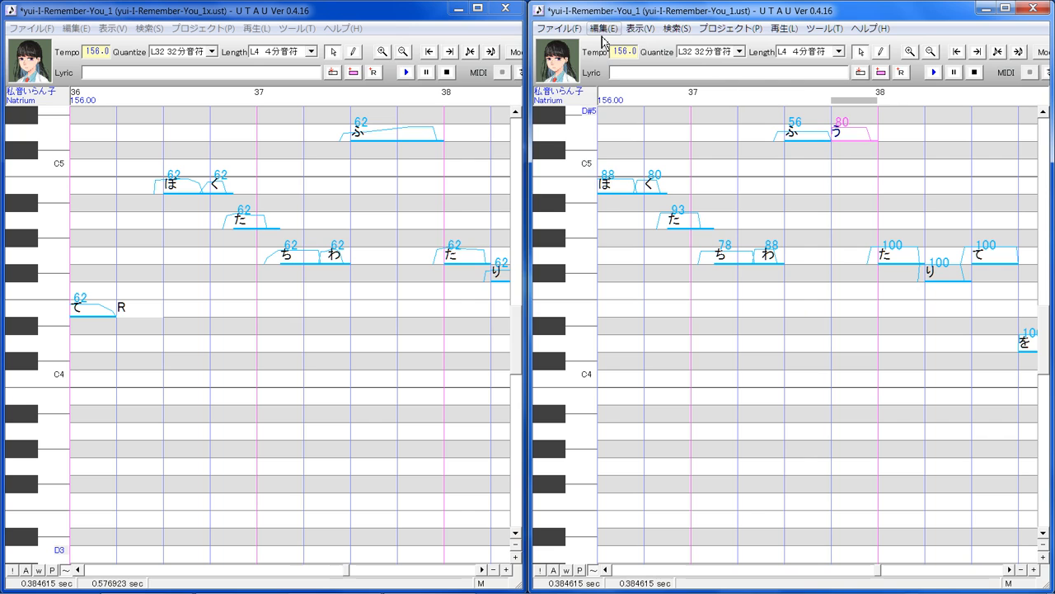
{"action": "left_click", "coordinate": [603, 30]}
{"action": "mouse_move", "coordinate": [557, 303]}
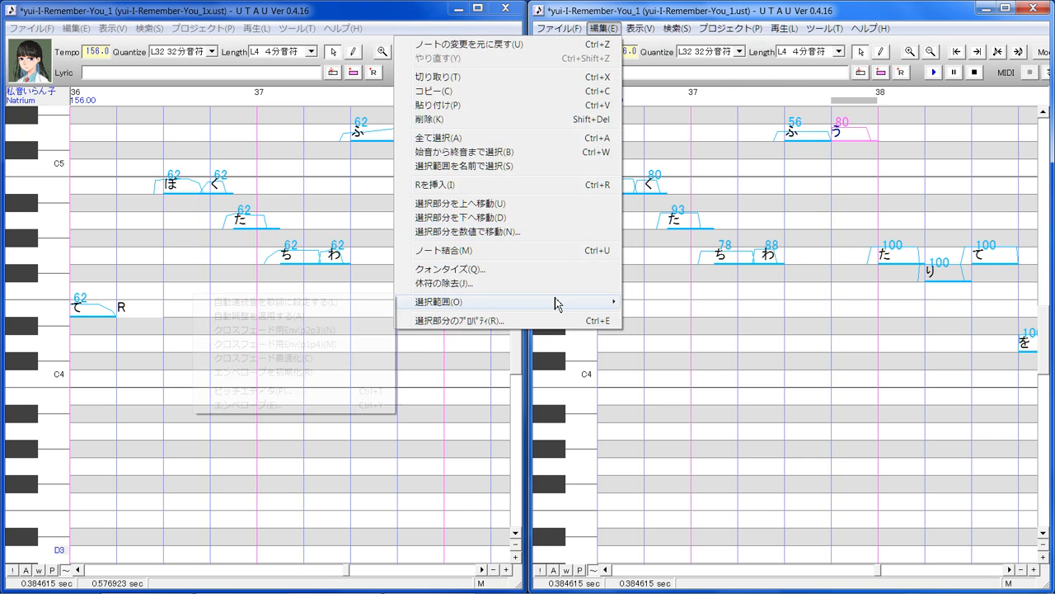
{"action": "left_click", "coordinate": [359, 329]}
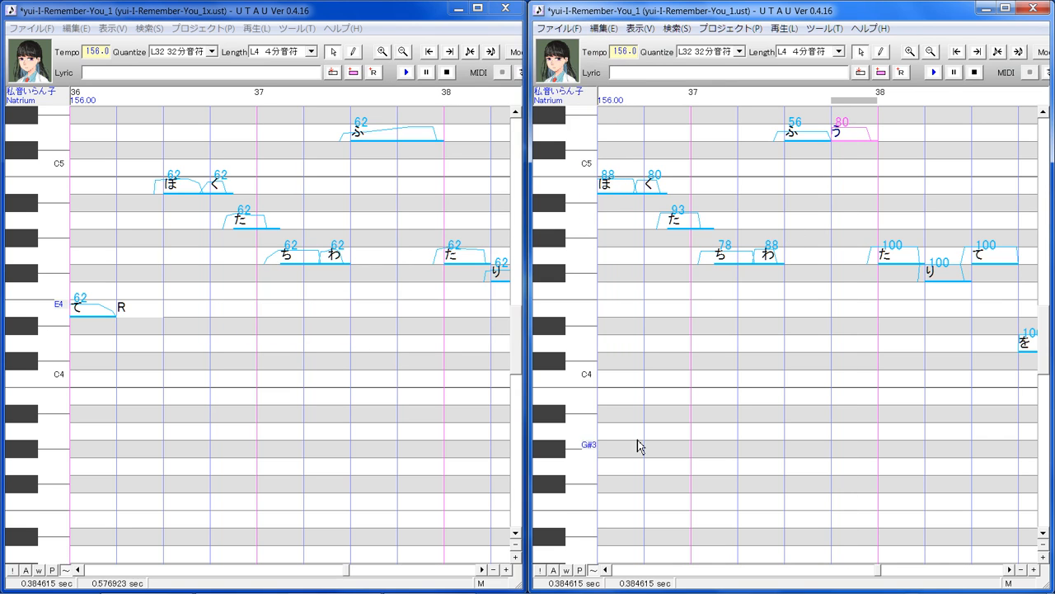
{"action": "left_click", "coordinate": [556, 570]}
{"action": "left_click", "coordinate": [555, 571]}
Set the intensities of the た, り and て notes in measure 38 to 88, 63 and 81.
{"action": "scroll", "coordinate": [1019, 558], "scroll_direction": "right", "scroll_amount": 4}
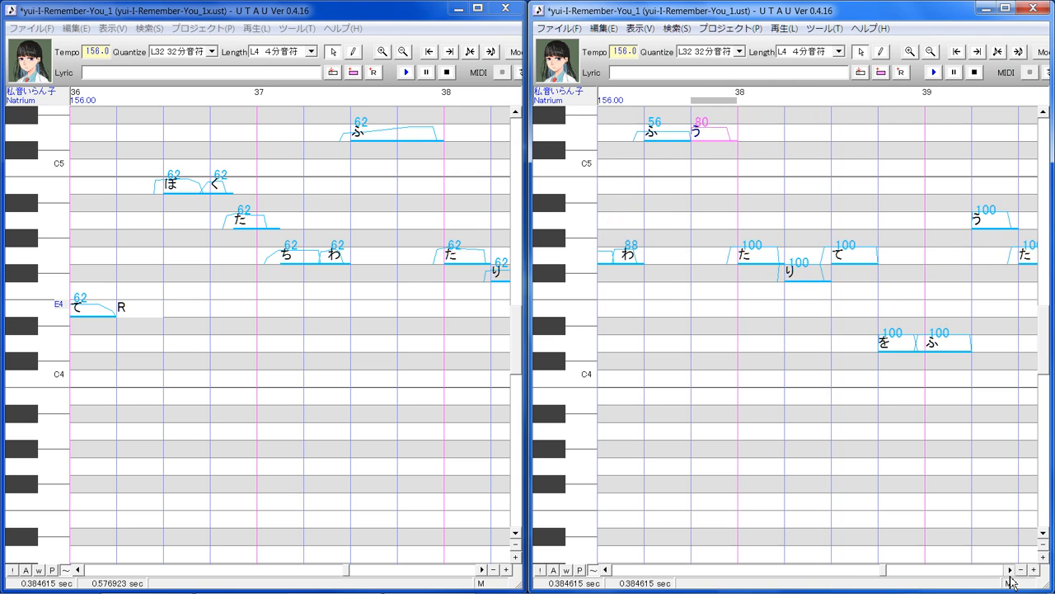
{"action": "scroll", "coordinate": [492, 571], "scroll_direction": "right", "scroll_amount": 3}
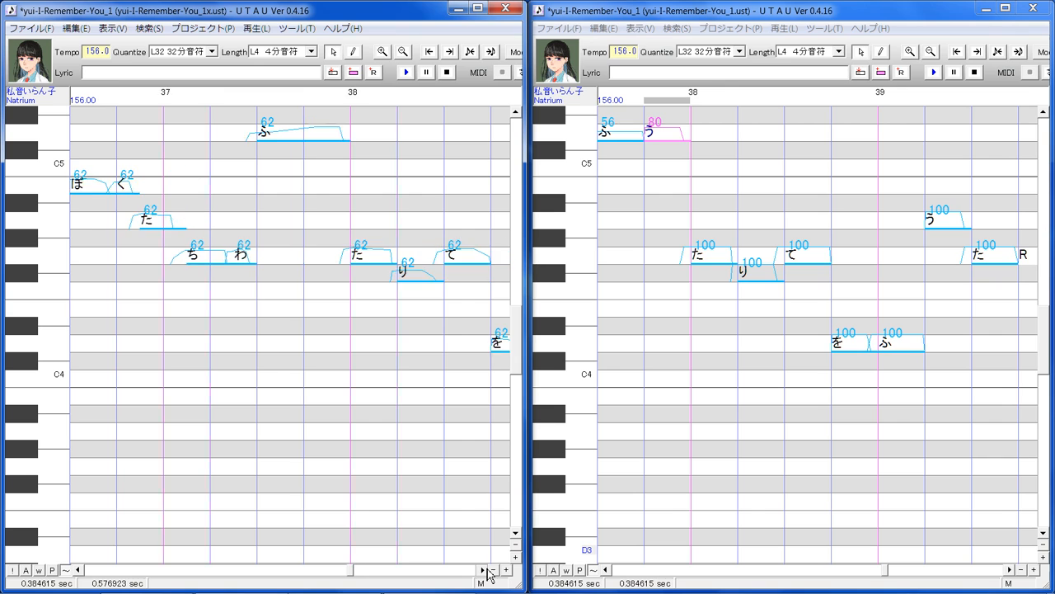
{"action": "left_click", "coordinate": [697, 324]}
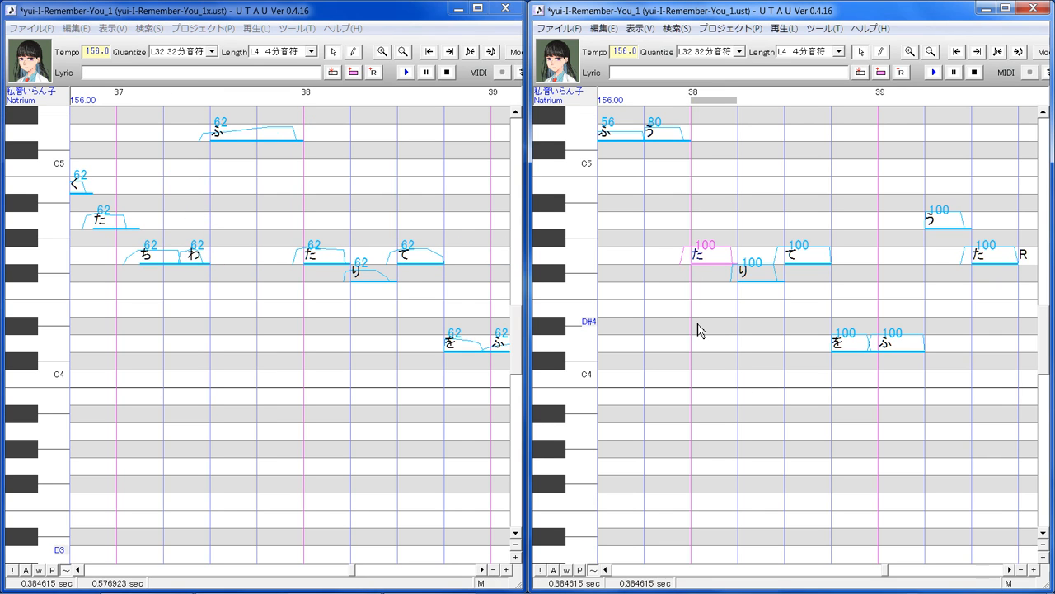
{"action": "left_click_drag", "start_coordinate": [705, 260], "coordinate": [705, 266]}
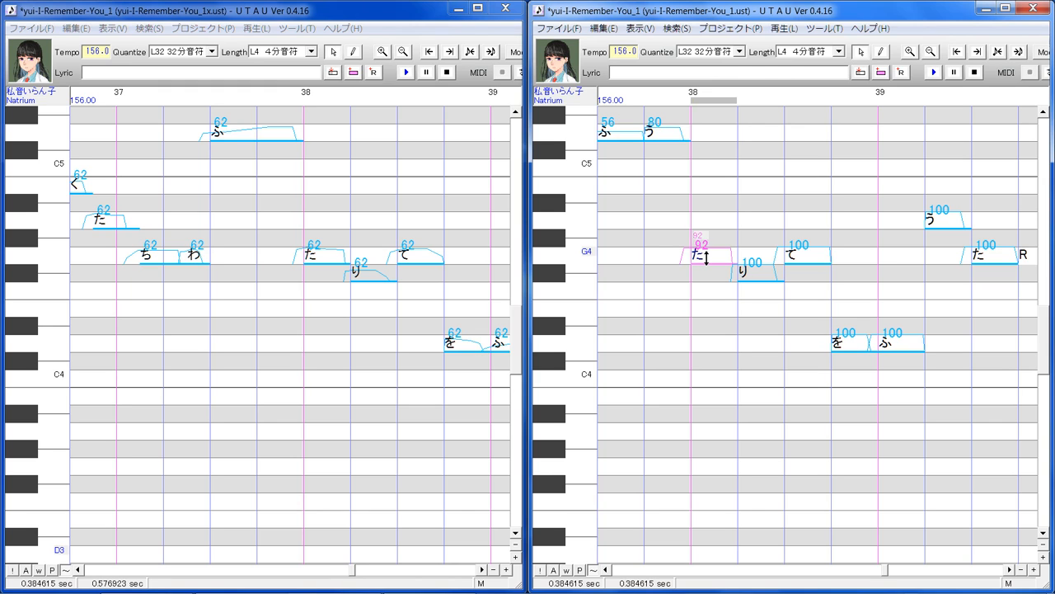
{"action": "left_click_drag", "start_coordinate": [707, 261], "coordinate": [805, 270]}
{"action": "left_click", "coordinate": [764, 272]}
{"action": "left_click", "coordinate": [808, 291]}
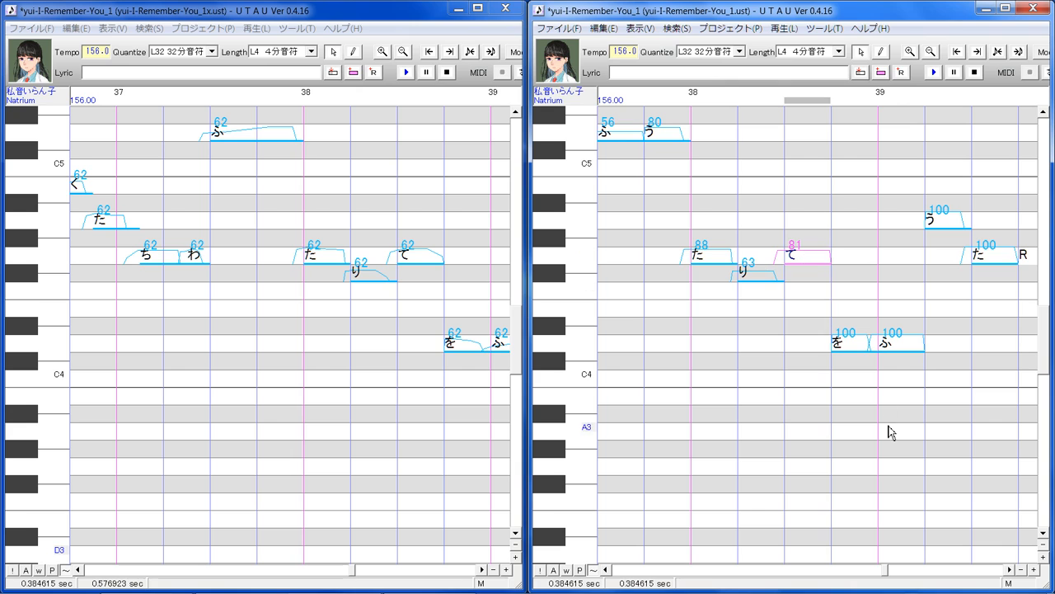
Change the lyric of the を note at the end of measure 38 to うぉ.
{"action": "left_click", "coordinate": [855, 350]}
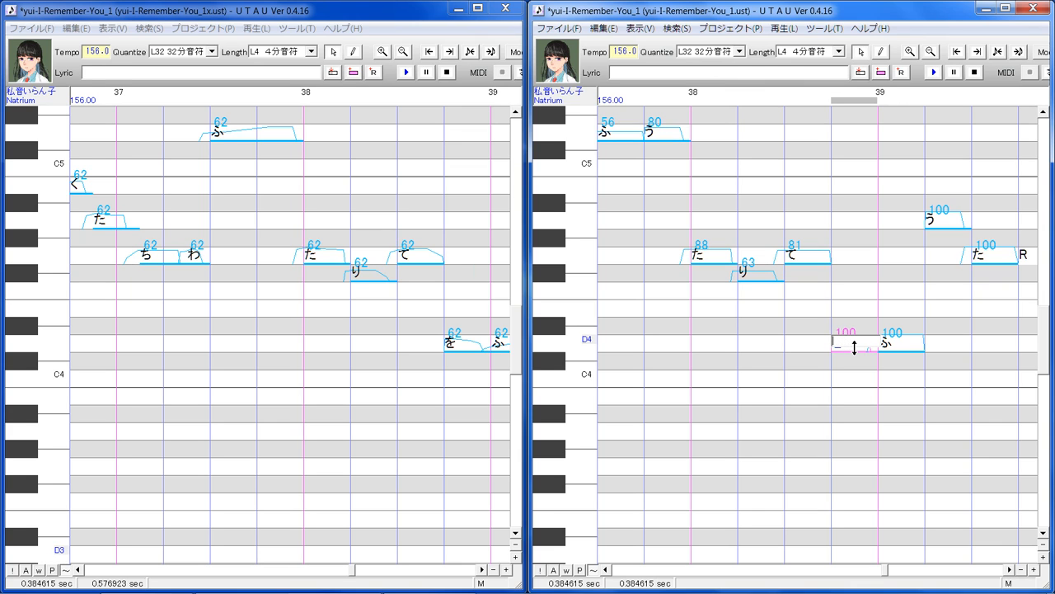
{"action": "key", "text": "Return"}
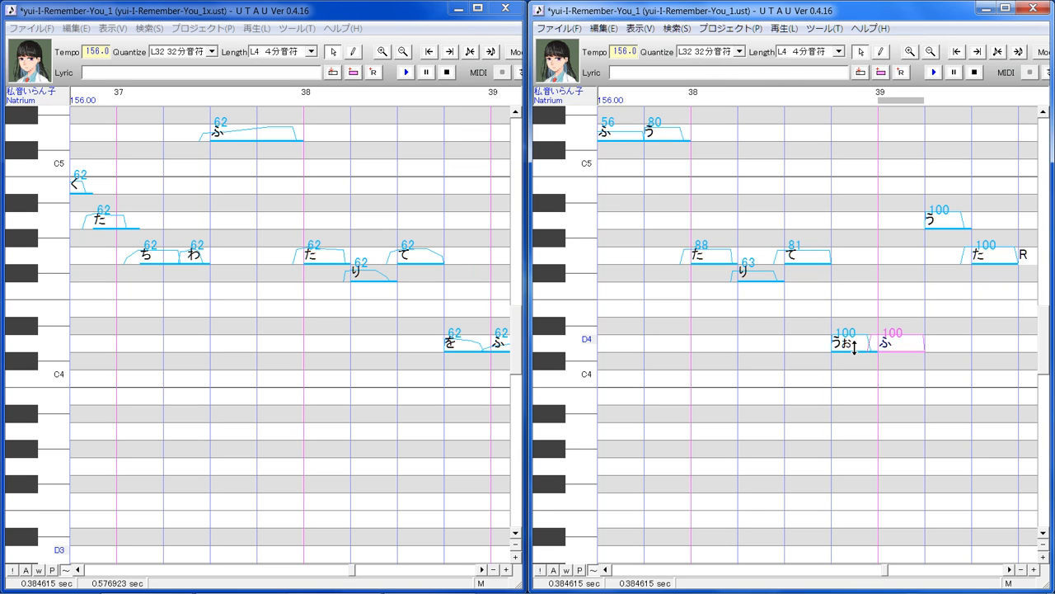
{"action": "left_click", "coordinate": [855, 347]}
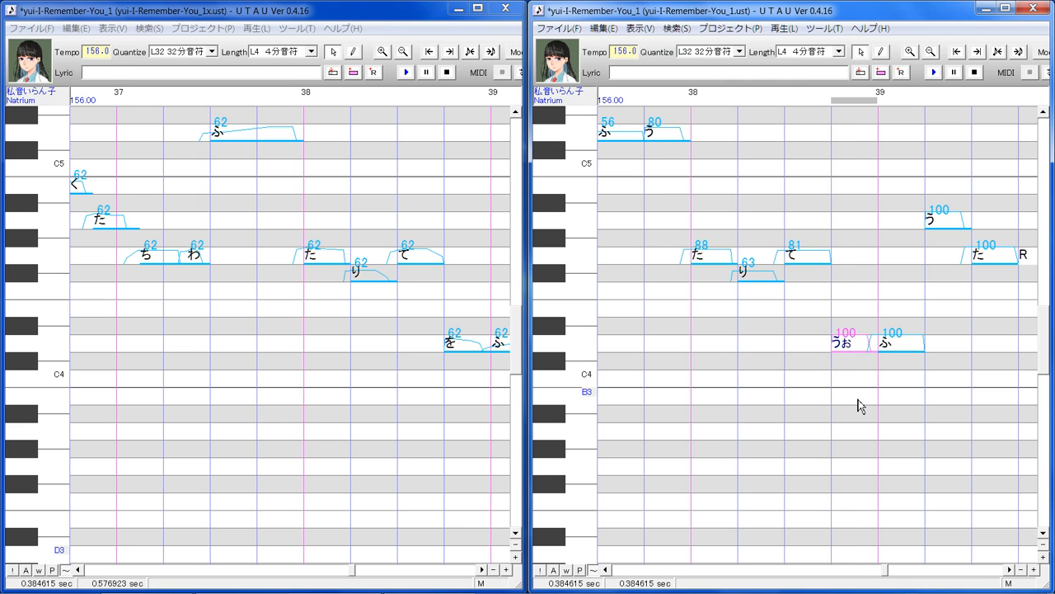
Load the original voice values for the うぉ note's preutterance and overlap, and clear its STP.
{"action": "right_click", "coordinate": [853, 336]}
{"action": "left_click", "coordinate": [913, 523]}
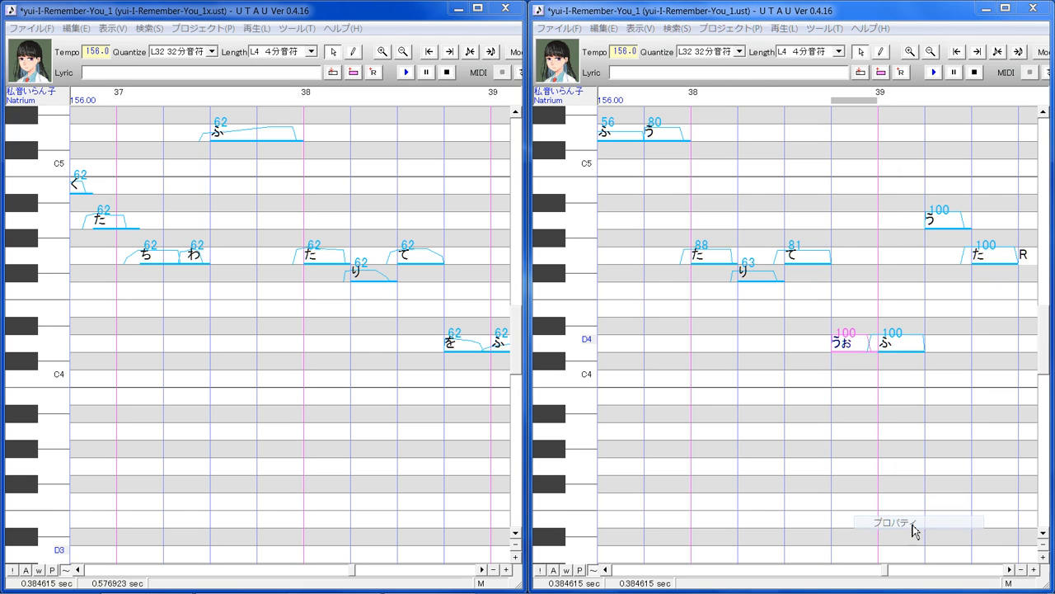
{"action": "left_click", "coordinate": [855, 280]}
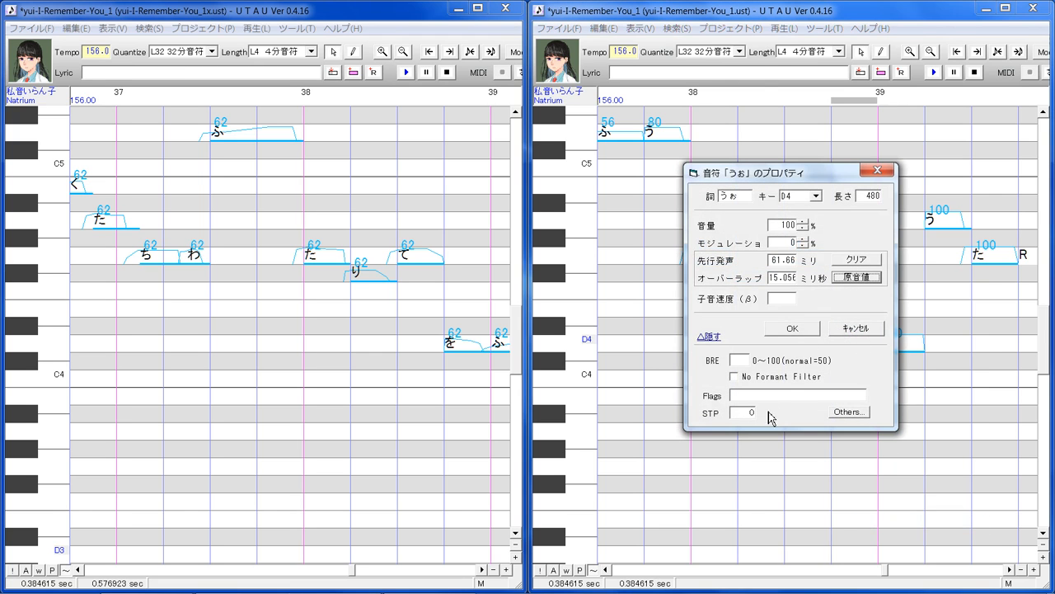
{"action": "left_click_drag", "start_coordinate": [745, 414], "coordinate": [792, 404]}
{"action": "key", "text": "BackSpace"}
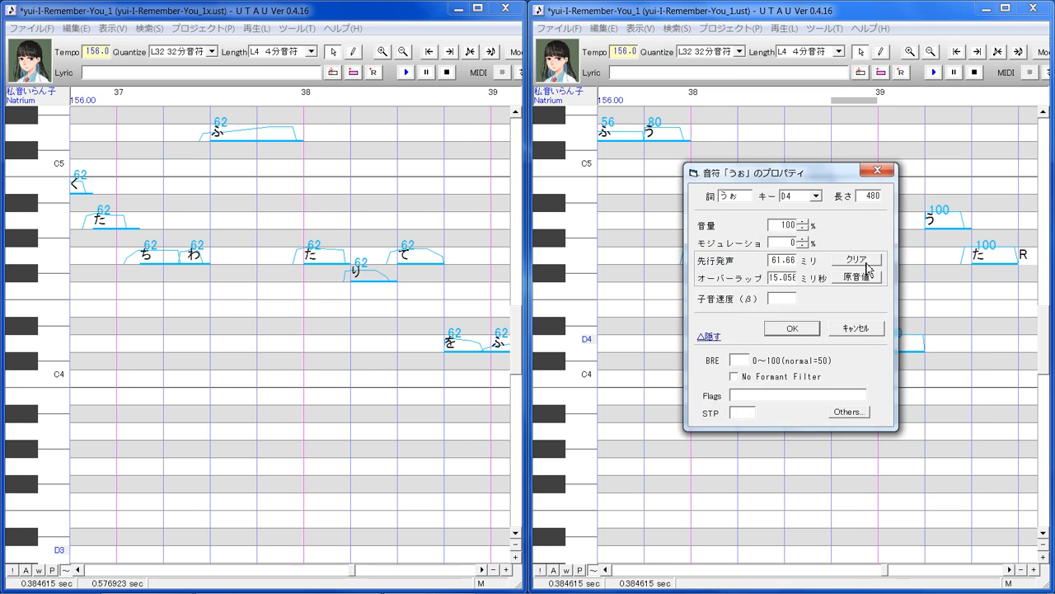
{"action": "left_click", "coordinate": [808, 329]}
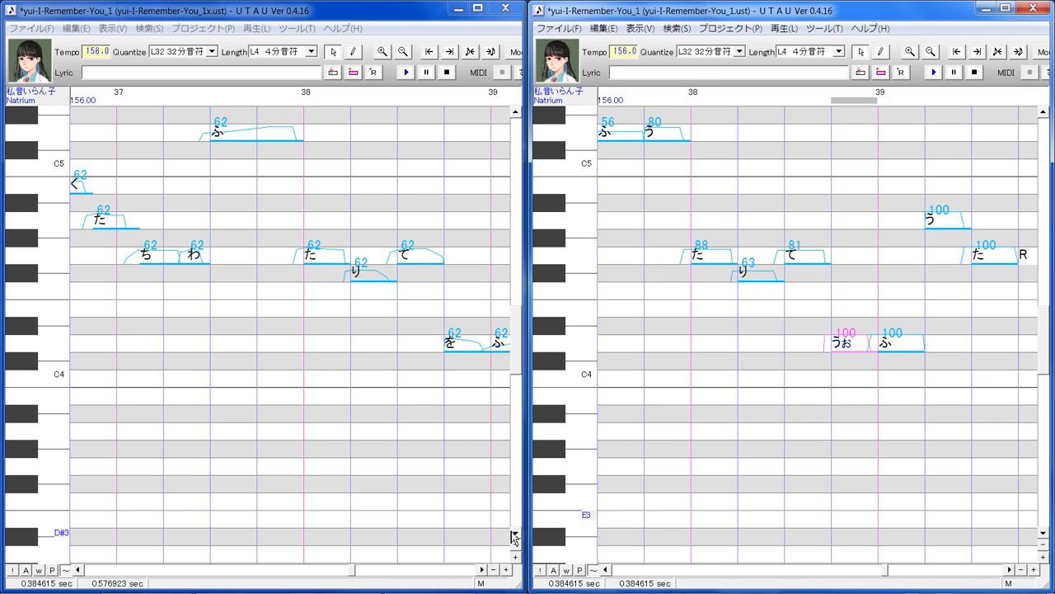
Set the intensity of the うぉ note to 82, and of the ふ and う notes in measure 39 to 60 and 90.
{"action": "left_click", "coordinate": [483, 569]}
{"action": "left_click", "coordinate": [484, 570]}
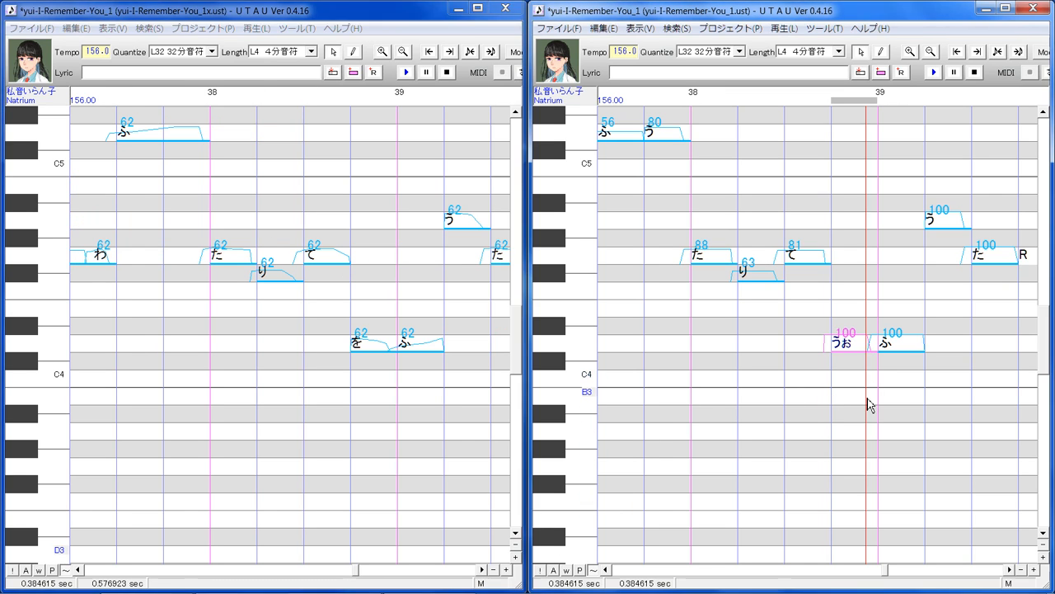
{"action": "left_click_drag", "start_coordinate": [860, 341], "coordinate": [864, 338]}
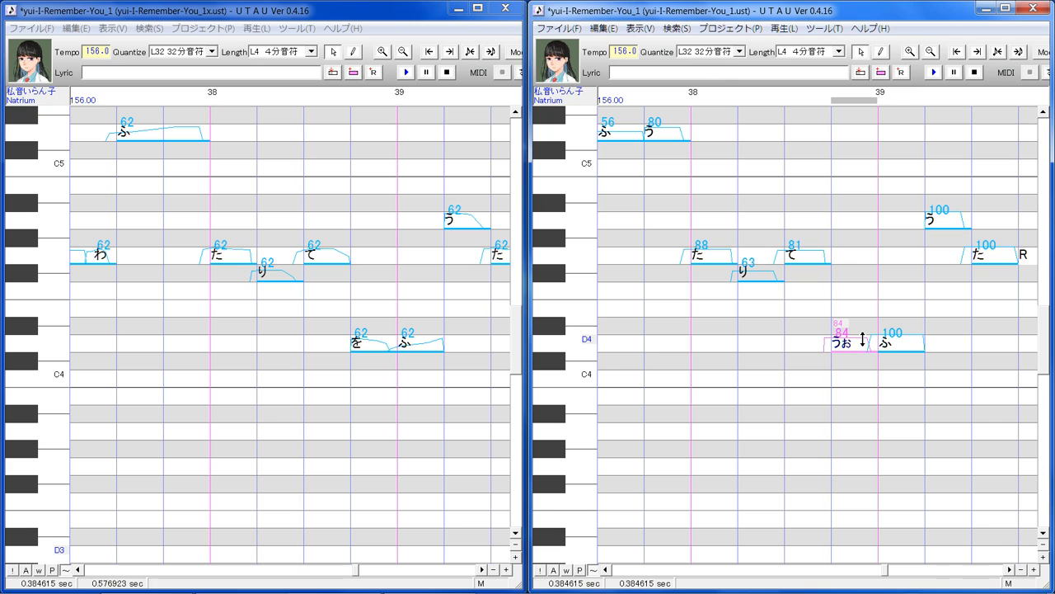
{"action": "left_click_drag", "start_coordinate": [863, 341], "coordinate": [864, 339]}
{"action": "left_click_drag", "start_coordinate": [899, 356], "coordinate": [900, 346]}
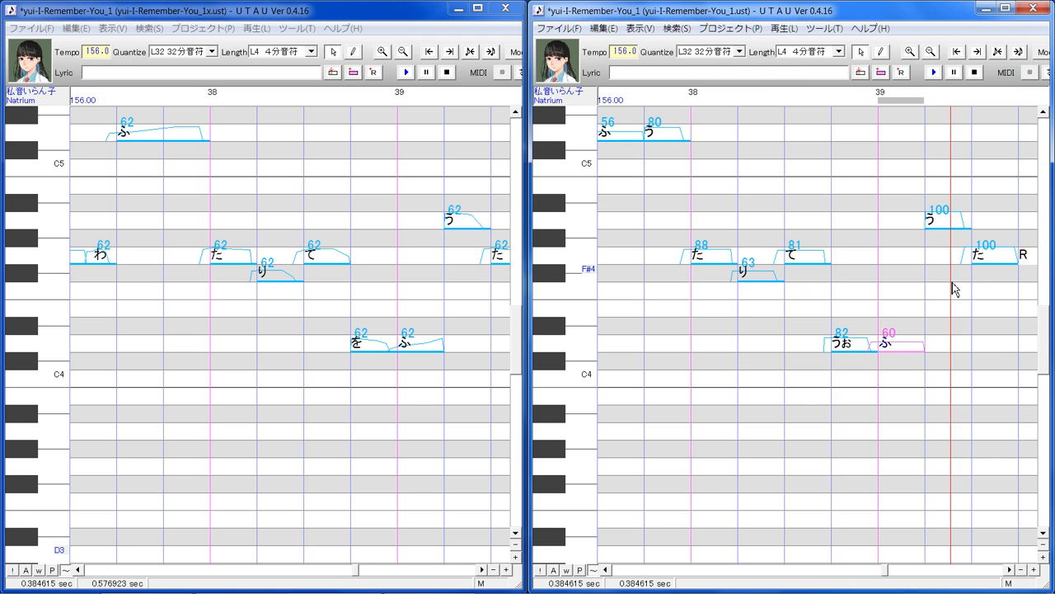
{"action": "left_click_drag", "start_coordinate": [953, 222], "coordinate": [953, 225]}
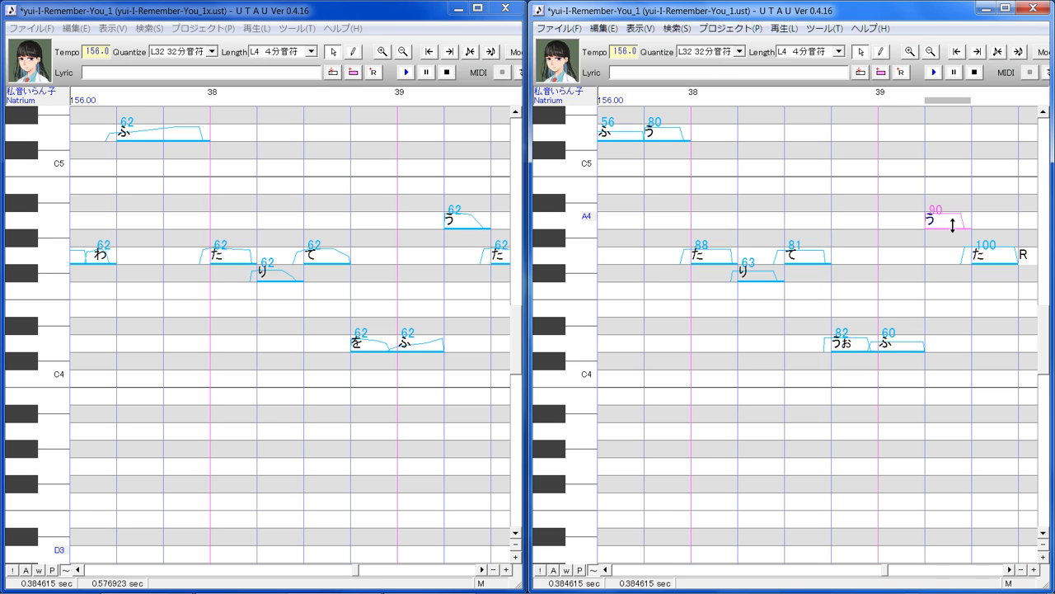
Try clearing the preutterance and overlap of the う note in measure 39 and applying a crossfade envelope to it.
{"action": "left_click", "coordinate": [612, 31]}
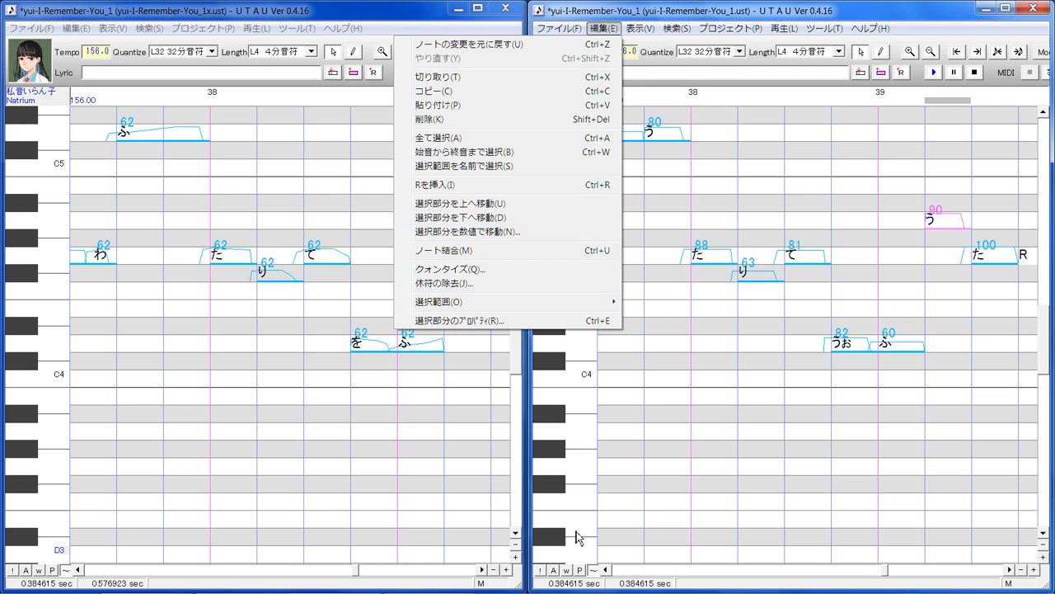
{"action": "left_click", "coordinate": [554, 570]}
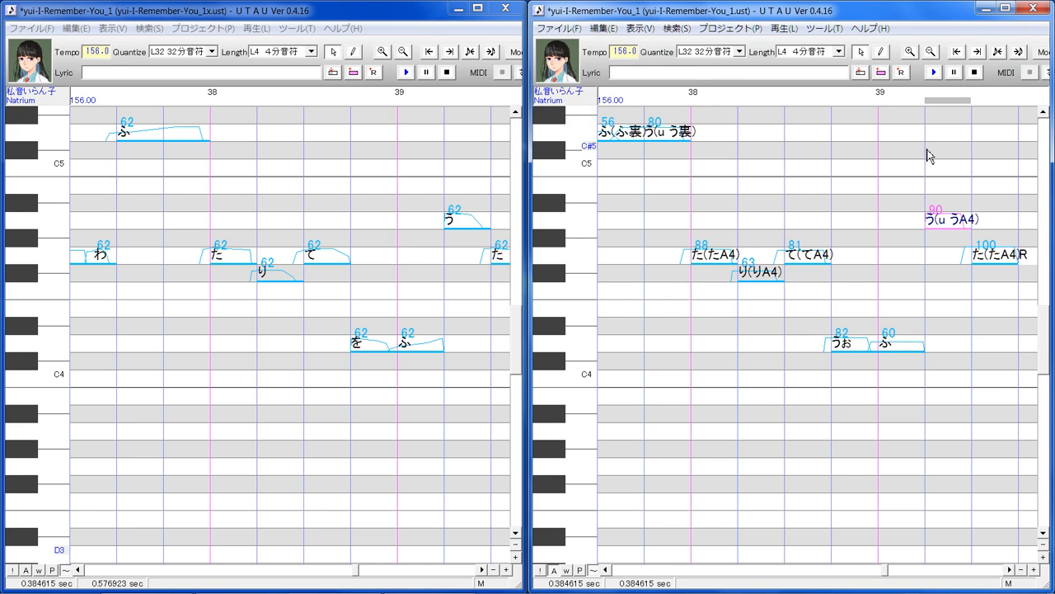
{"action": "right_click", "coordinate": [925, 217]}
{"action": "left_click", "coordinate": [963, 398]}
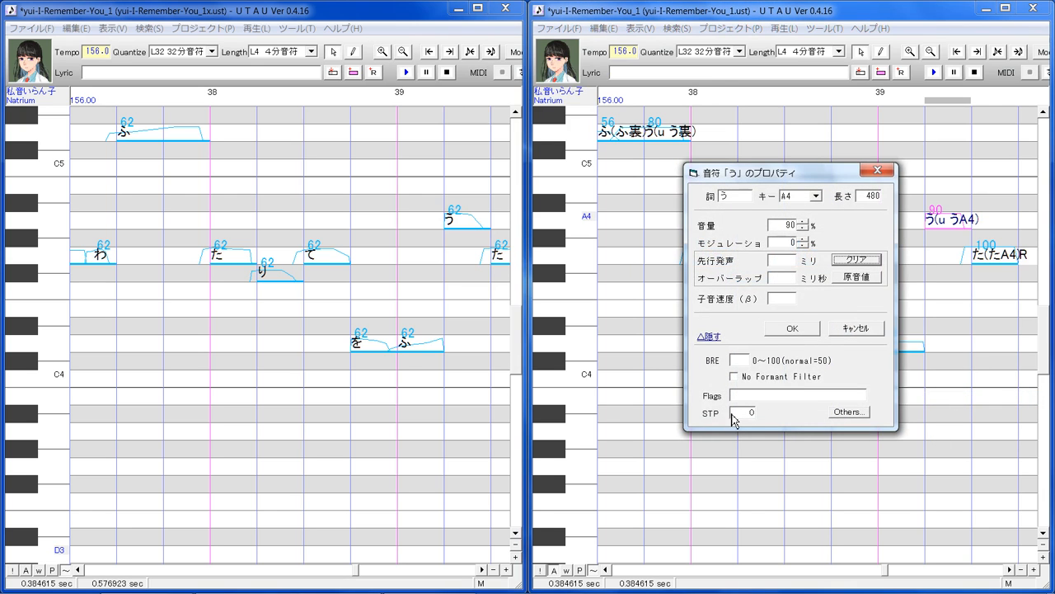
{"action": "left_click", "coordinate": [801, 332]}
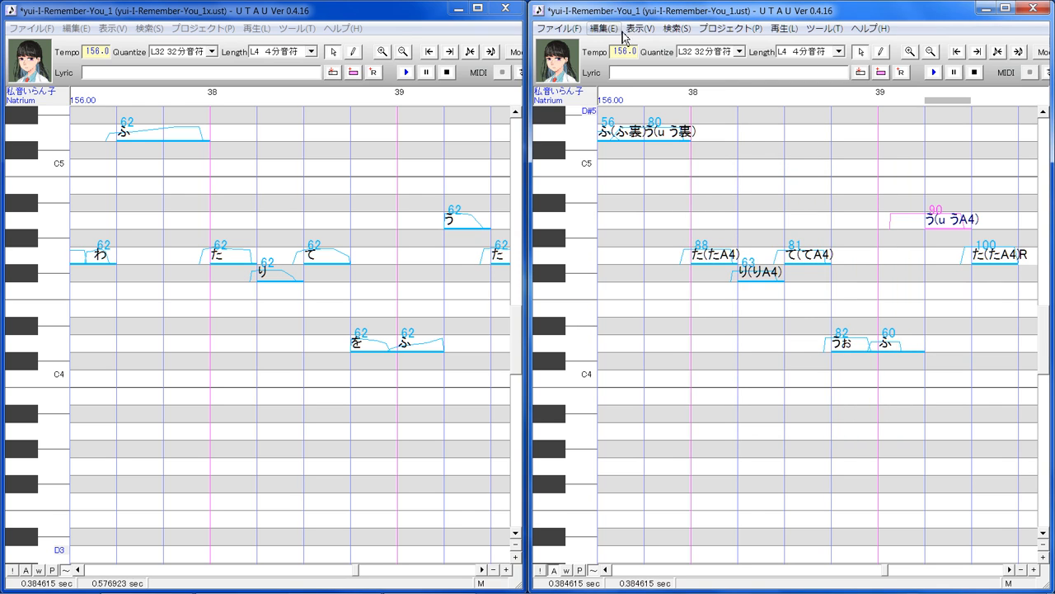
{"action": "left_click", "coordinate": [605, 28]}
{"action": "mouse_move", "coordinate": [575, 307]}
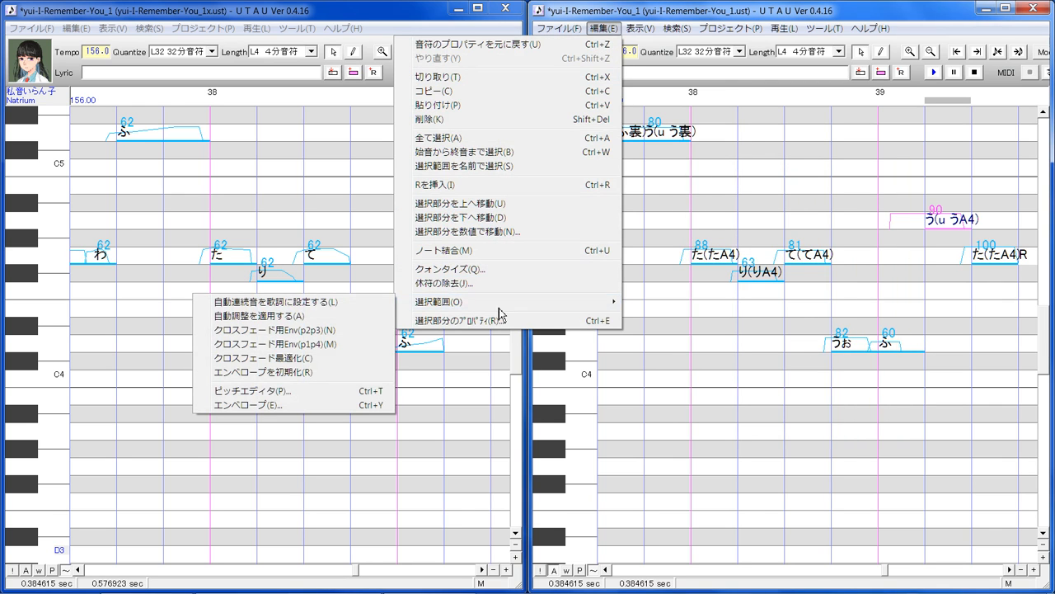
{"action": "left_click", "coordinate": [346, 338]}
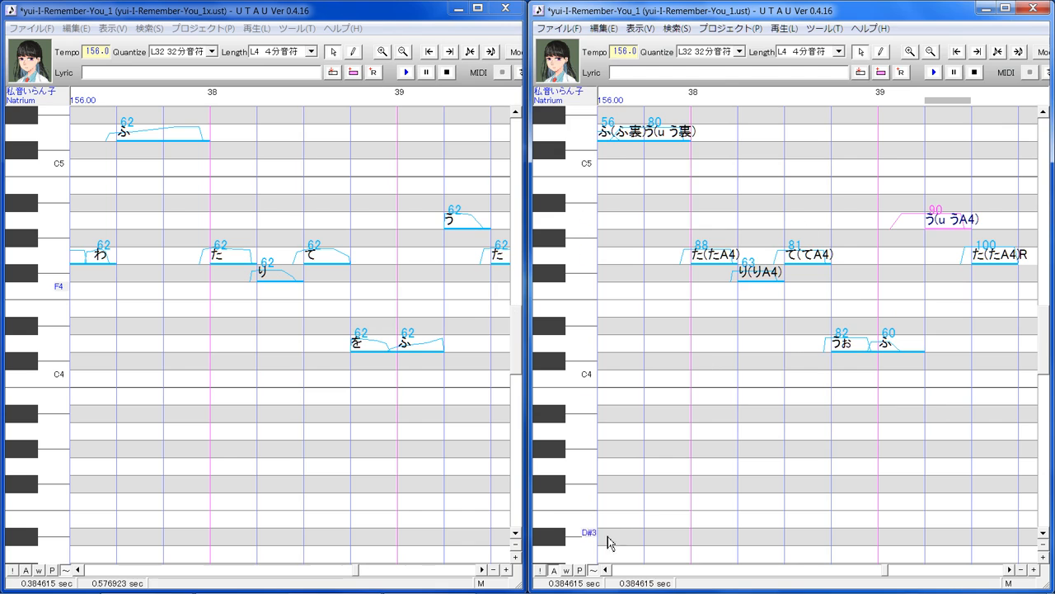
{"action": "left_click", "coordinate": [553, 570]}
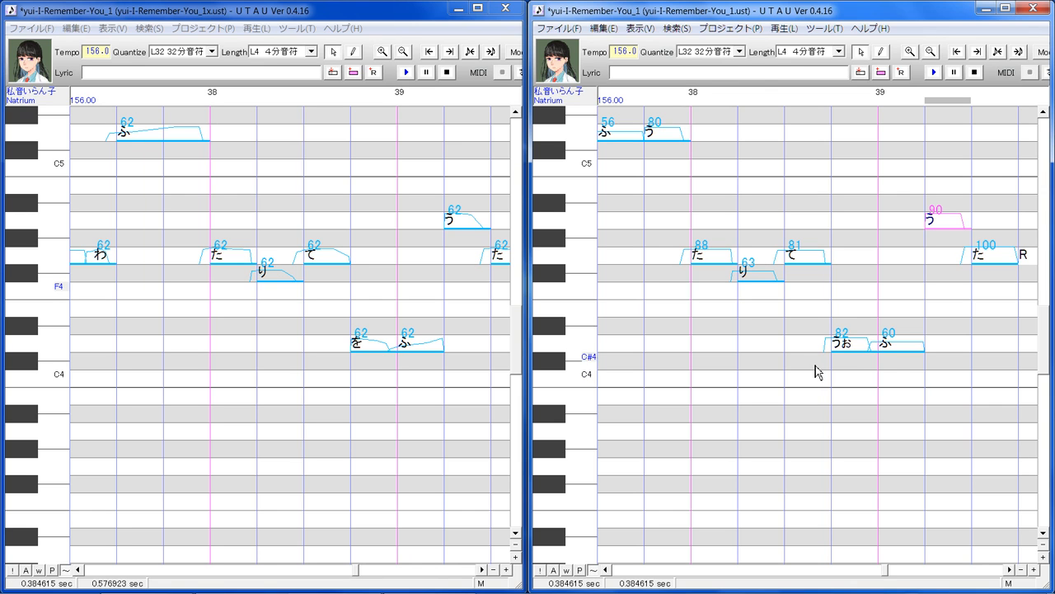
Set the intensity of the た note in measure 39 to 90 and of the う note before it to 93.
{"action": "left_click", "coordinate": [1009, 569]}
{"action": "left_click", "coordinate": [1009, 569]}
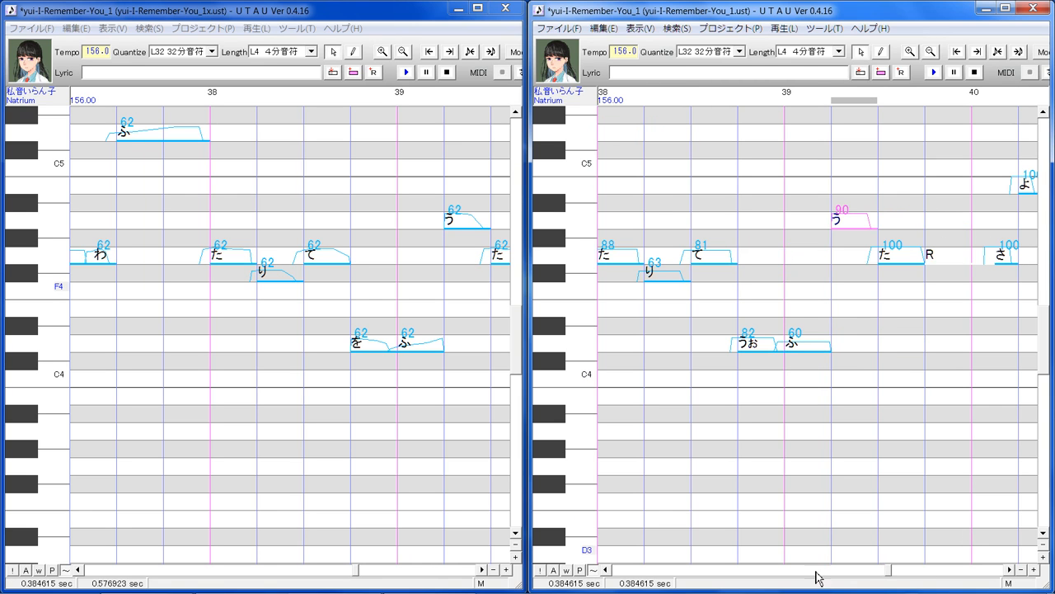
{"action": "left_click", "coordinate": [483, 570]}
{"action": "left_click", "coordinate": [482, 569]}
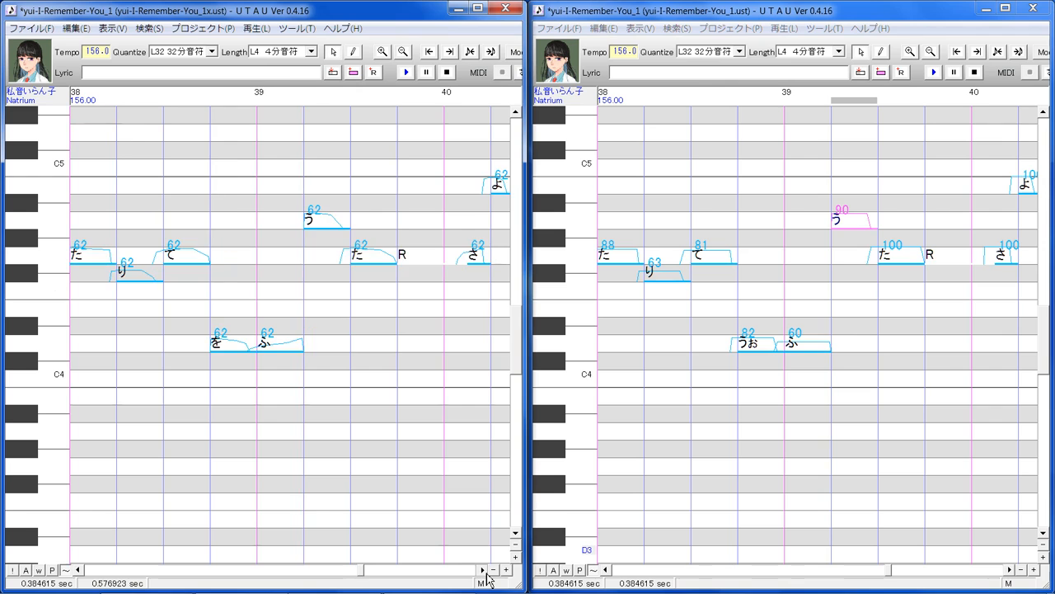
{"action": "left_click", "coordinate": [482, 570]}
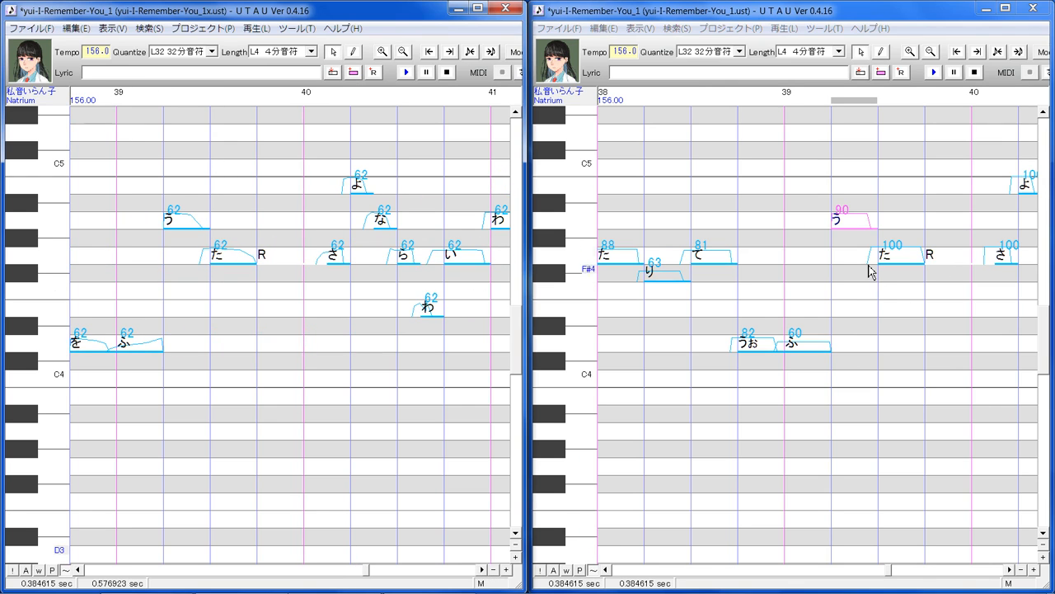
{"action": "left_click", "coordinate": [909, 258]}
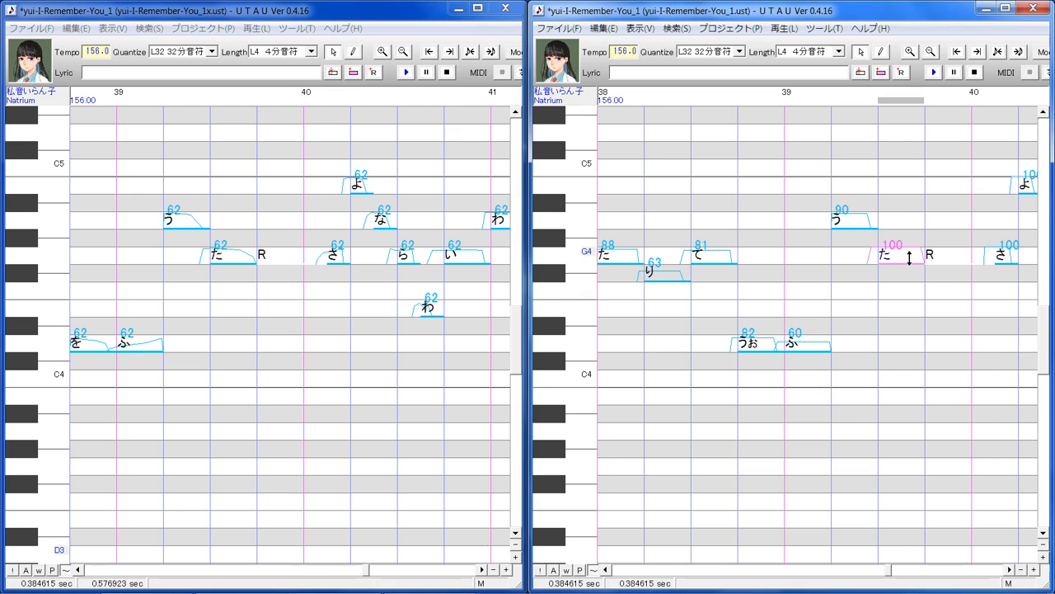
{"action": "left_click_drag", "start_coordinate": [908, 263], "coordinate": [911, 259]}
{"action": "left_click", "coordinate": [858, 220]}
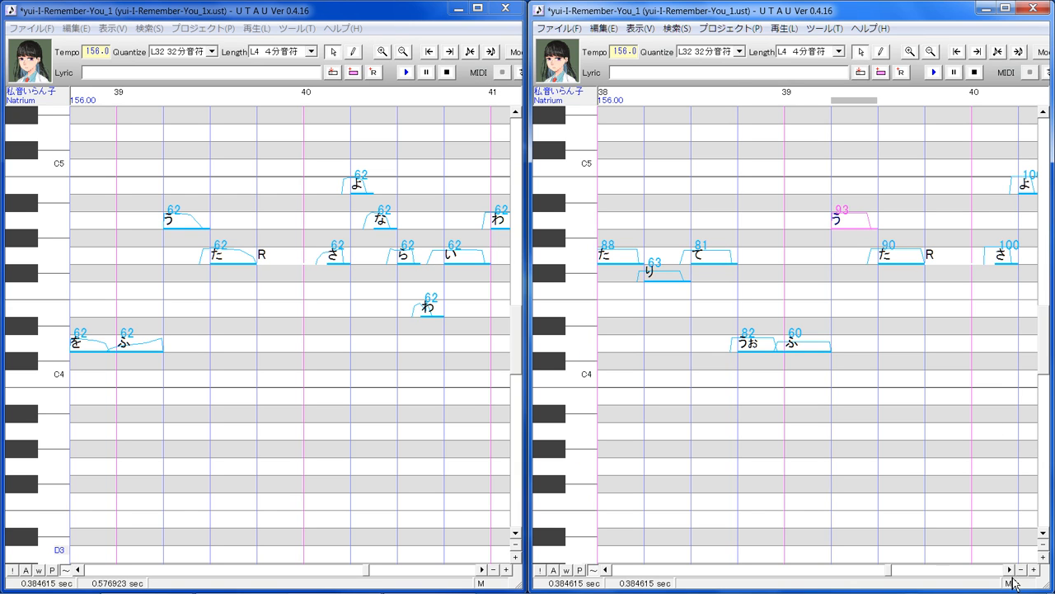
Set the intensity of the さ note in measure 40 to 77 and of the よ note after it to 95.
{"action": "left_click_drag", "start_coordinate": [1009, 569], "coordinate": [1009, 569]}
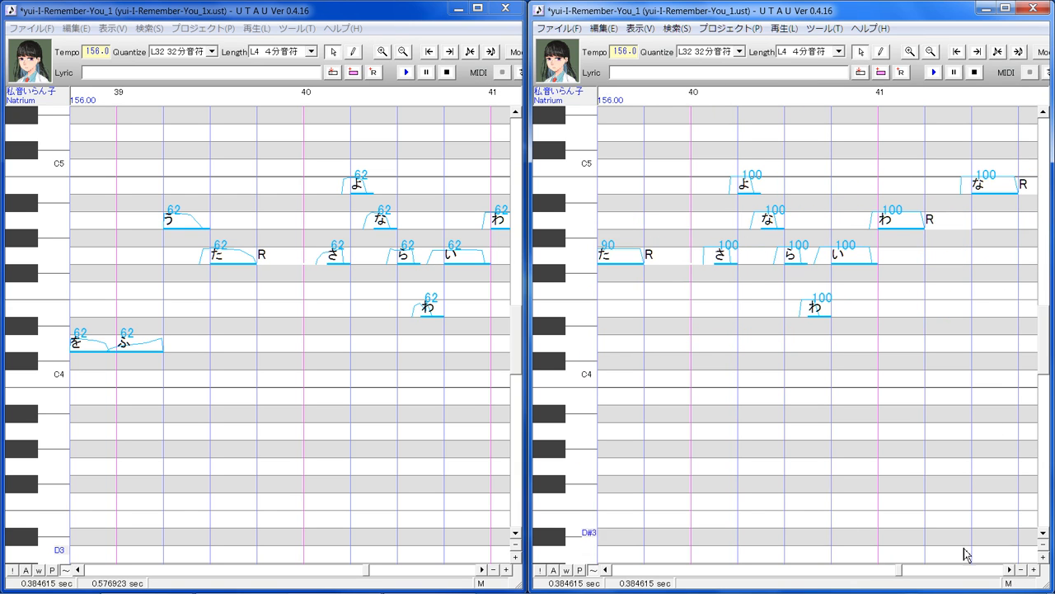
{"action": "left_click_drag", "start_coordinate": [483, 569], "coordinate": [483, 569]}
{"action": "left_click", "coordinate": [728, 253]}
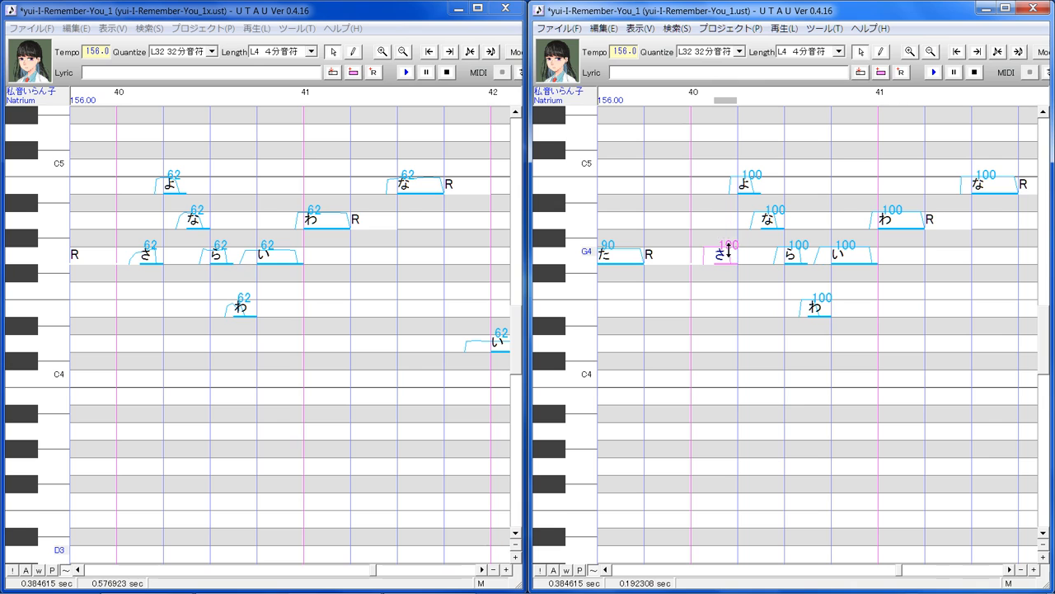
{"action": "left_click", "coordinate": [744, 186]}
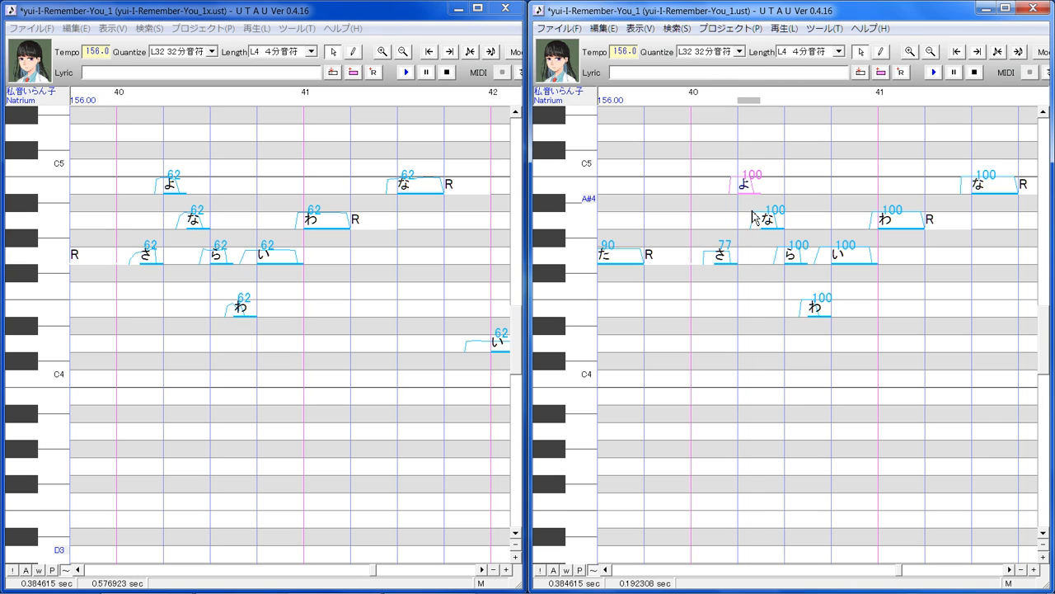
{"action": "left_click_drag", "start_coordinate": [744, 190], "coordinate": [744, 195]}
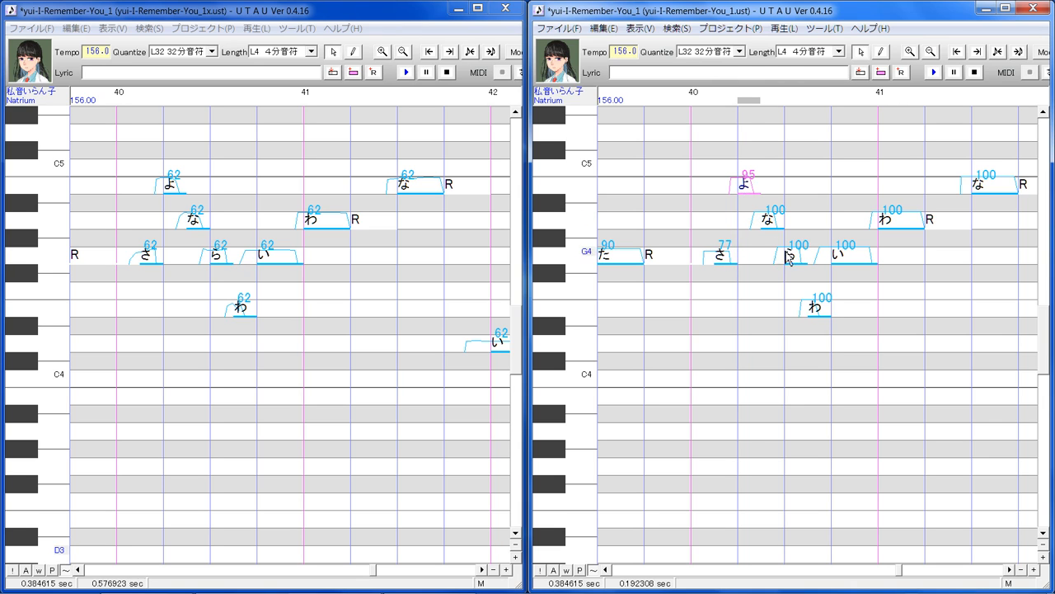
Set the intensities of the な, ら and わ notes in measure 40 to 92, 79 and 80.
{"action": "left_click", "coordinate": [768, 221]}
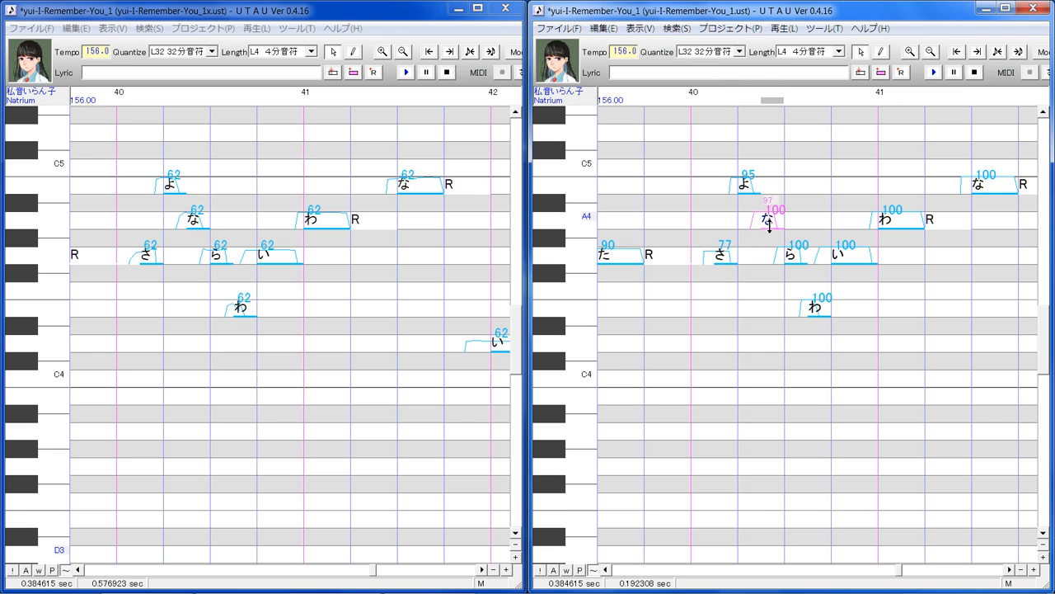
{"action": "mouse_move", "coordinate": [769, 228]}
{"action": "left_mouse_down"}
{"action": "mouse_move", "coordinate": [804, 277]}
{"action": "mouse_move", "coordinate": [798, 253]}
{"action": "left_mouse_up"}
{"action": "left_click", "coordinate": [797, 256]}
{"action": "left_click", "coordinate": [820, 316]}
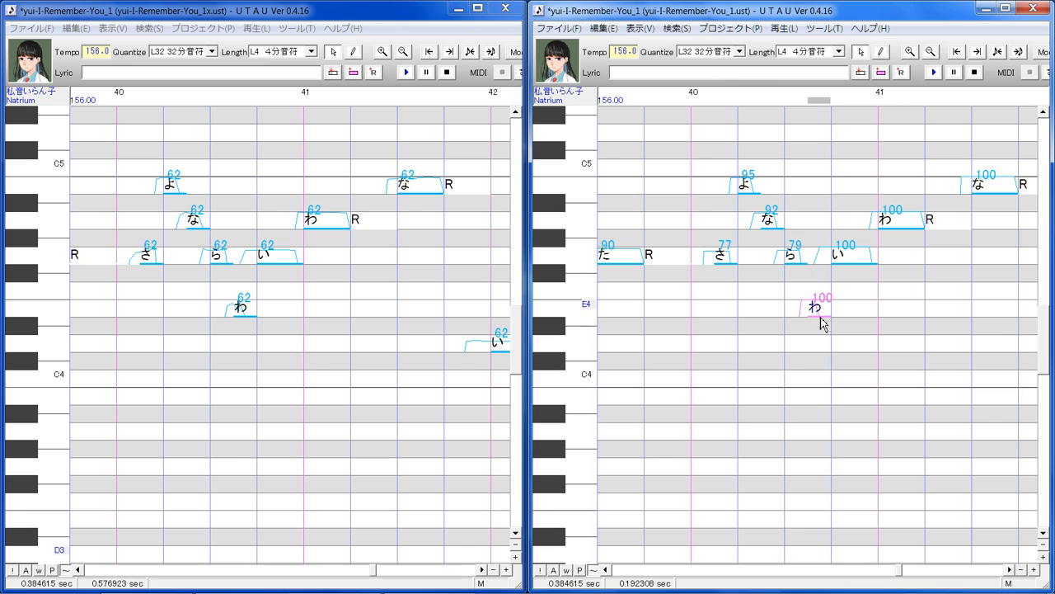
{"action": "left_click_drag", "start_coordinate": [817, 310], "coordinate": [817, 321]}
Set the intensity of the い note at the end of measure 40 to 84 and of the わ note starting measure 41 to 96.
{"action": "left_click", "coordinate": [867, 256]}
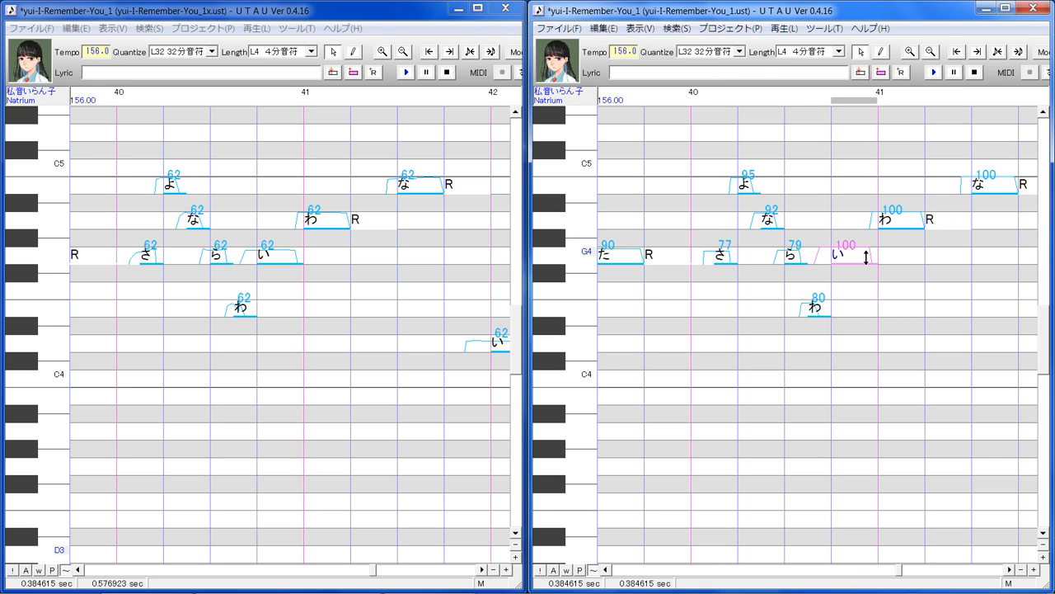
{"action": "left_click_drag", "start_coordinate": [867, 252], "coordinate": [862, 263]}
{"action": "left_click", "coordinate": [897, 223]}
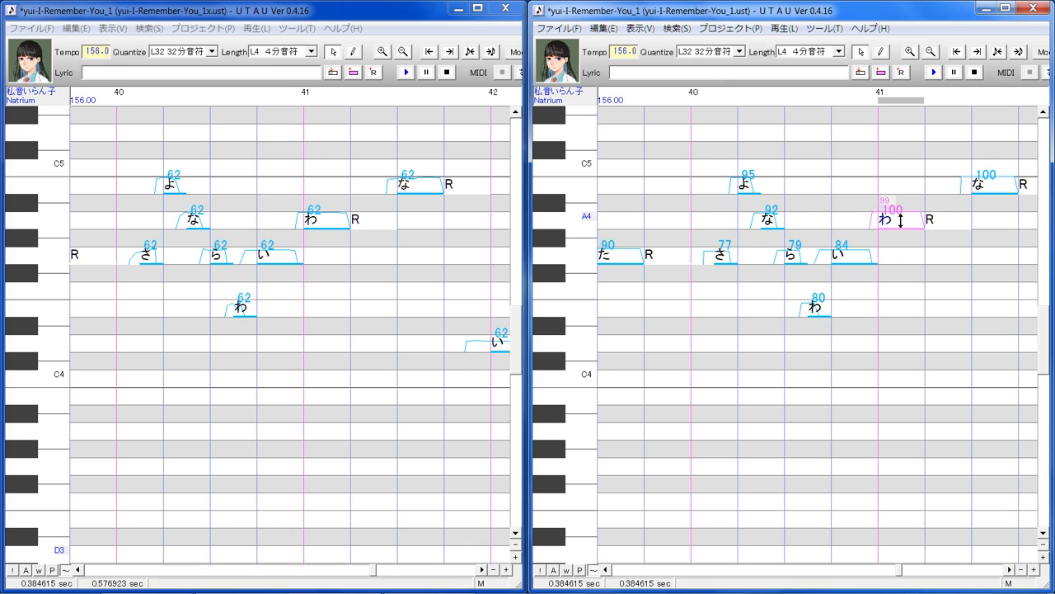
{"action": "left_click_drag", "start_coordinate": [900, 221], "coordinate": [901, 223]}
{"action": "left_click_drag", "start_coordinate": [907, 221], "coordinate": [907, 219]}
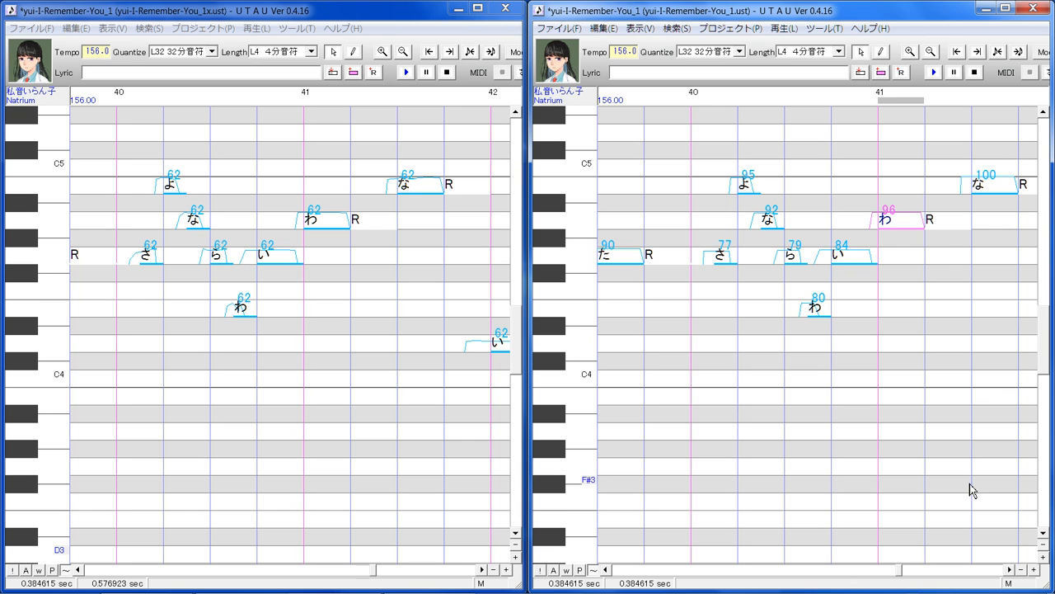
Set the intensity of the な note in measure 41 to 91 and of the い note starting measure 42 to 65.
{"action": "left_click", "coordinate": [1009, 569]}
{"action": "left_click", "coordinate": [1010, 570]}
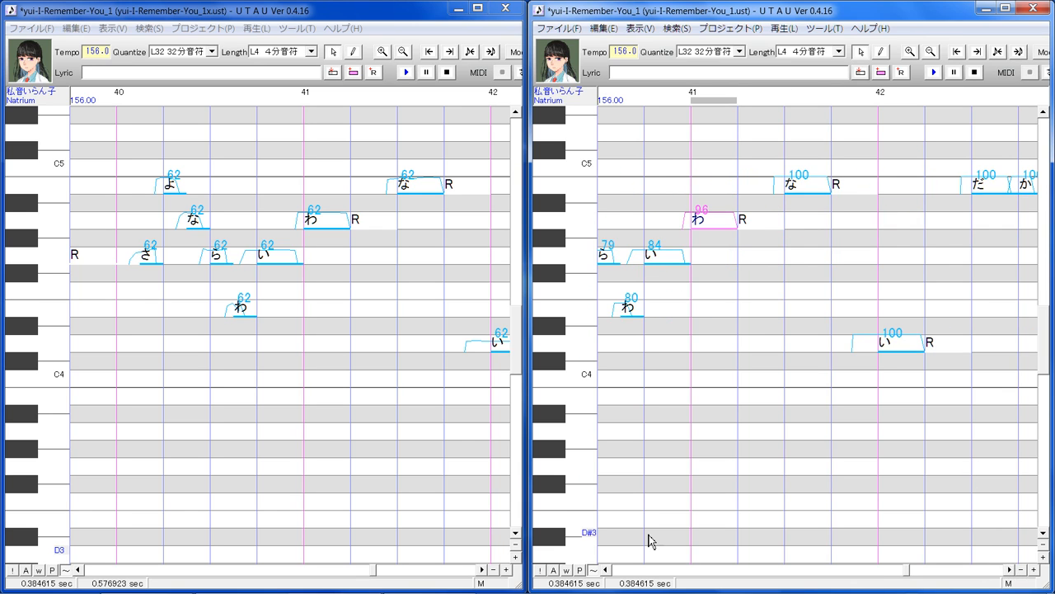
{"action": "left_click", "coordinate": [483, 570]}
{"action": "left_click", "coordinate": [483, 571]}
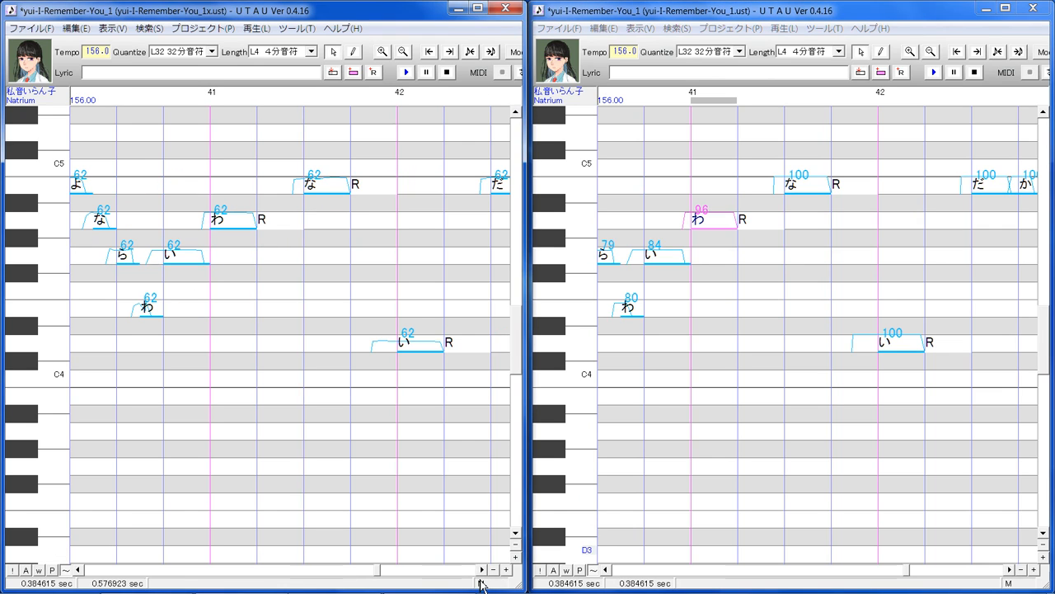
{"action": "left_click", "coordinate": [814, 259]}
{"action": "left_click_drag", "start_coordinate": [803, 183], "coordinate": [806, 189]}
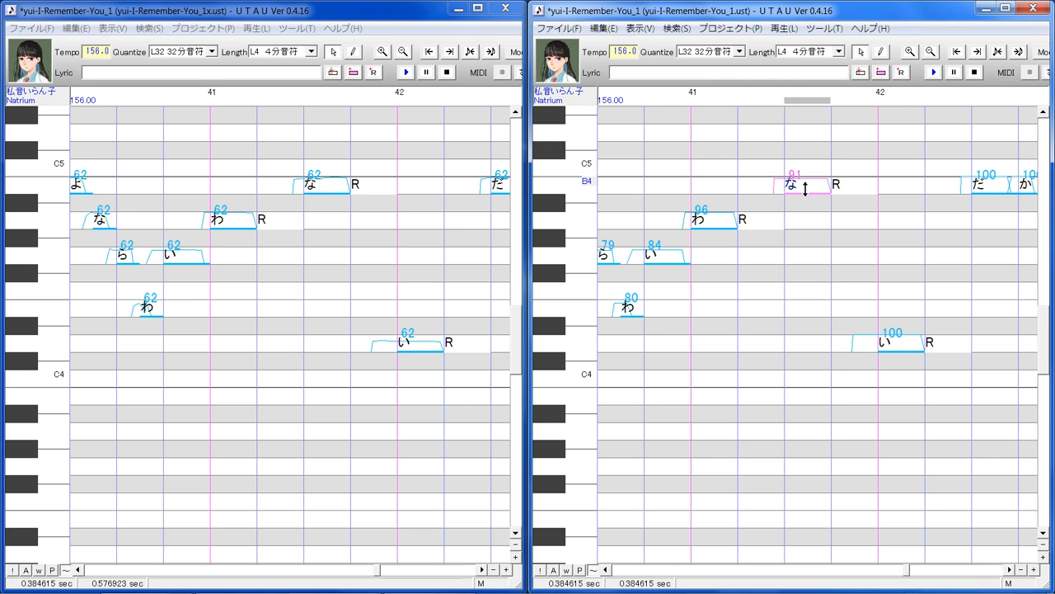
{"action": "left_click", "coordinate": [881, 422]}
{"action": "mouse_move", "coordinate": [897, 346]}
{"action": "left_mouse_down"}
{"action": "mouse_move", "coordinate": [897, 371]}
{"action": "mouse_move", "coordinate": [901, 348]}
{"action": "left_mouse_up"}
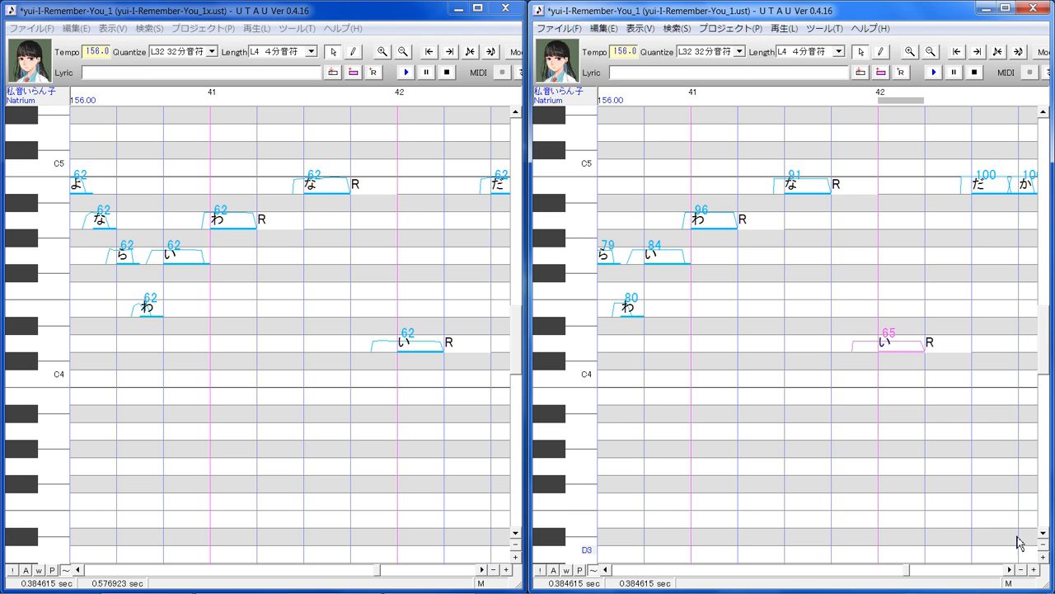
Set the intensity of the だ note in measure 42 to 92.
{"action": "left_click", "coordinate": [1011, 569]}
{"action": "left_click", "coordinate": [1011, 569]}
{"action": "left_click", "coordinate": [1010, 569]}
{"action": "left_click", "coordinate": [1010, 569]}
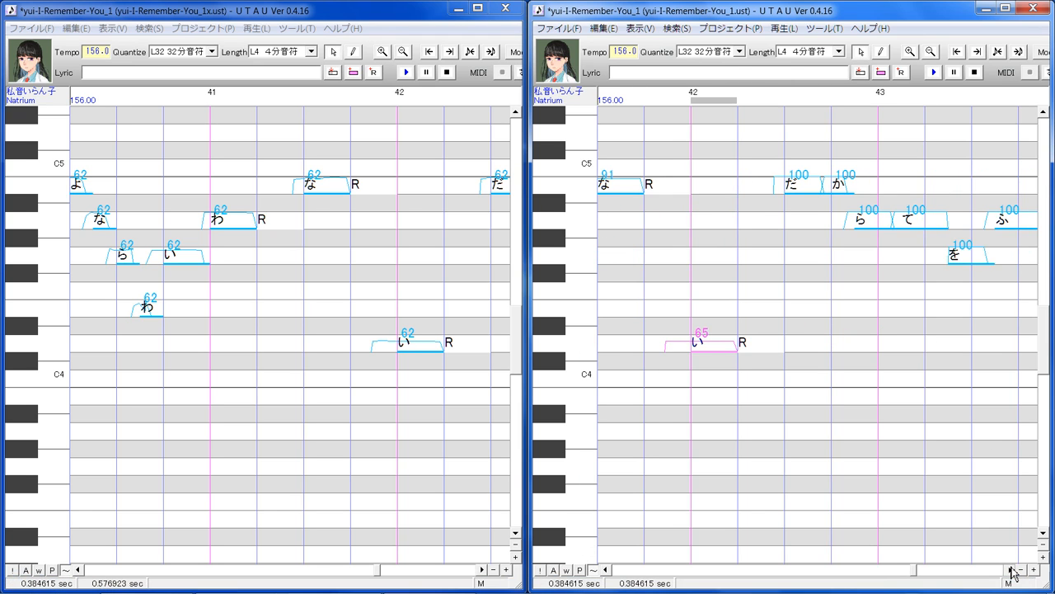
{"action": "left_click", "coordinate": [1011, 569]}
{"action": "left_click", "coordinate": [483, 569]}
{"action": "left_click", "coordinate": [484, 575]}
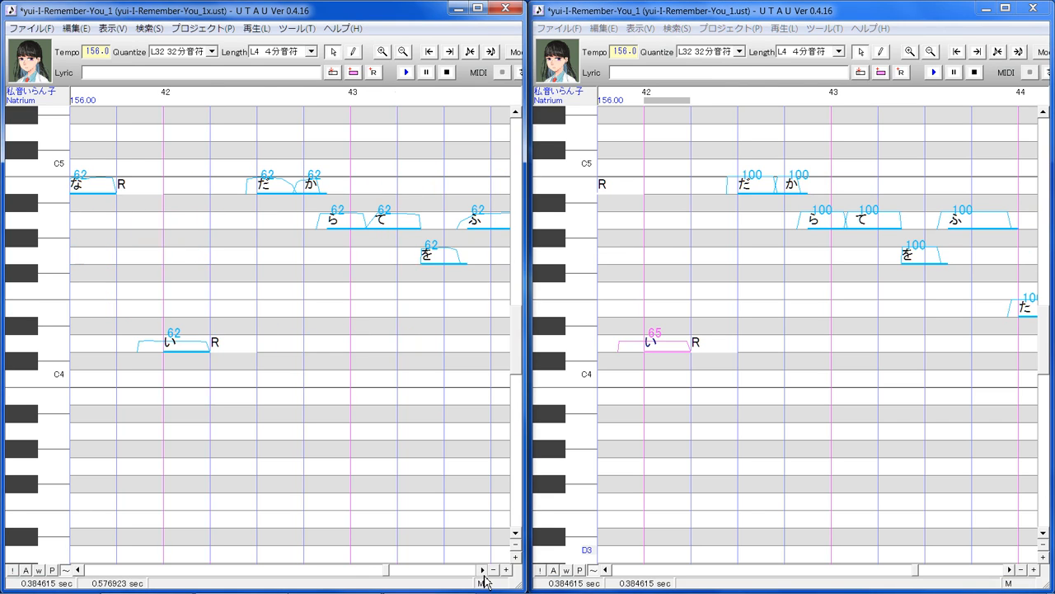
{"action": "left_click", "coordinate": [752, 226]}
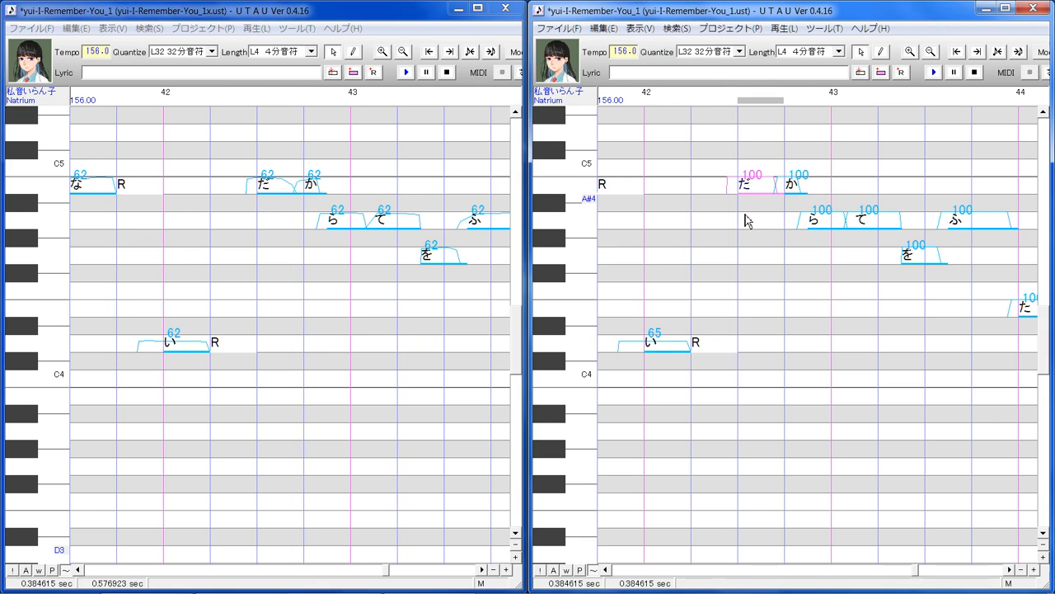
{"action": "left_click", "coordinate": [749, 184]}
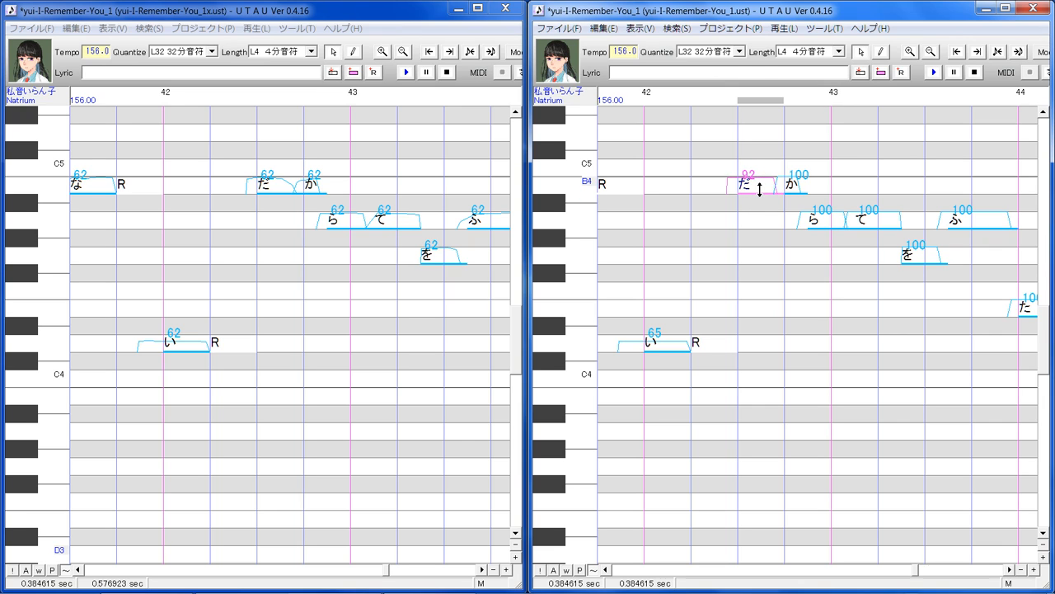
Set the intensities of the か, ら and て notes around the start of measure 43 to 84, 93 and 91.
{"action": "left_click", "coordinate": [794, 187]}
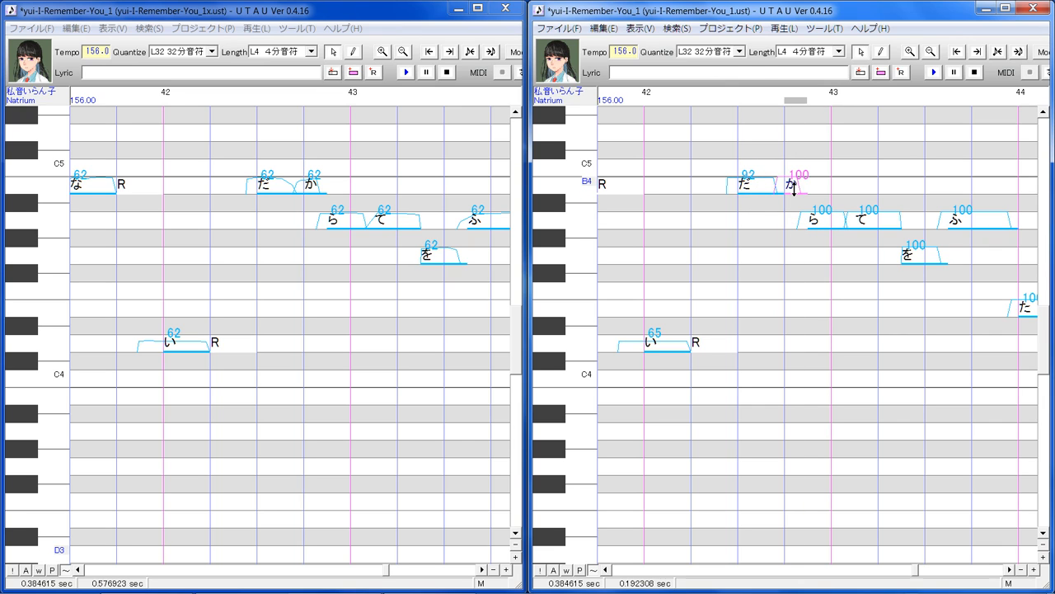
{"action": "left_click_drag", "start_coordinate": [793, 197], "coordinate": [824, 227]}
{"action": "left_click", "coordinate": [827, 277]}
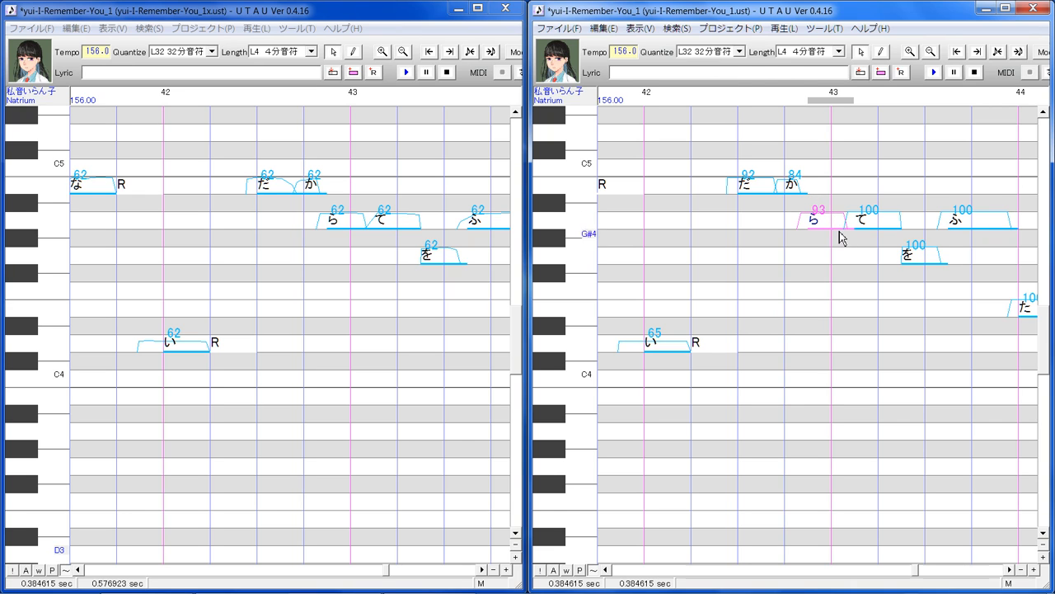
{"action": "left_click", "coordinate": [883, 230]}
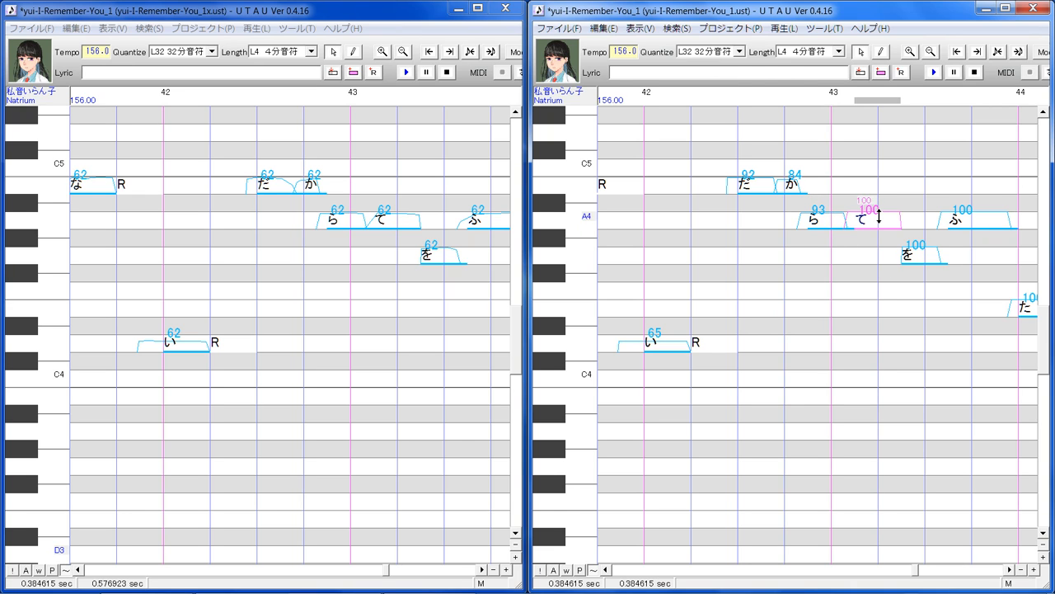
{"action": "left_click_drag", "start_coordinate": [879, 216], "coordinate": [879, 226]}
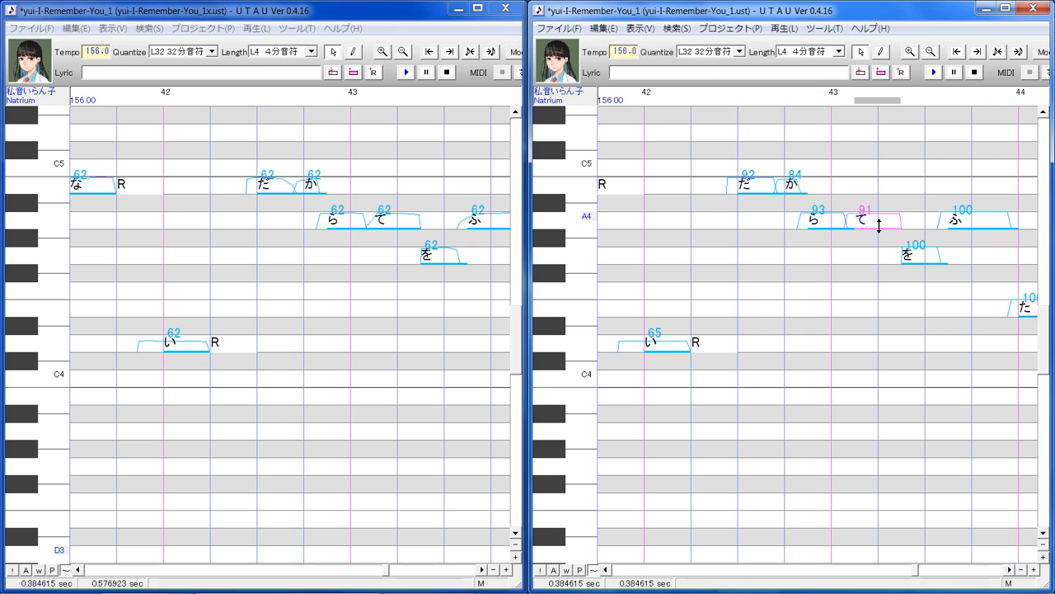
Change the lyric of the を note in measure 43 to うぉ.
{"action": "left_click", "coordinate": [928, 256]}
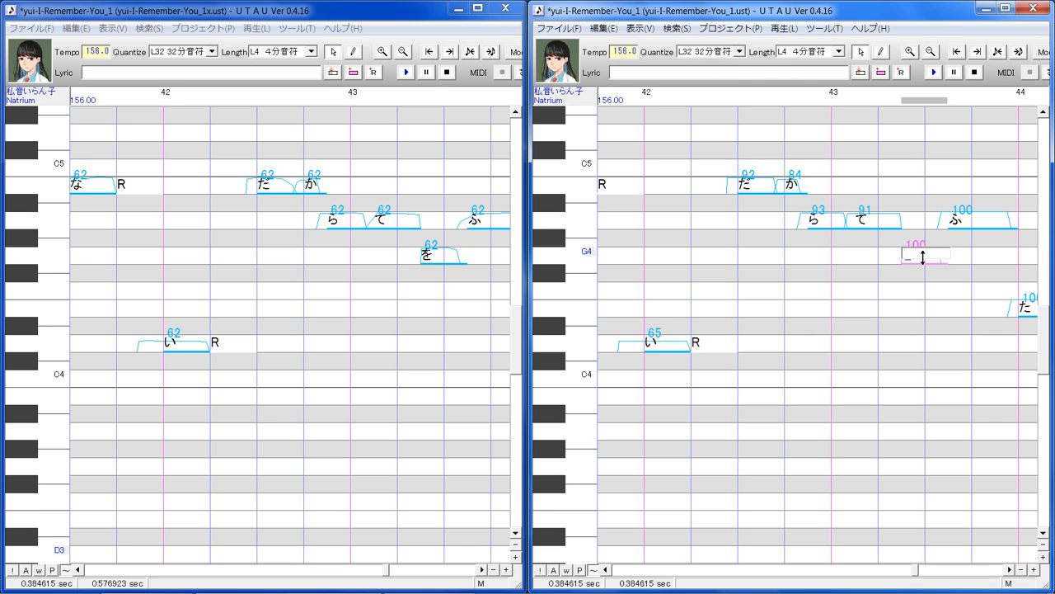
{"action": "type", "text": "うお"}
{"action": "key", "text": "Return"}
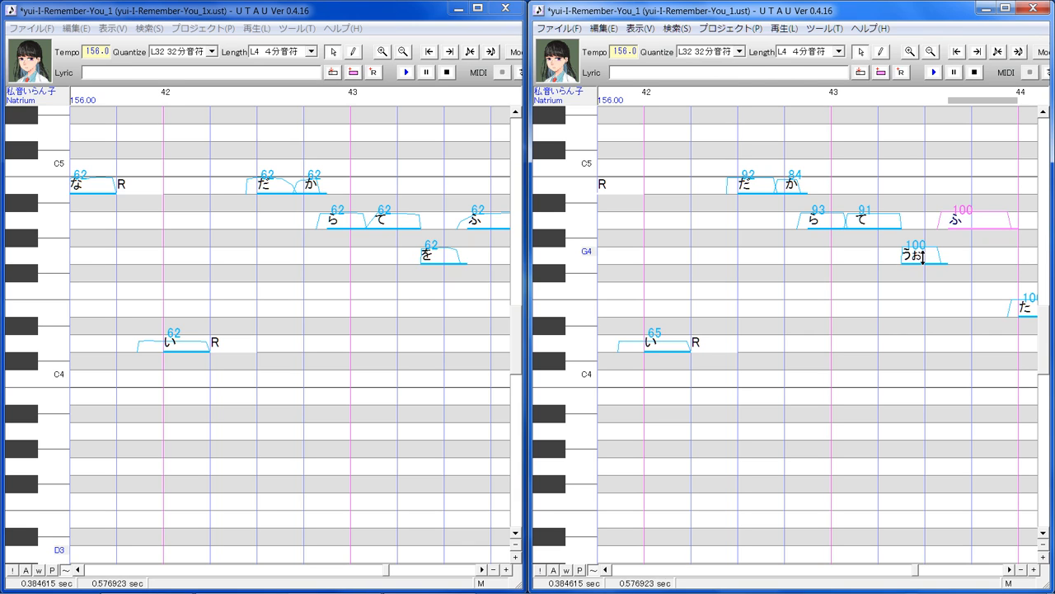
Select all notes in the sequence and apply the multiple-selection properties to them.
{"action": "left_click", "coordinate": [923, 257]}
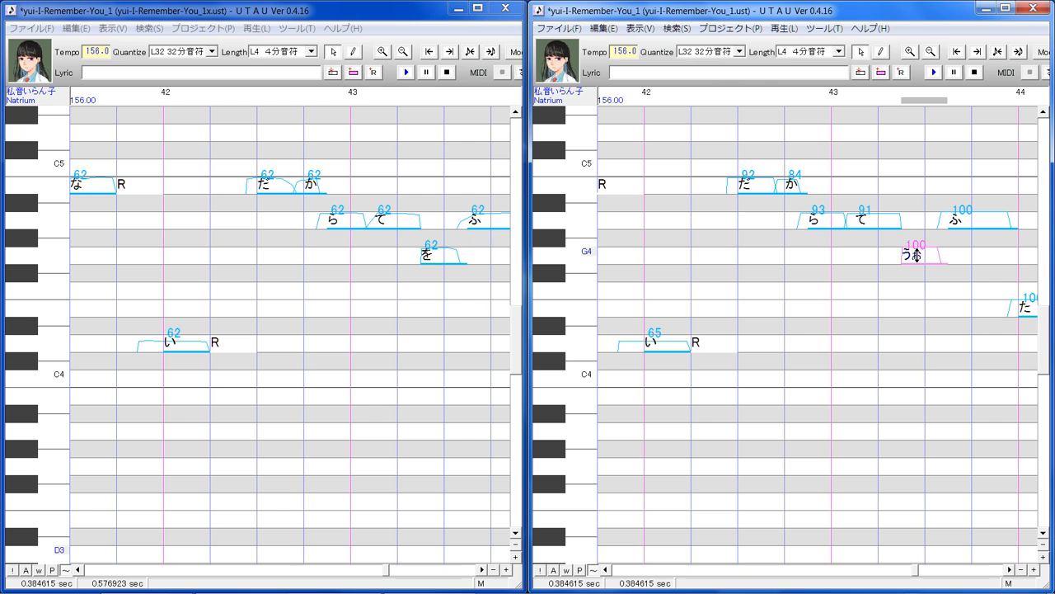
{"action": "key", "text": "ctrl+a"}
{"action": "right_click", "coordinate": [916, 256]}
{"action": "left_click", "coordinate": [961, 377]}
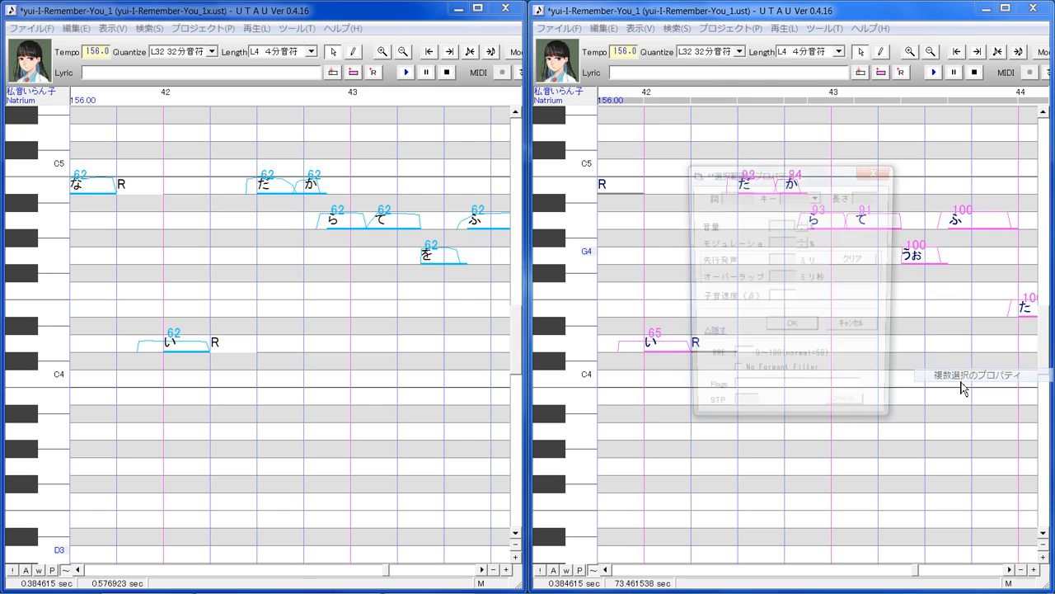
{"action": "left_click", "coordinate": [792, 329]}
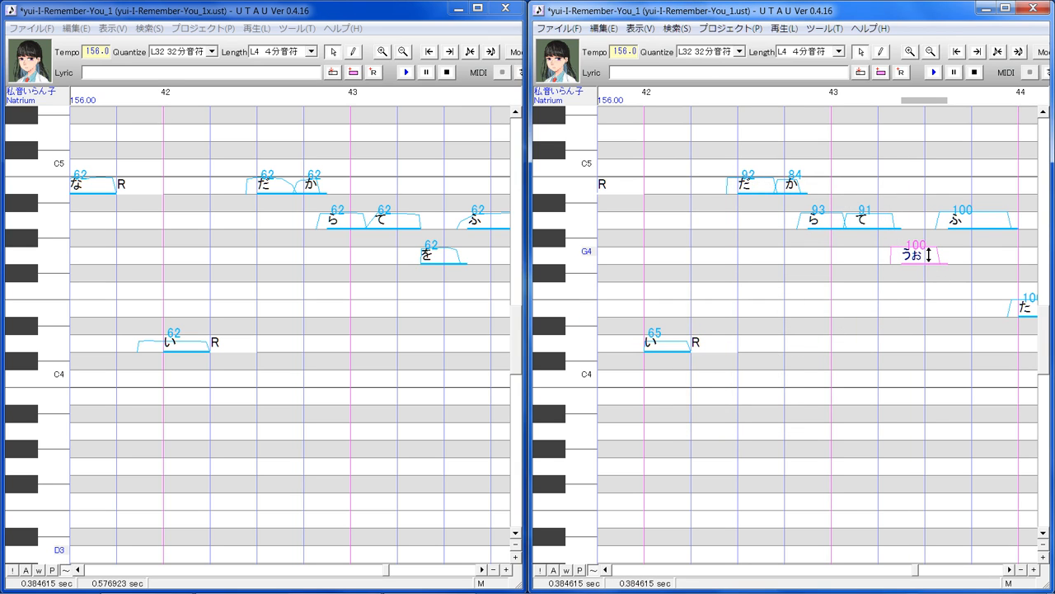
Set the intensity of the うぉ note in measure 43 to 91 and of the ふ note after it to 89.
{"action": "left_click_drag", "start_coordinate": [930, 260], "coordinate": [930, 260]}
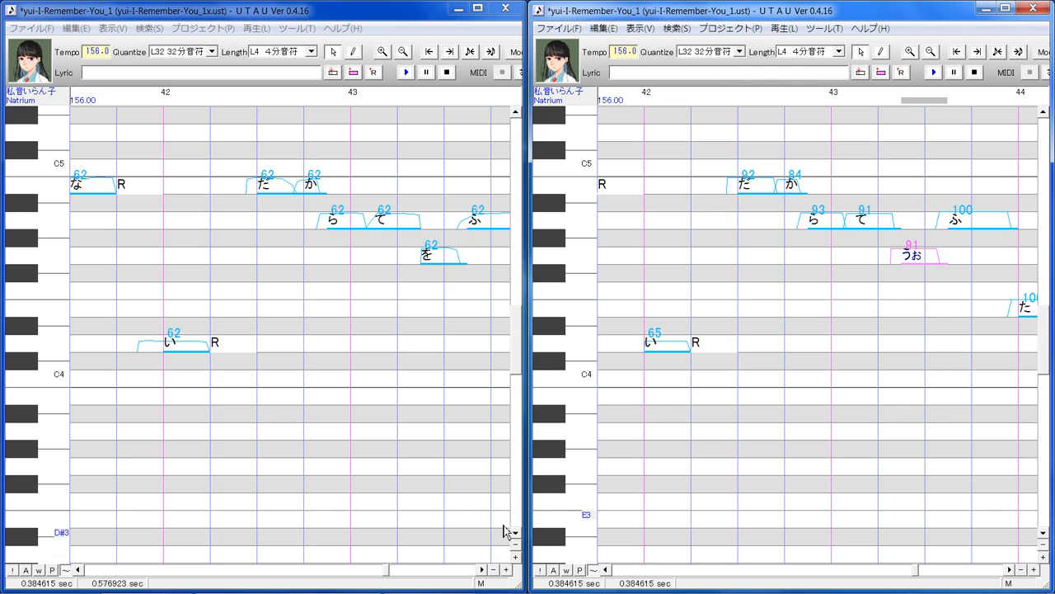
{"action": "left_click", "coordinate": [482, 569]}
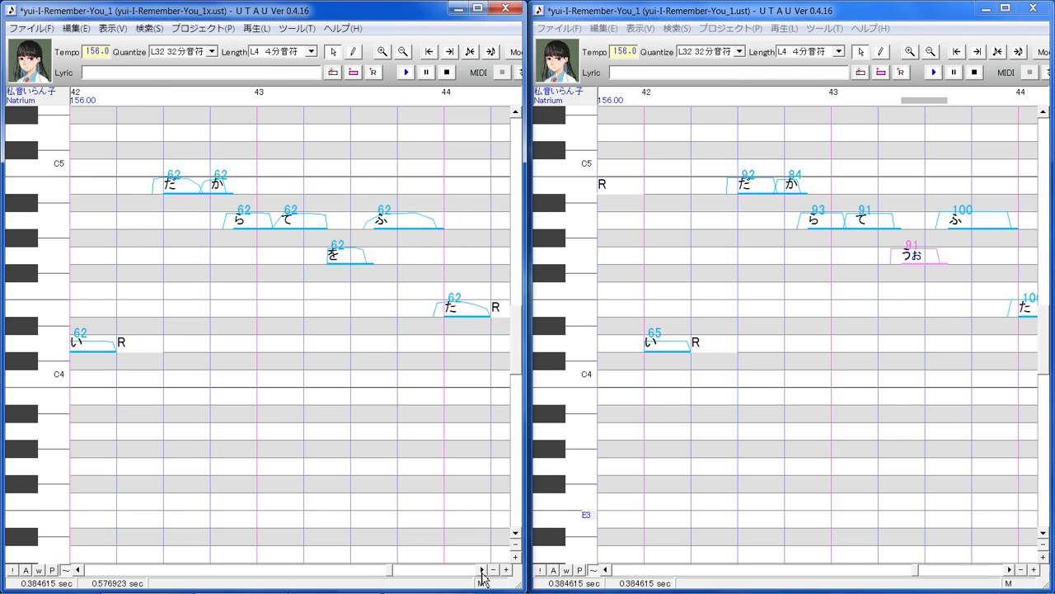
{"action": "left_click", "coordinate": [976, 220]}
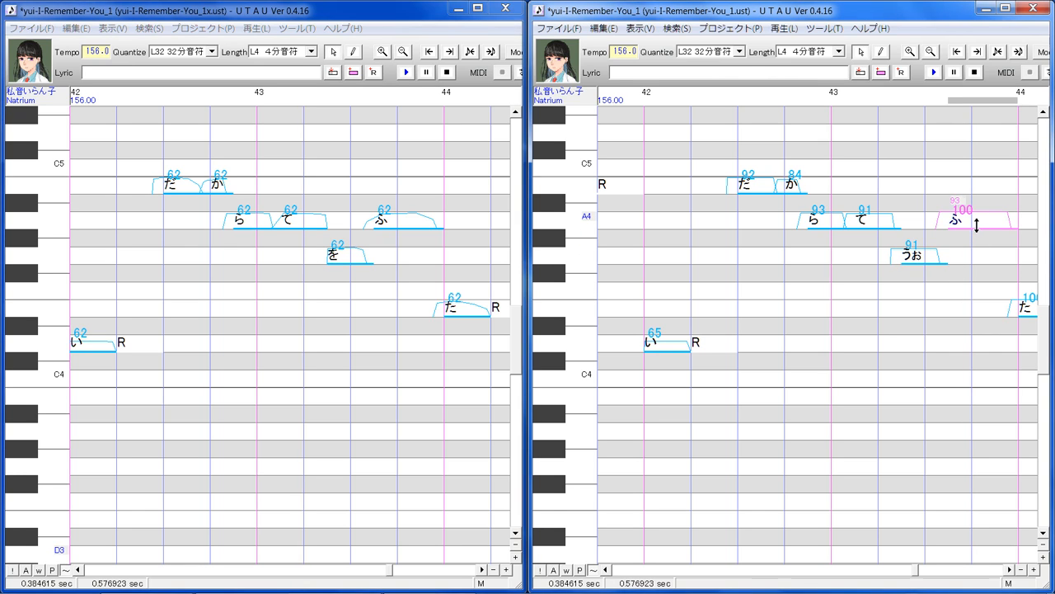
{"action": "left_click_drag", "start_coordinate": [977, 225], "coordinate": [976, 225]}
Set the intensity of the た note starting measure 44 to 88.
{"action": "left_click", "coordinate": [1011, 569]}
{"action": "left_click", "coordinate": [1011, 569]}
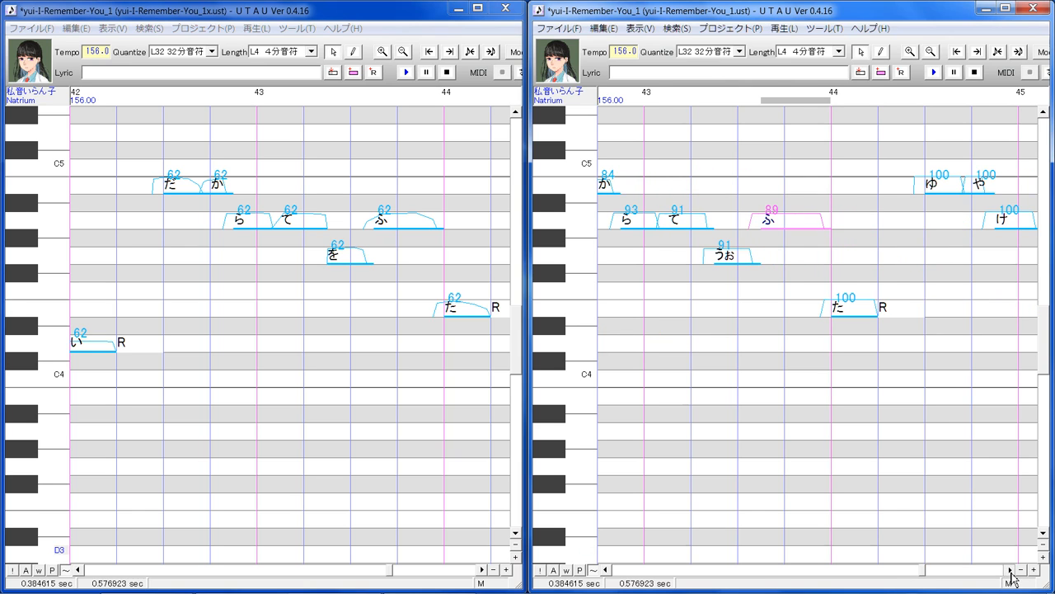
{"action": "left_click", "coordinate": [480, 569]}
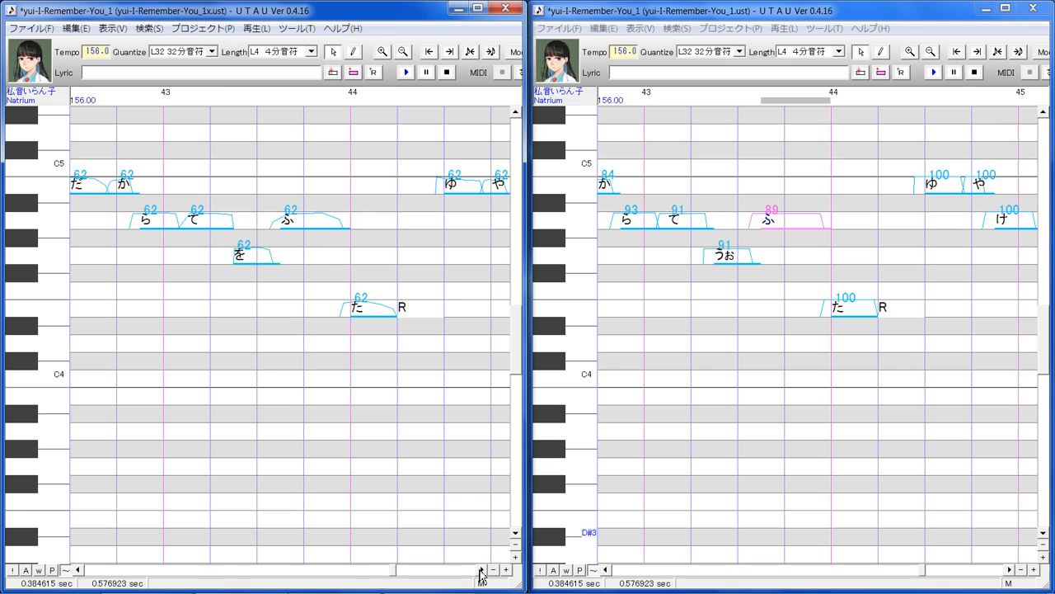
{"action": "left_click", "coordinate": [855, 318]}
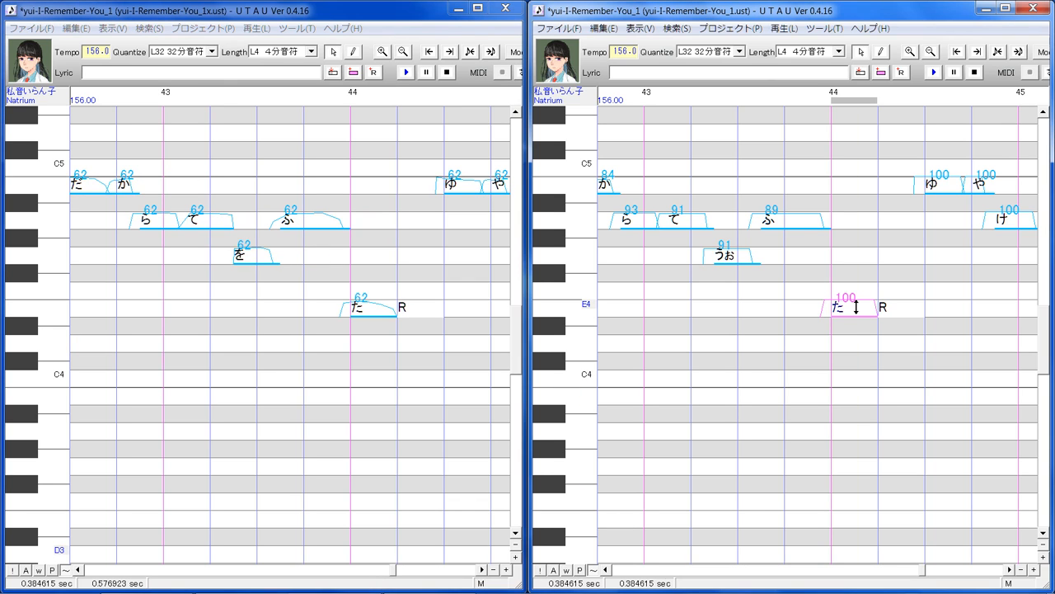
{"action": "left_click_drag", "start_coordinate": [856, 314], "coordinate": [865, 312]}
Set the intensity of the ゆ note in measure 44 to 87.
{"action": "left_click", "coordinate": [1011, 569]}
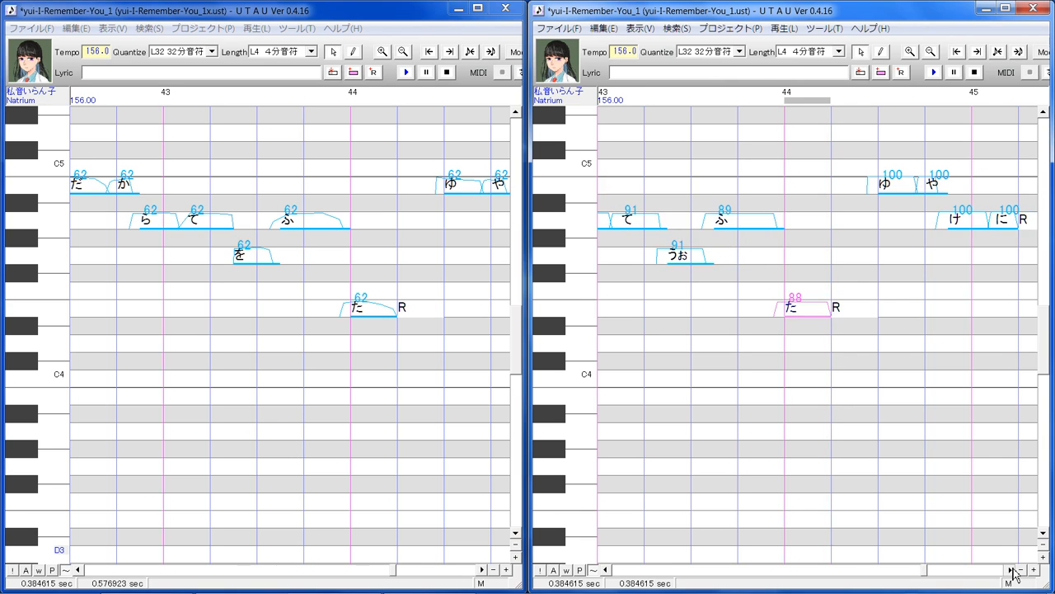
{"action": "left_click", "coordinate": [1010, 569]}
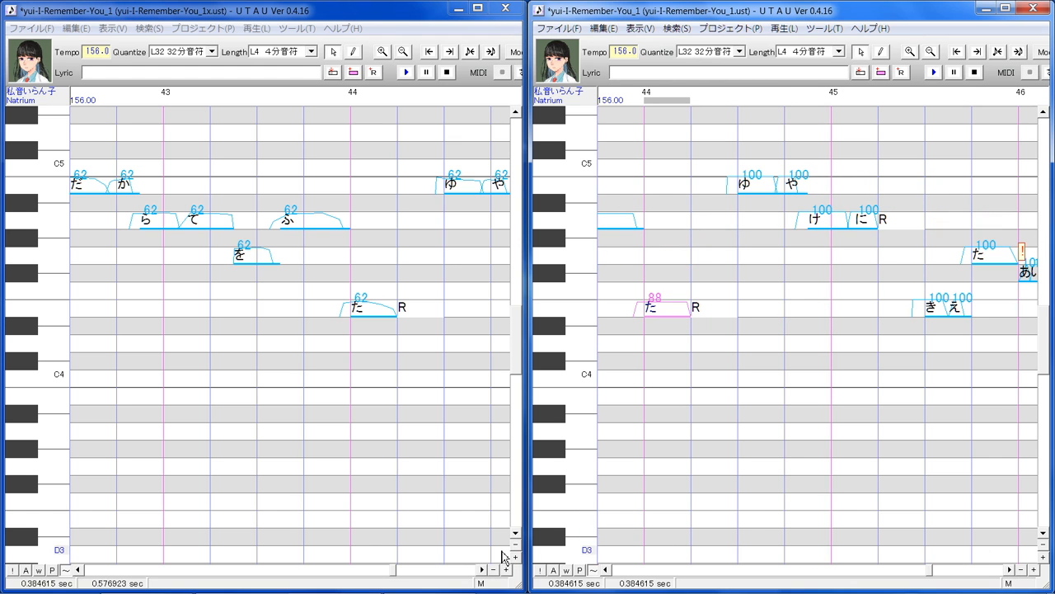
{"action": "left_click", "coordinate": [486, 569]}
{"action": "left_click", "coordinate": [485, 569]}
{"action": "left_click", "coordinate": [485, 569]}
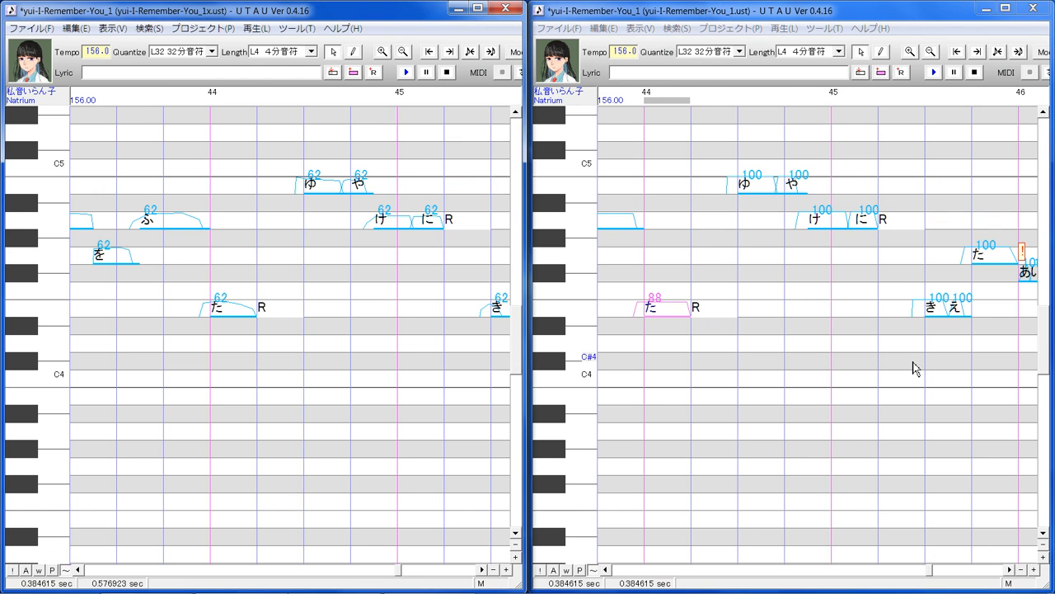
{"action": "left_click", "coordinate": [753, 213]}
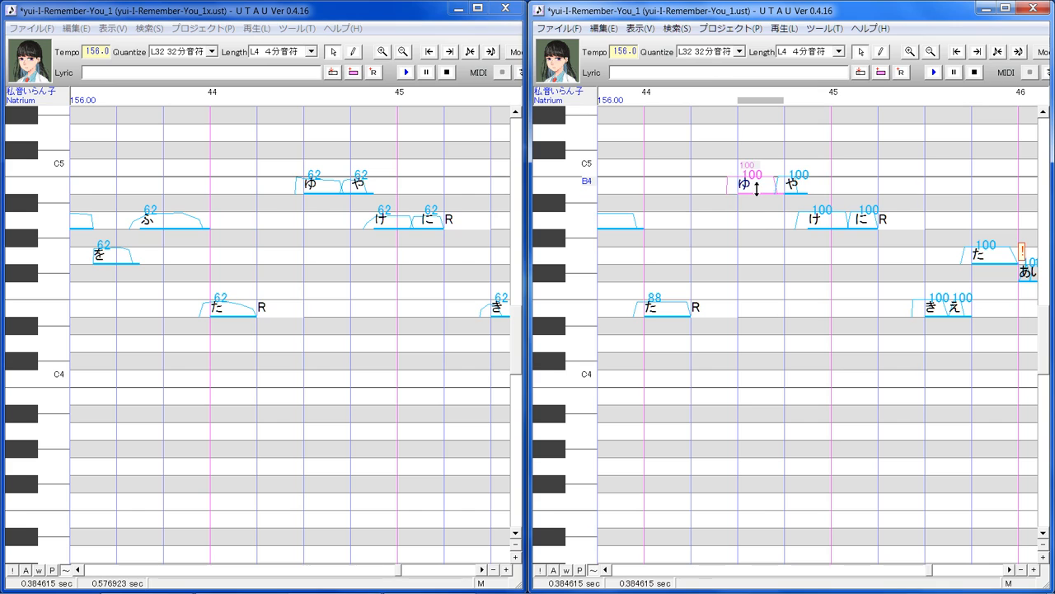
{"action": "left_click_drag", "start_coordinate": [756, 188], "coordinate": [795, 192]}
Set the intensities of the や, け and に notes around the start of measure 45 to 76, 71 and 78.
{"action": "left_click", "coordinate": [793, 191]}
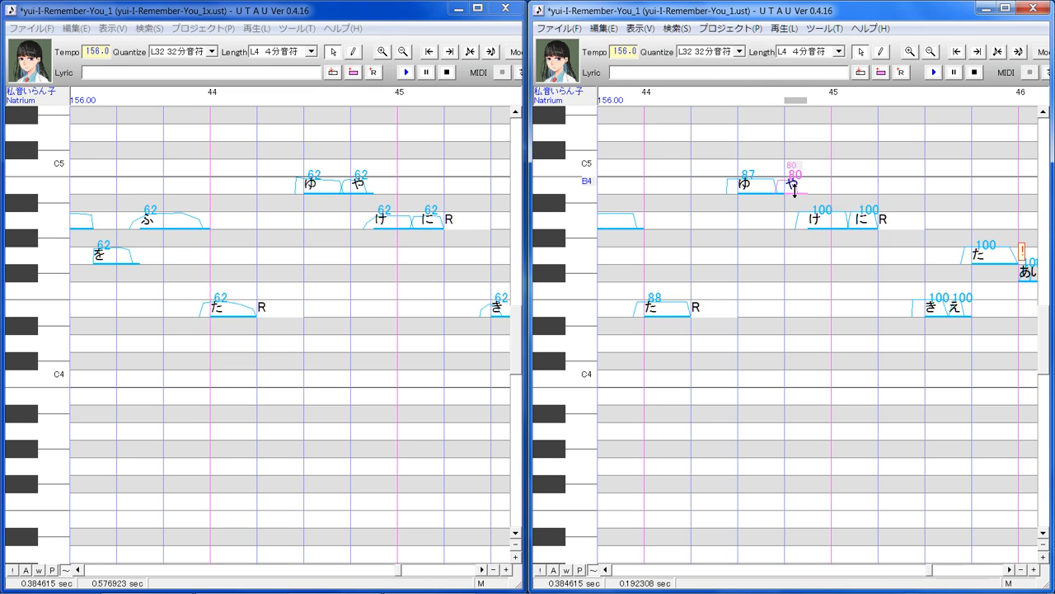
{"action": "left_click_drag", "start_coordinate": [797, 192], "coordinate": [875, 220]}
{"action": "left_click", "coordinate": [822, 254]}
{"action": "left_click", "coordinate": [864, 239]}
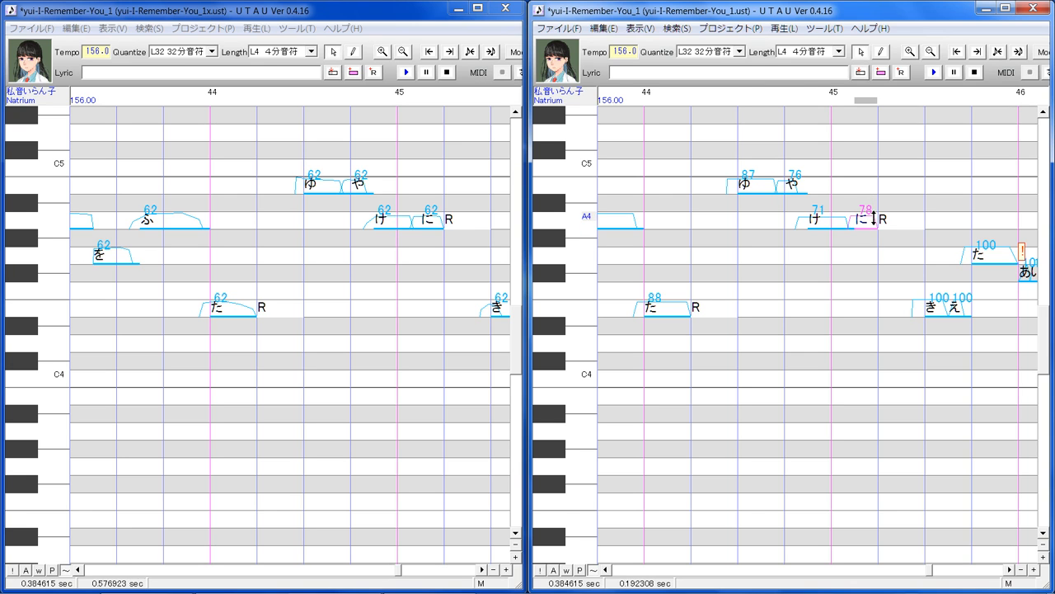
{"action": "left_click", "coordinate": [482, 570]}
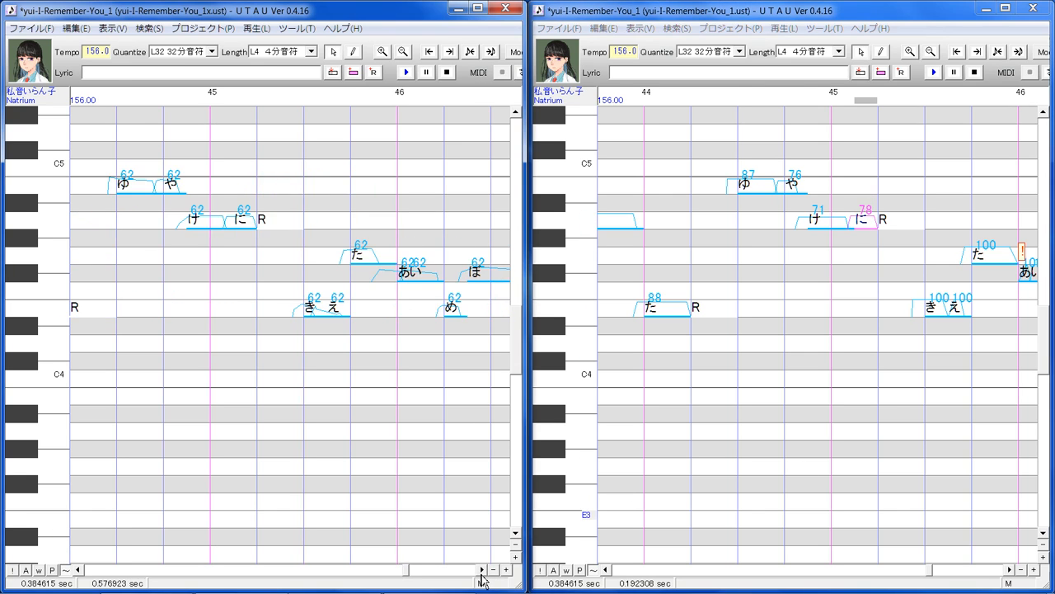
Apply the クロスフェード用Env(p1p4) crossfade envelope to the え note in measure 45, checking the note aliases.
{"action": "left_click", "coordinate": [942, 345]}
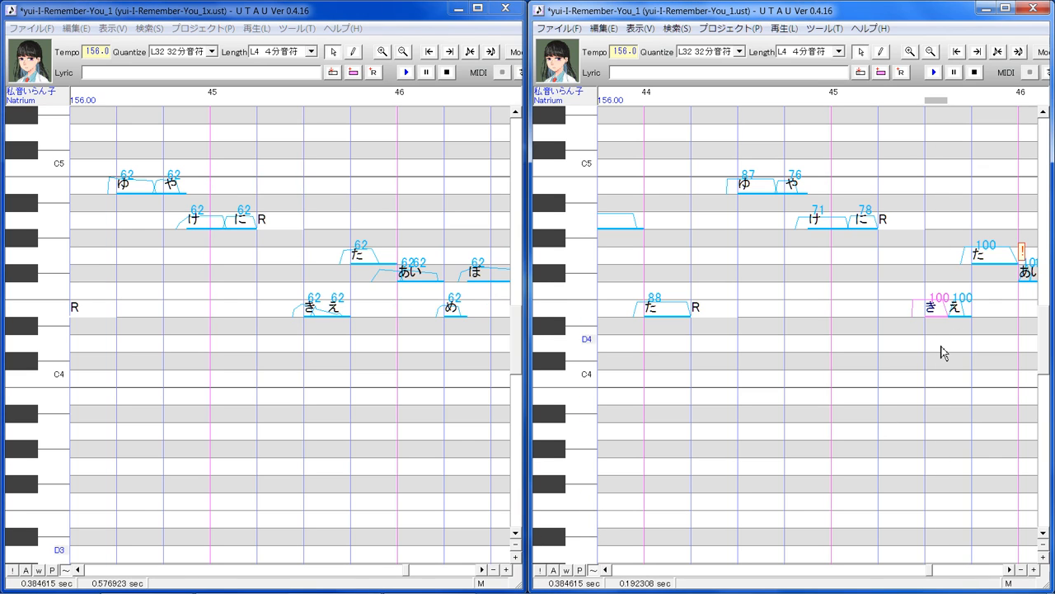
{"action": "left_click", "coordinate": [554, 569]}
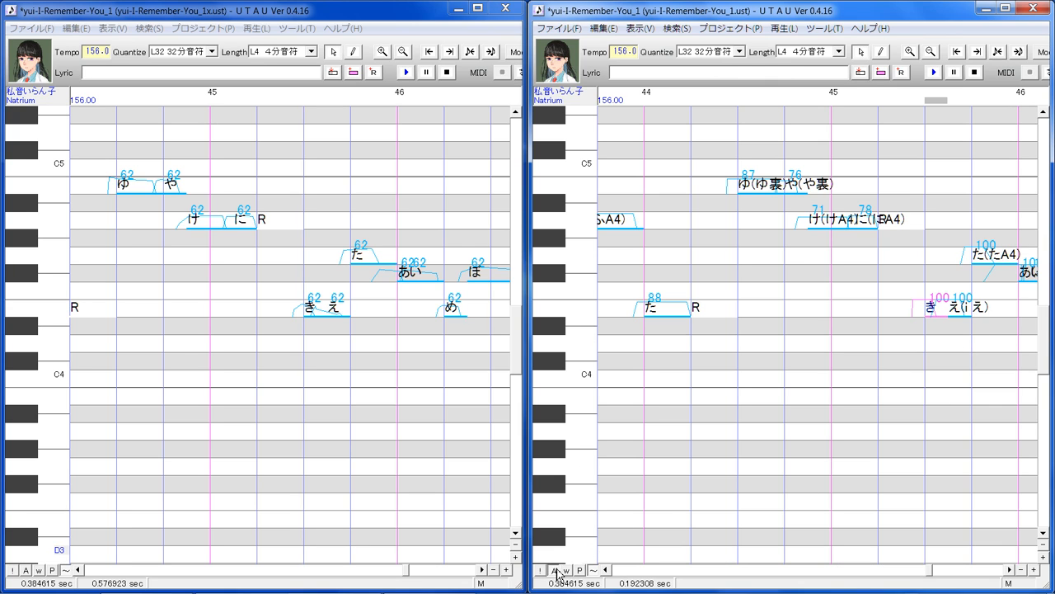
{"action": "left_click", "coordinate": [555, 570]}
{"action": "left_click", "coordinate": [555, 570]}
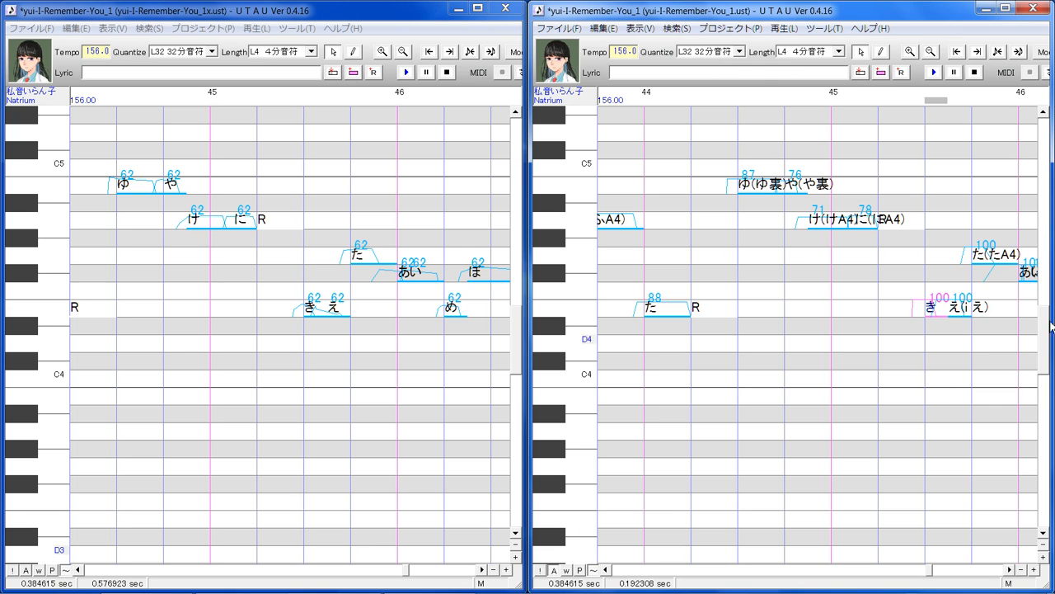
{"action": "left_click", "coordinate": [965, 349]}
{"action": "left_click", "coordinate": [603, 28]}
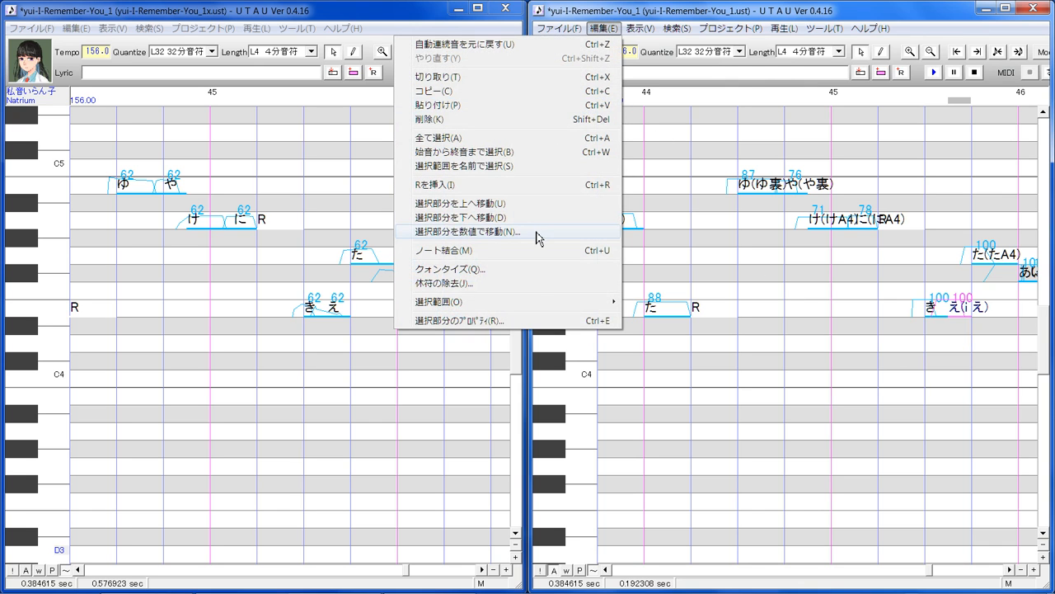
{"action": "mouse_move", "coordinate": [542, 303]}
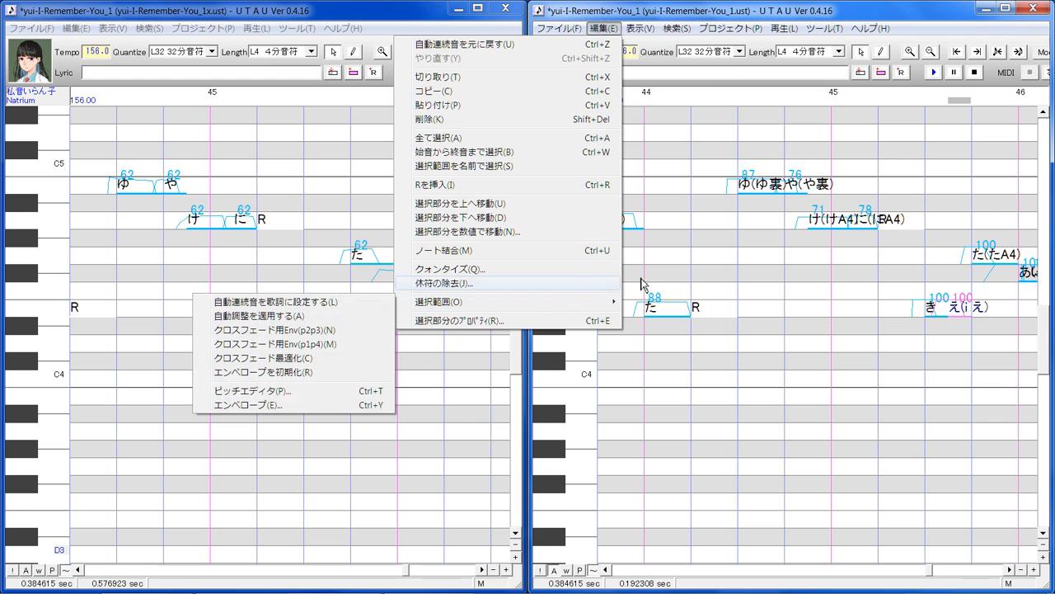
{"action": "left_click", "coordinate": [359, 343]}
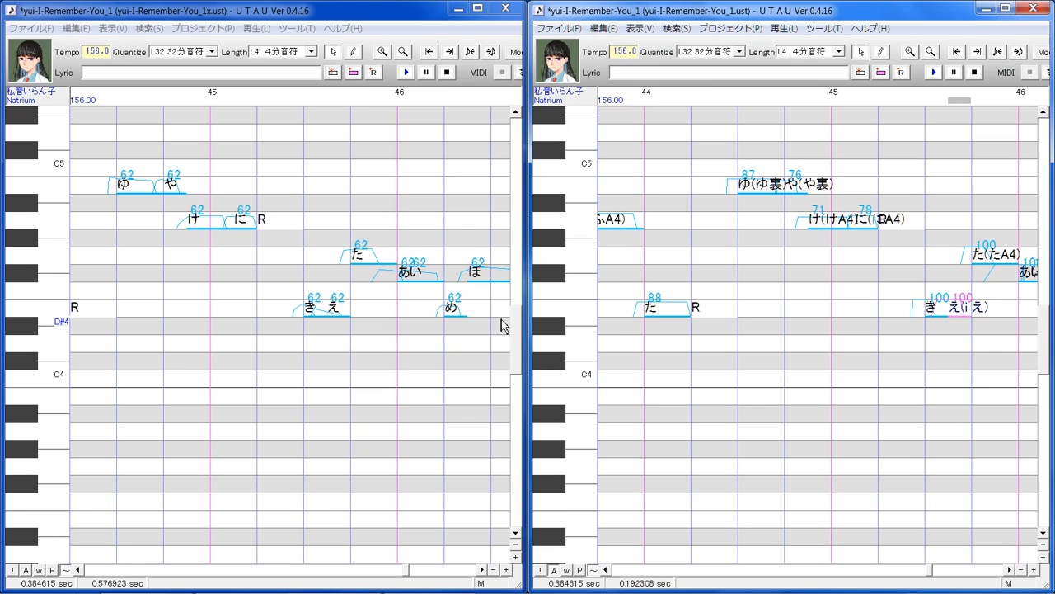
{"action": "left_click", "coordinate": [556, 573]}
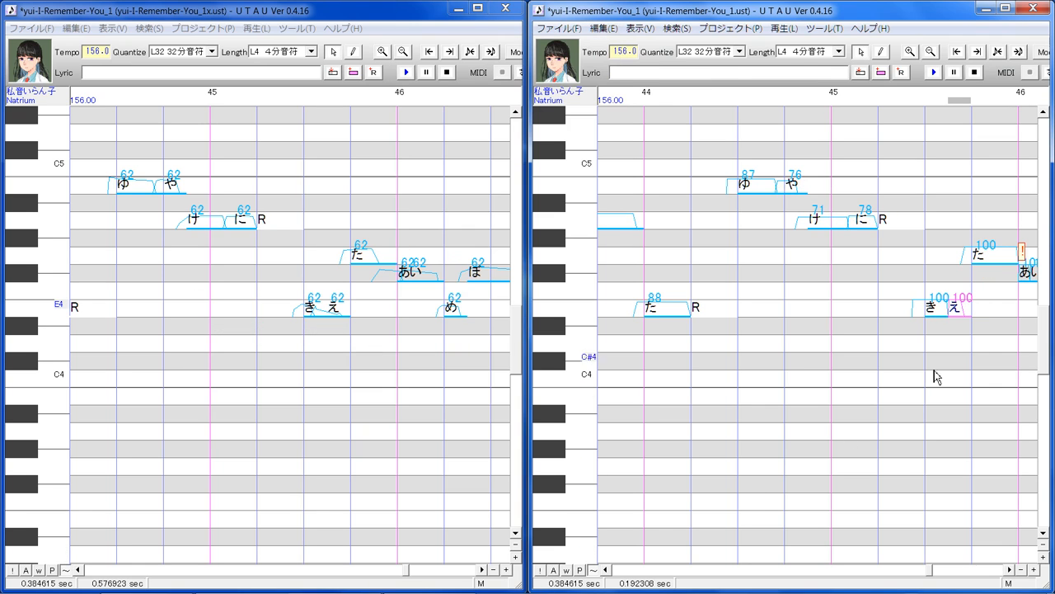
Set the intensities of the き and え notes in measure 45 to 75 and 38.
{"action": "left_click", "coordinate": [942, 310]}
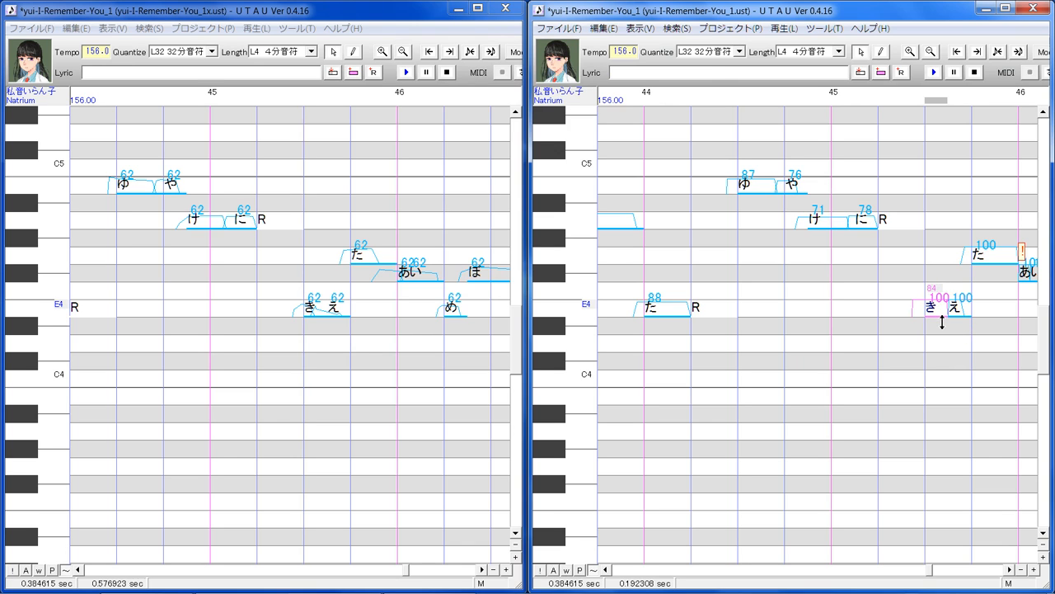
{"action": "mouse_move", "coordinate": [942, 322]}
{"action": "left_mouse_down"}
{"action": "mouse_move", "coordinate": [940, 304]}
{"action": "mouse_move", "coordinate": [963, 322]}
{"action": "left_mouse_up"}
{"action": "left_click", "coordinate": [963, 317]}
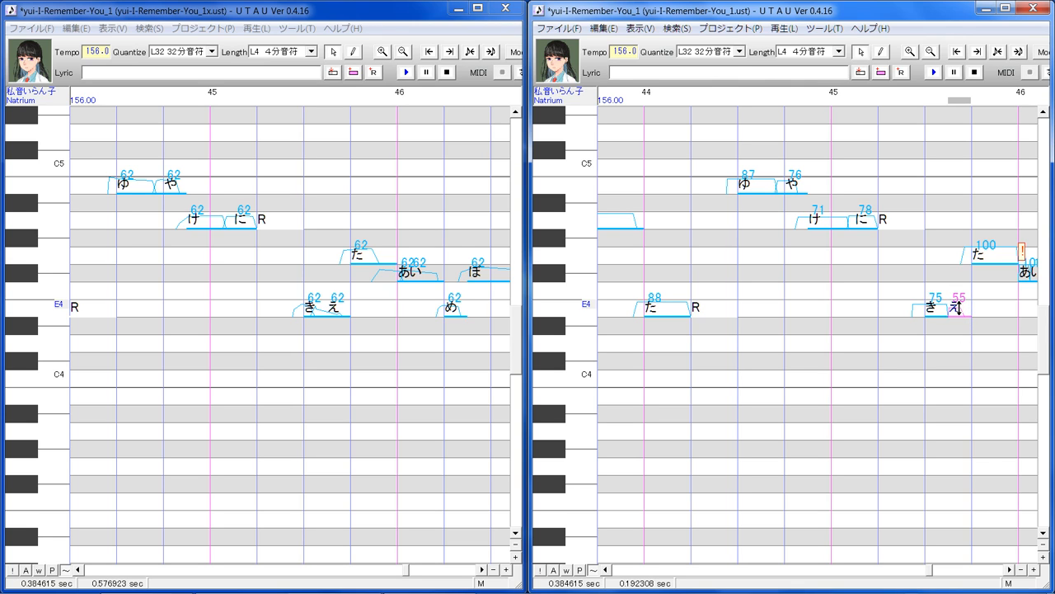
{"action": "left_click_drag", "start_coordinate": [957, 307], "coordinate": [958, 320]}
Set the intensity of the た note just before measure 46 to 92.
{"action": "left_click", "coordinate": [1009, 569]}
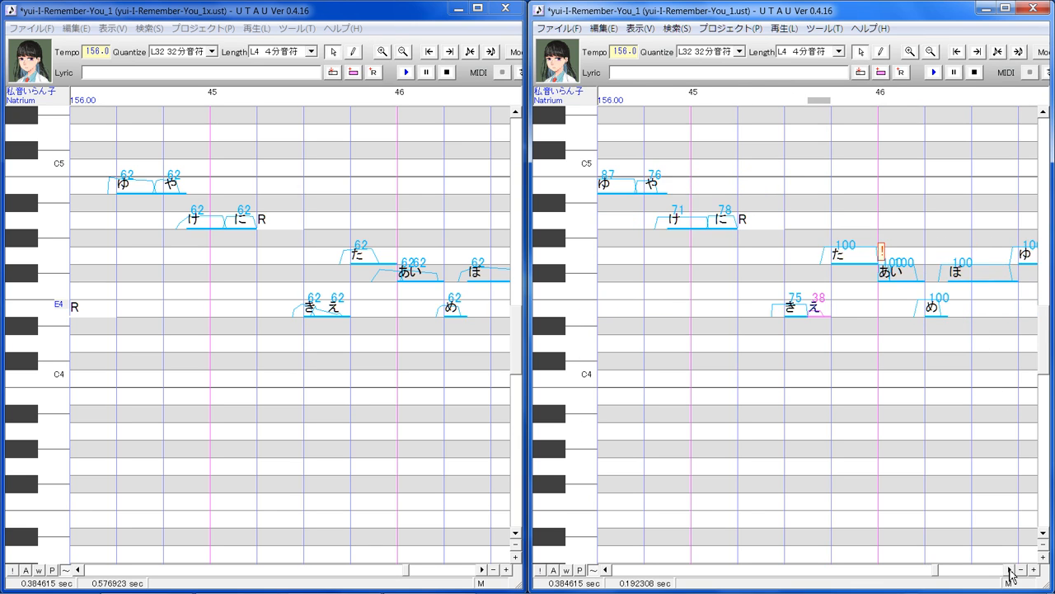
{"action": "left_click", "coordinate": [1009, 569]}
{"action": "left_click", "coordinate": [1010, 570]}
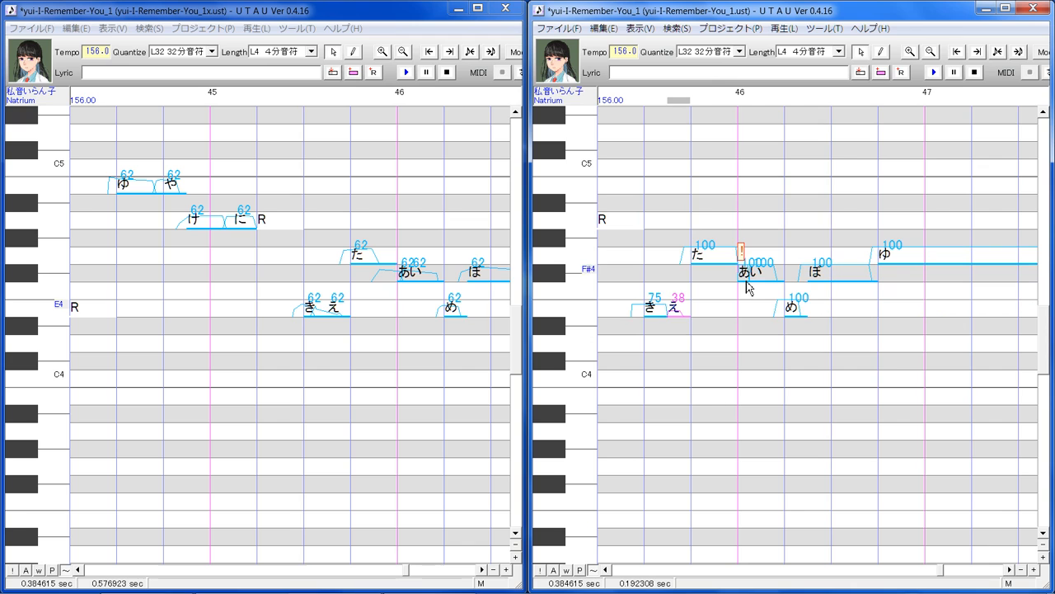
{"action": "left_click", "coordinate": [554, 571]}
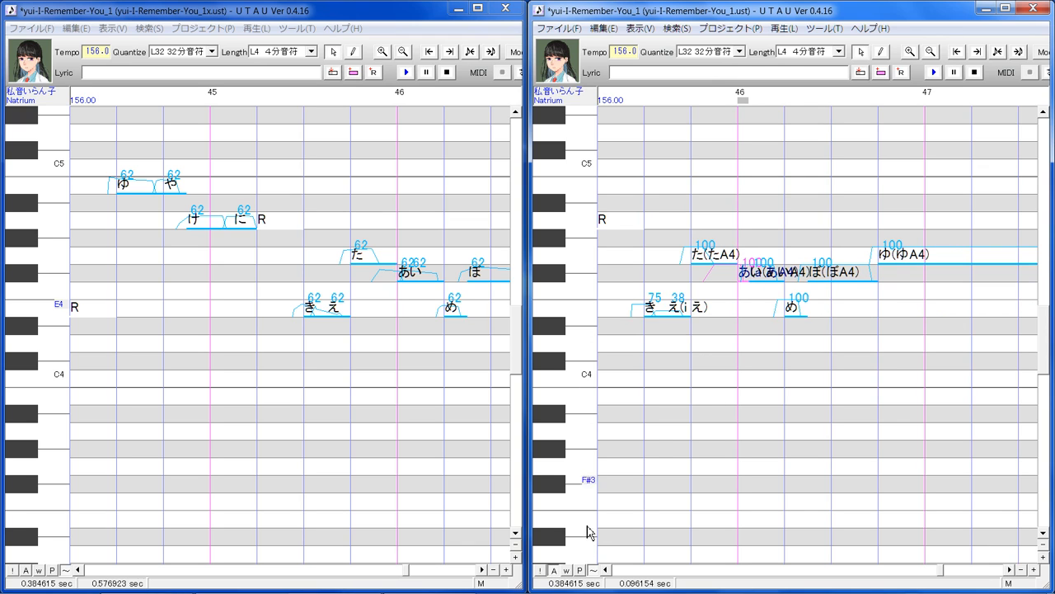
{"action": "left_click", "coordinate": [554, 570]}
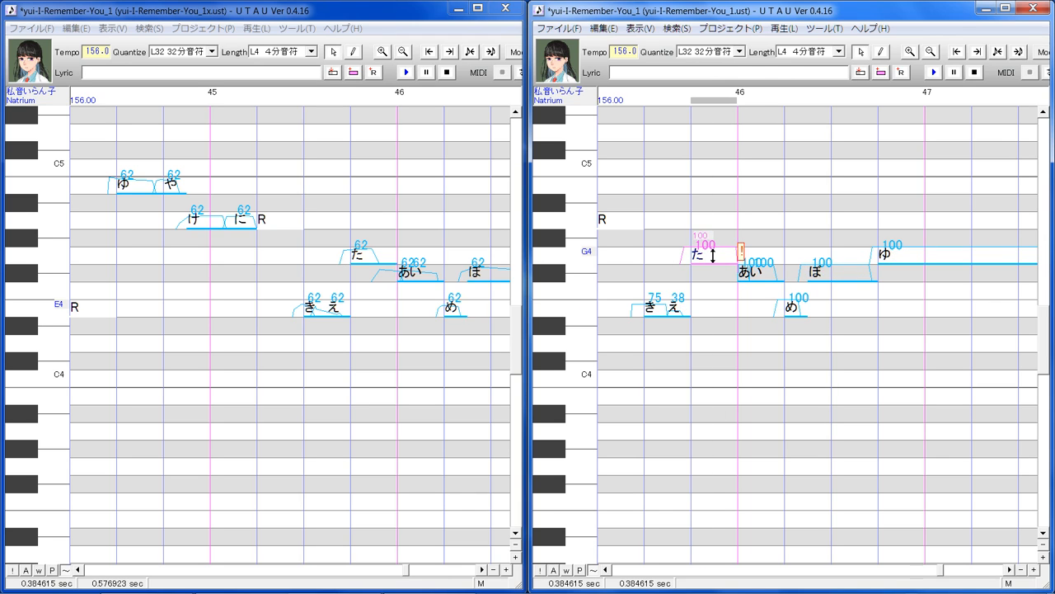
{"action": "left_click", "coordinate": [750, 306]}
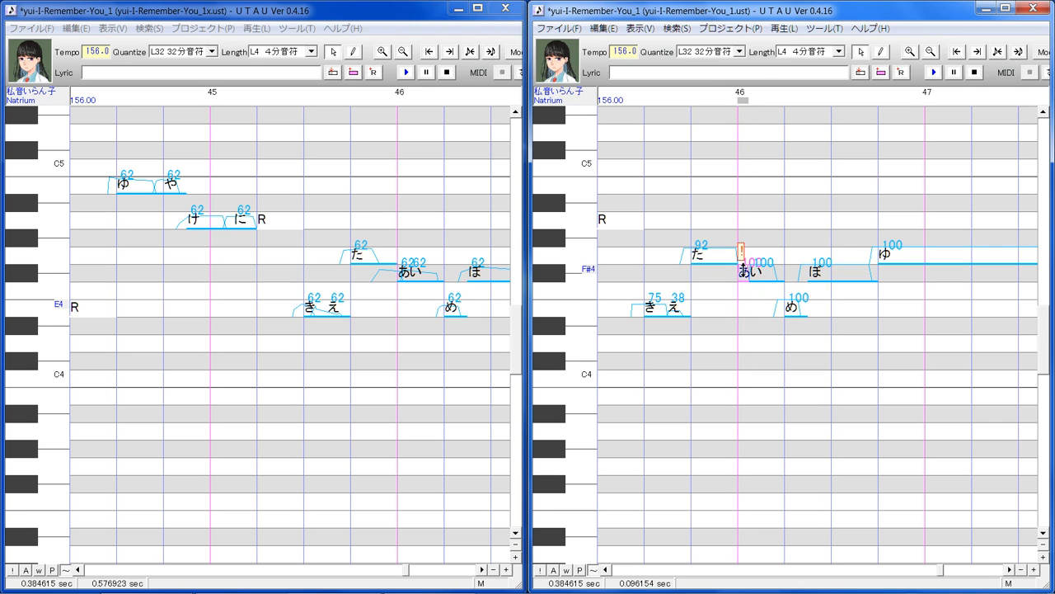
Set the intensities of the あ and い notes at the start of measure 46 to 60 and 68.
{"action": "left_click", "coordinate": [555, 572]}
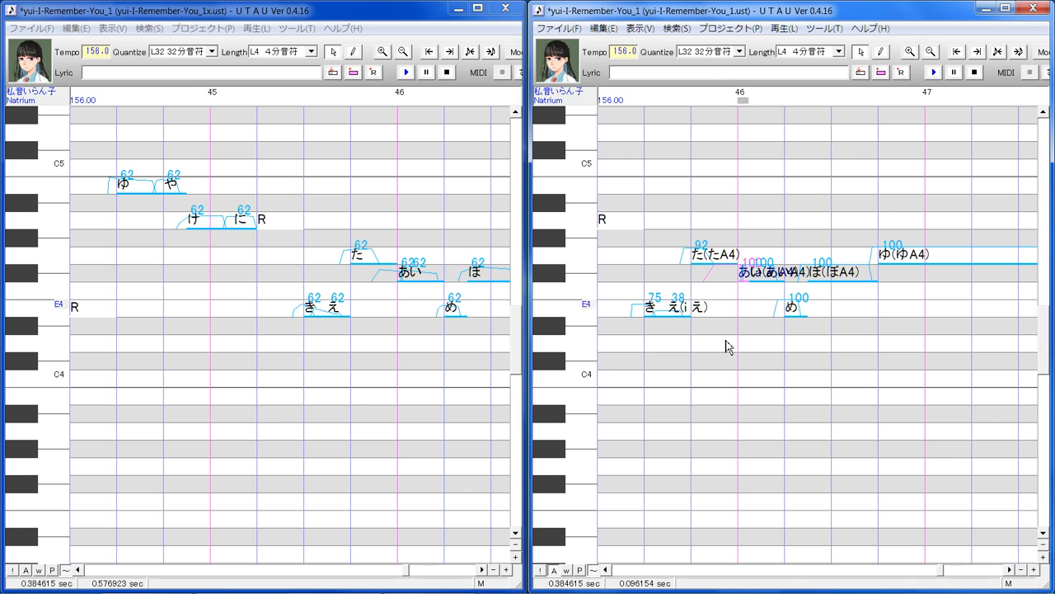
{"action": "left_click", "coordinate": [745, 302]}
{"action": "left_click_drag", "start_coordinate": [746, 278], "coordinate": [746, 295]}
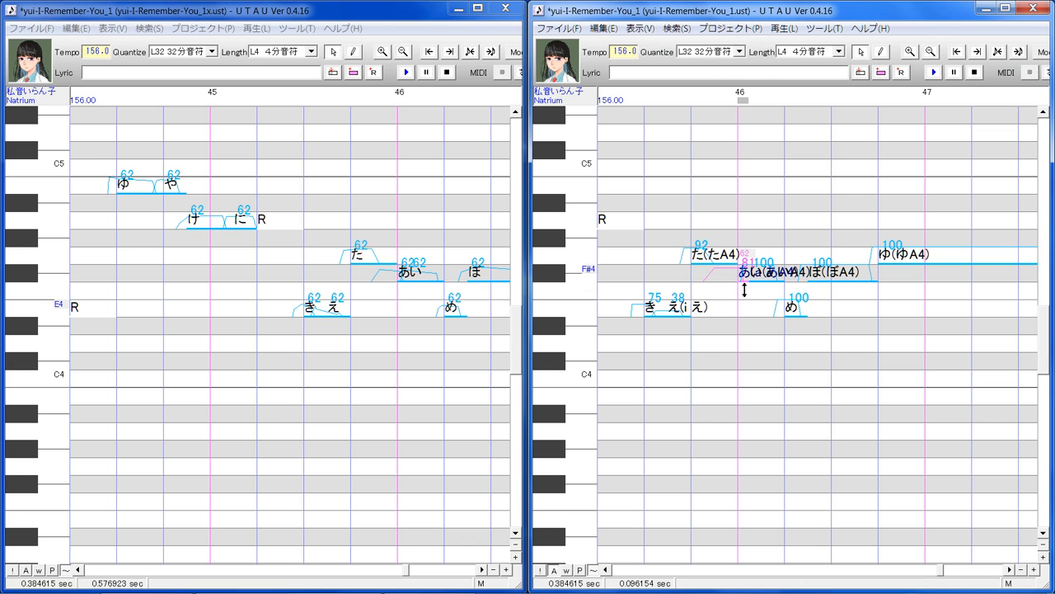
{"action": "left_click_drag", "start_coordinate": [744, 290], "coordinate": [745, 278]}
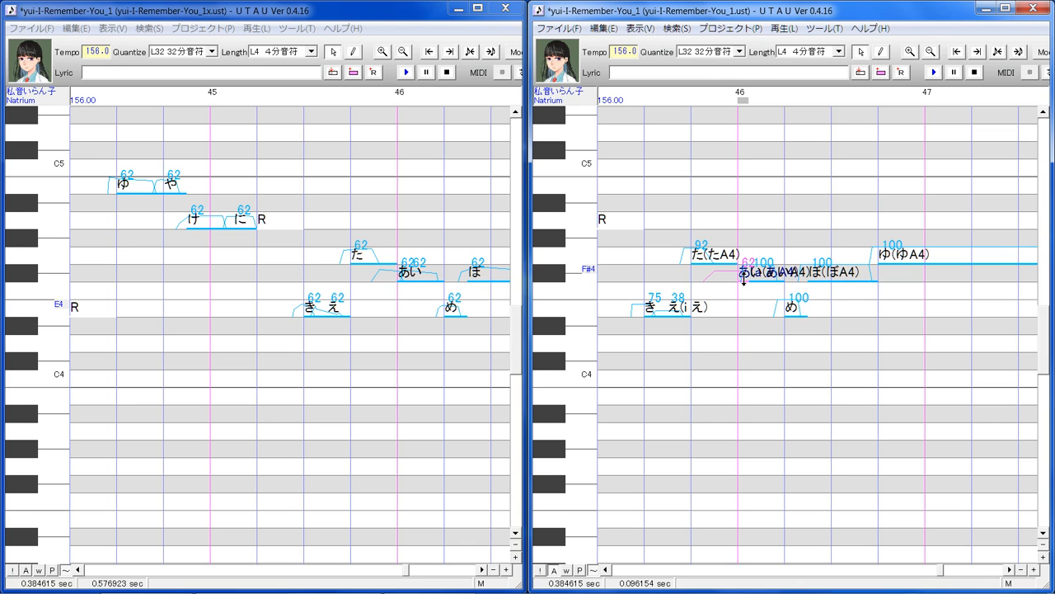
{"action": "left_click", "coordinate": [555, 571]}
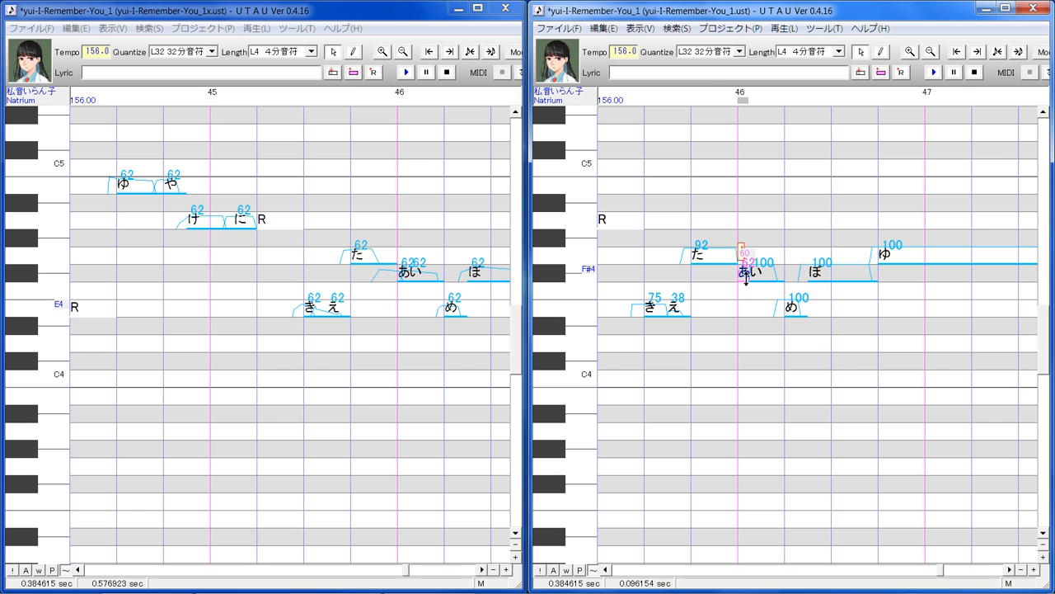
{"action": "left_click_drag", "start_coordinate": [757, 304], "coordinate": [768, 313]}
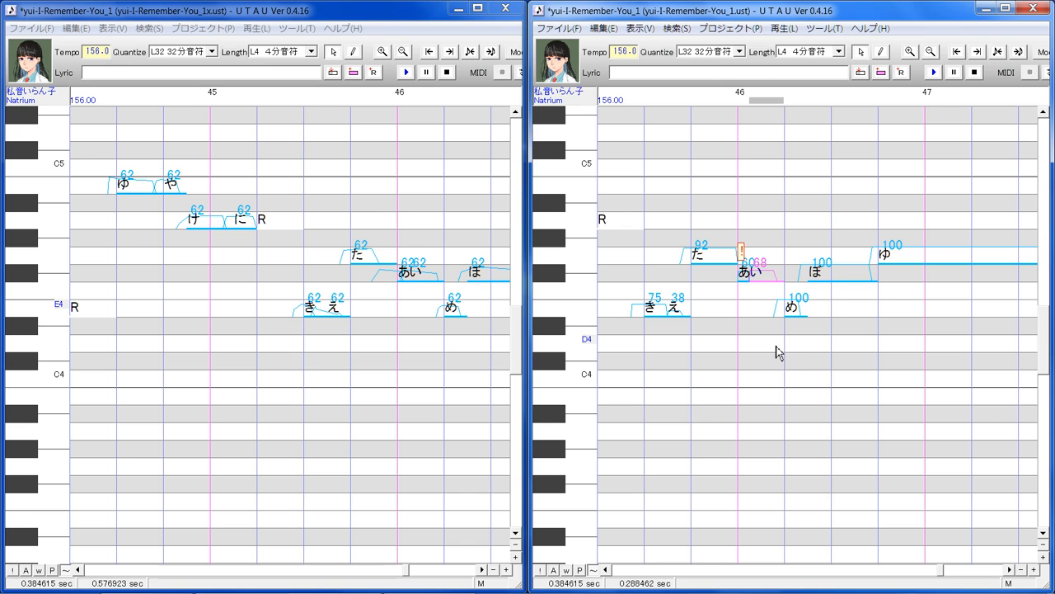
Set the intensities of the め, ぼ and ゆ notes in measure 46 to 67, 79 and 64.
{"action": "left_click", "coordinate": [797, 309]}
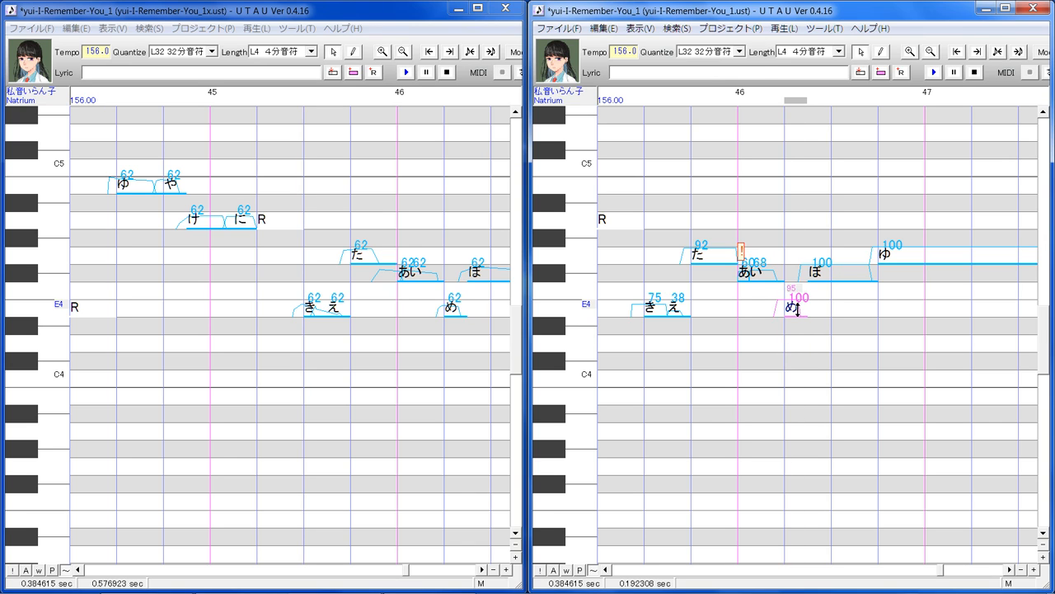
{"action": "left_click_drag", "start_coordinate": [796, 309], "coordinate": [819, 320]}
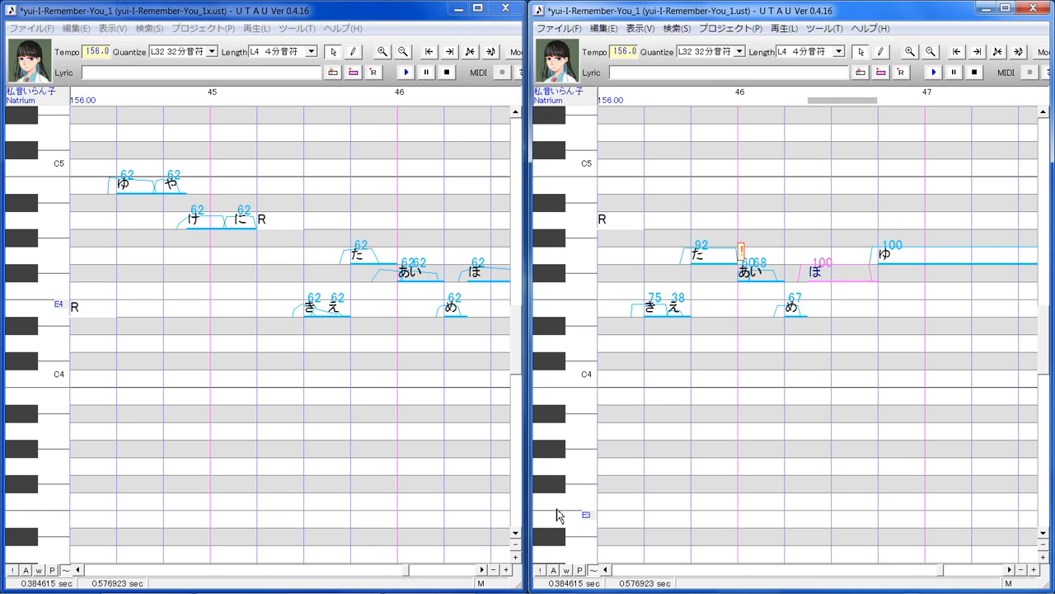
{"action": "left_click", "coordinate": [483, 570]}
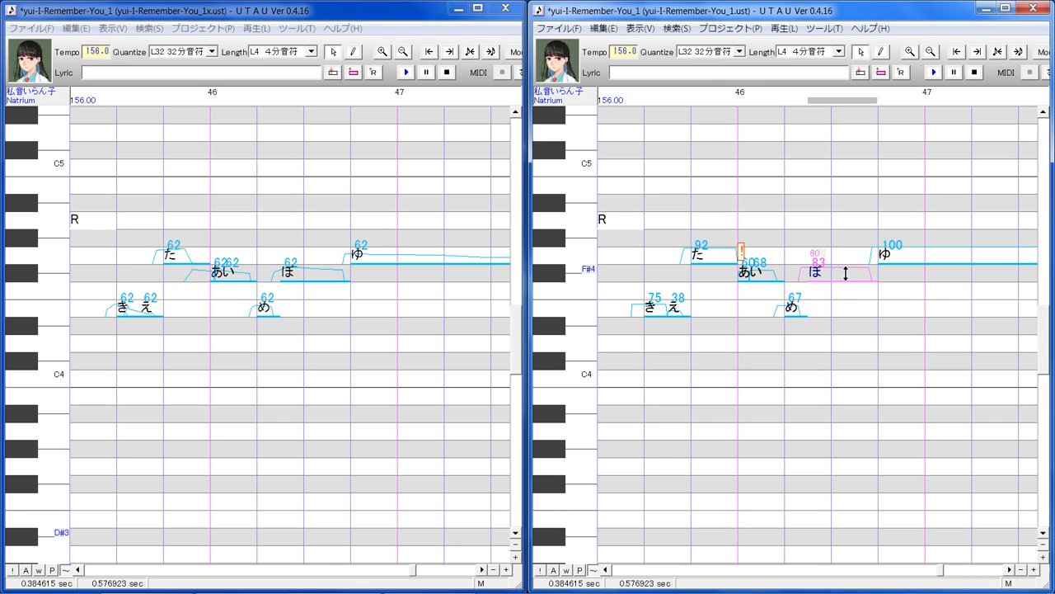
{"action": "key", "text": "Right"}
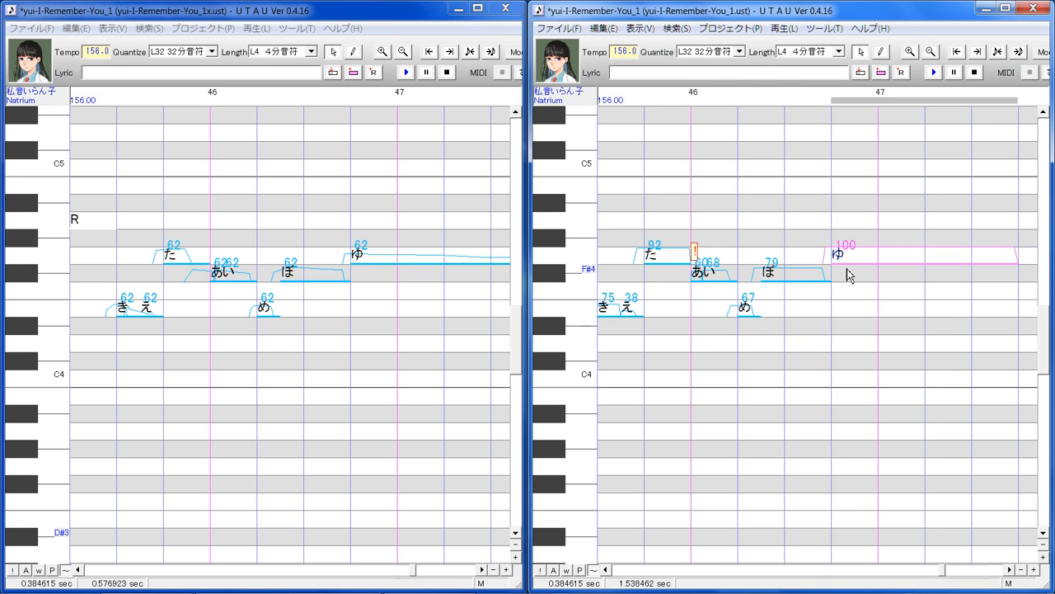
{"action": "left_click_drag", "start_coordinate": [861, 282], "coordinate": [869, 254]}
Turn on the pitch curve mode for yui-I-Remember-You_1.ust.
{"action": "left_click", "coordinate": [482, 569]}
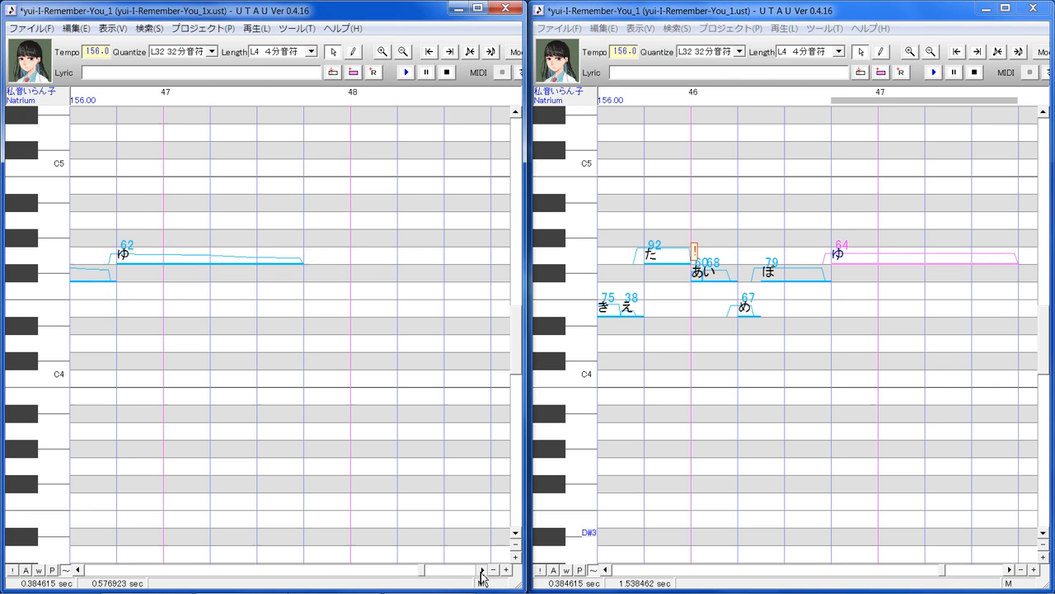
{"action": "left_click_drag", "start_coordinate": [946, 575], "coordinate": [938, 579]}
{"action": "left_click", "coordinate": [1048, 55]}
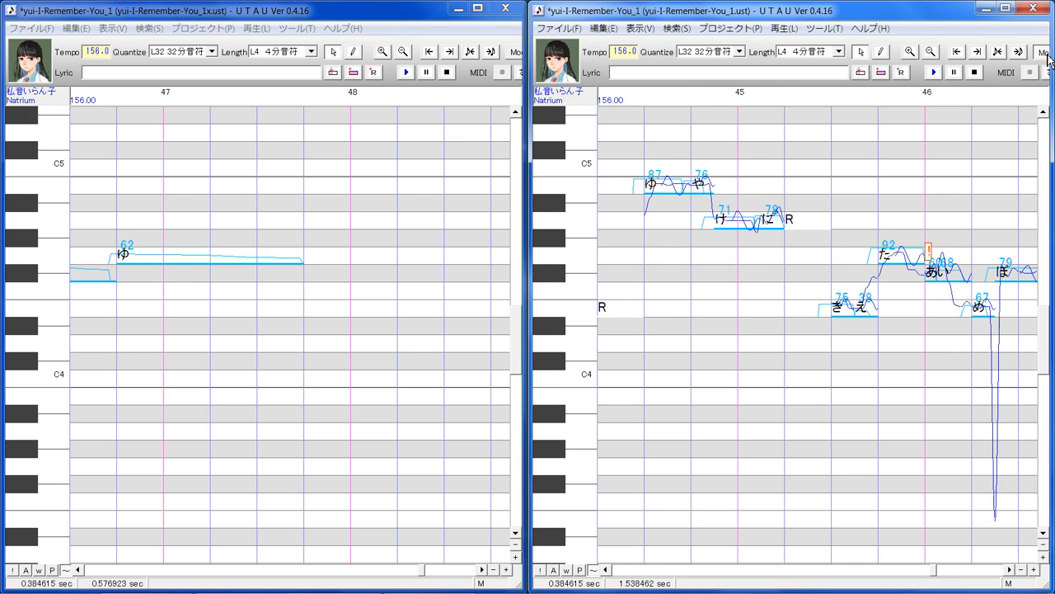
Select all notes in the song, open the properties of the selection and accept them.
{"action": "left_click_drag", "start_coordinate": [922, 373], "coordinate": [926, 375]}
{"action": "key", "text": "ctrl+a"}
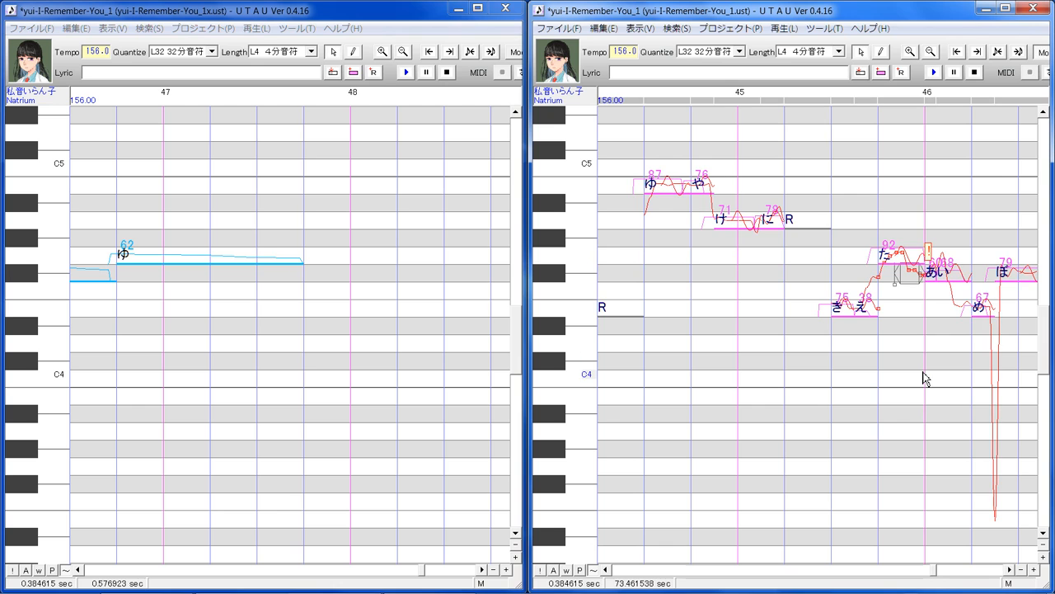
{"action": "right_click", "coordinate": [948, 275]}
{"action": "left_click", "coordinate": [973, 407]}
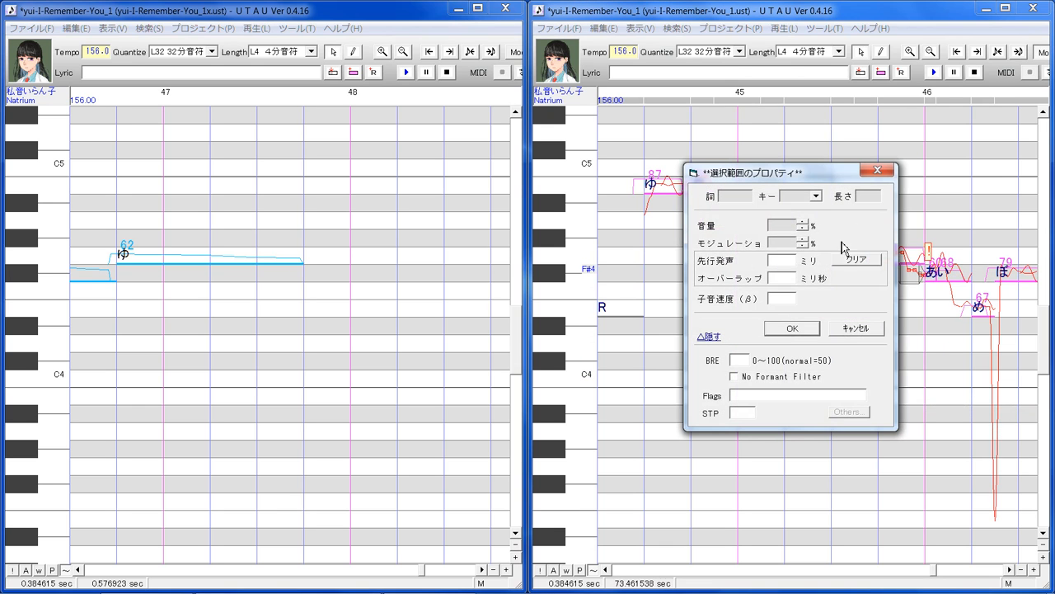
{"action": "left_click", "coordinate": [800, 332]}
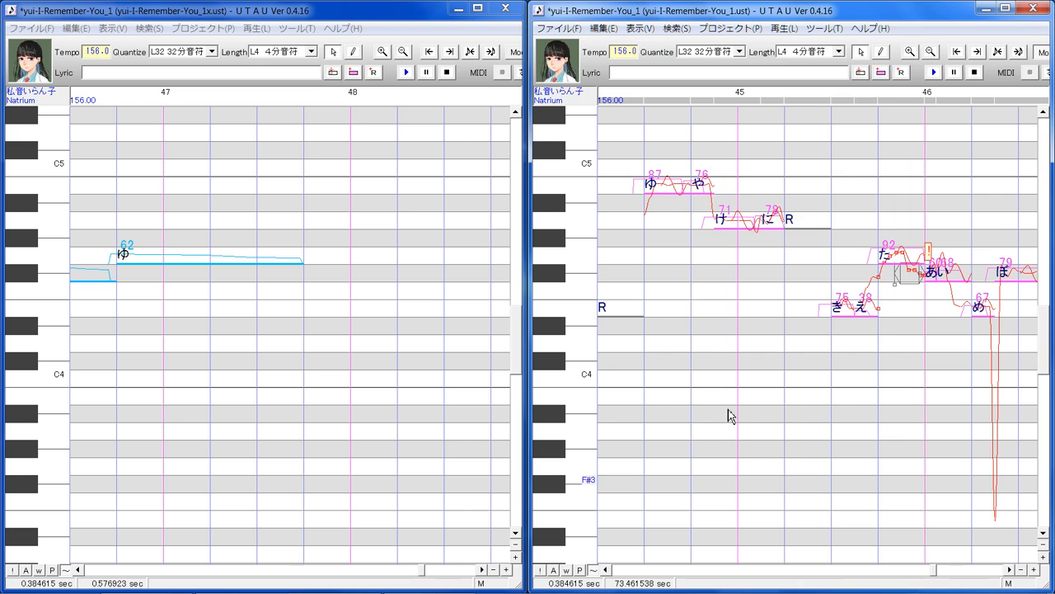
Show the note aliases and view the beginning of the song with smaller piano roll rows.
{"action": "left_click", "coordinate": [558, 570]}
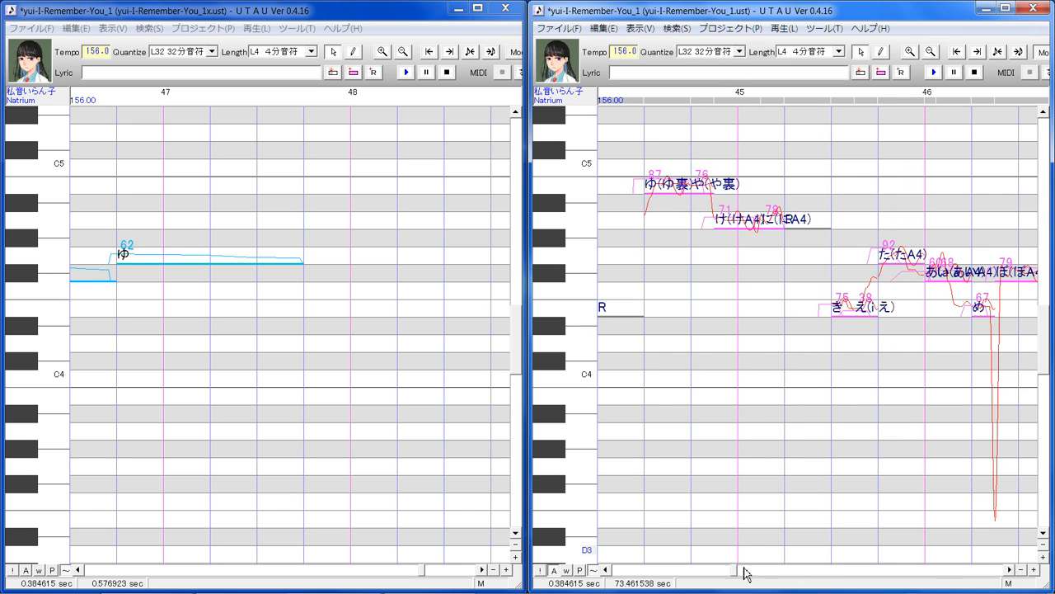
{"action": "left_click_drag", "start_coordinate": [744, 570], "coordinate": [618, 571]}
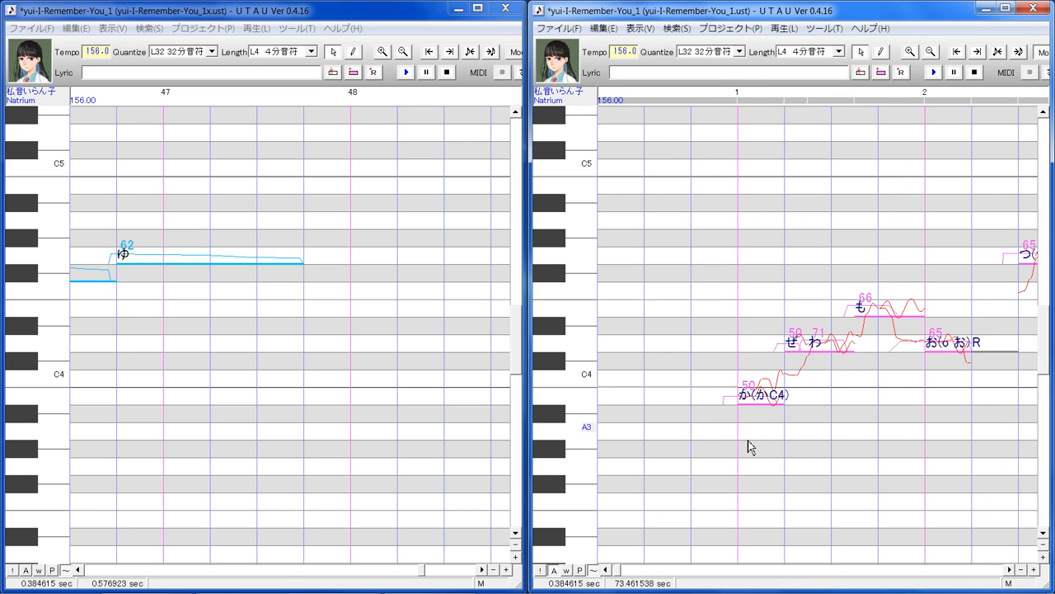
{"action": "left_click", "coordinate": [1043, 545]}
{"action": "left_click", "coordinate": [1043, 545]}
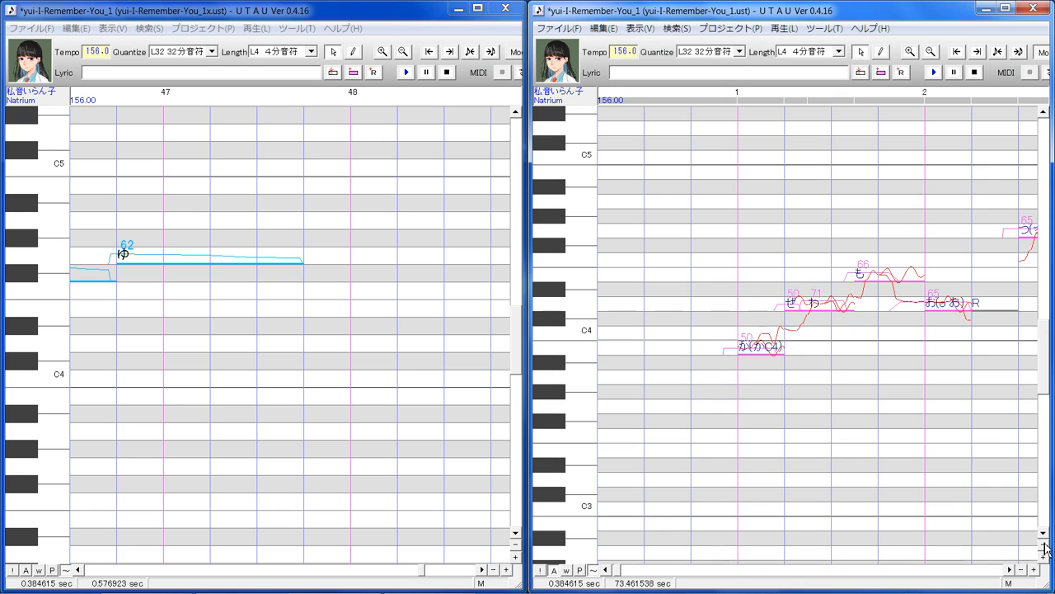
{"action": "left_click", "coordinate": [1043, 545]}
{"action": "scroll", "coordinate": [949, 377], "scroll_direction": "up", "scroll_amount": 2}
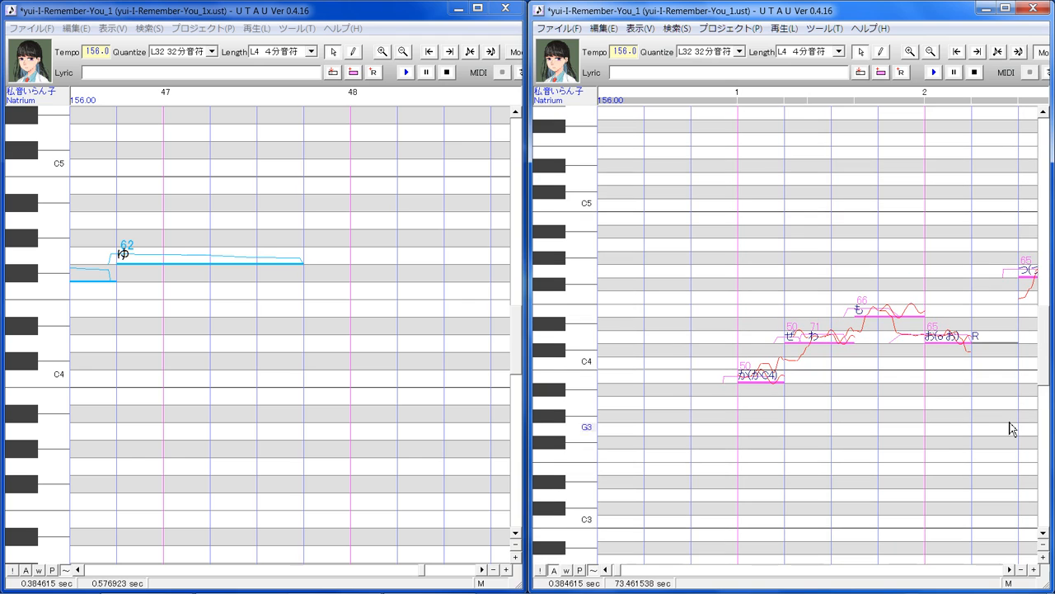
{"action": "left_click", "coordinate": [1042, 547]}
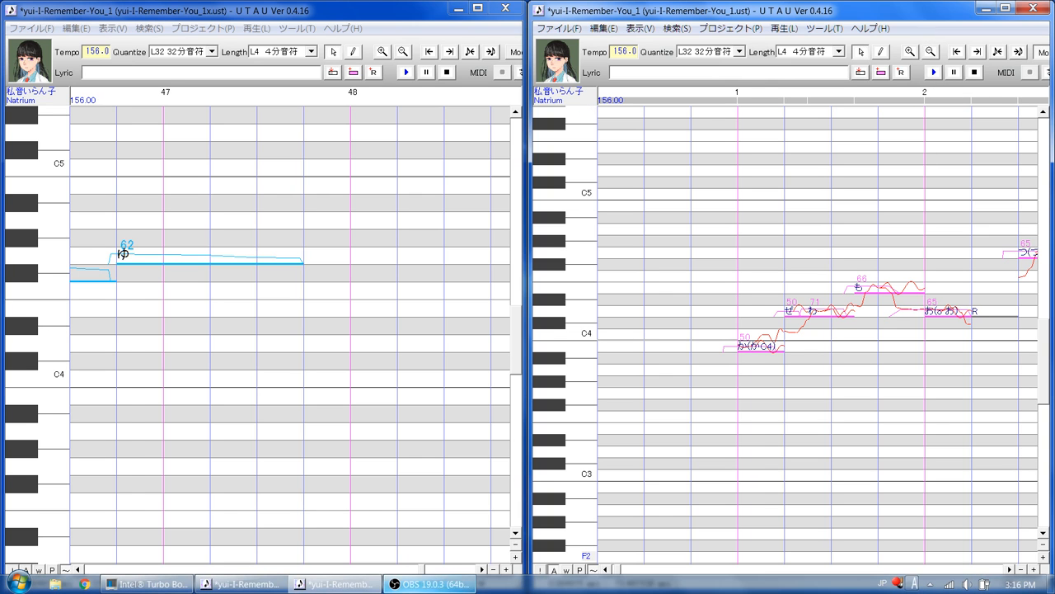
Start rendering the selected notes of the song for playback and switch to the OBS window.
{"action": "left_click", "coordinate": [429, 584]}
{"action": "left_click", "coordinate": [428, 584]}
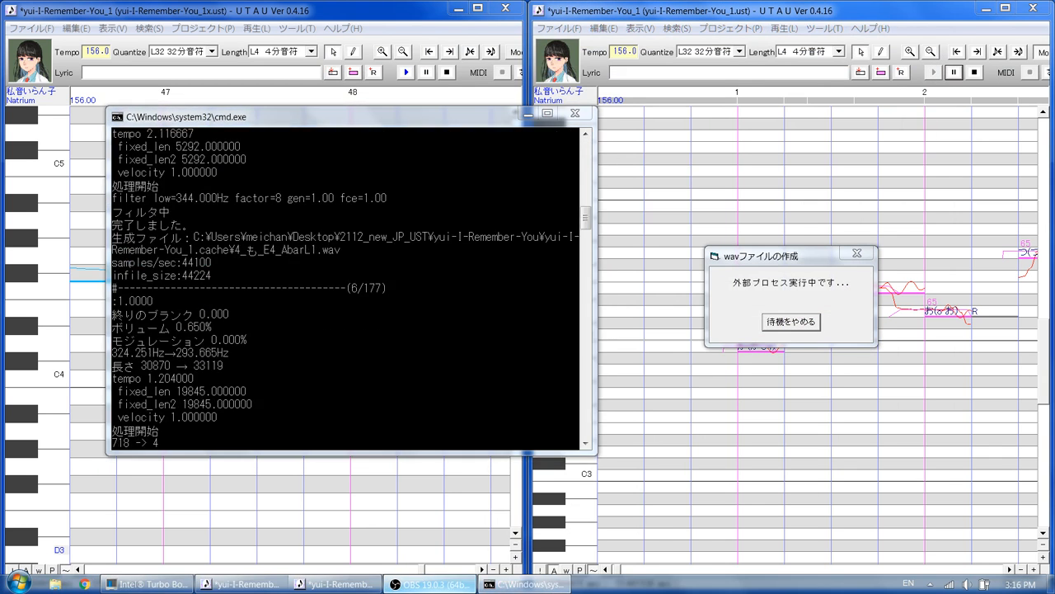
{"action": "left_click", "coordinate": [429, 583]}
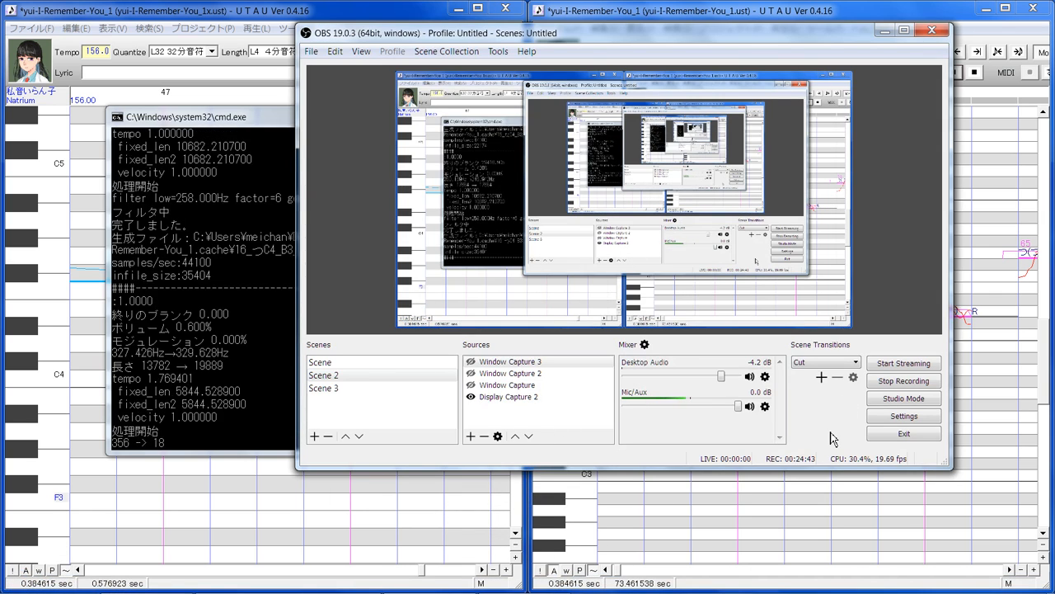
Mute the Mic/Aux audio in OBS and switch to the yui-I-Remember-You_1.ust window in UTAU for the song's playback.
{"action": "left_click_drag", "start_coordinate": [688, 35], "coordinate": [800, 31]}
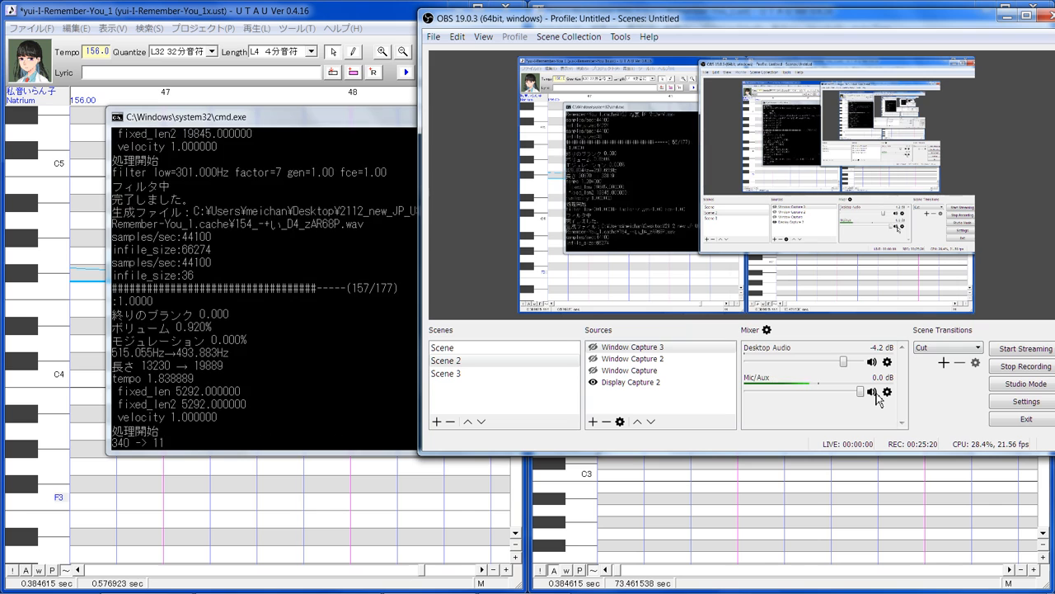
{"action": "left_click", "coordinate": [872, 393]}
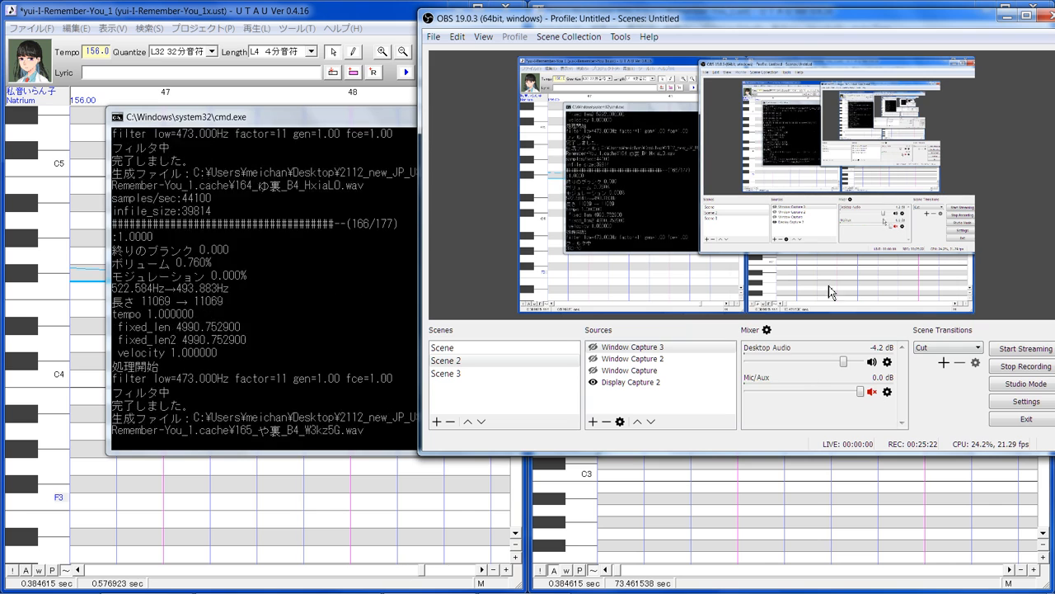
{"action": "left_click", "coordinate": [737, 501]}
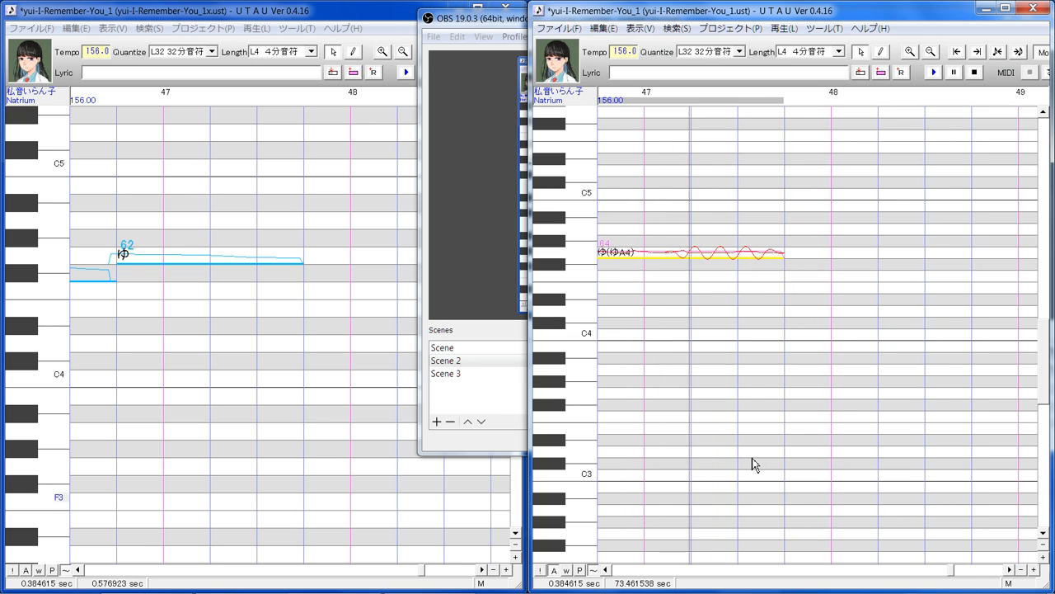
Switch back to OBS, unmute the Mic/Aux audio and bring the OBS window fully onto the screen.
{"action": "left_click", "coordinate": [519, 443]}
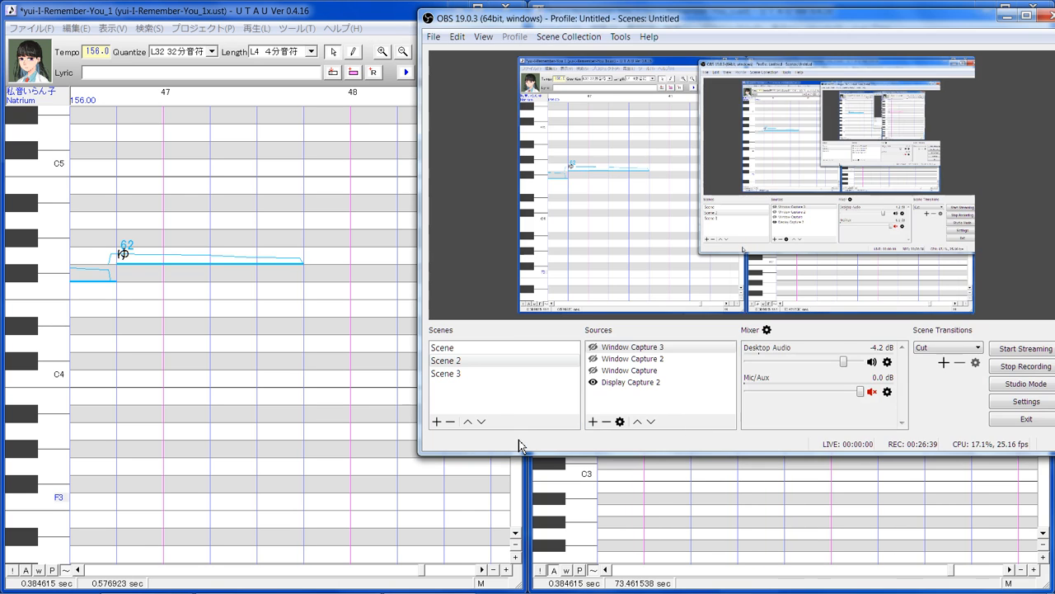
{"action": "left_click", "coordinate": [872, 391]}
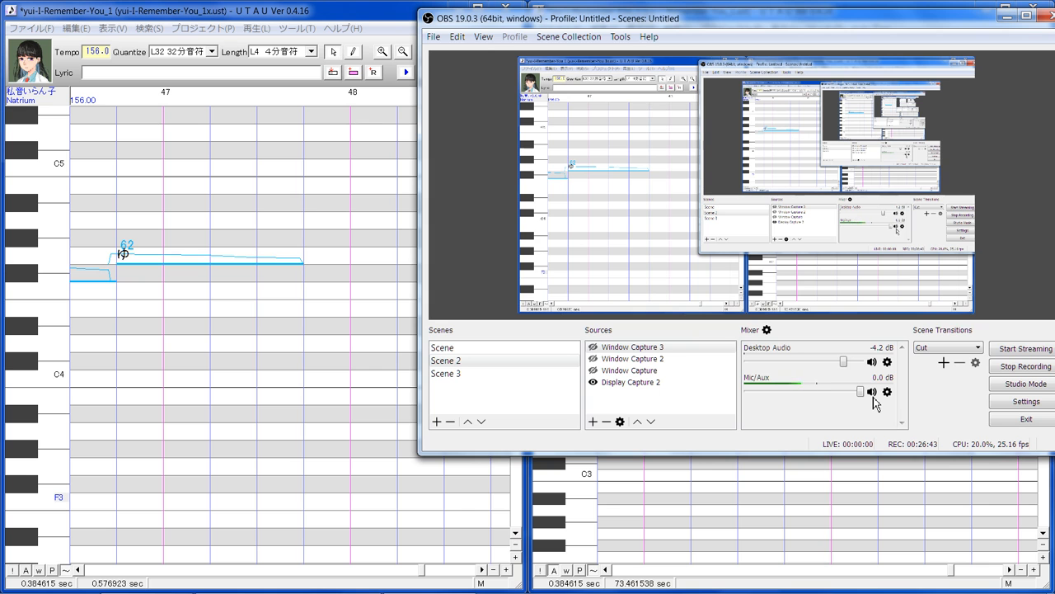
{"action": "left_click_drag", "start_coordinate": [930, 31], "coordinate": [822, 86]}
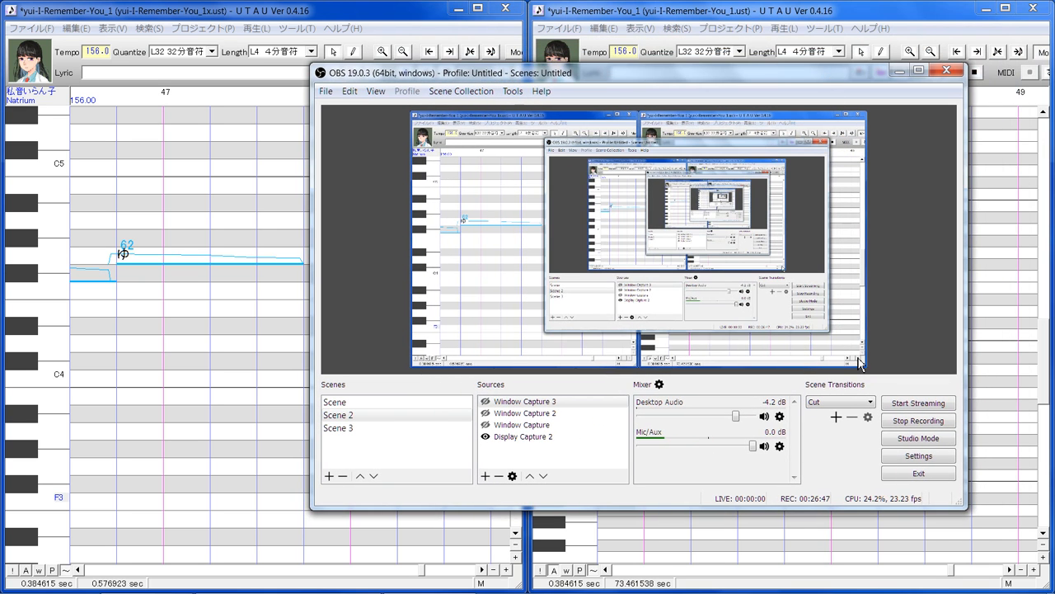